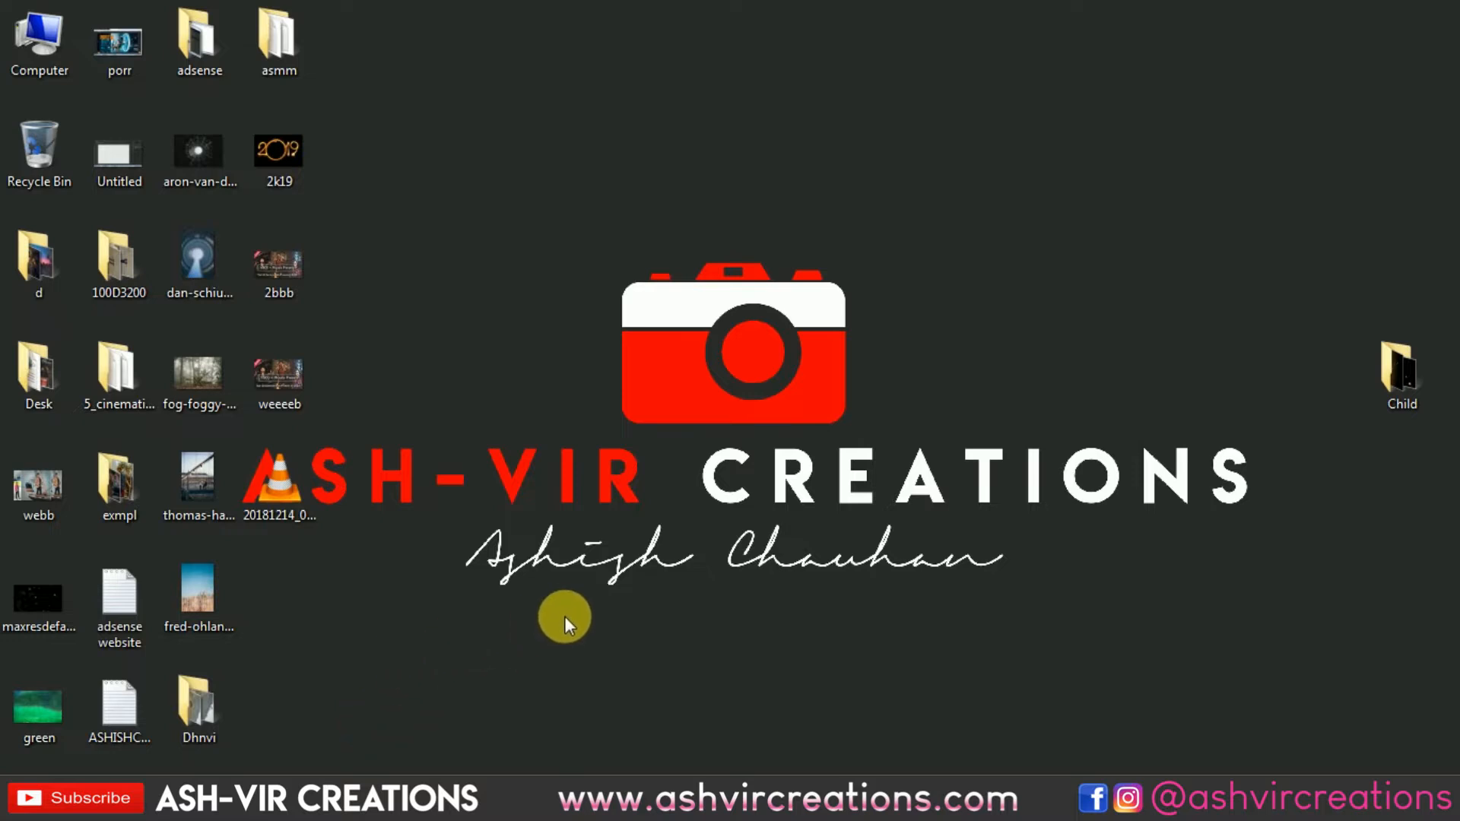
Switch to Photoshop with the DSC_0178.JPG portrait and fit the whole photo comfortably in view.
click(629, 794)
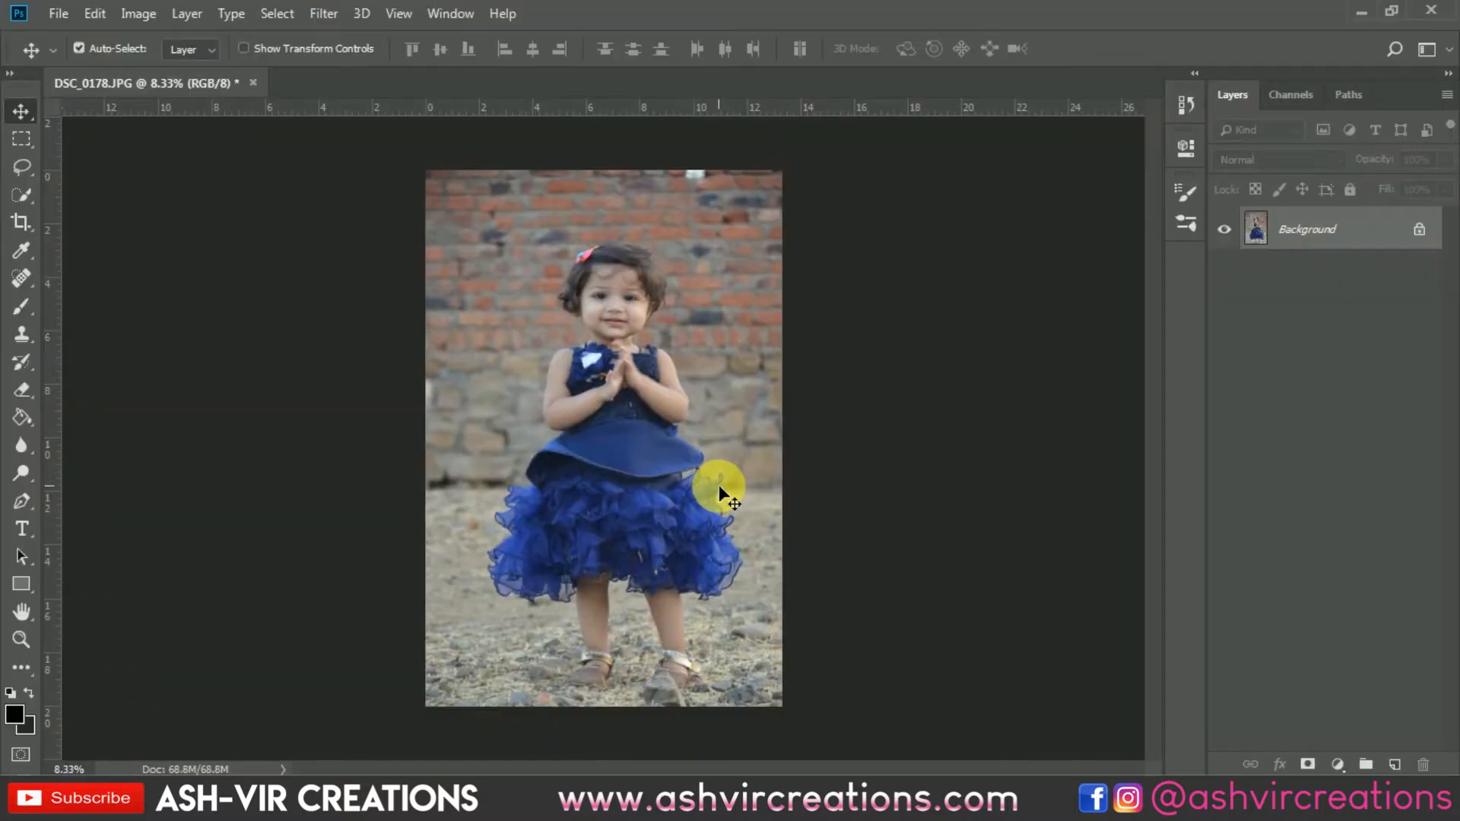
scroll(719, 485, down, 1)
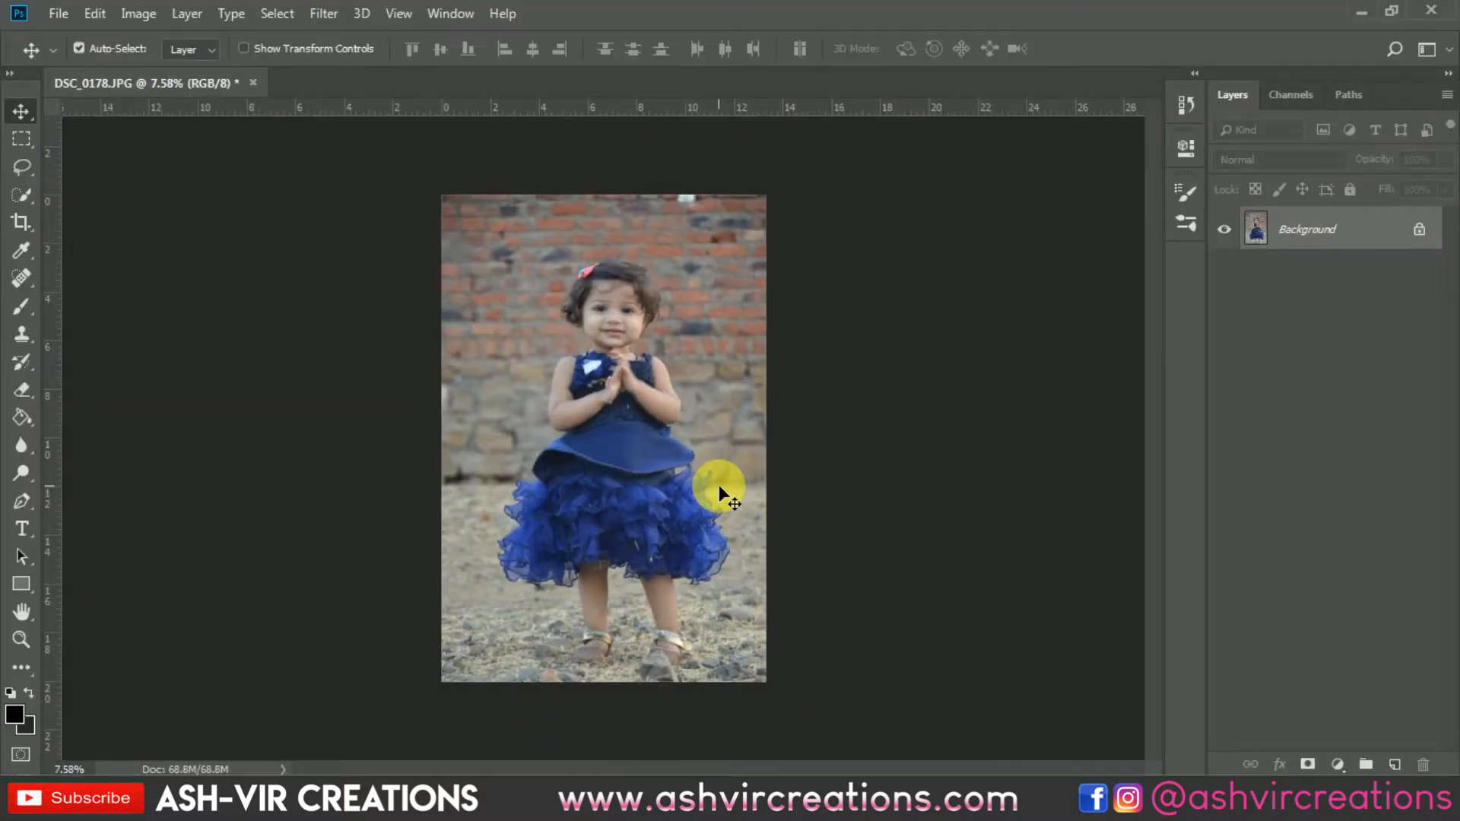
scroll(719, 485, up, 4)
scroll(719, 486, down, 2)
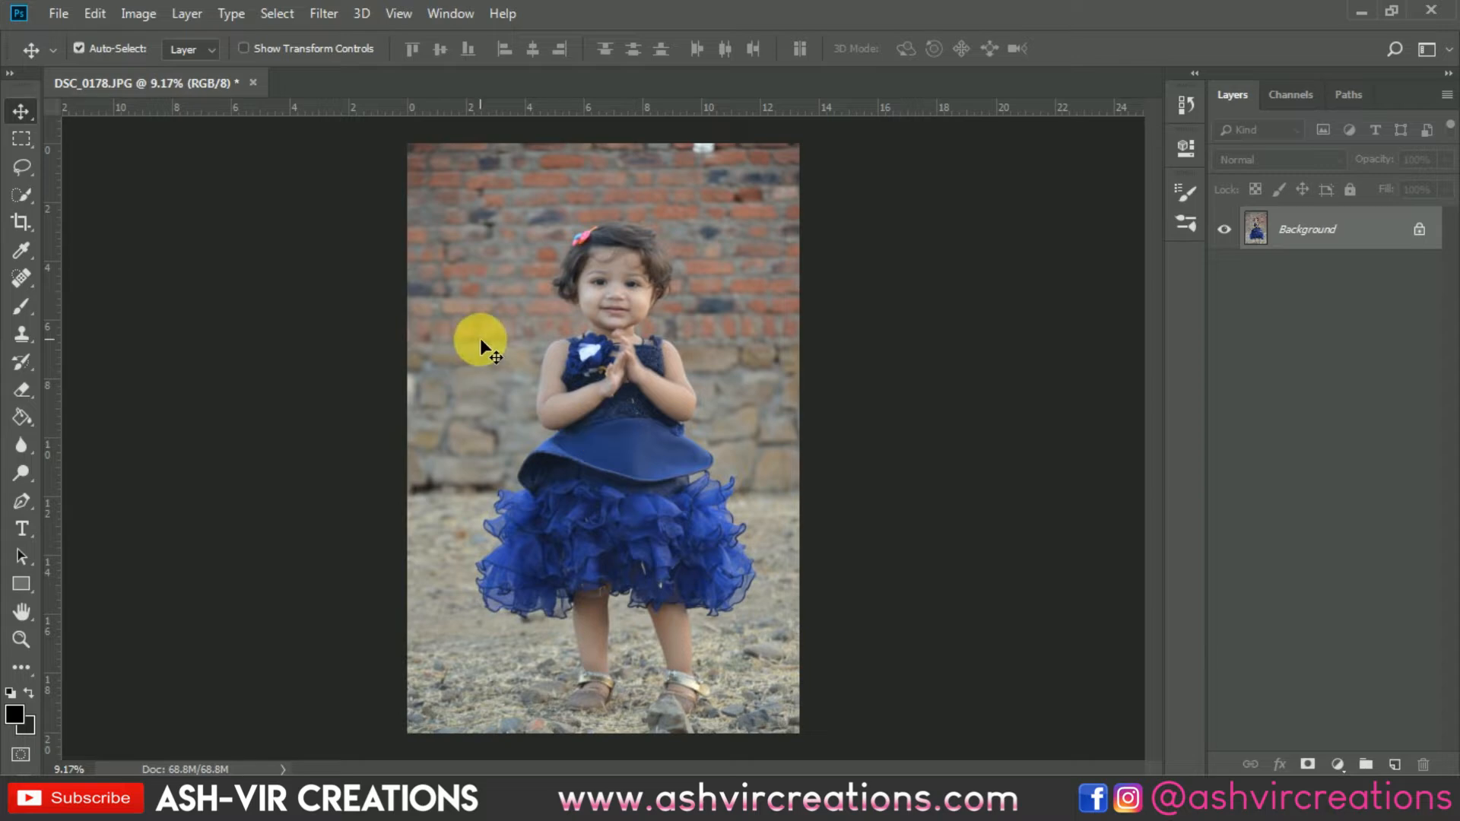
click(21, 195)
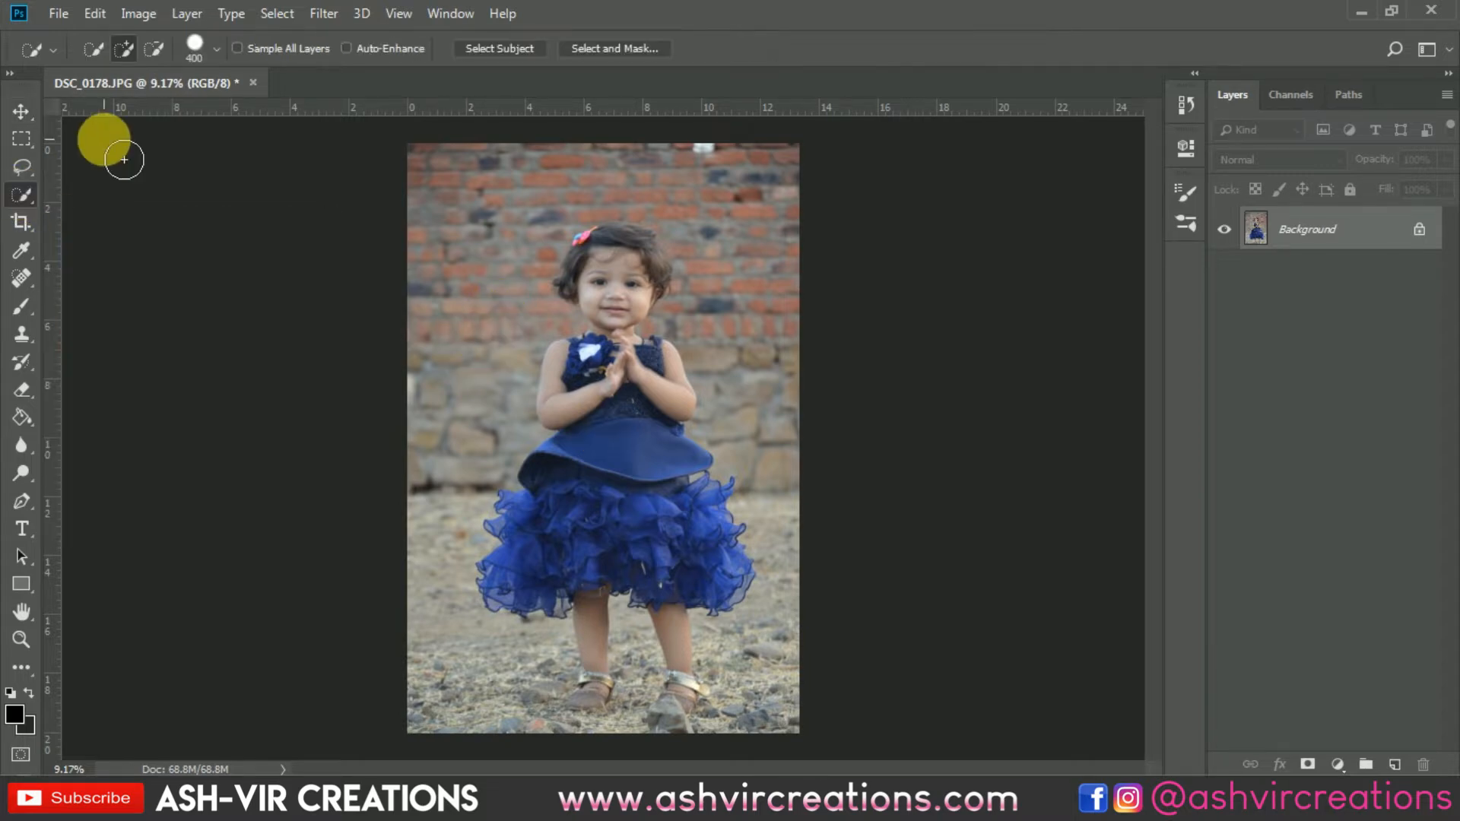
click(124, 50)
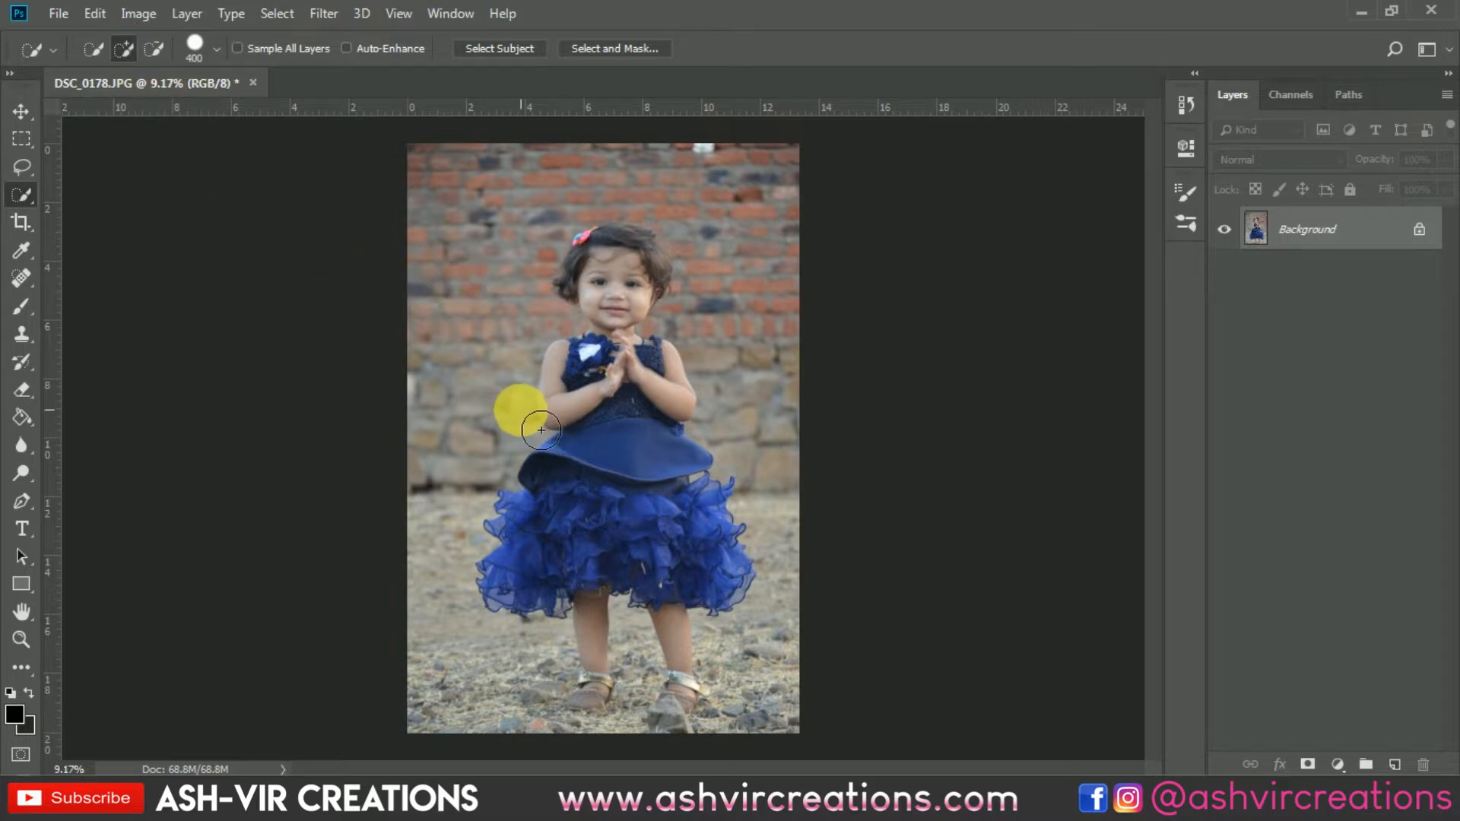
click(21, 112)
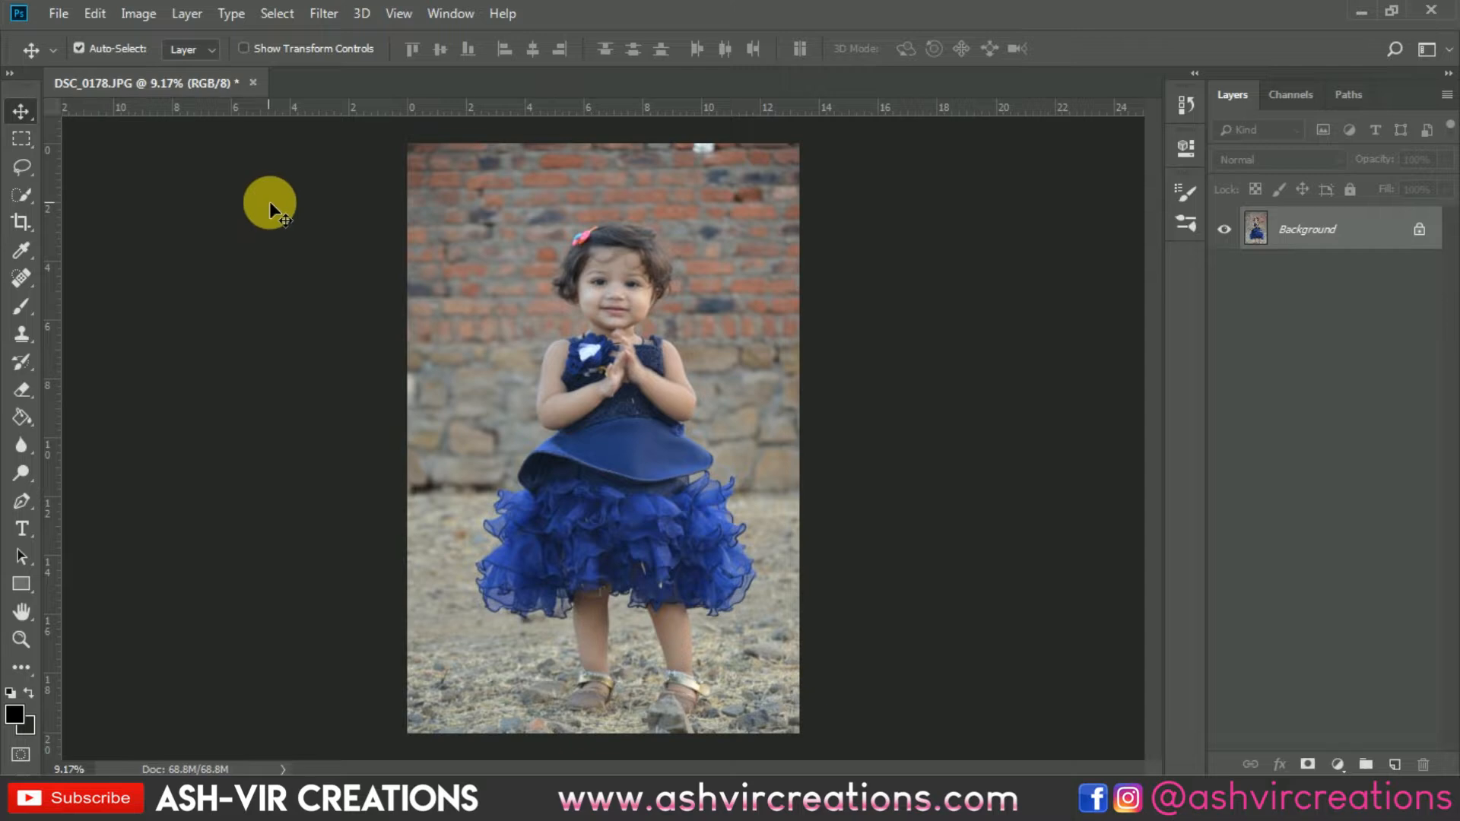
Open the string image from the Child folder on the desktop as a separate document.
click(56, 13)
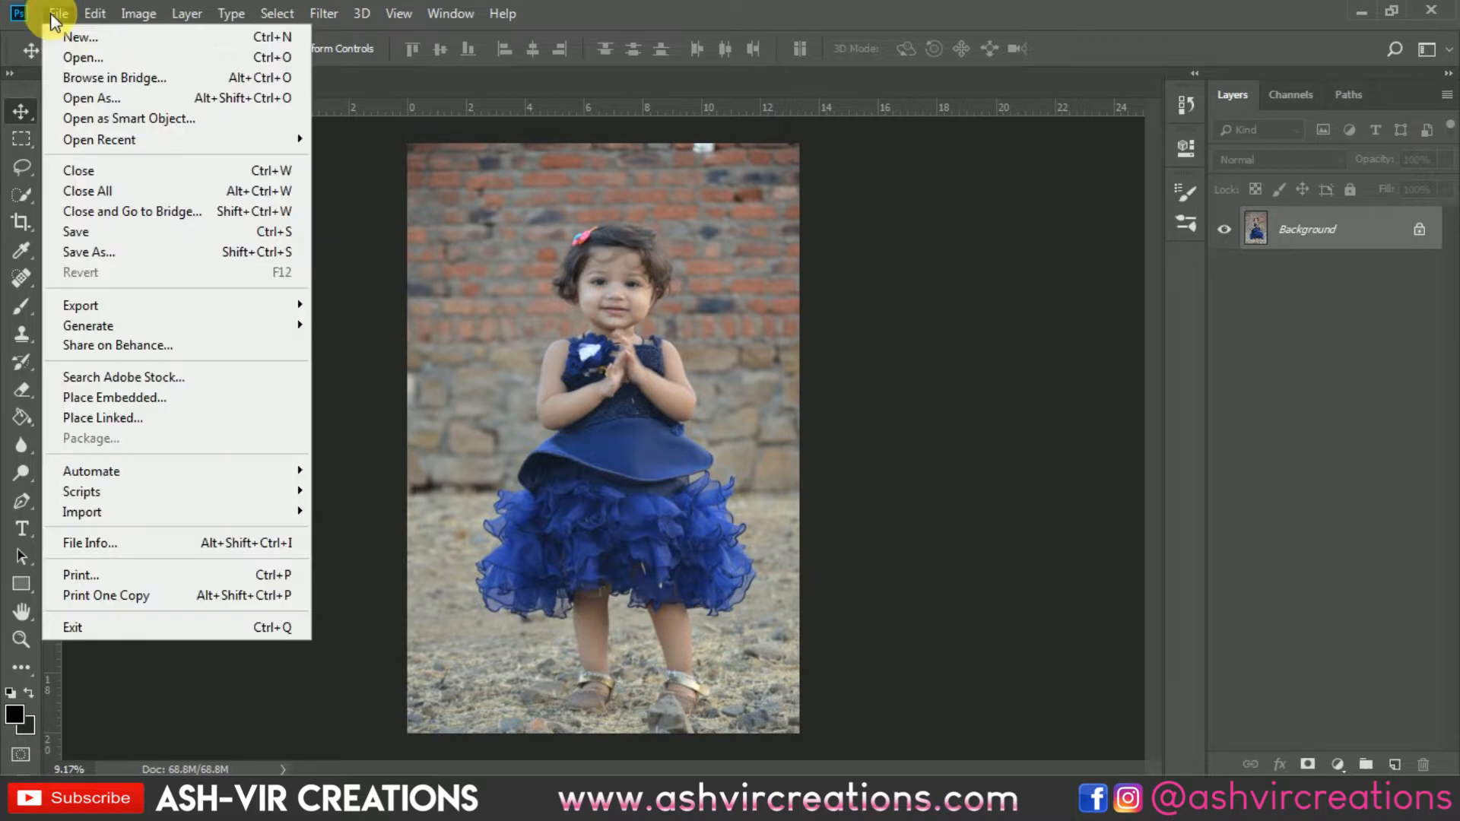
click(97, 59)
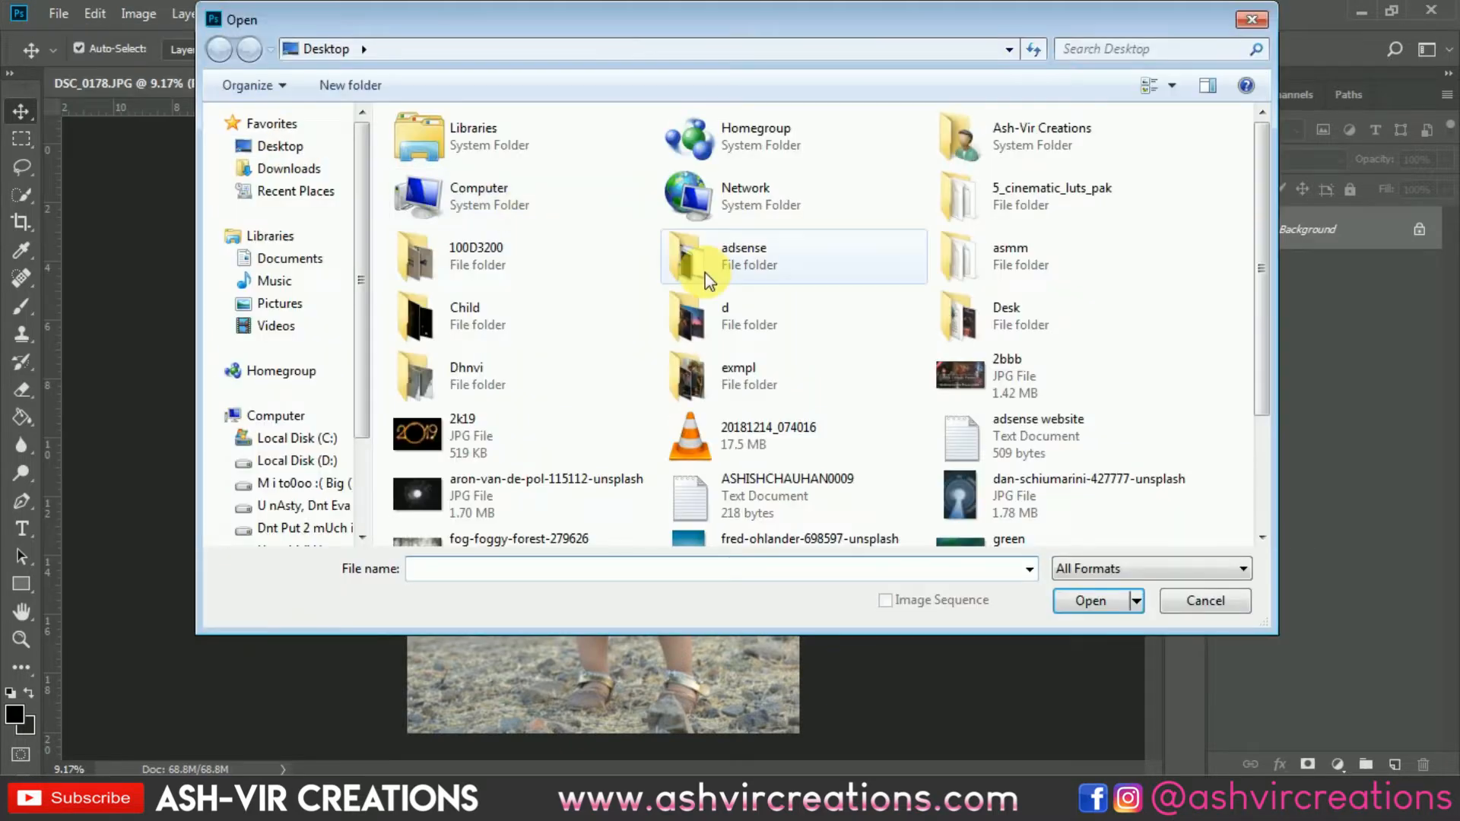
click(1166, 239)
double_click(505, 373)
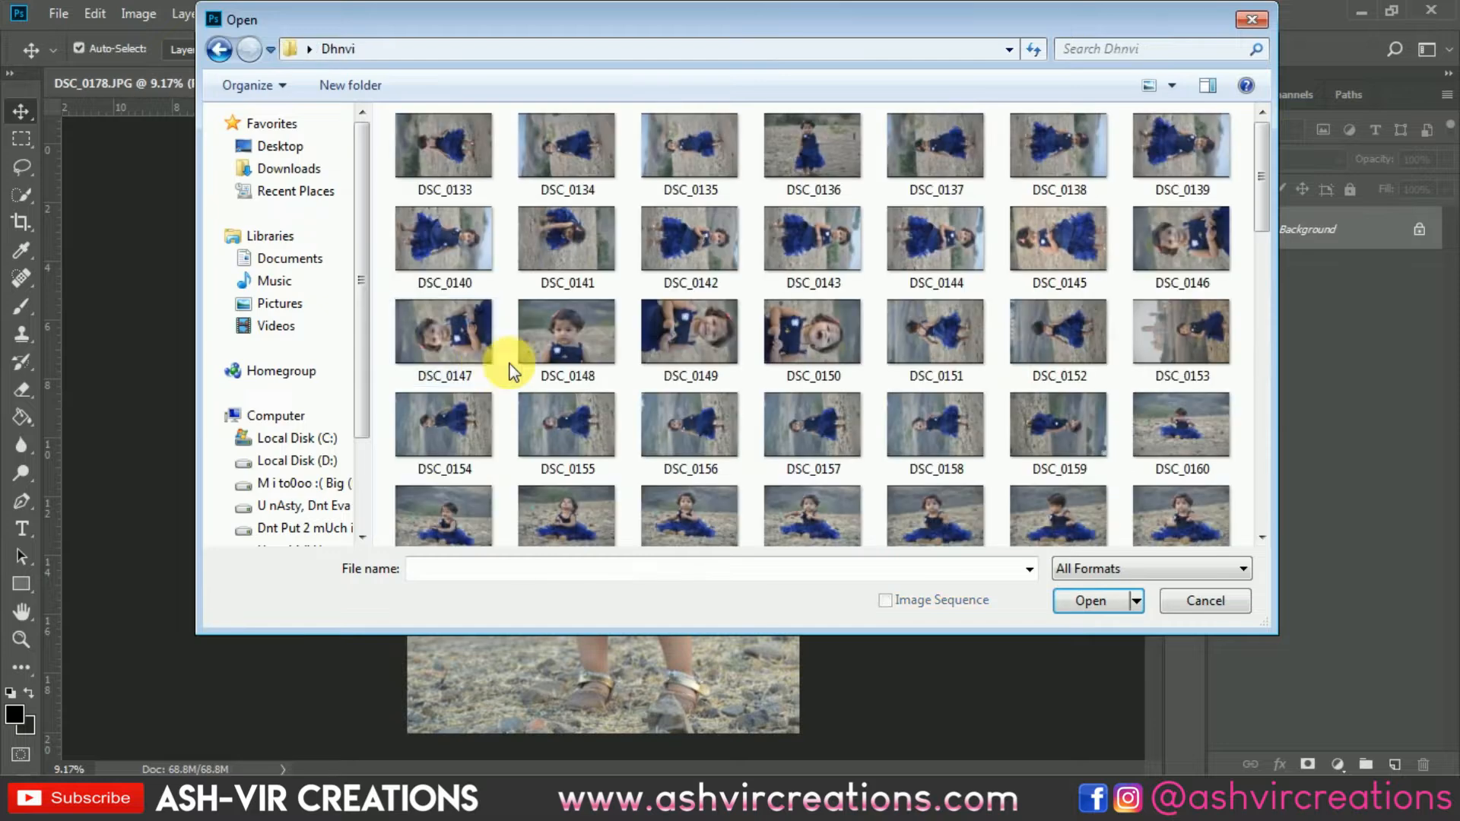
click(220, 51)
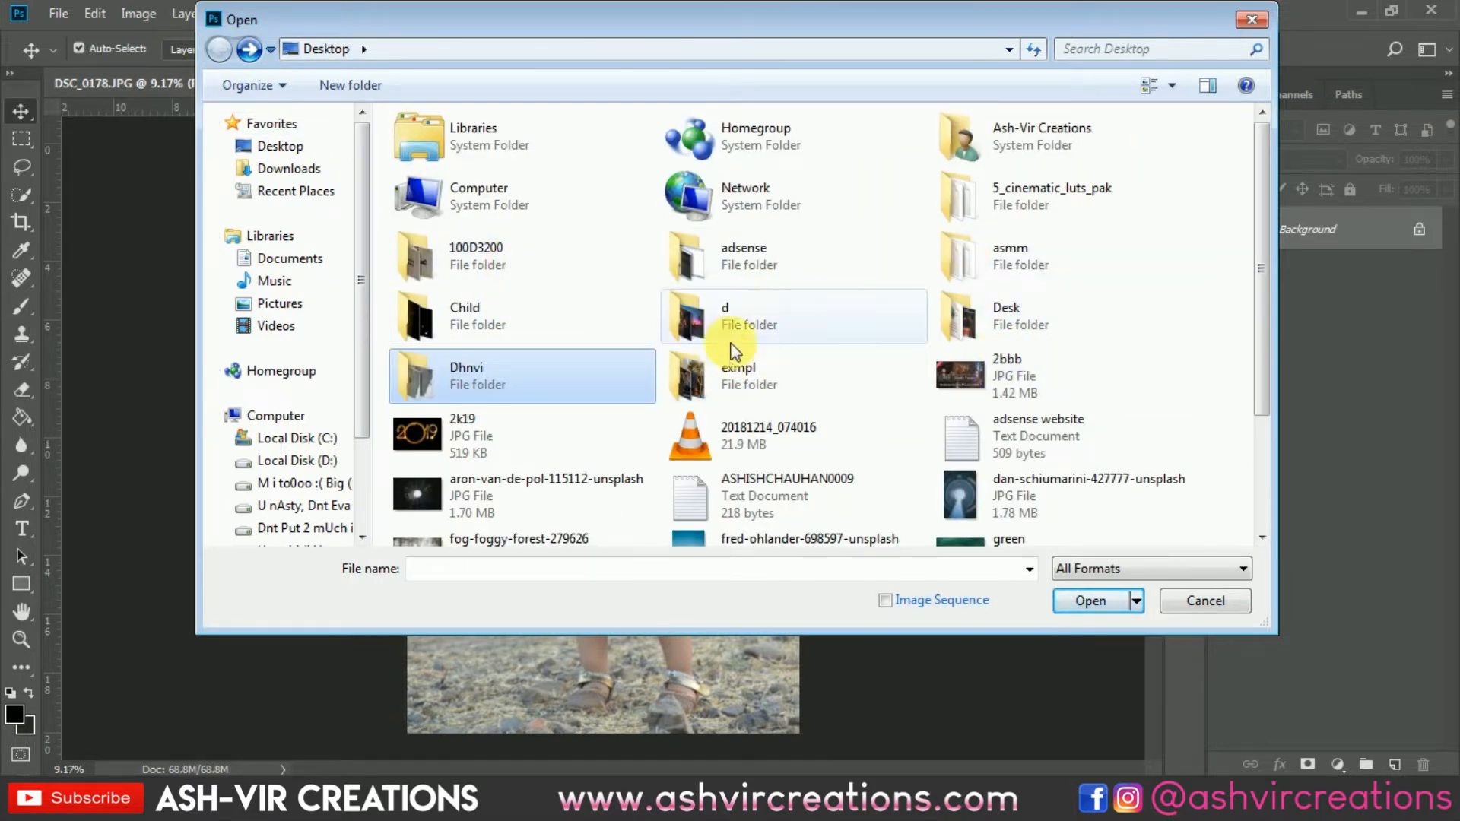
click(576, 310)
double_click(576, 309)
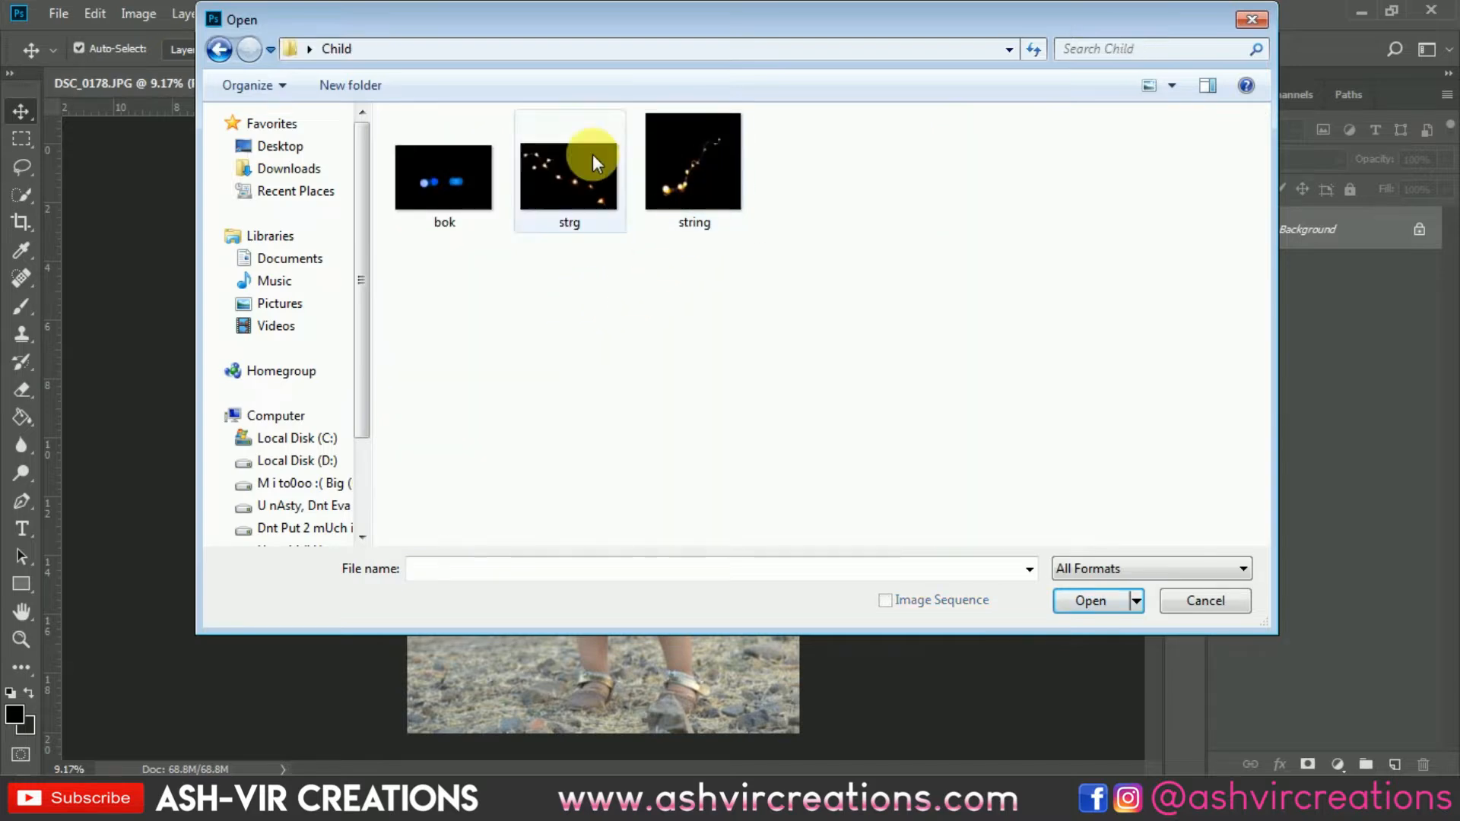
click(672, 150)
double_click(674, 149)
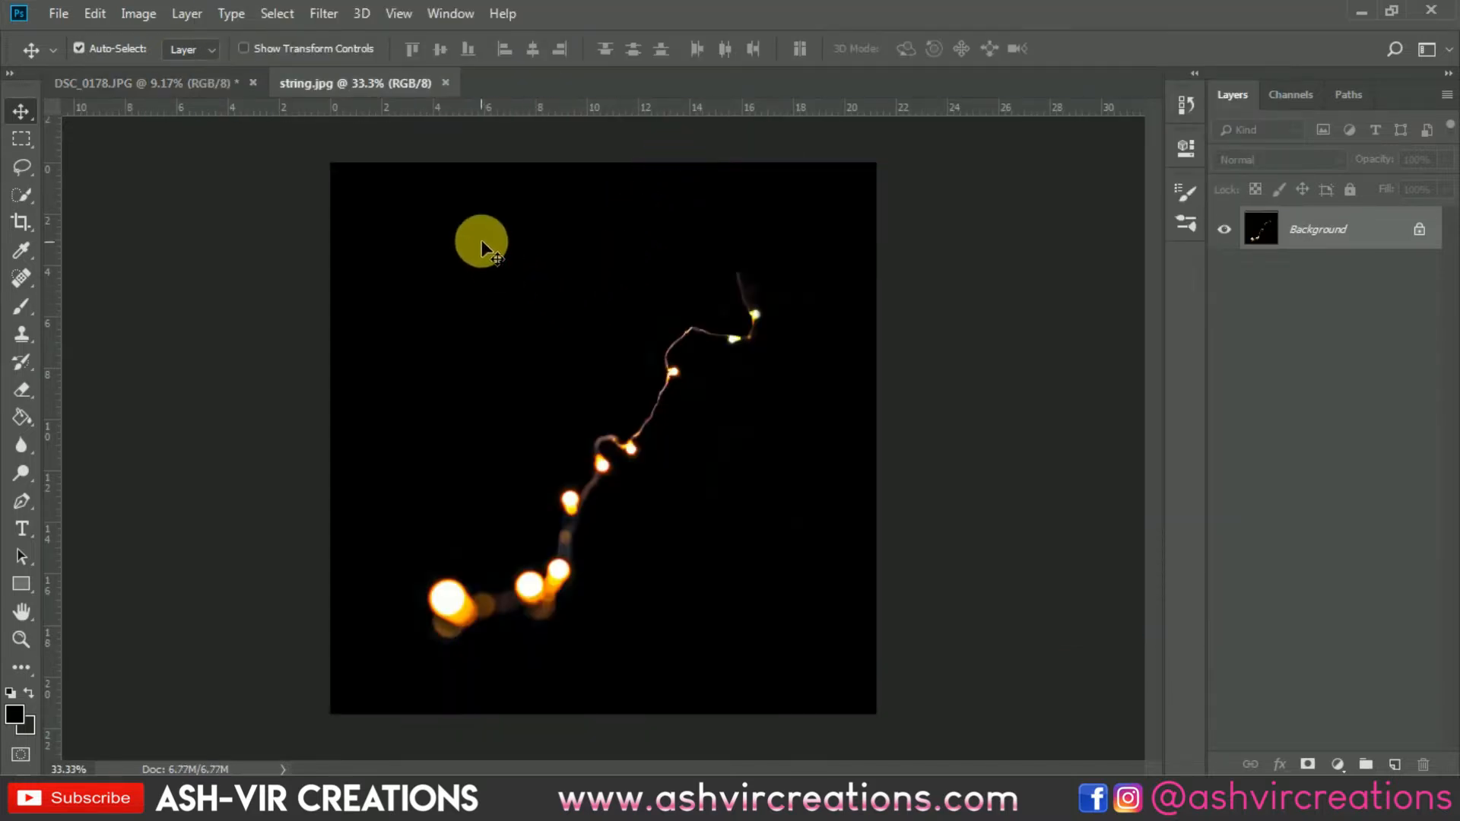
Place the string lights image onto the portrait beside the girl's head and set its blend mode to Screen.
drag(235, 95, 501, 295)
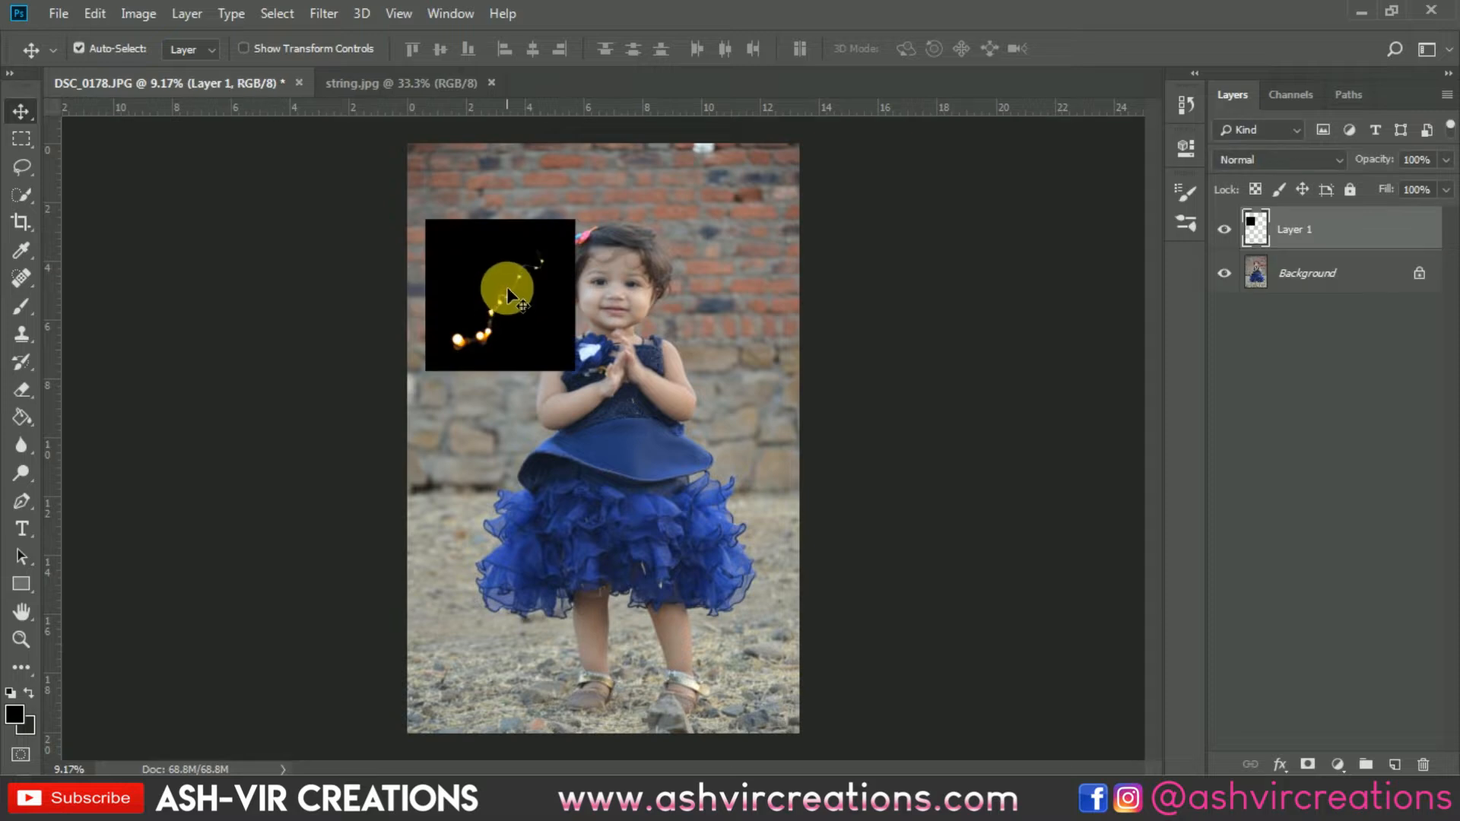
click(1230, 153)
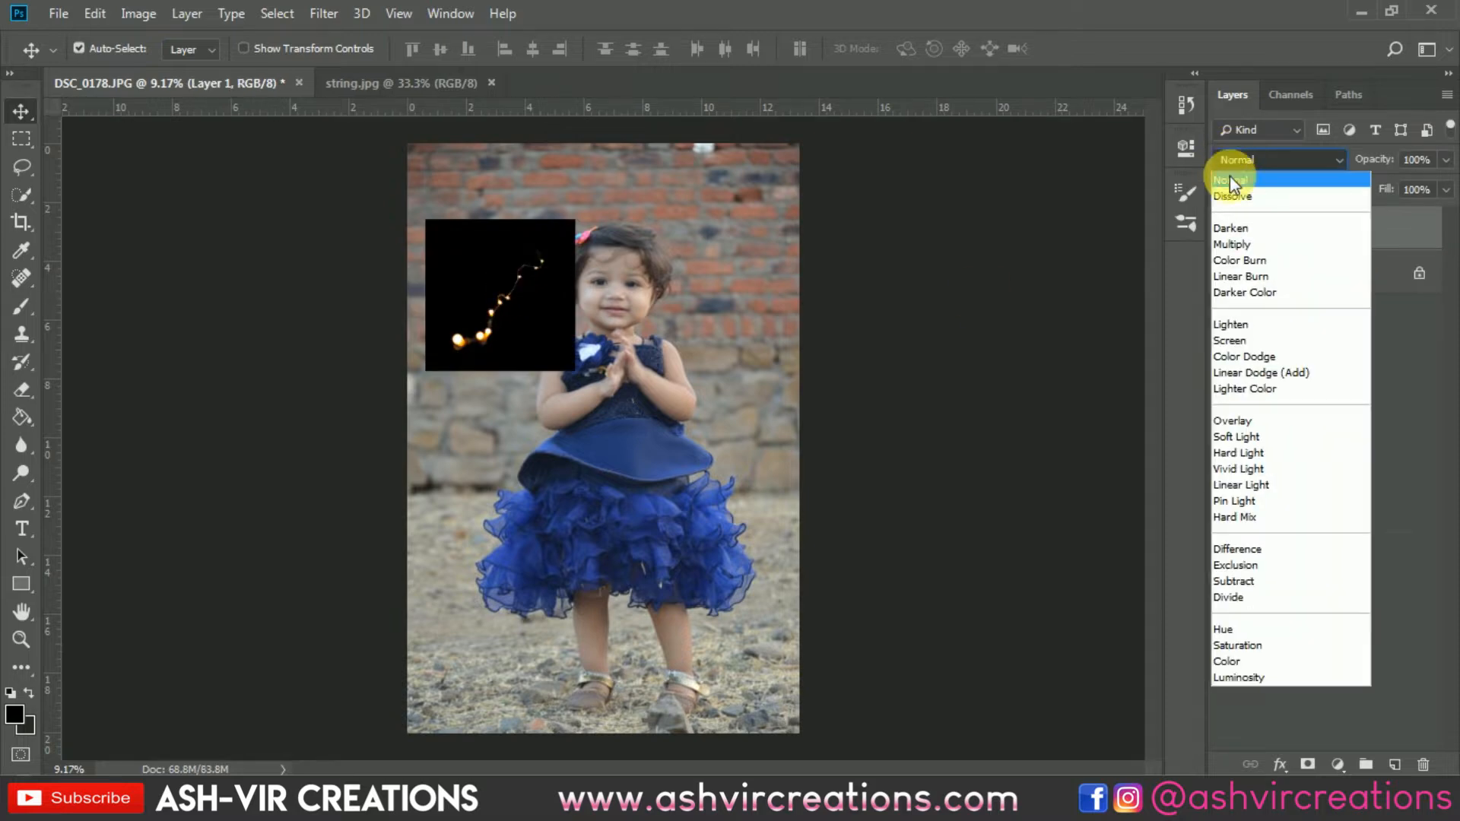
click(1239, 336)
Duplicate the Background layer and duplicate its copy as Background copy 2 within the same document.
click(1343, 272)
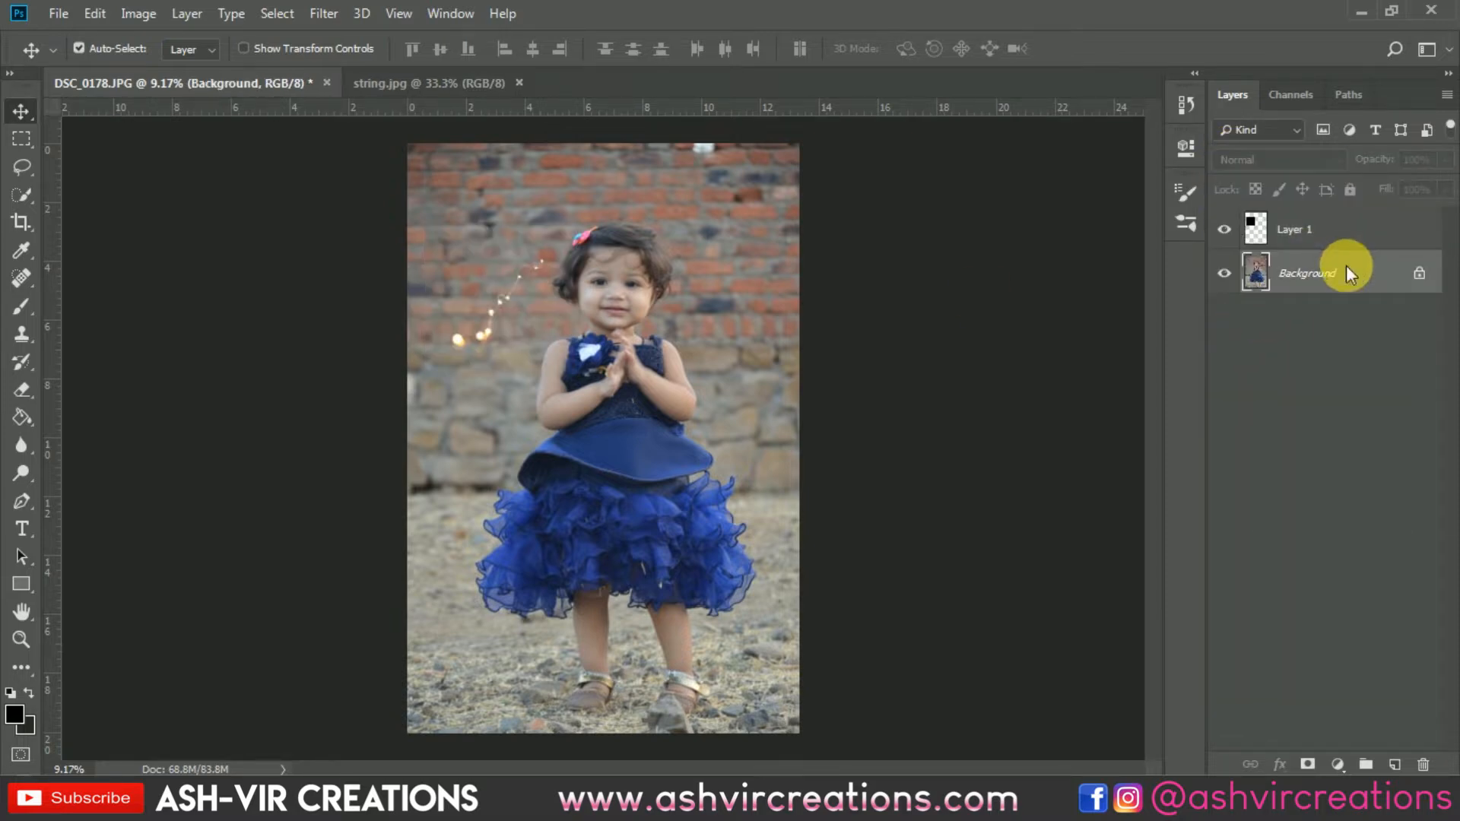
right_click(1346, 268)
click(1335, 306)
click(907, 204)
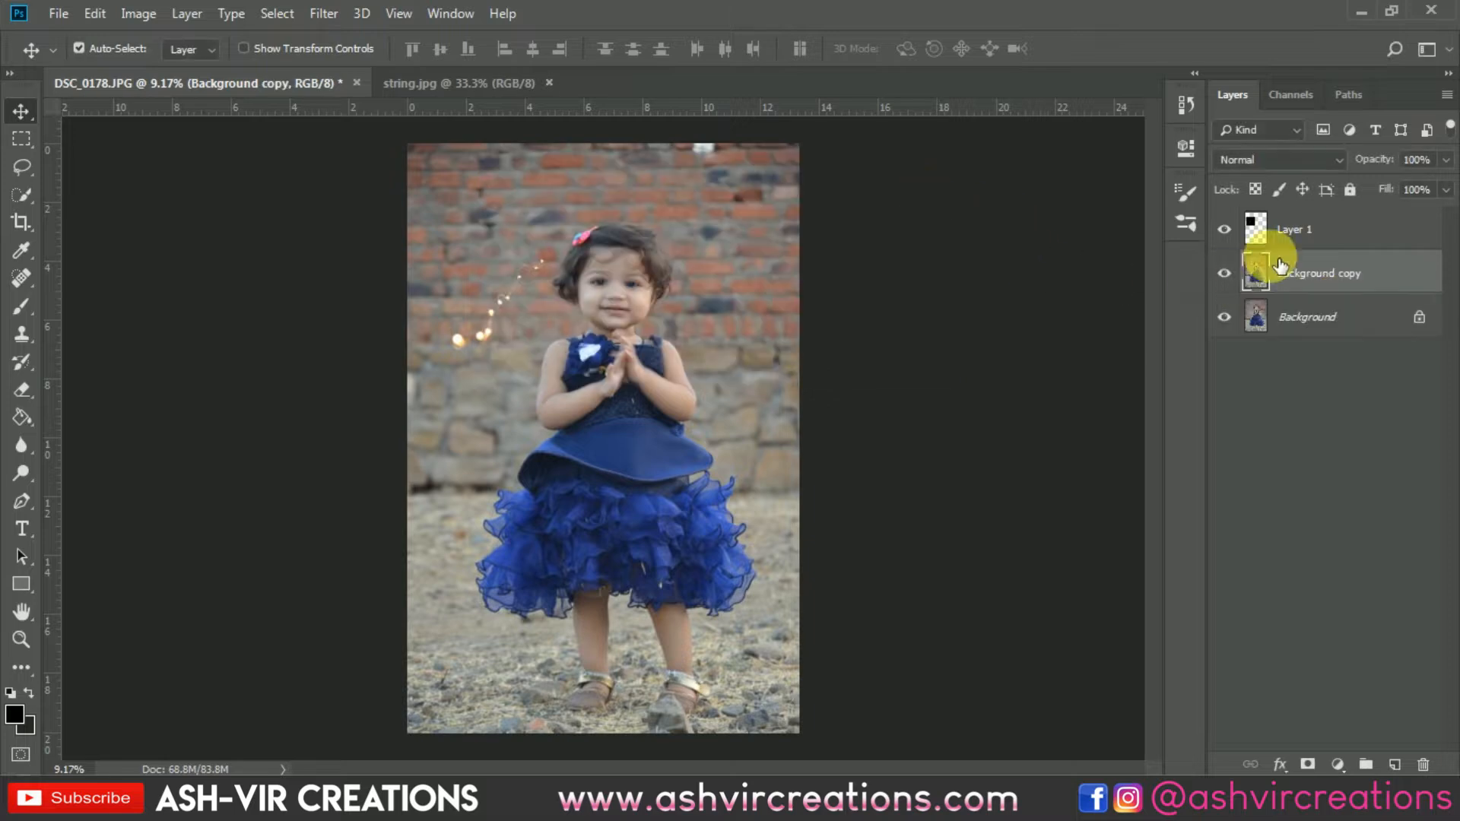
right_click(1336, 273)
click(1122, 115)
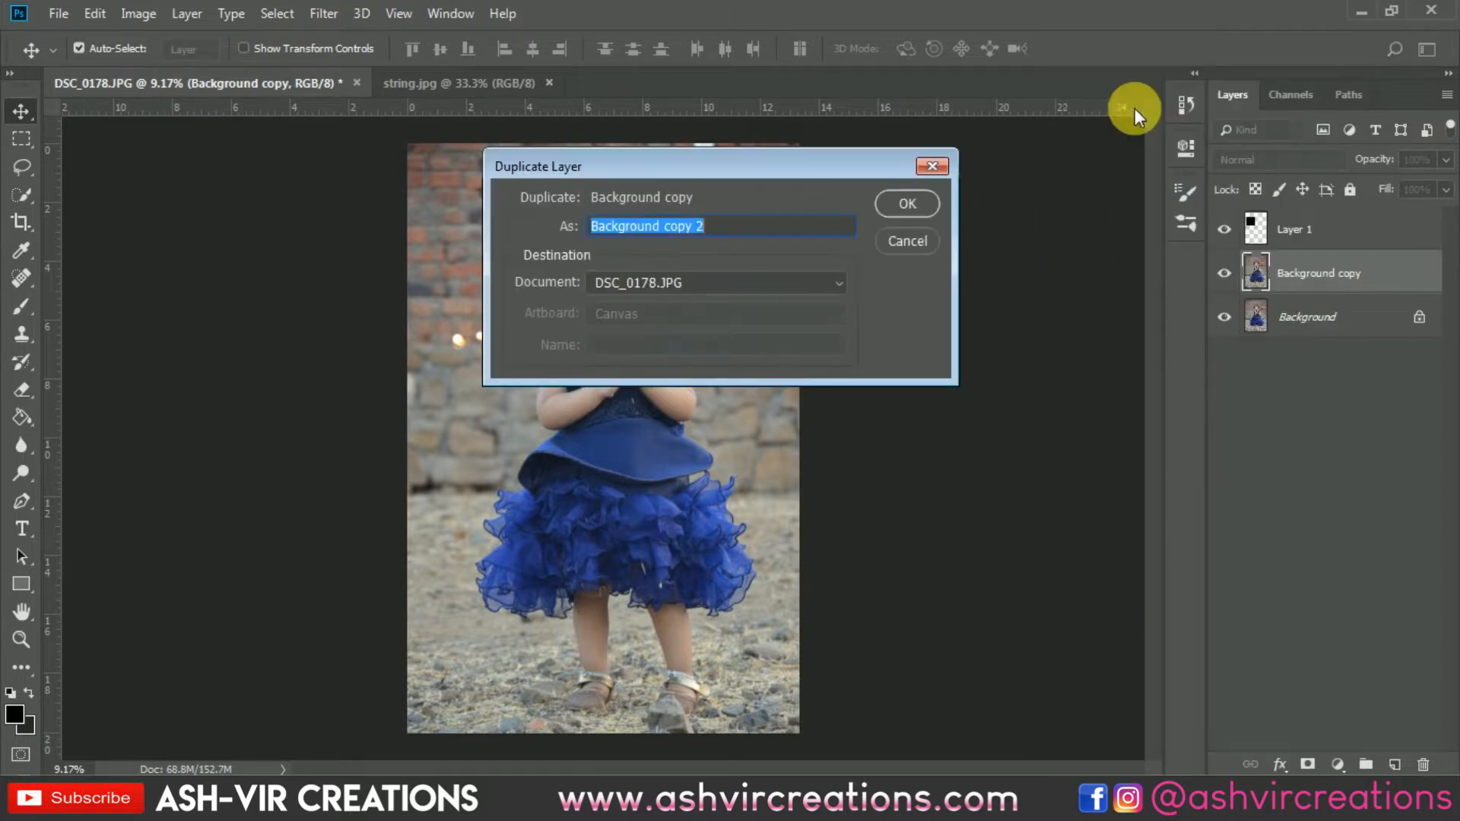
click(929, 198)
Set Background copy 2 to the Soft Light blend mode with 52% opacity.
click(1240, 161)
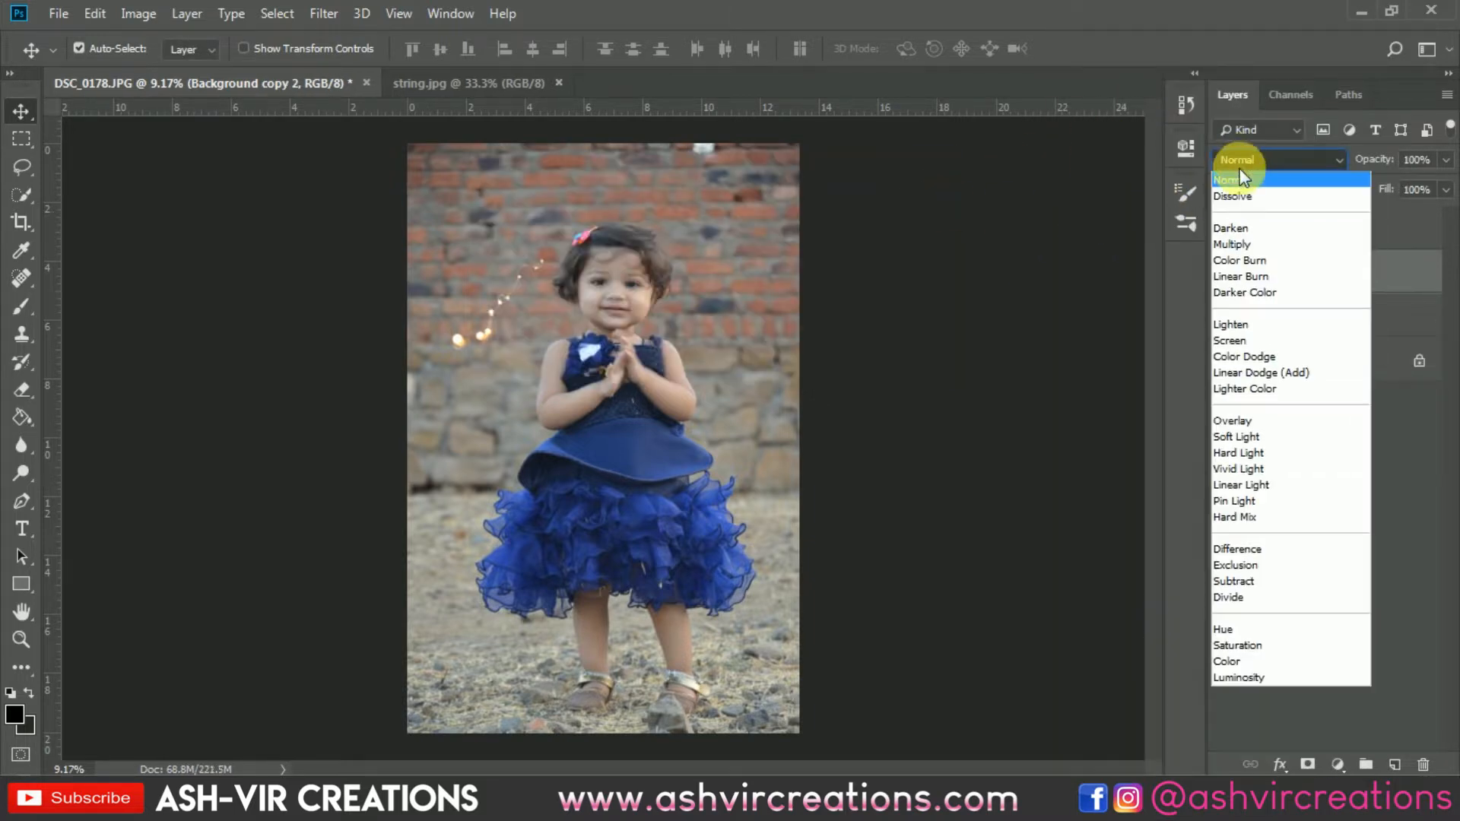
click(1244, 431)
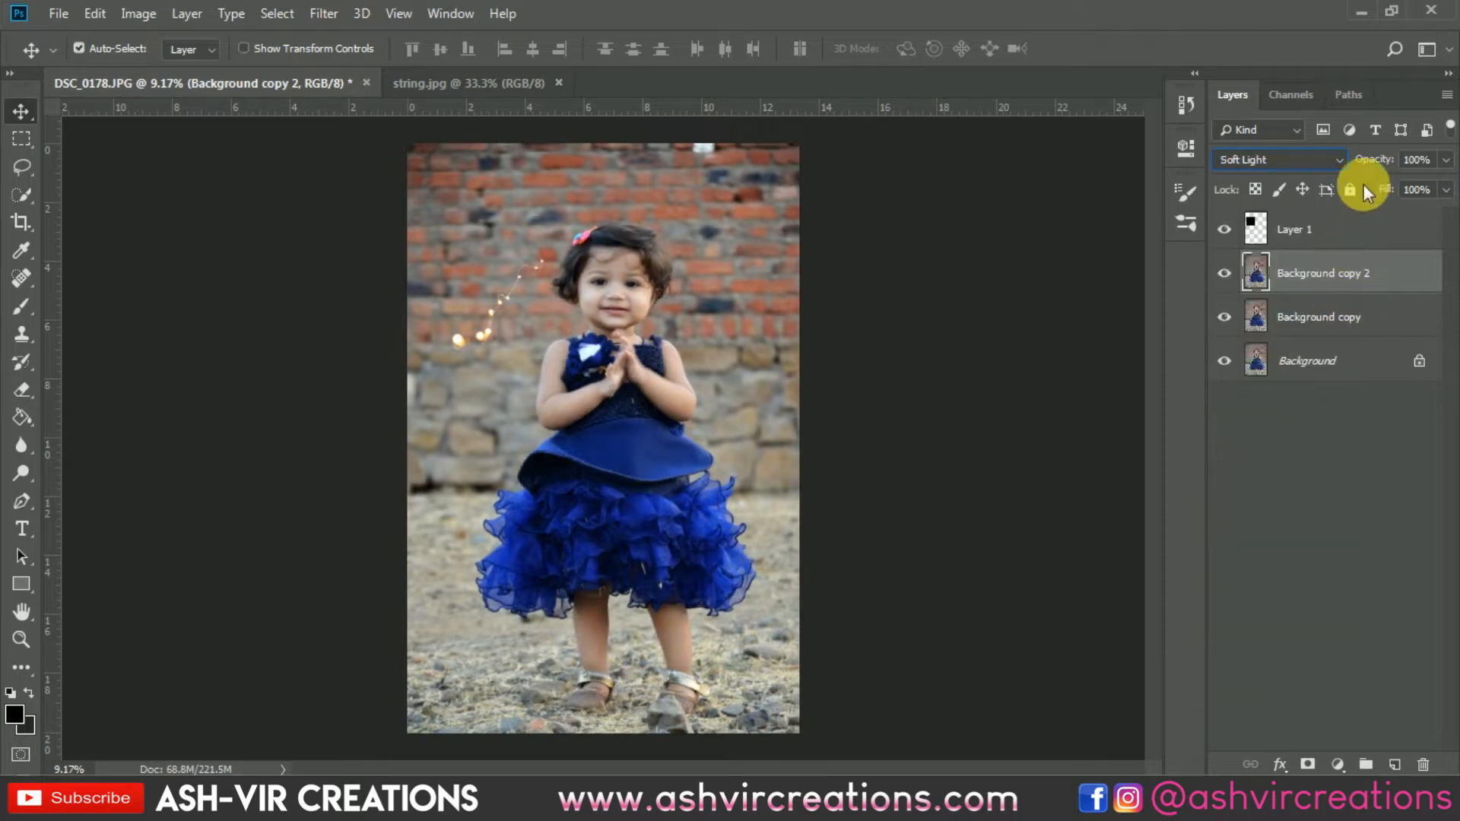
drag(1373, 159, 1271, 147)
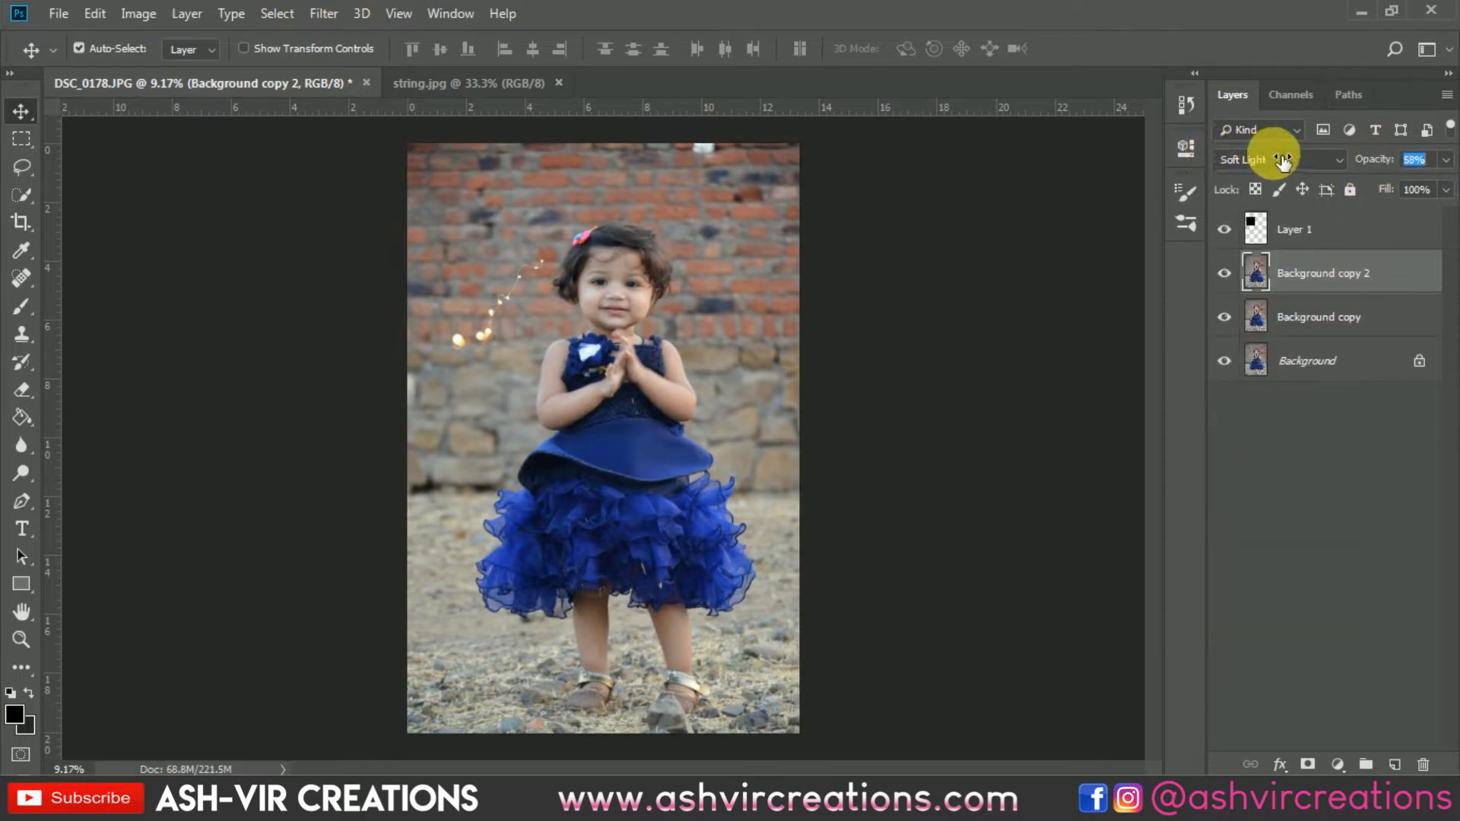
Compare the portrait with and without the Soft Light layer, both in full and close up on the girl's face.
click(1227, 275)
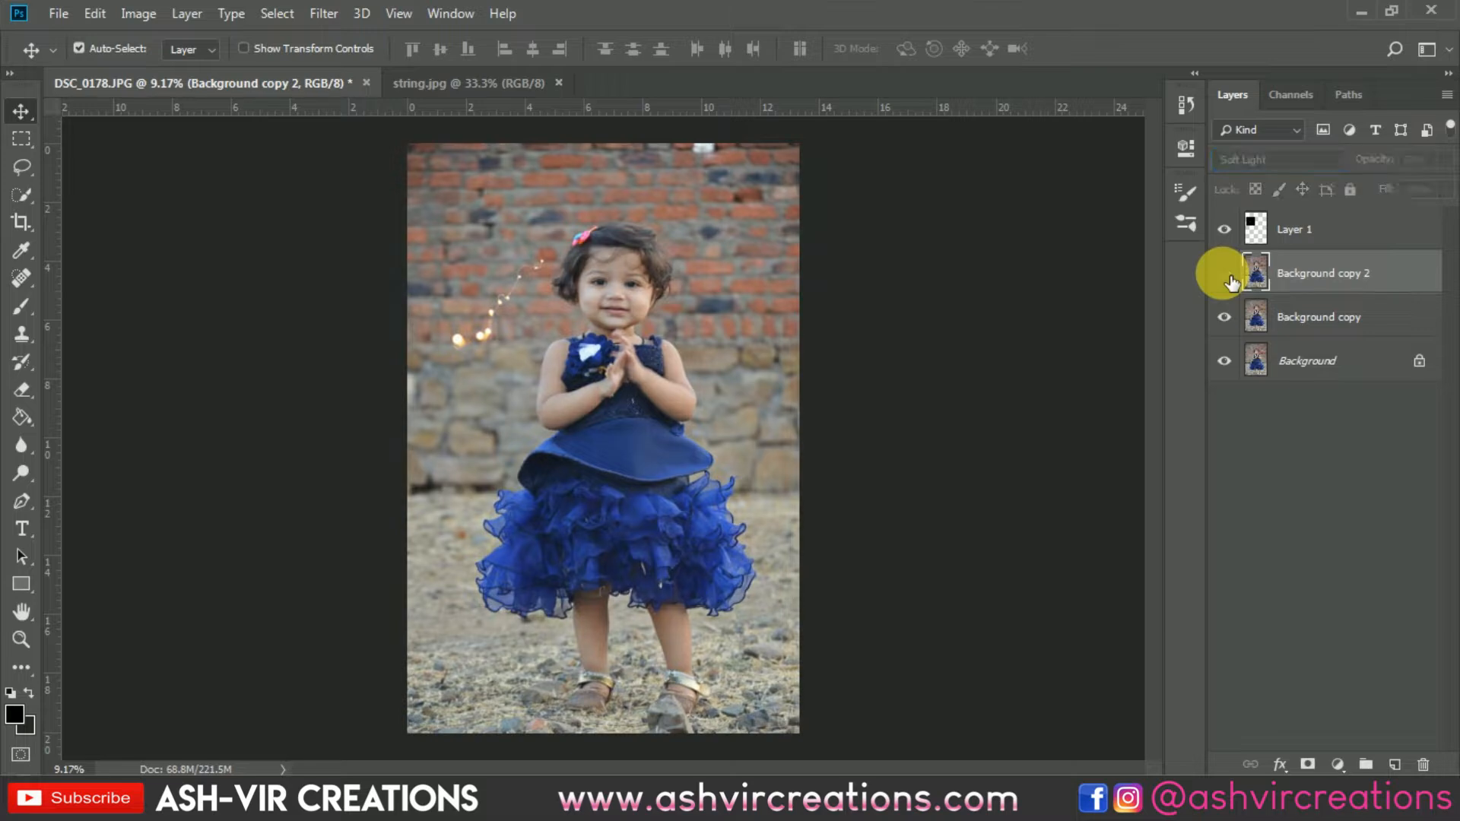
click(1226, 275)
click(1226, 275)
click(1227, 275)
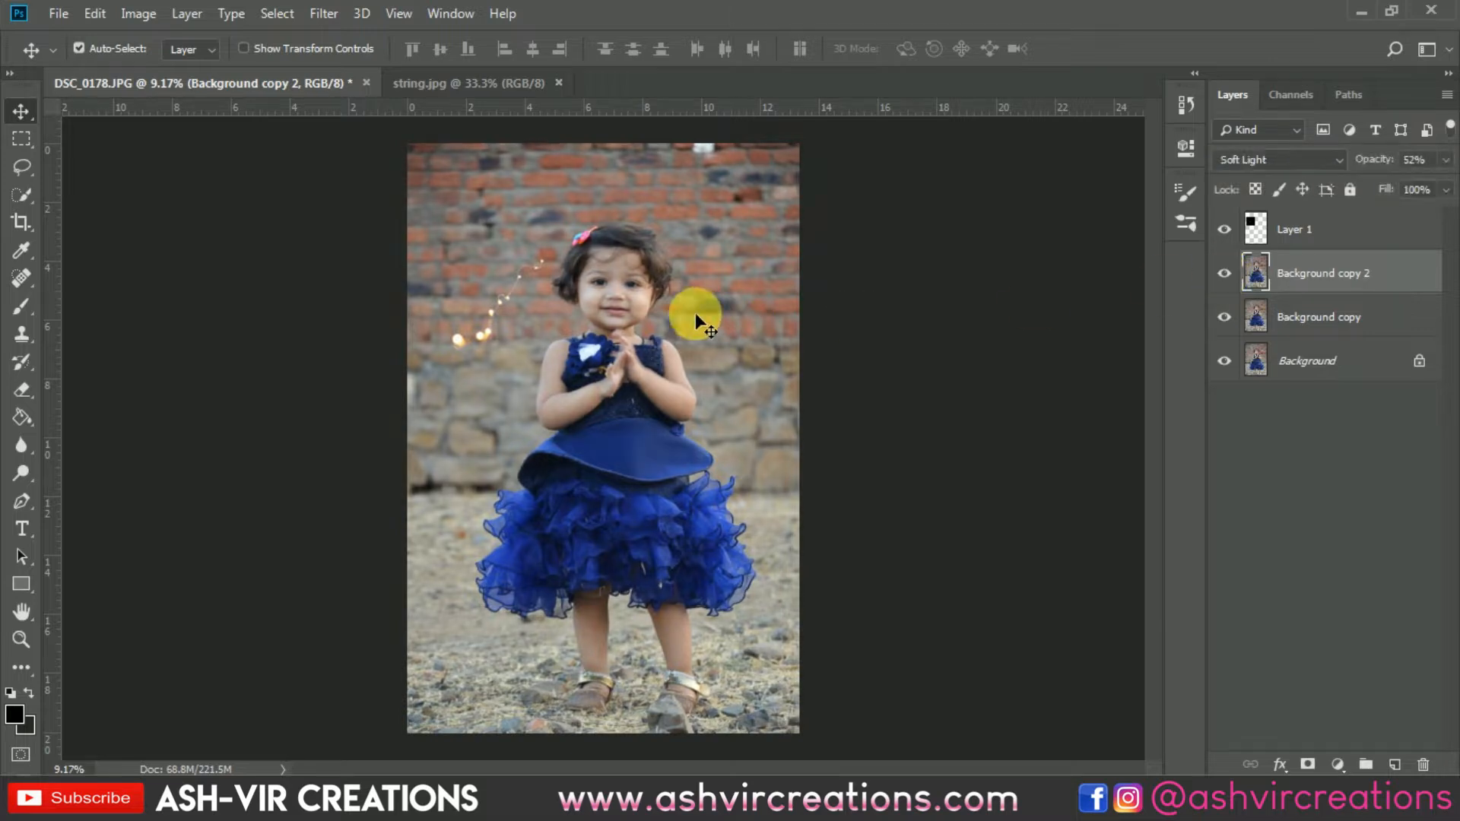
key(ctrl+plus)
key(ctrl+plus)
key(ctrl+plus)
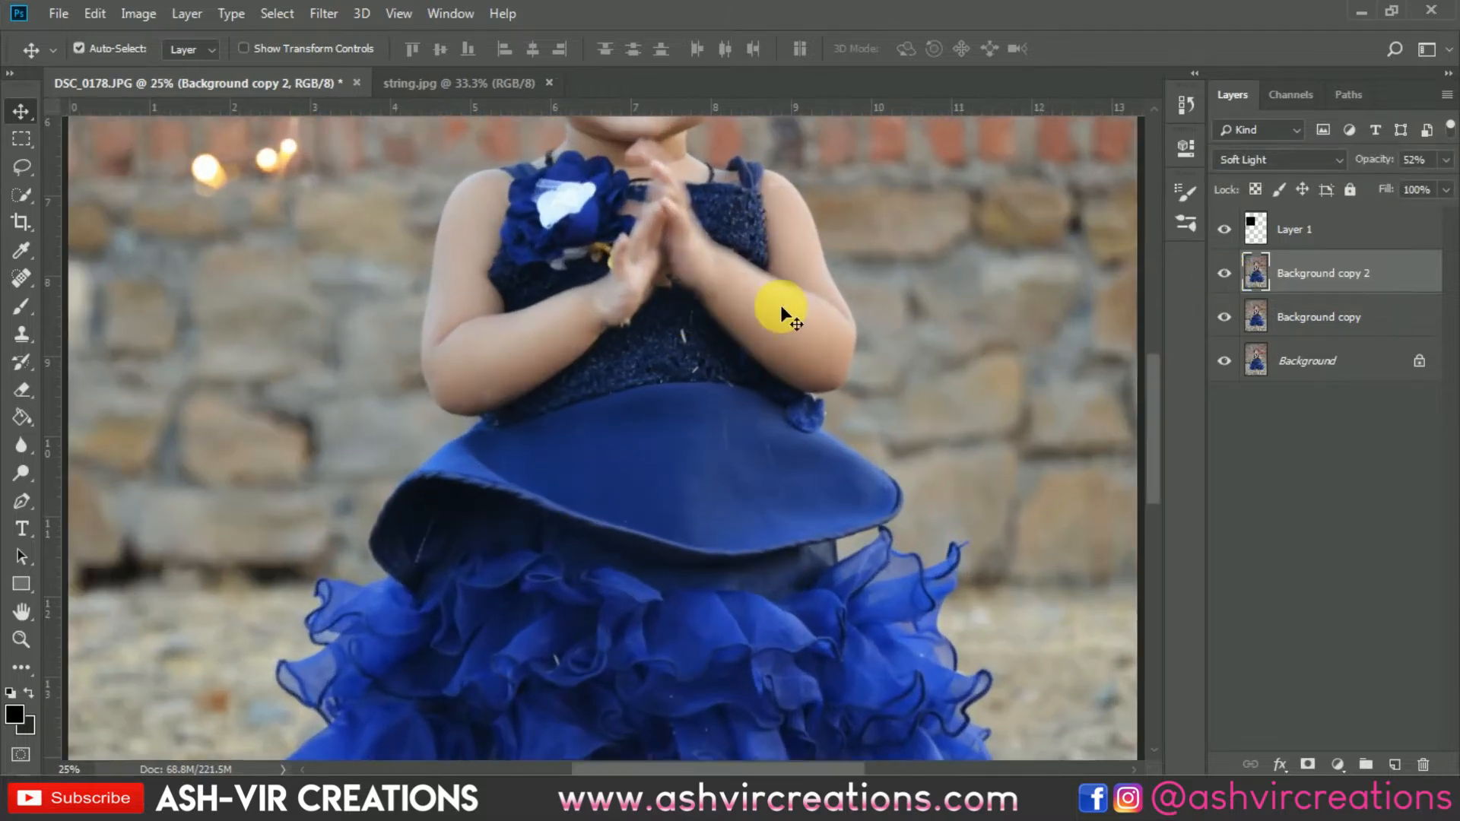
drag(852, 258, 945, 536)
click(1226, 275)
click(1226, 276)
click(1226, 275)
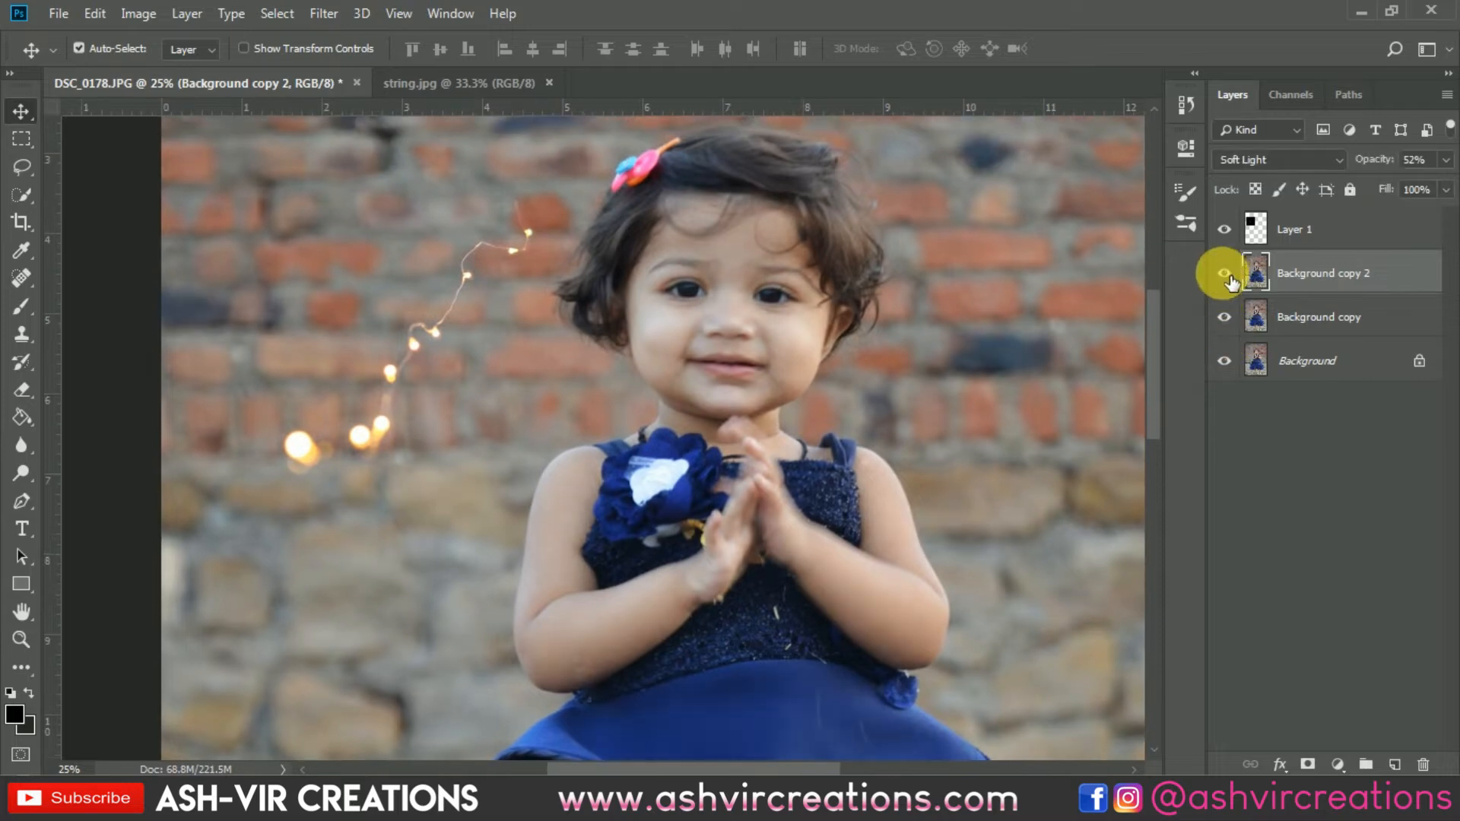
click(1227, 275)
click(1226, 275)
Merge Background copy 2 and Background copy into a single layer.
shift+click(1320, 313)
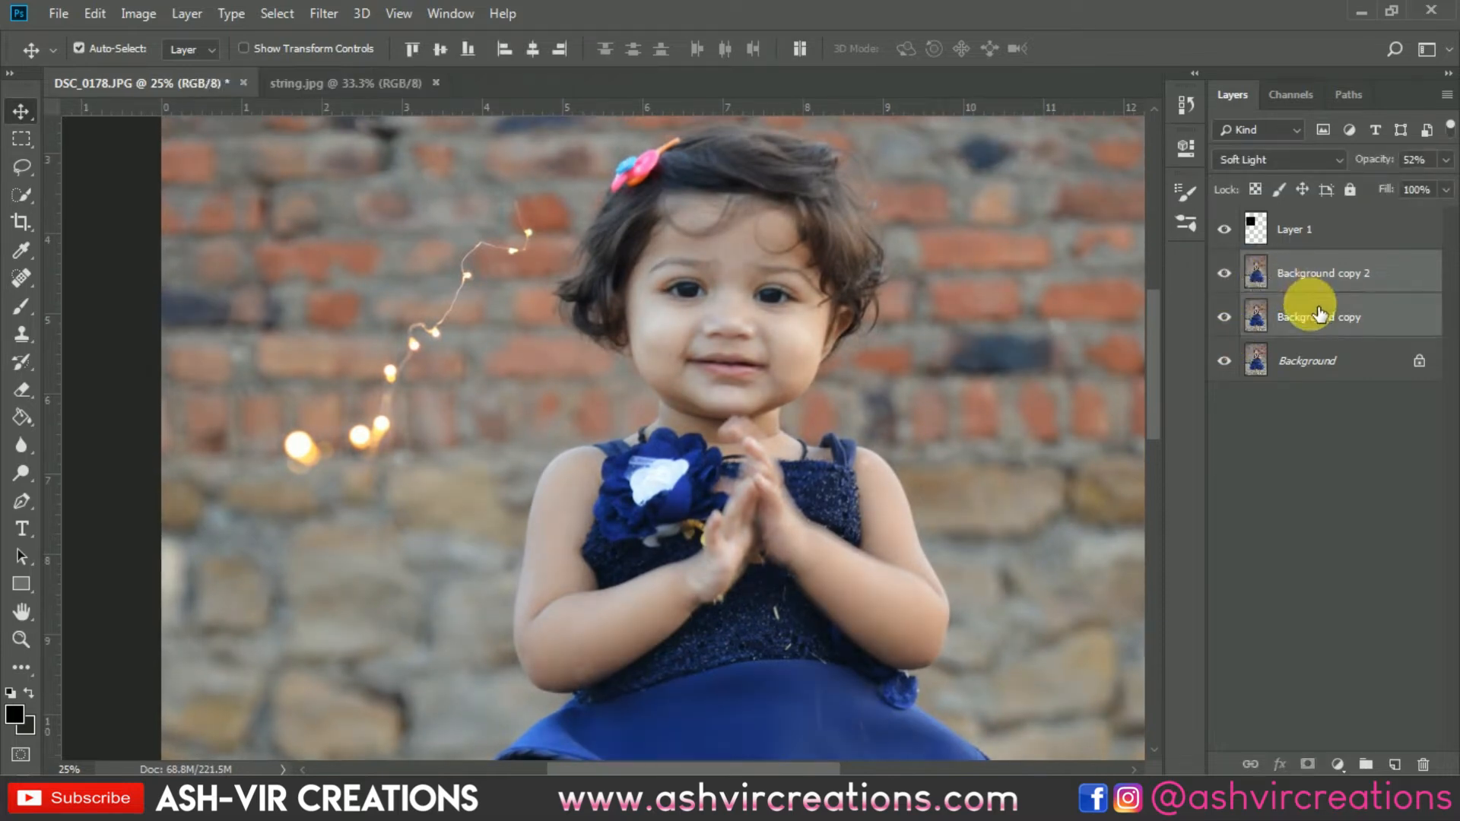
right_click(1310, 303)
click(1117, 591)
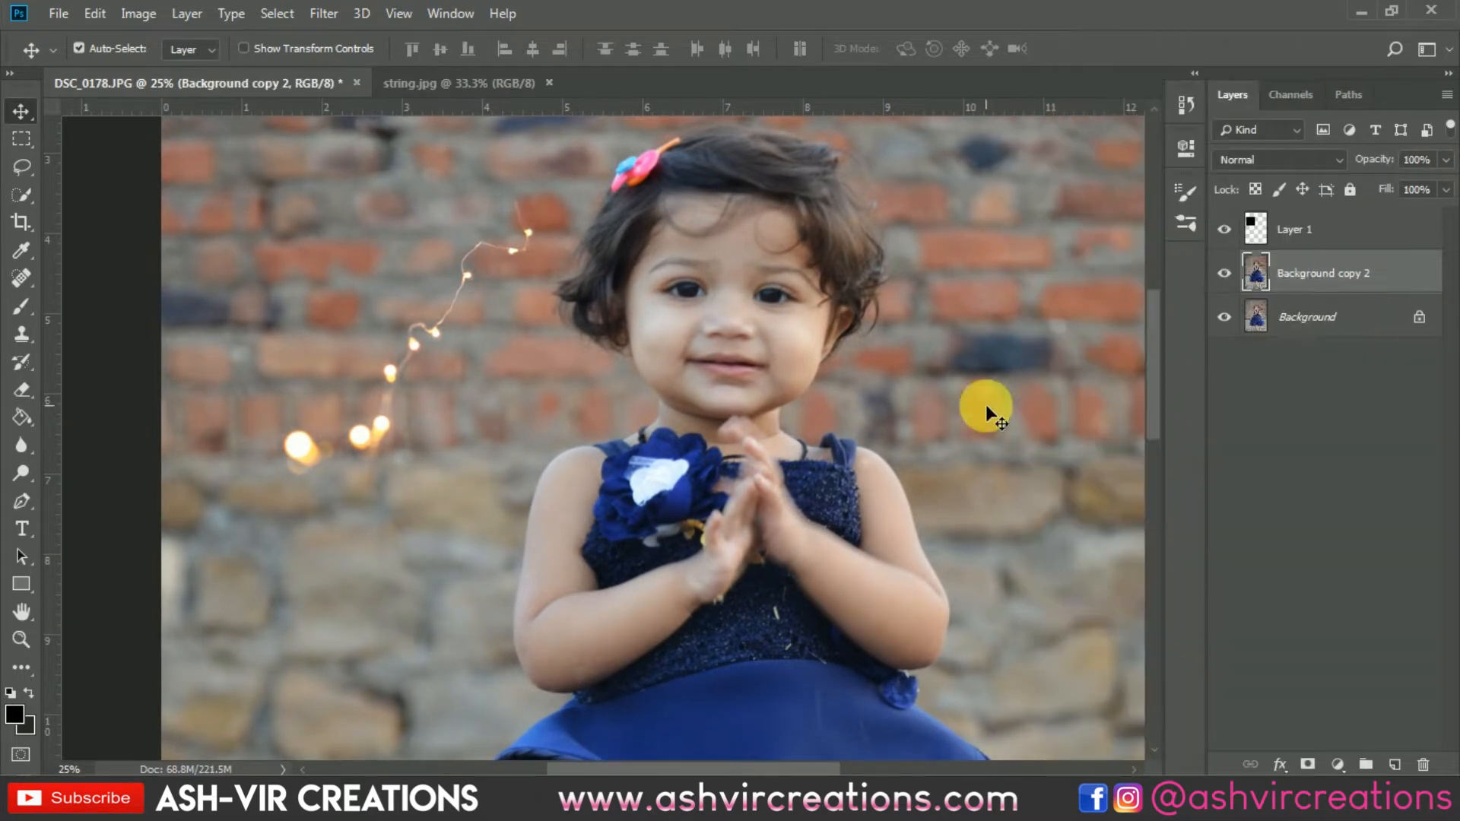
Delete Layer 1 containing the string lights from the portrait document.
key(ctrl+0)
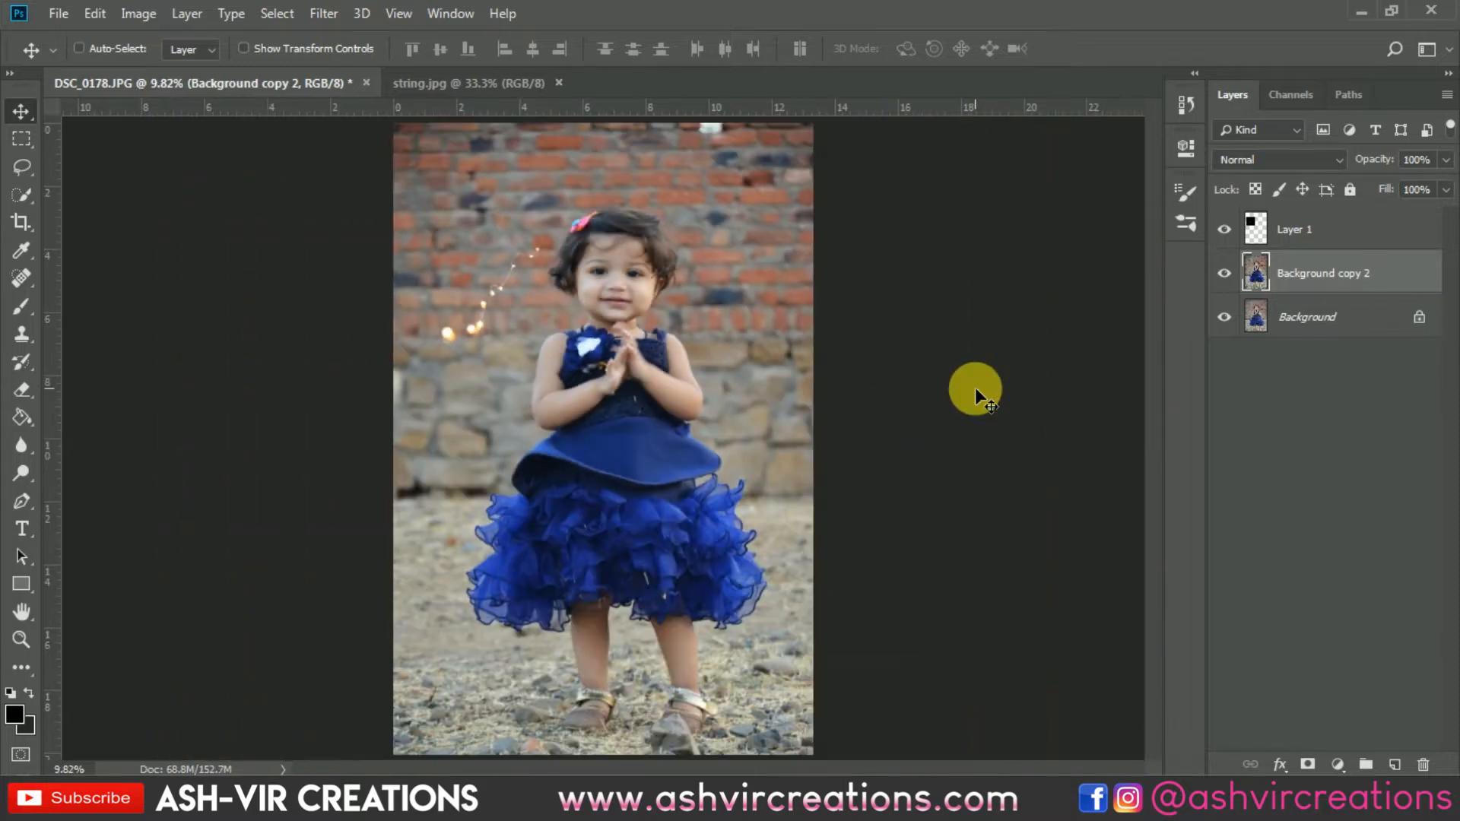
click(1293, 235)
key(Delete)
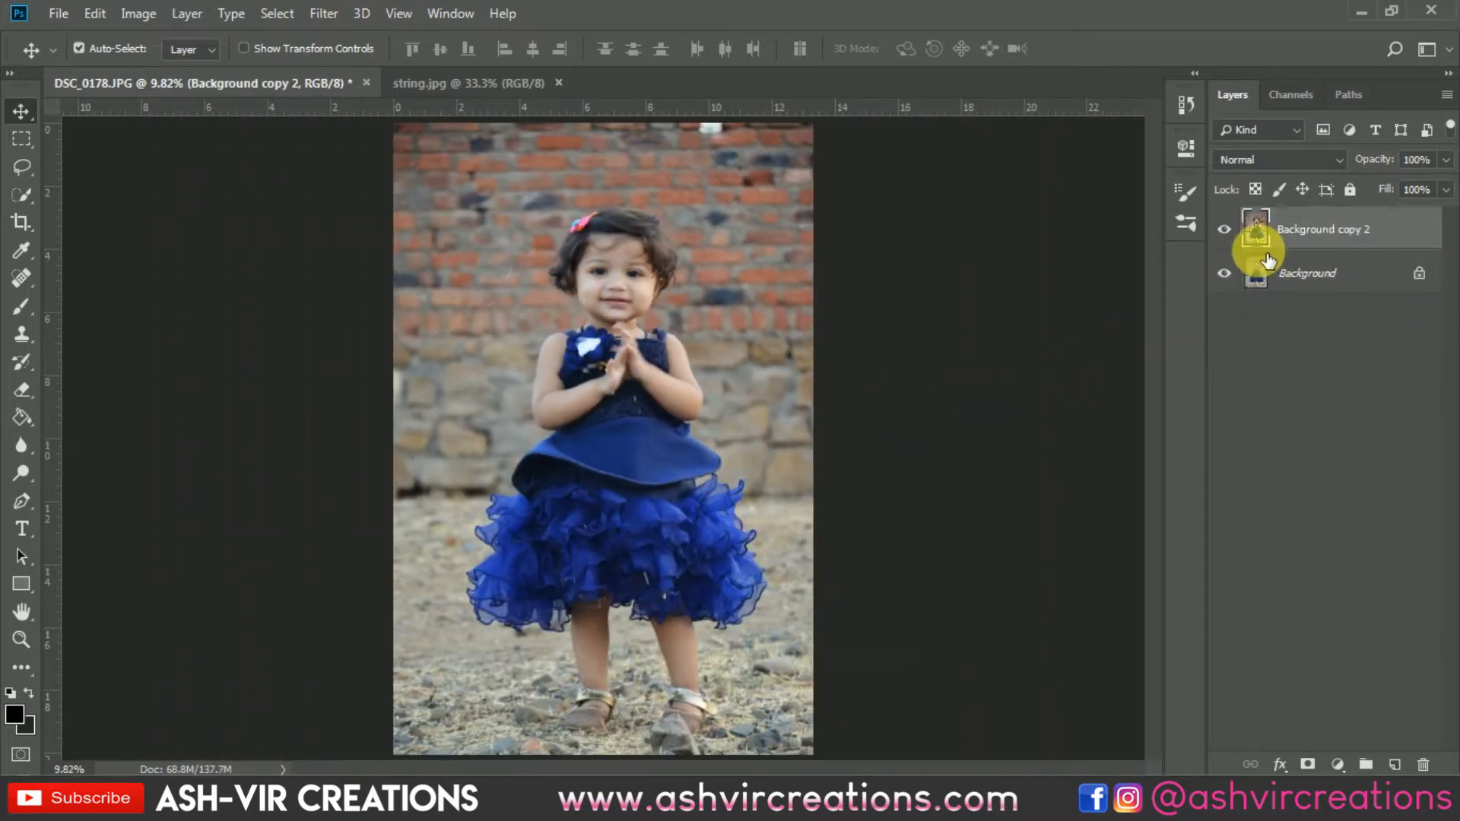
Open the merged portrait layer in the Camera Raw Filter and preview the AVC-Fantom user presets.
click(324, 14)
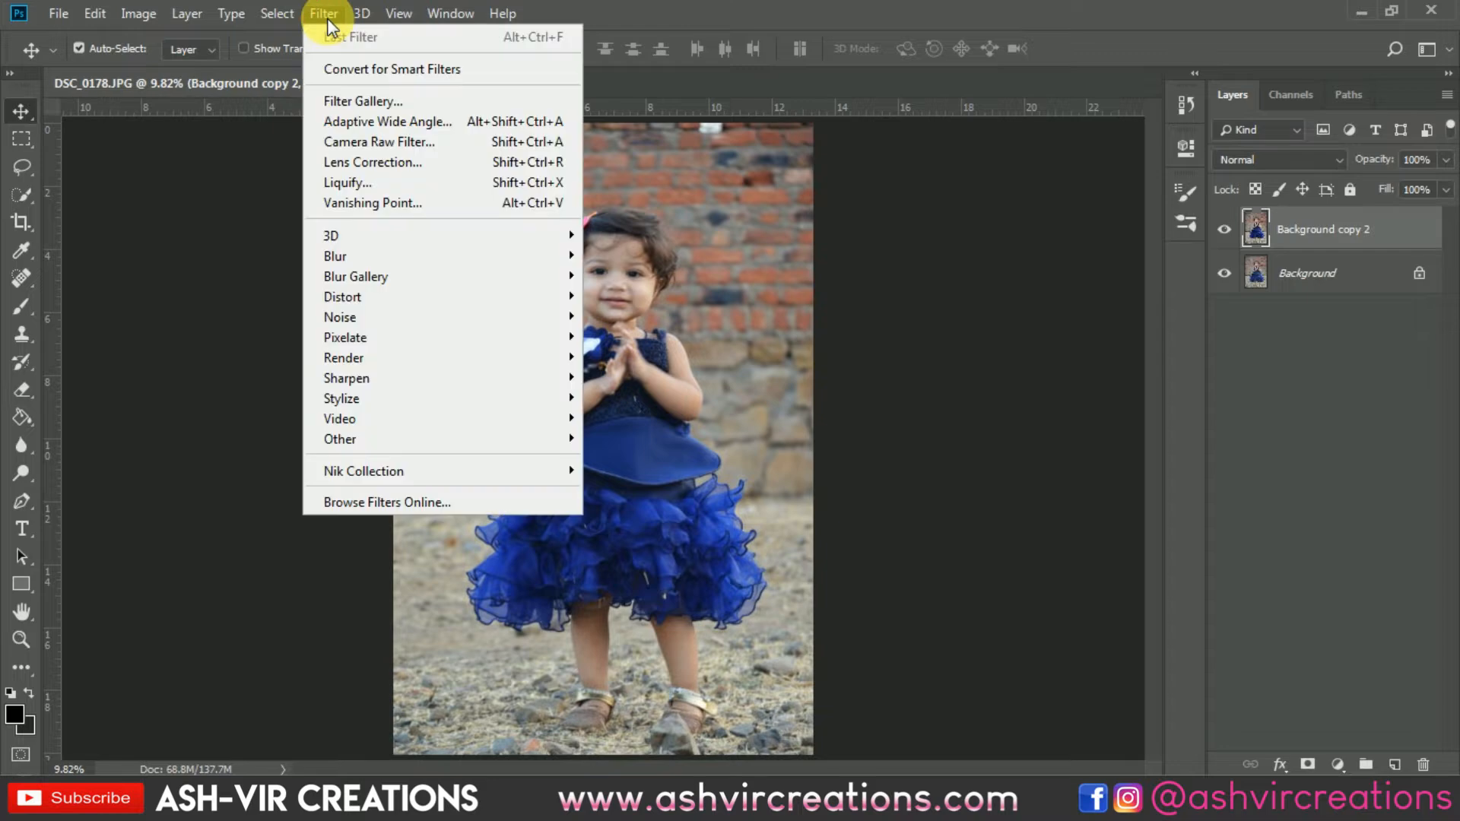
click(340, 143)
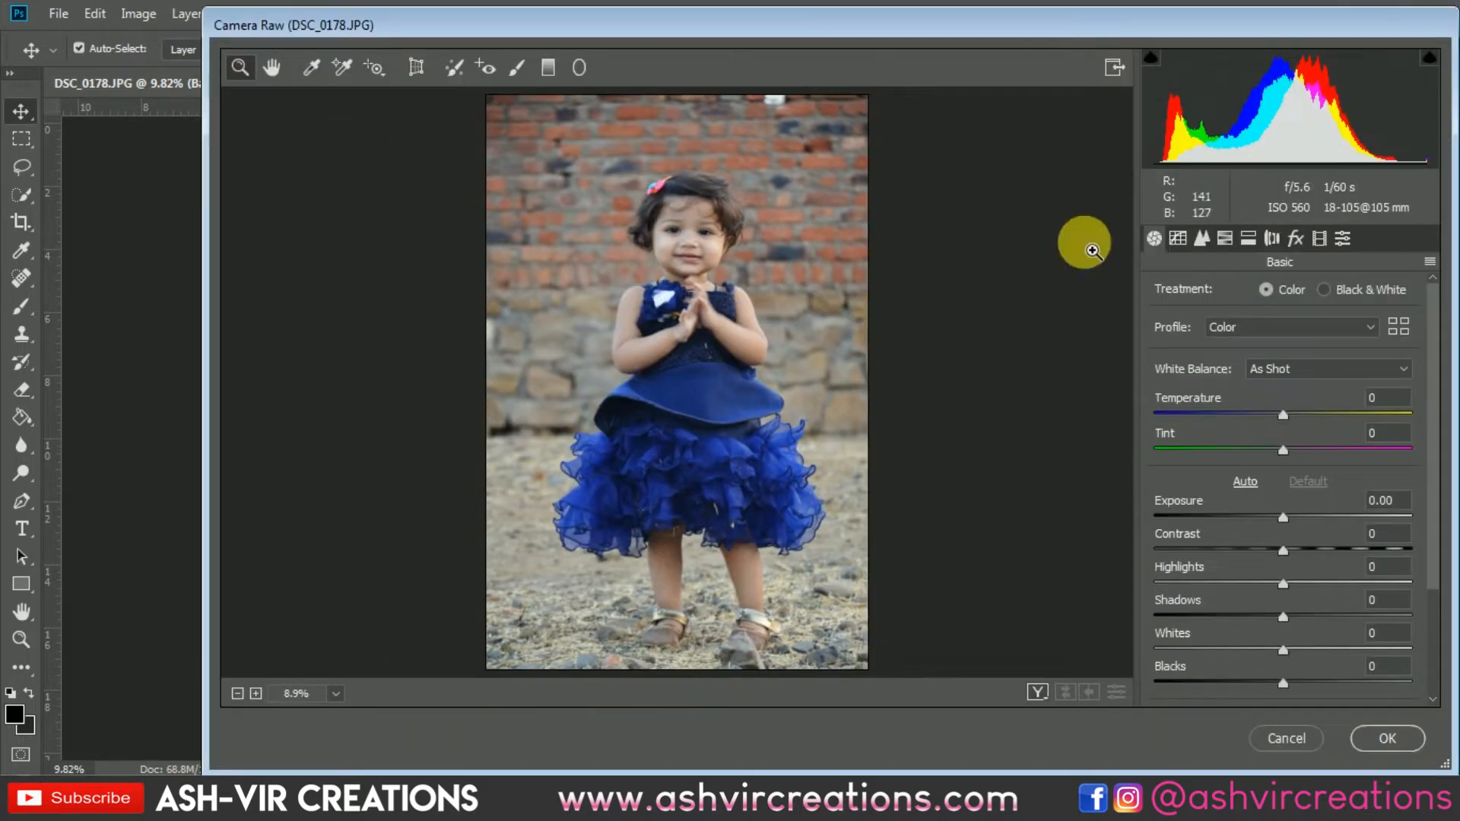
click(1348, 239)
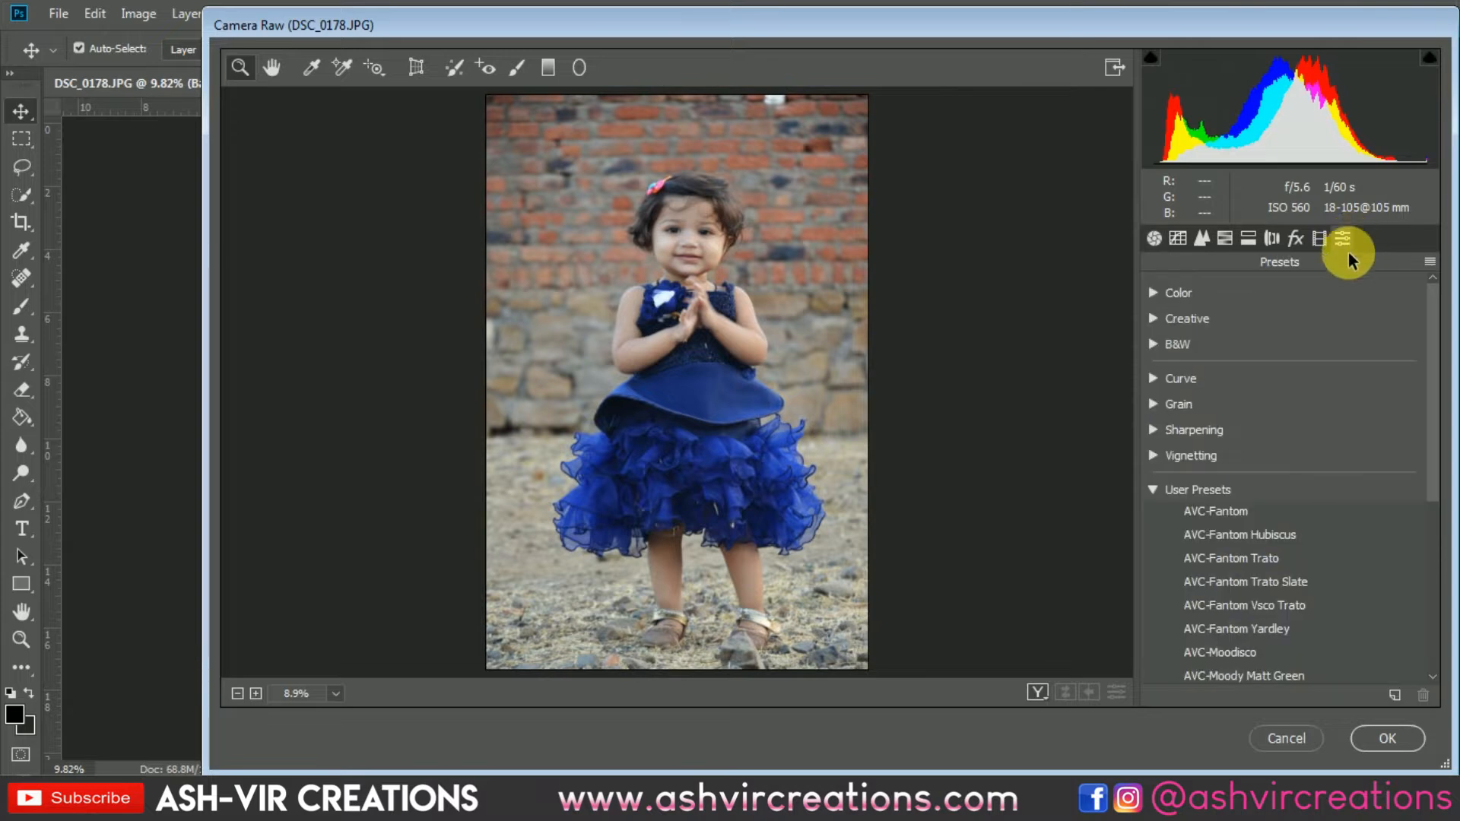
click(1296, 514)
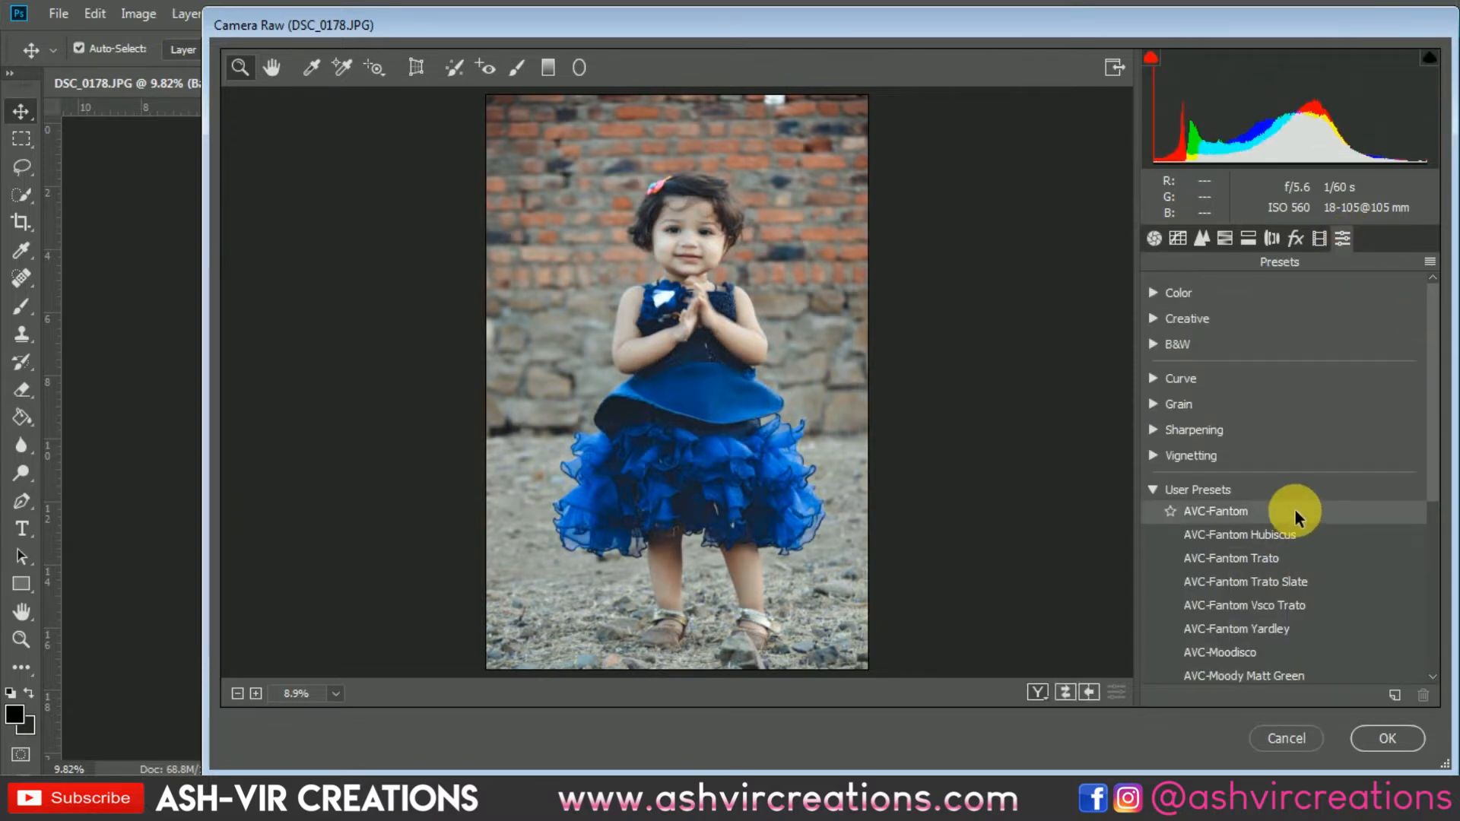
click(1277, 550)
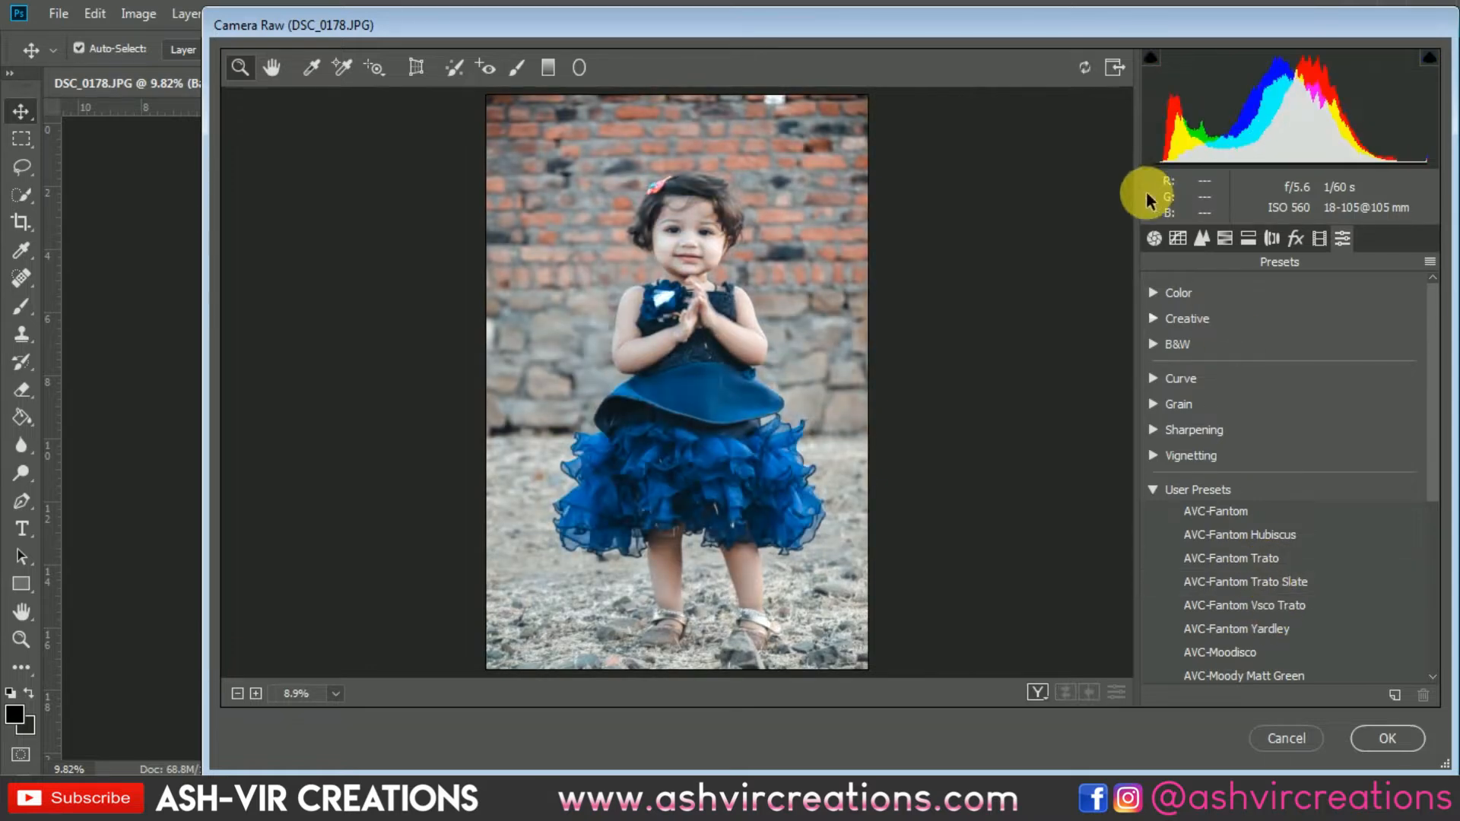
Lower the portrait's Whites to -12 and Highlights to -38 in the Basic adjustments, keeping Blacks at 0.
click(1154, 238)
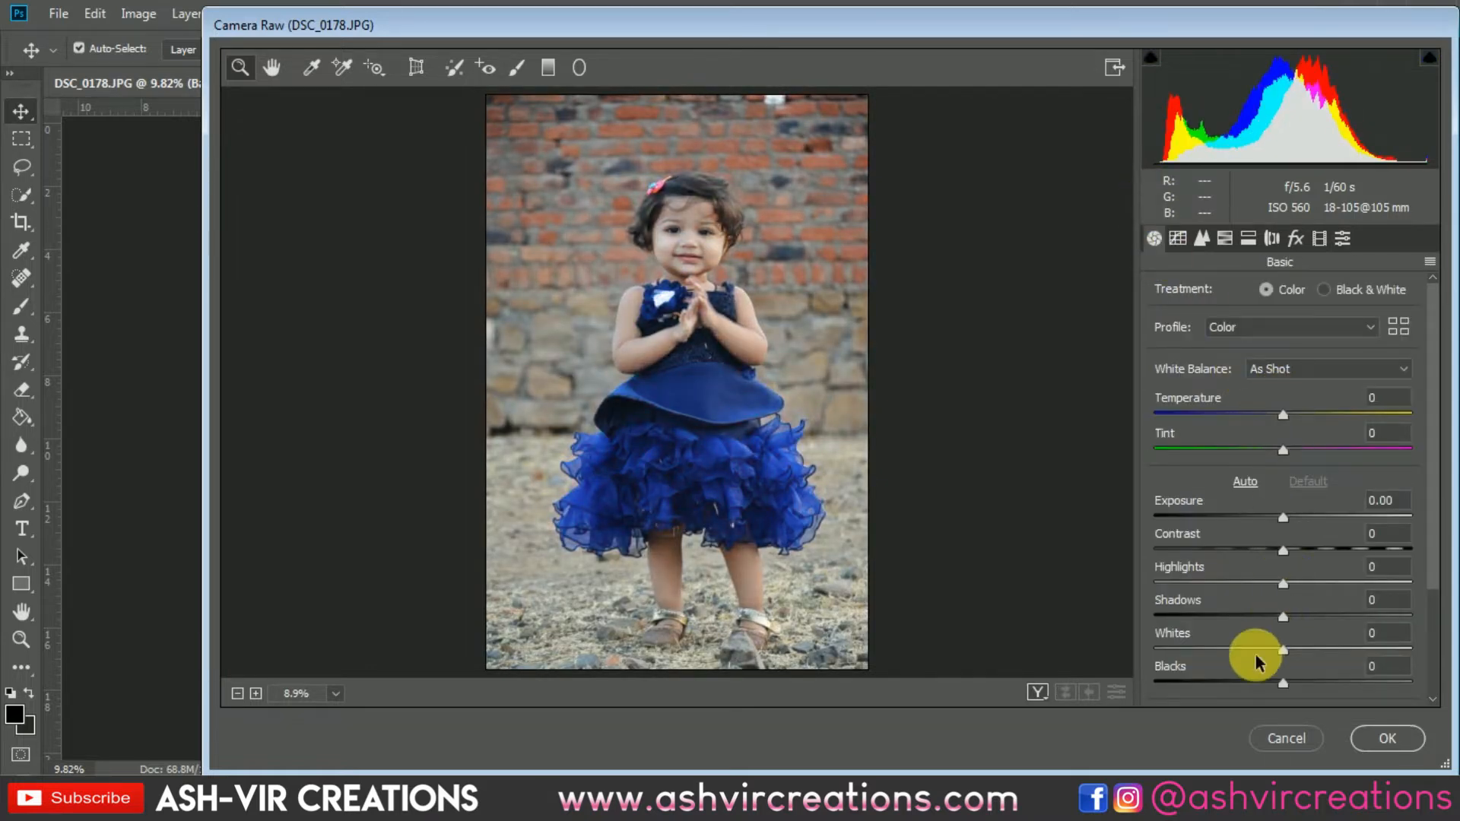
drag(1242, 647, 1272, 685)
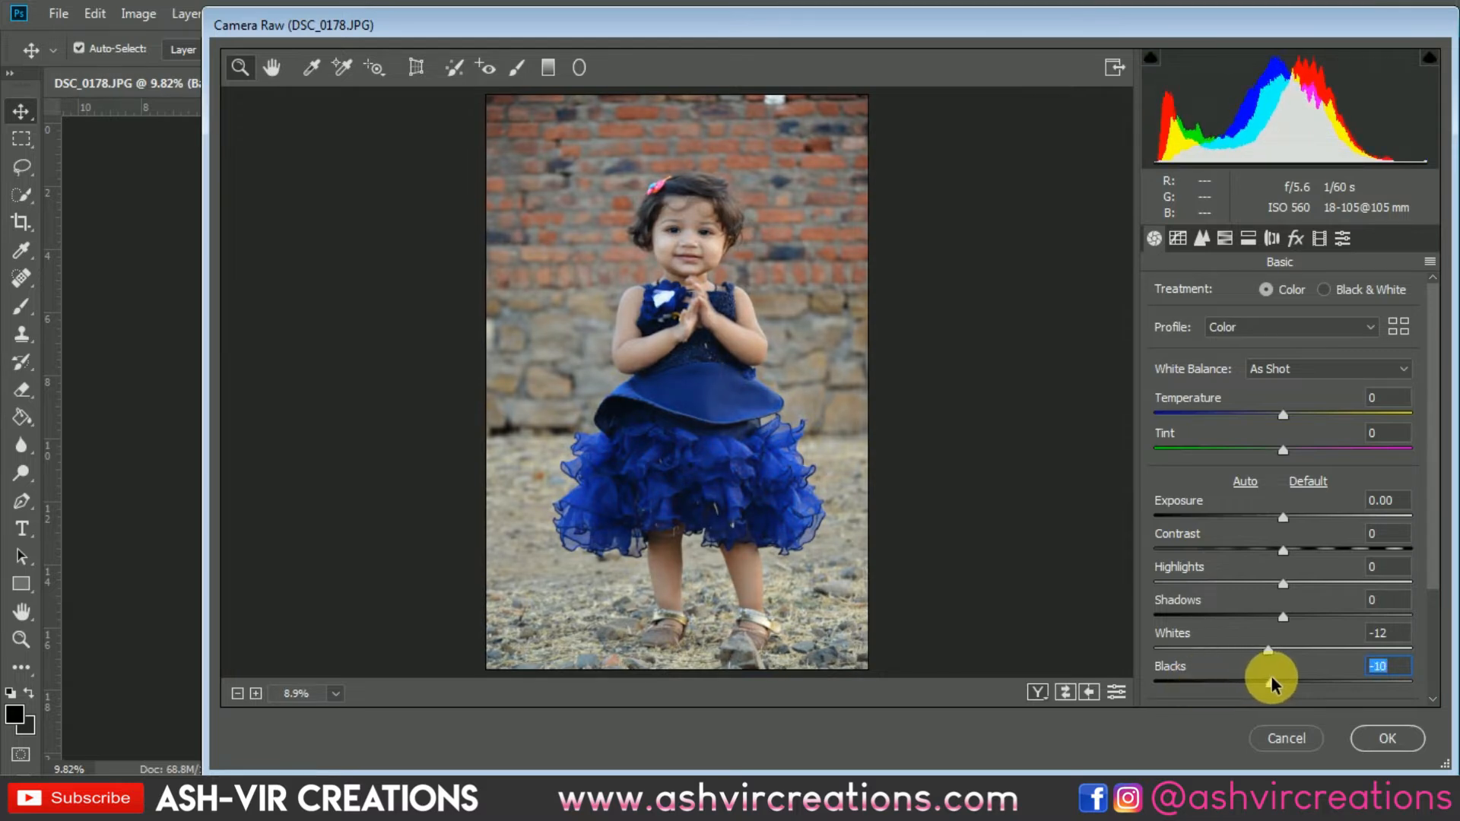
double_click(1272, 682)
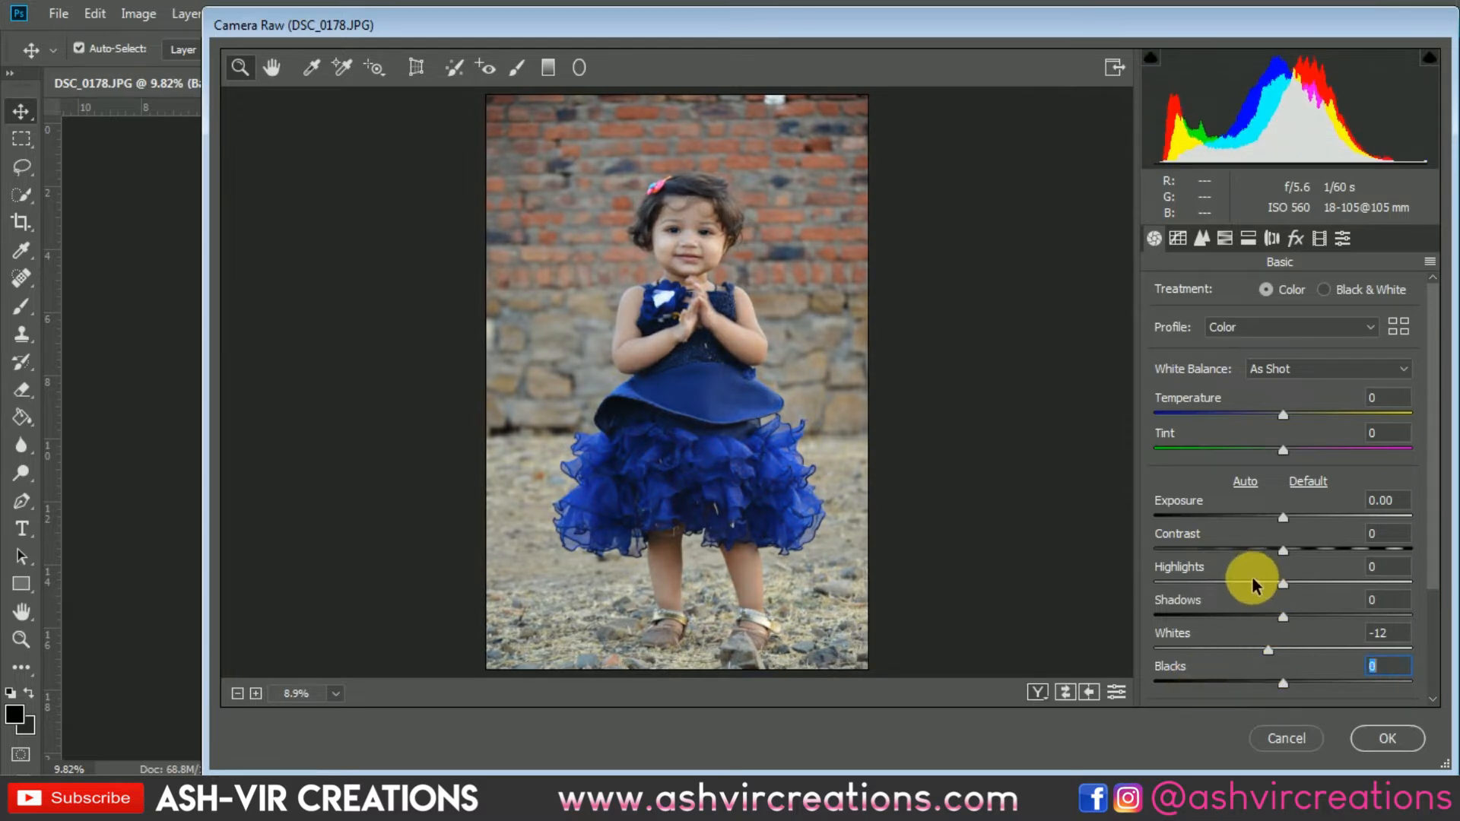
mouse_move(1252, 578)
mouse_down()
mouse_move(1134, 587)
mouse_move(1242, 590)
mouse_move(1221, 605)
mouse_move(1239, 594)
mouse_up()
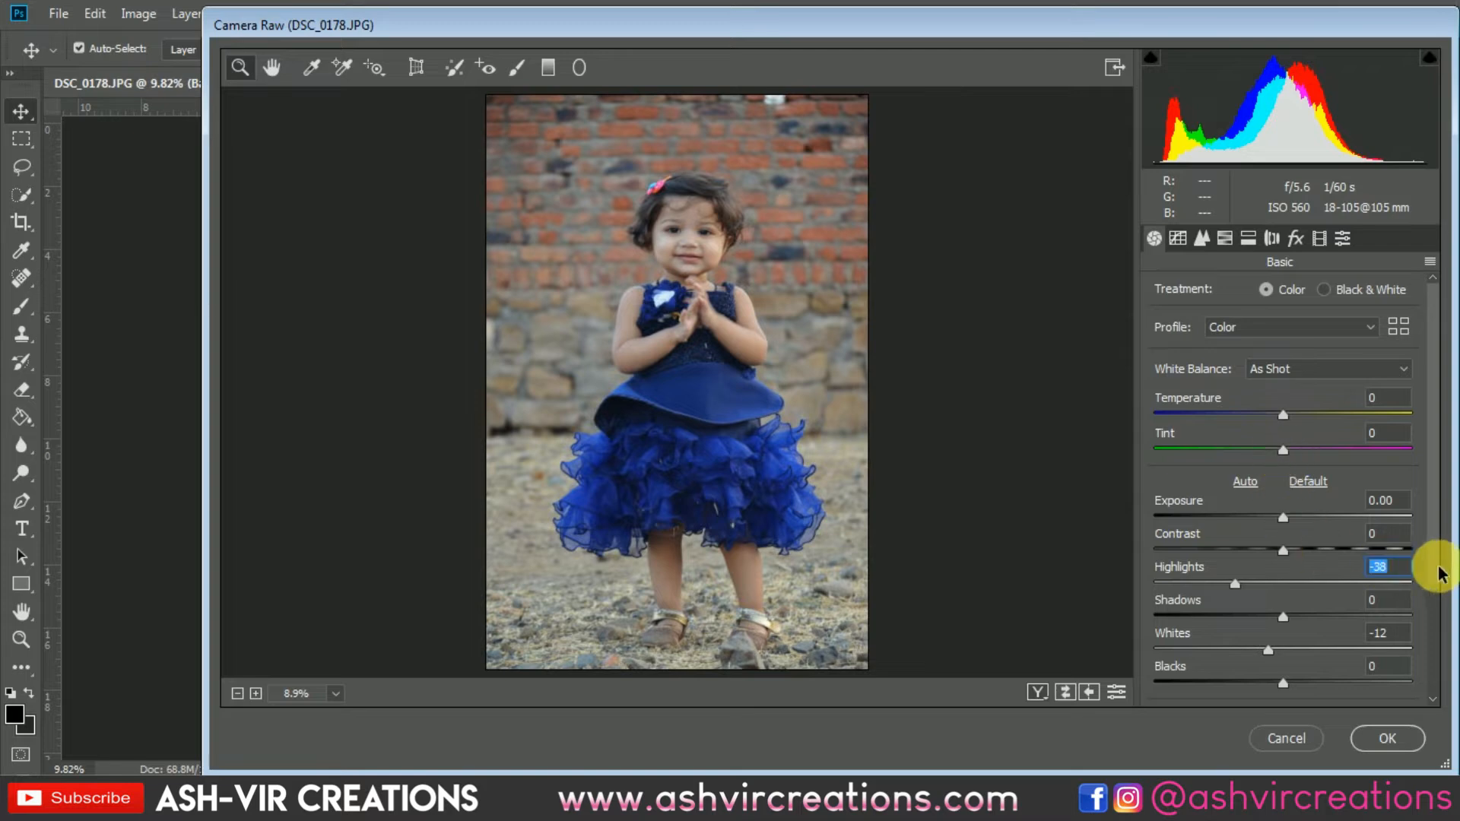
drag(1433, 567, 1434, 642)
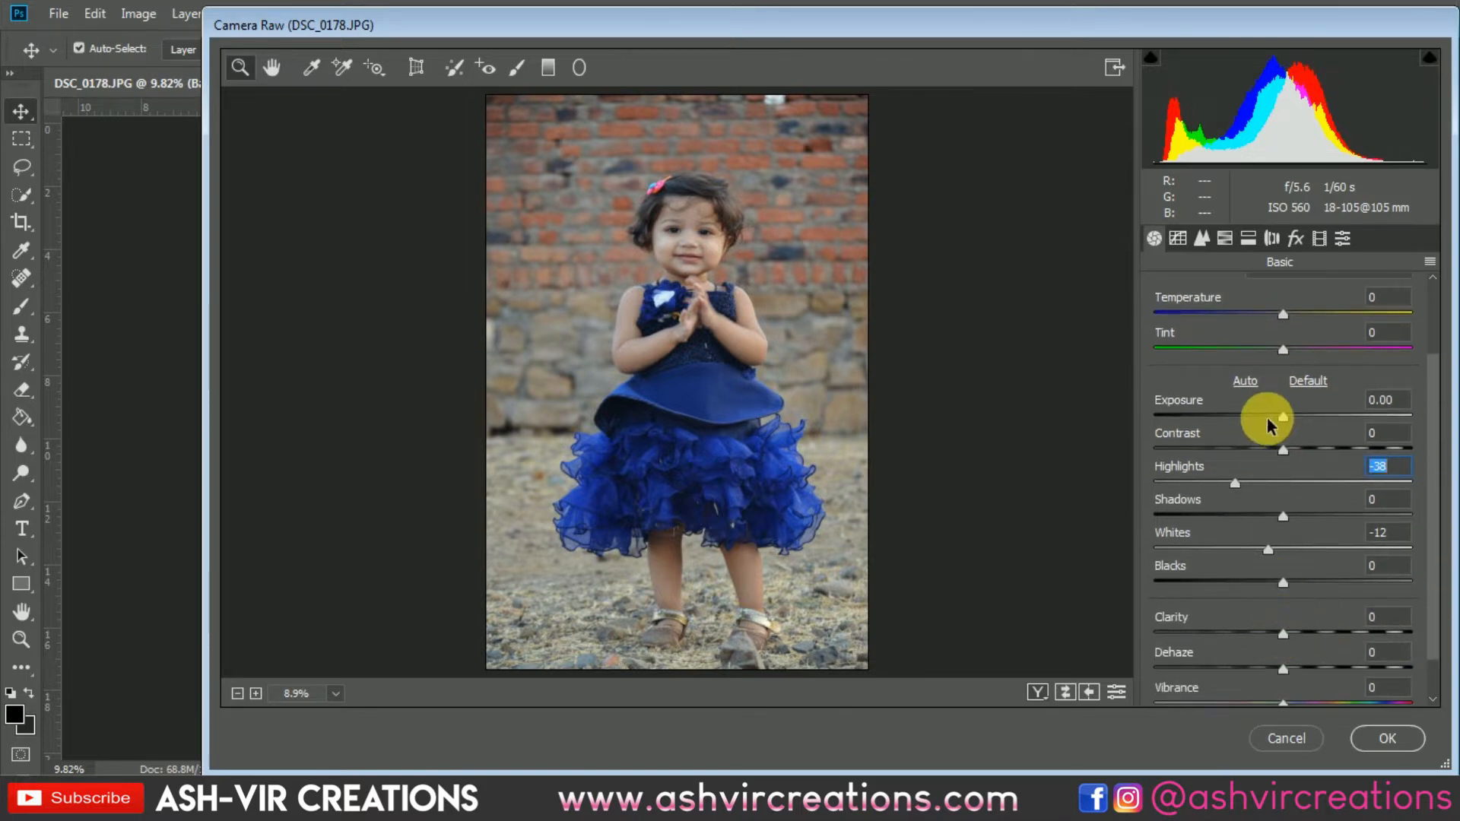
Add a post-crop vignette with Amount -26, Midpoint 15, Roundness -43 and Feather 78, apply the filter and compare before and after.
click(1255, 245)
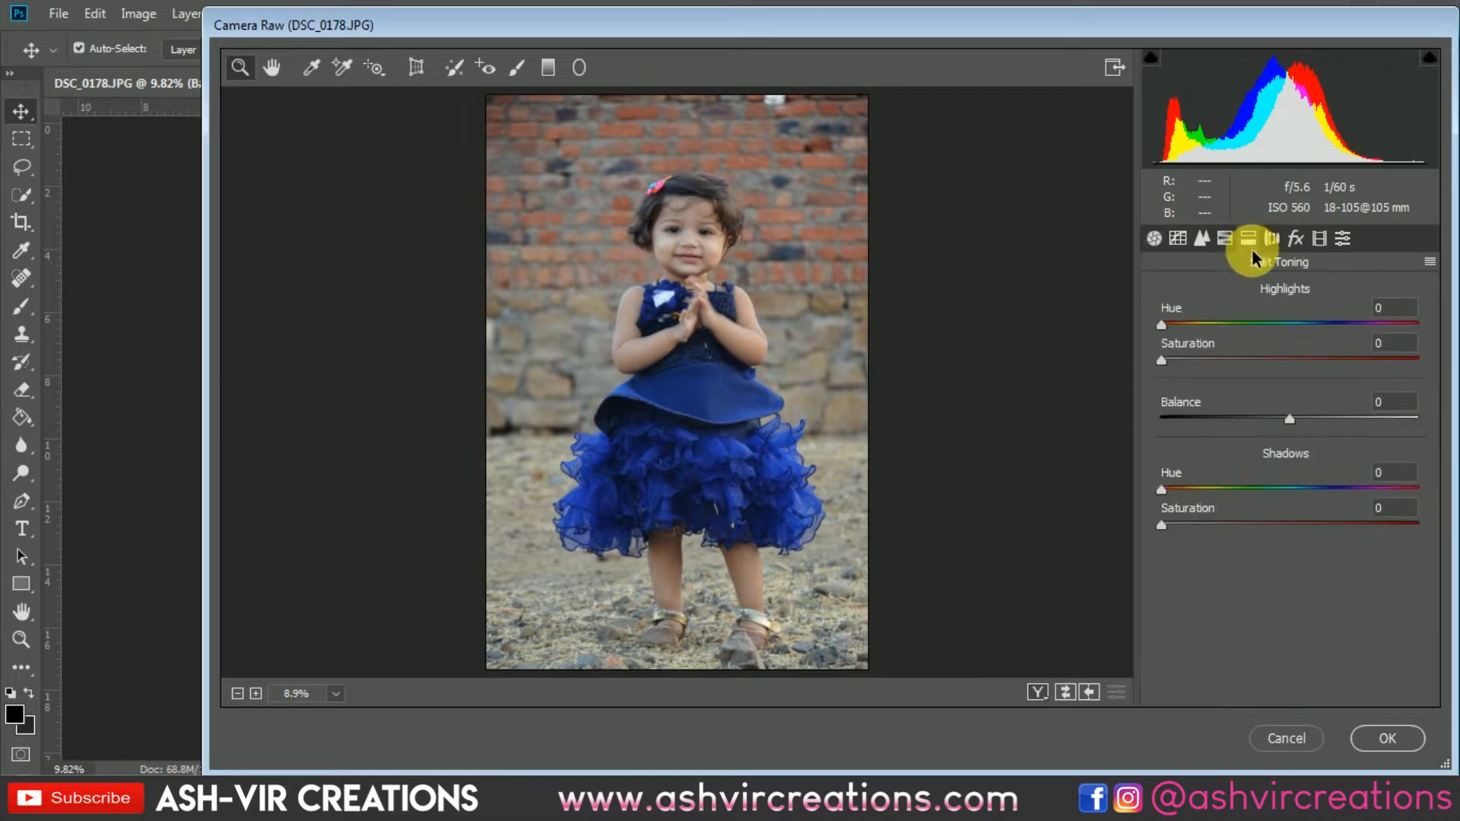
click(1296, 237)
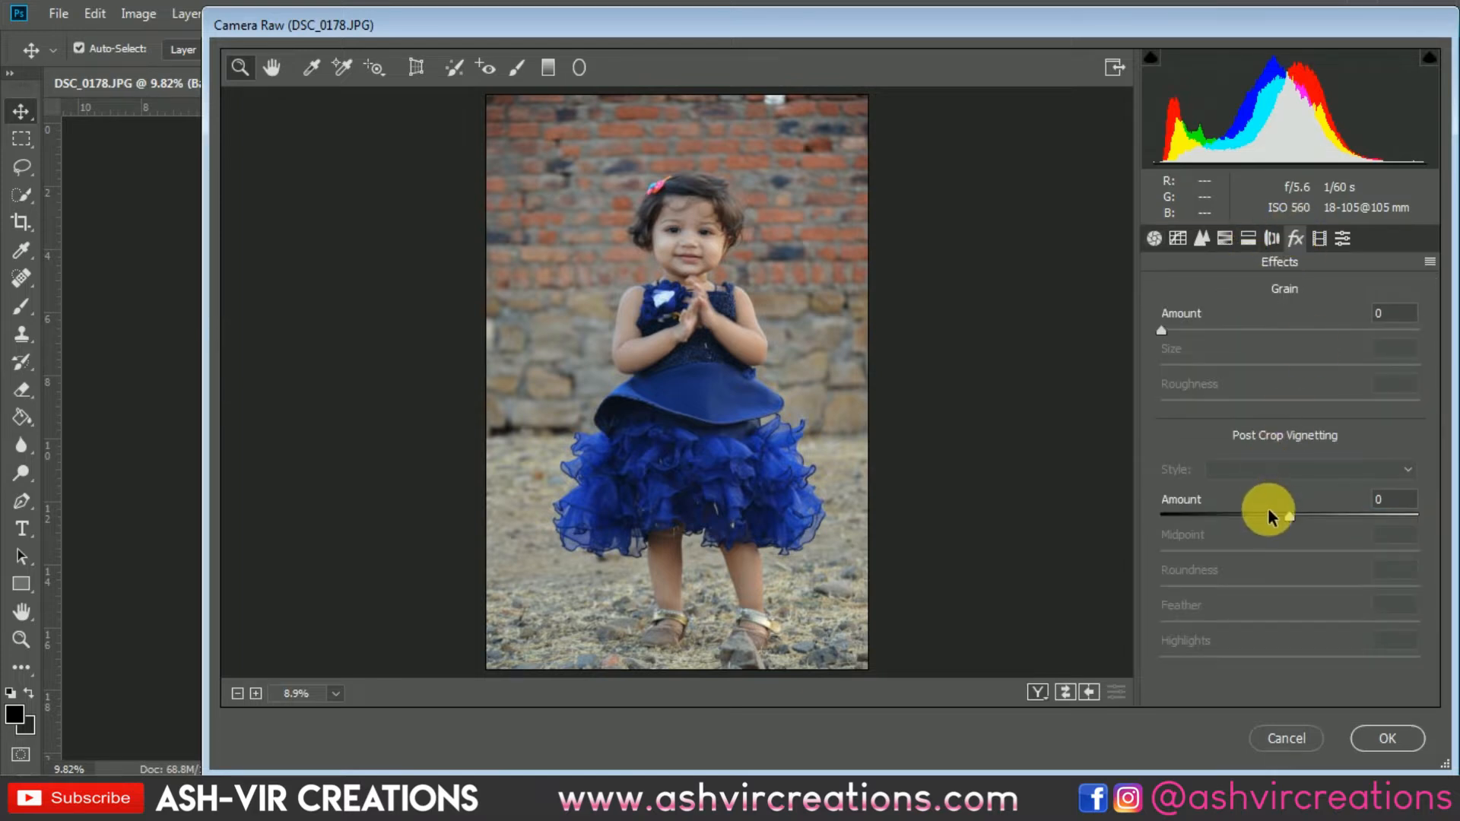
drag(1266, 515, 1361, 622)
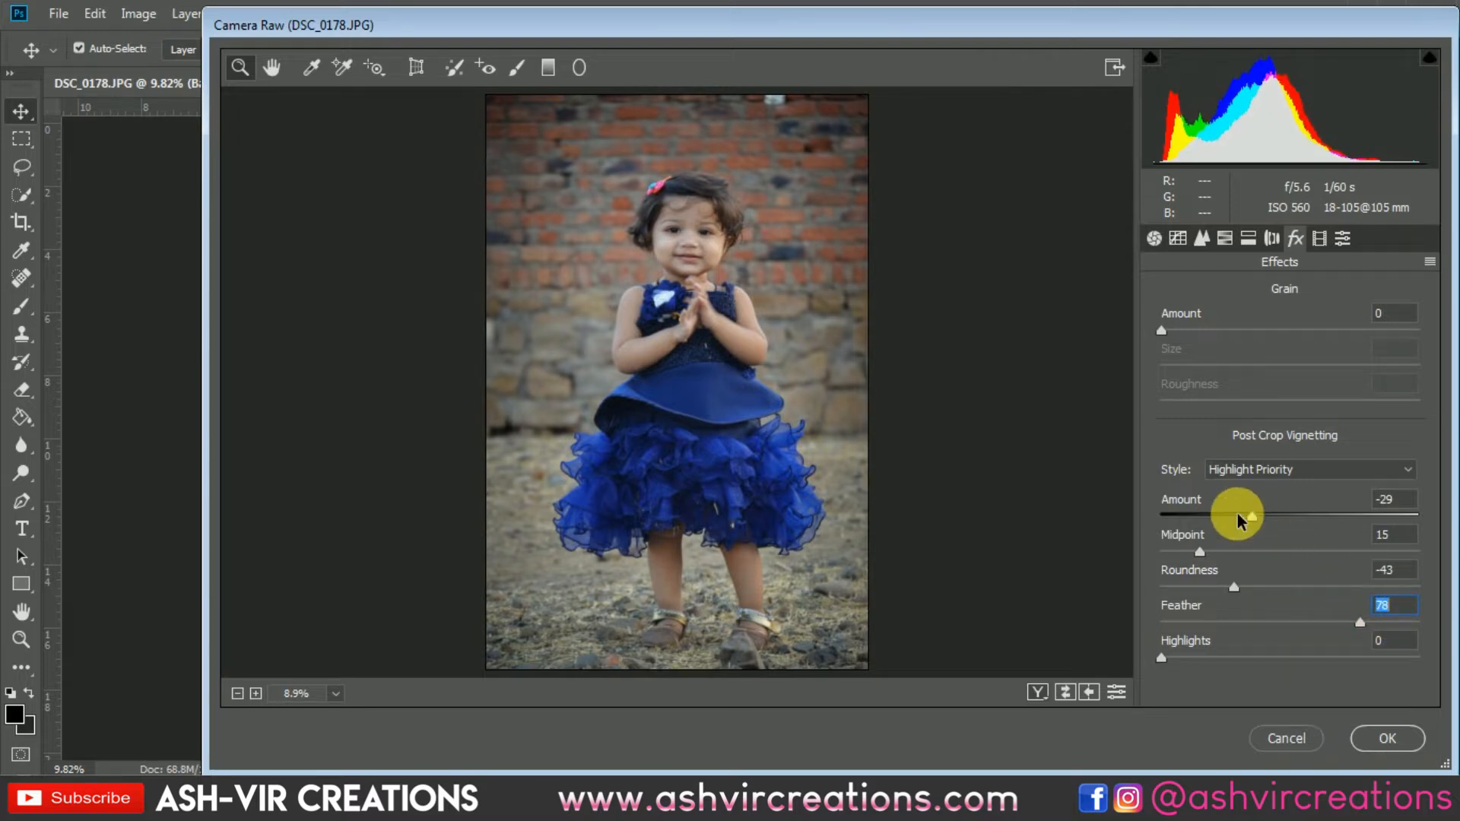
drag(1252, 516, 1257, 518)
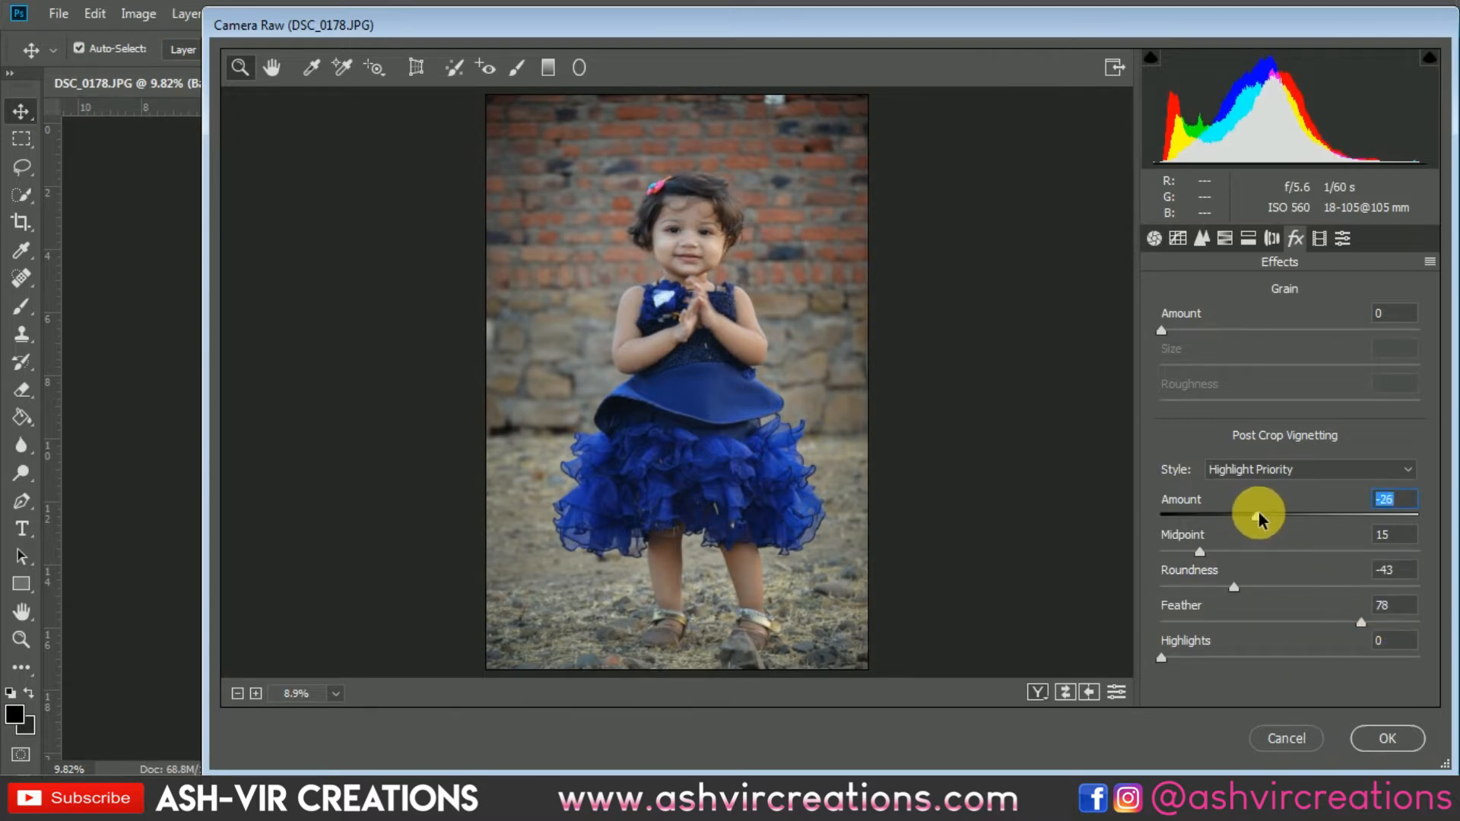
click(1404, 736)
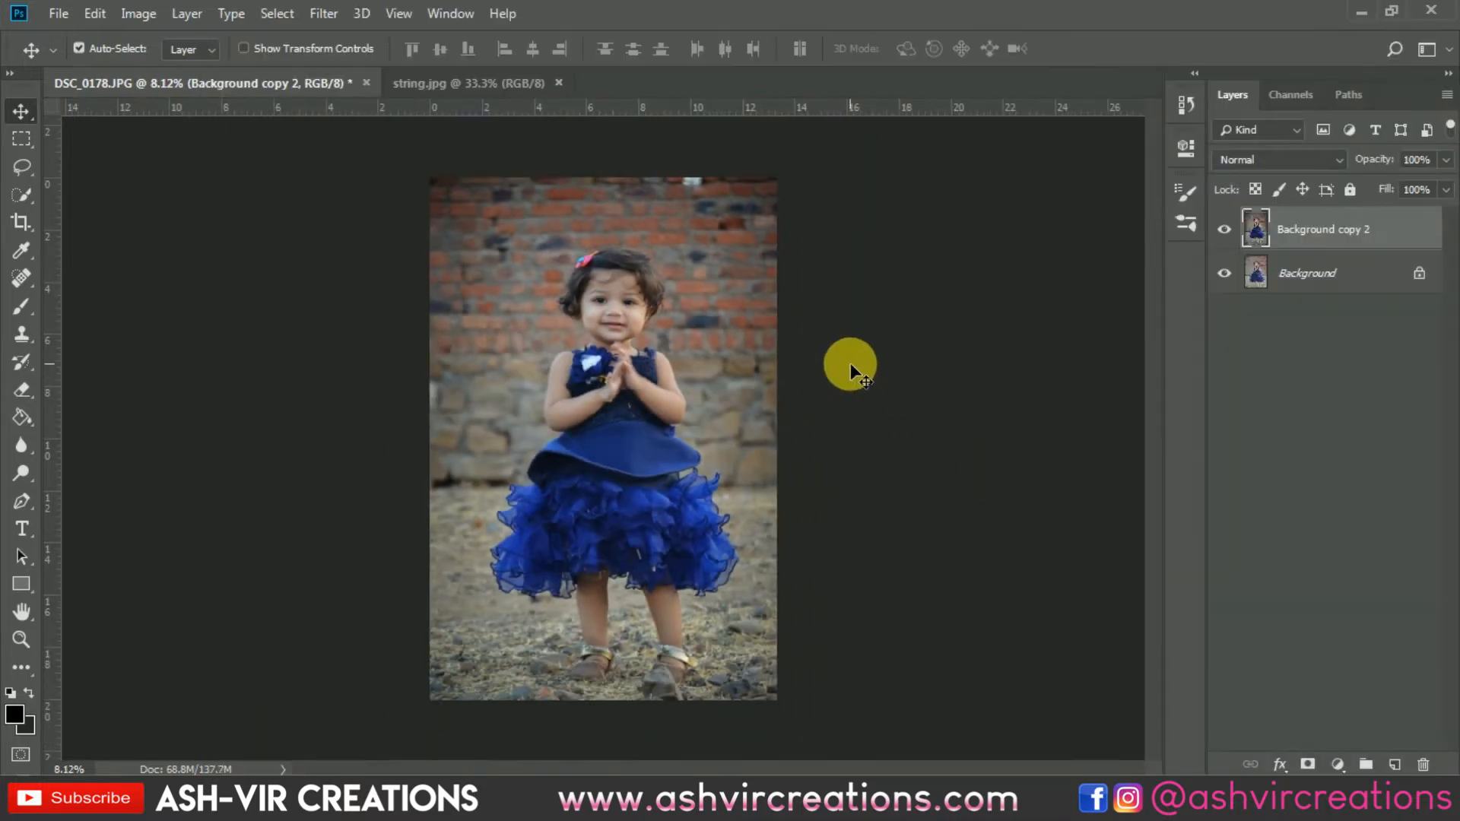
click(1227, 230)
click(1230, 232)
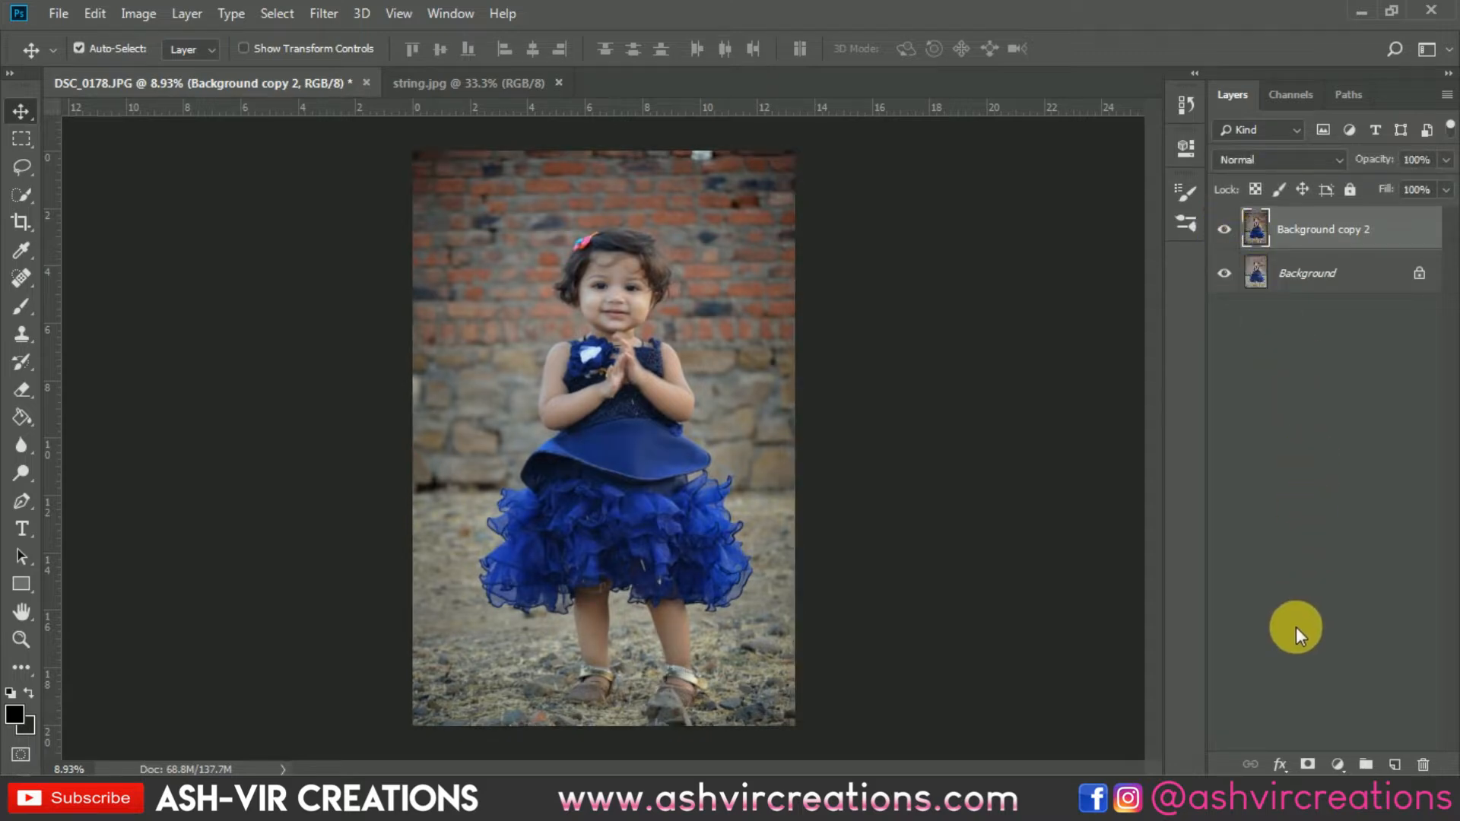
Add an Exposure adjustment layer above Background copy 2 with Exposure set to -0.22.
click(1348, 765)
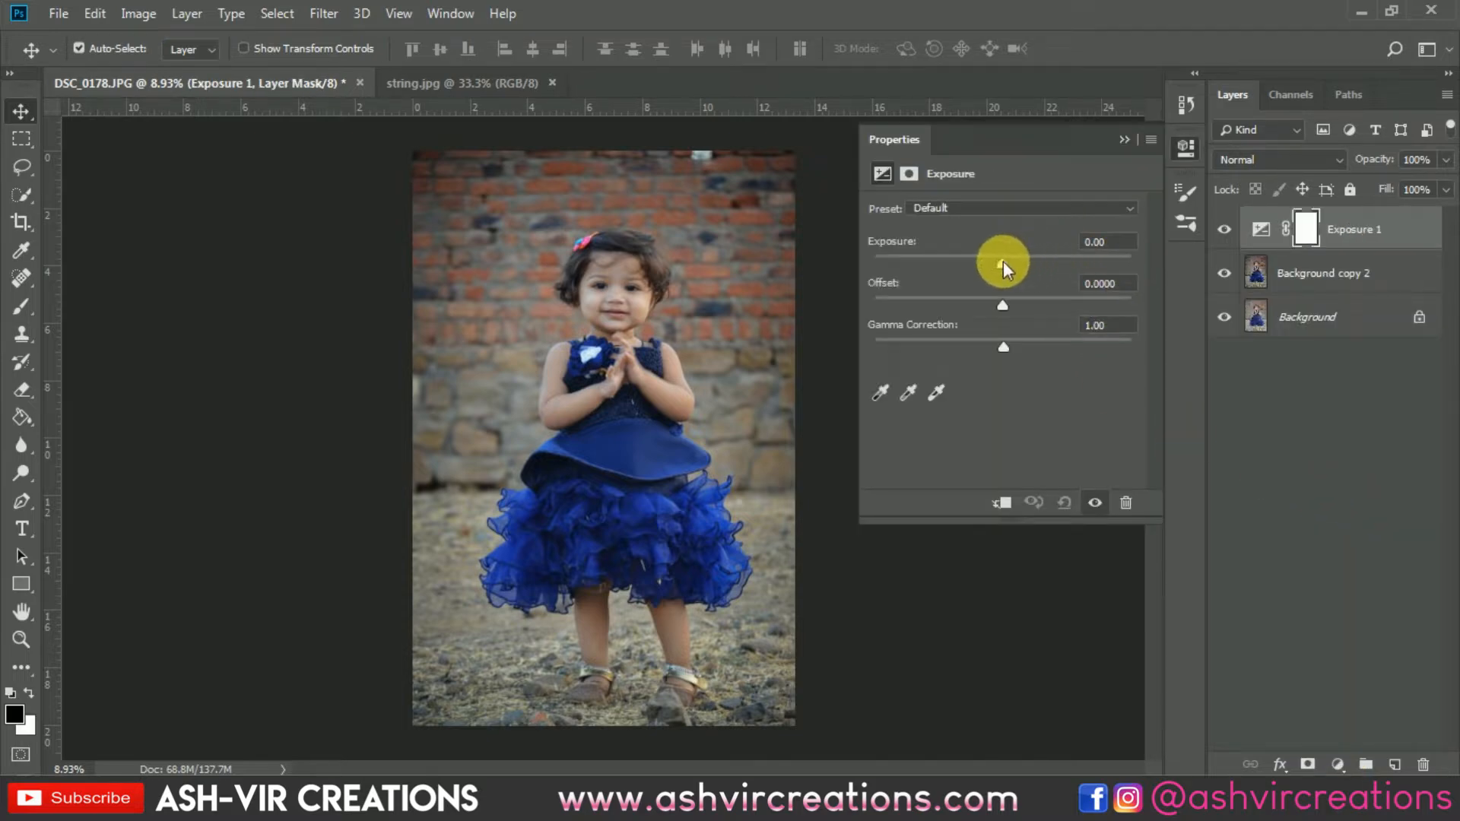
drag(1002, 262, 1000, 262)
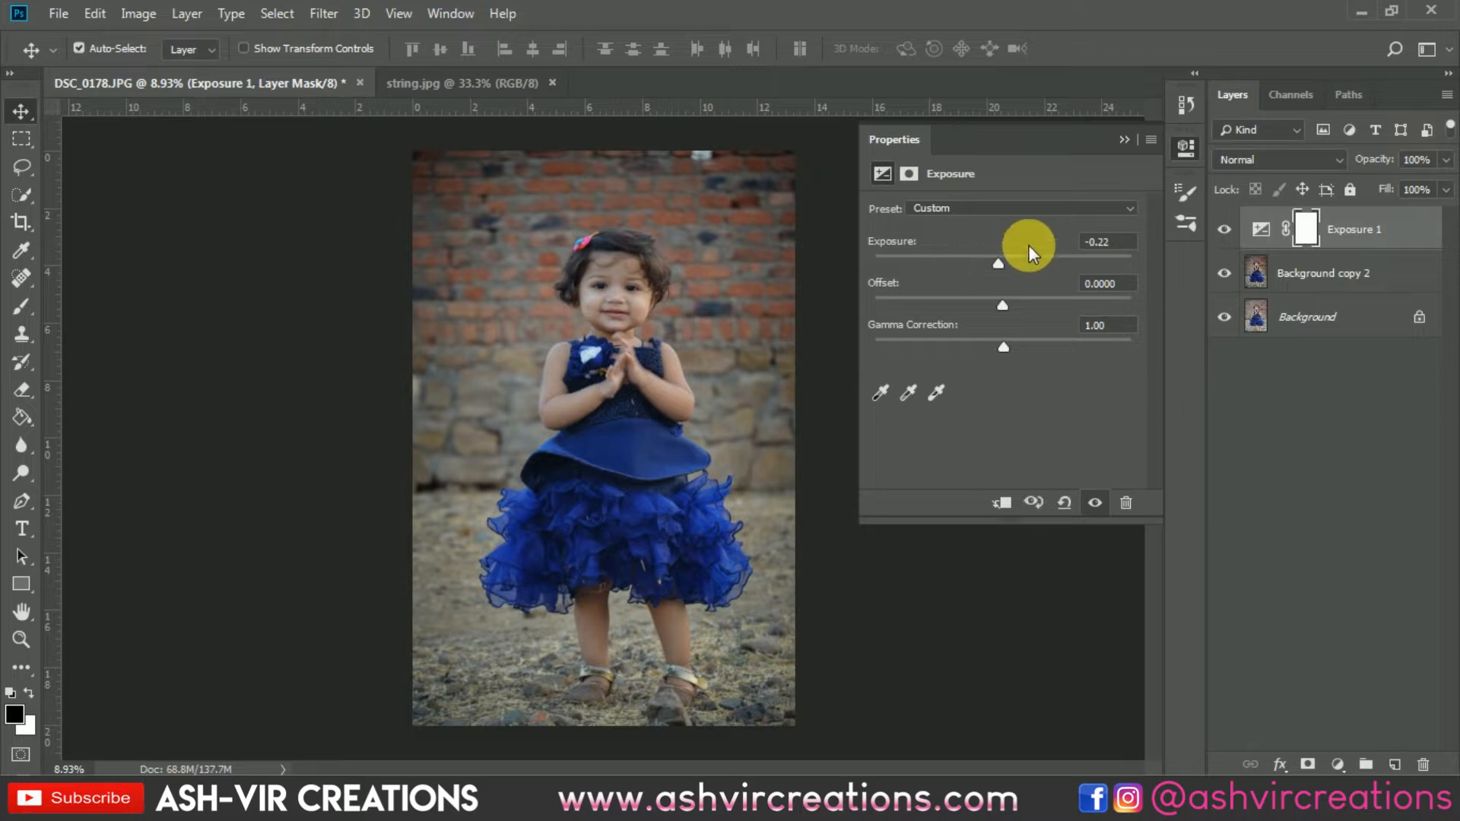
click(1126, 141)
Compare the portrait with and without the Exposure 1 adjustment layer.
click(1230, 223)
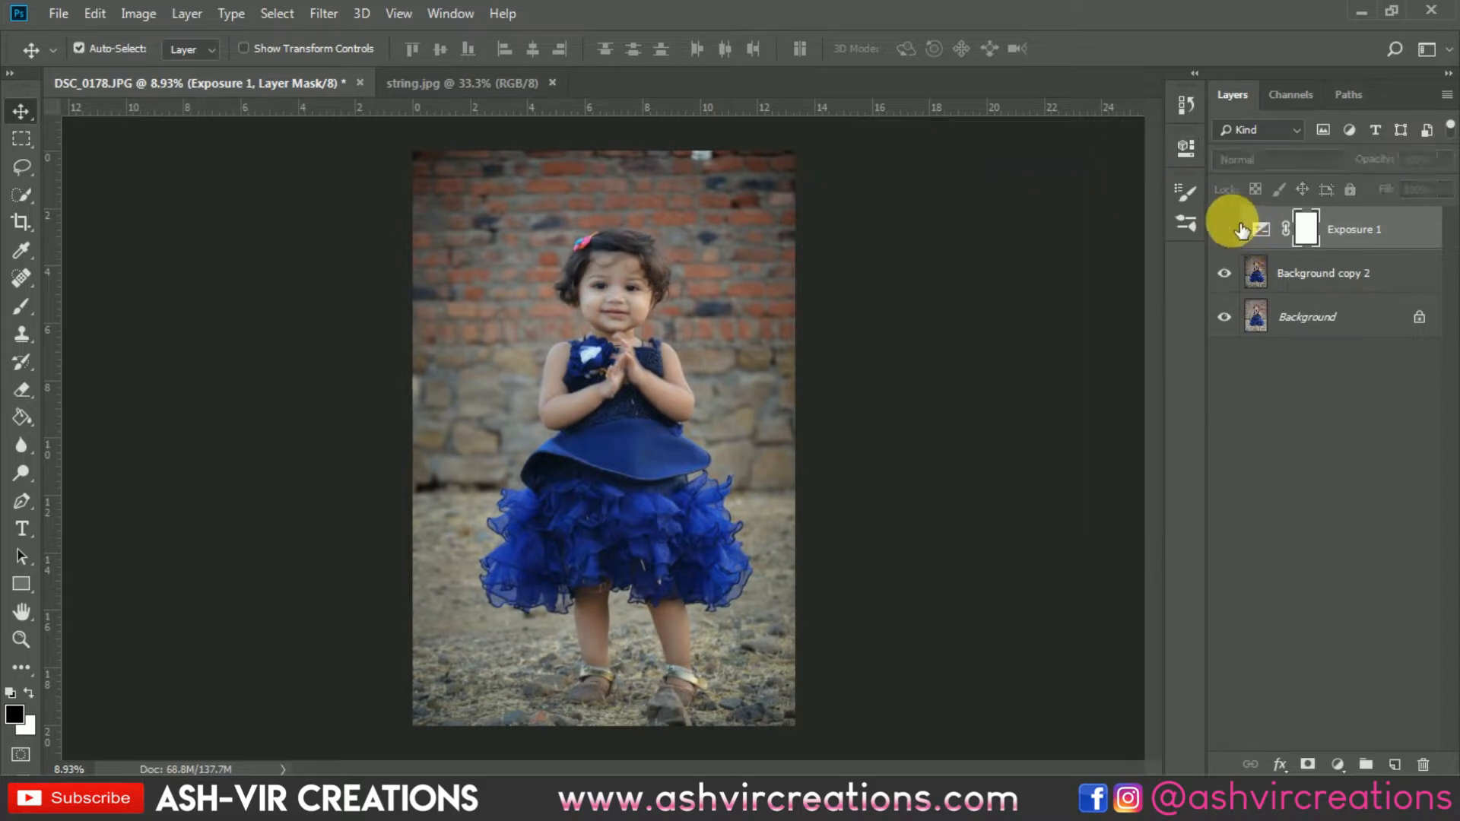
click(1231, 223)
click(1231, 223)
click(1230, 223)
click(1231, 223)
click(1231, 223)
Merge the Exposure 1 adjustment and Background copy 2 into a single layer.
shift+click(1316, 281)
right_click(1317, 270)
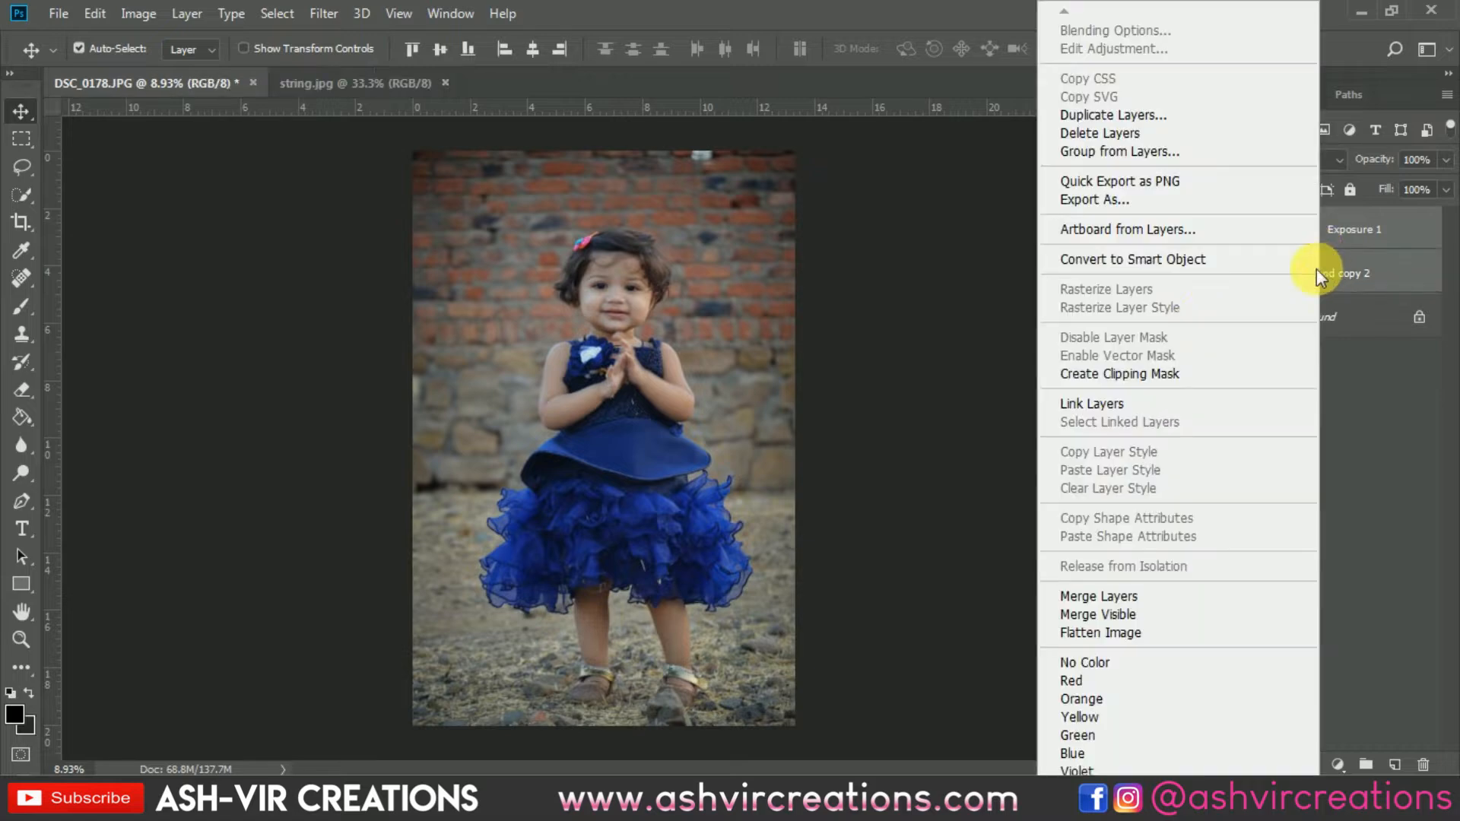
click(1115, 596)
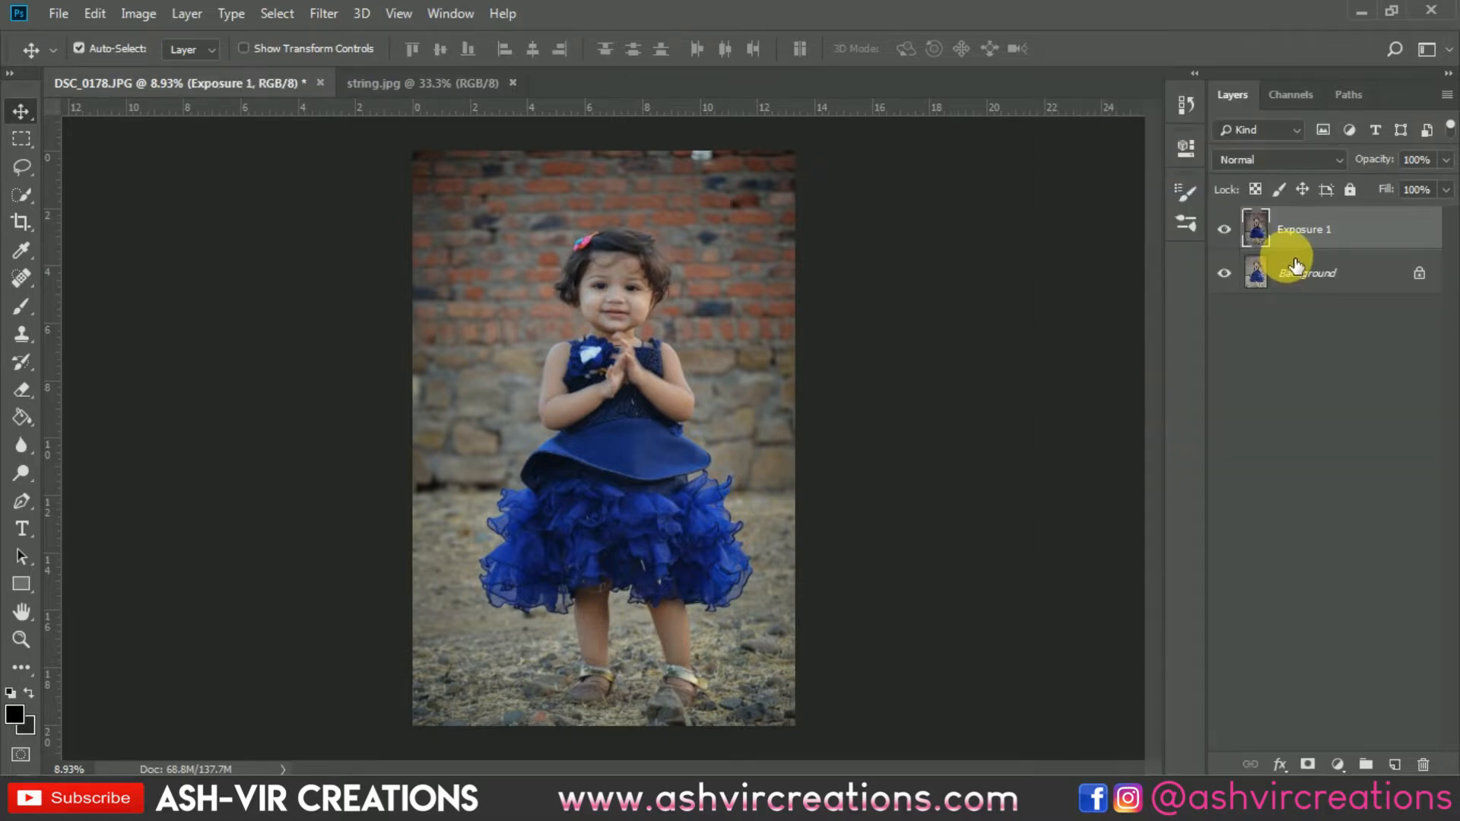
Open the merged Exposure 1 layer in the Camera Raw Filter and show its presets.
click(323, 14)
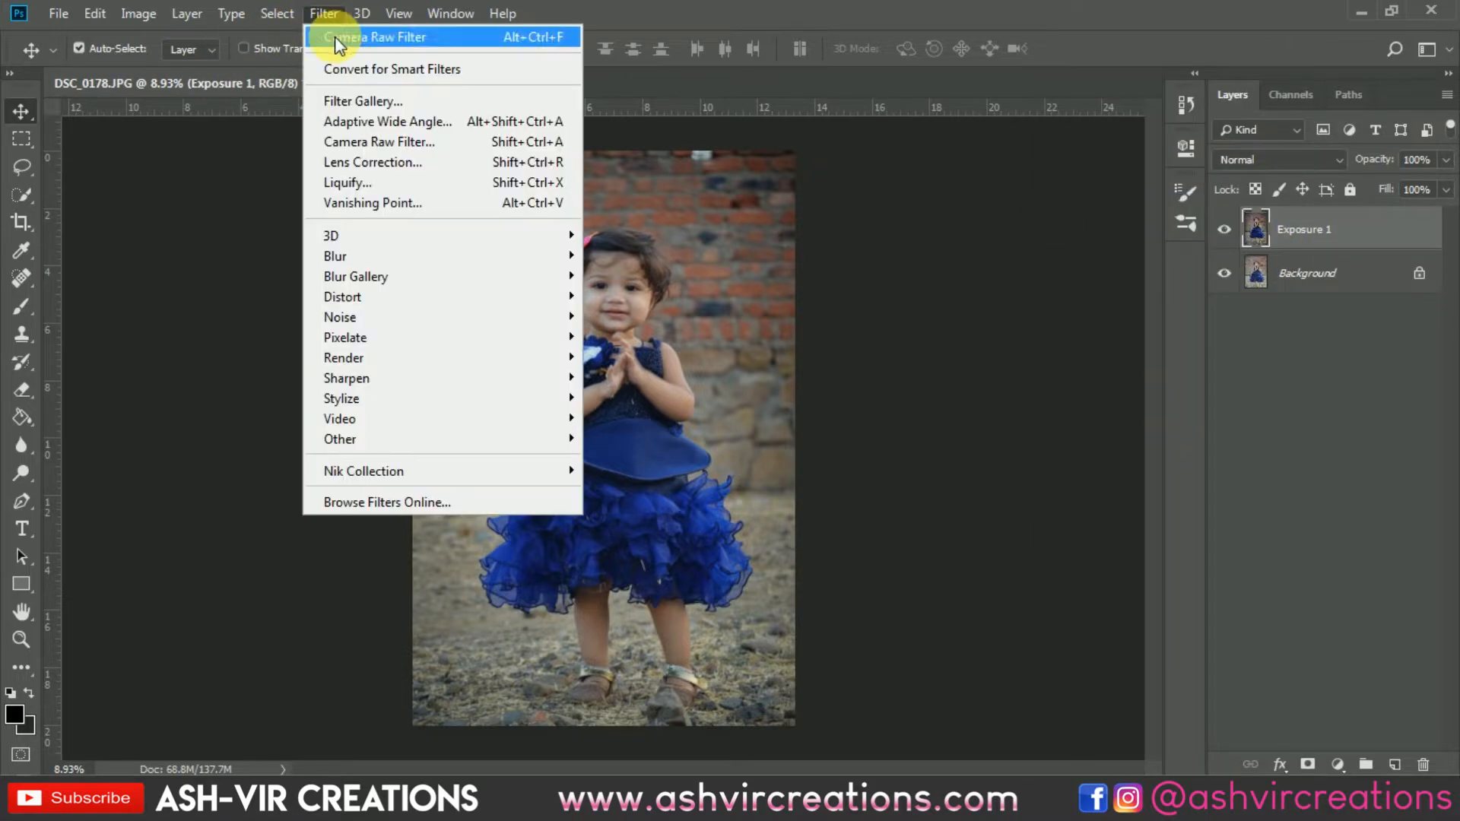
click(372, 142)
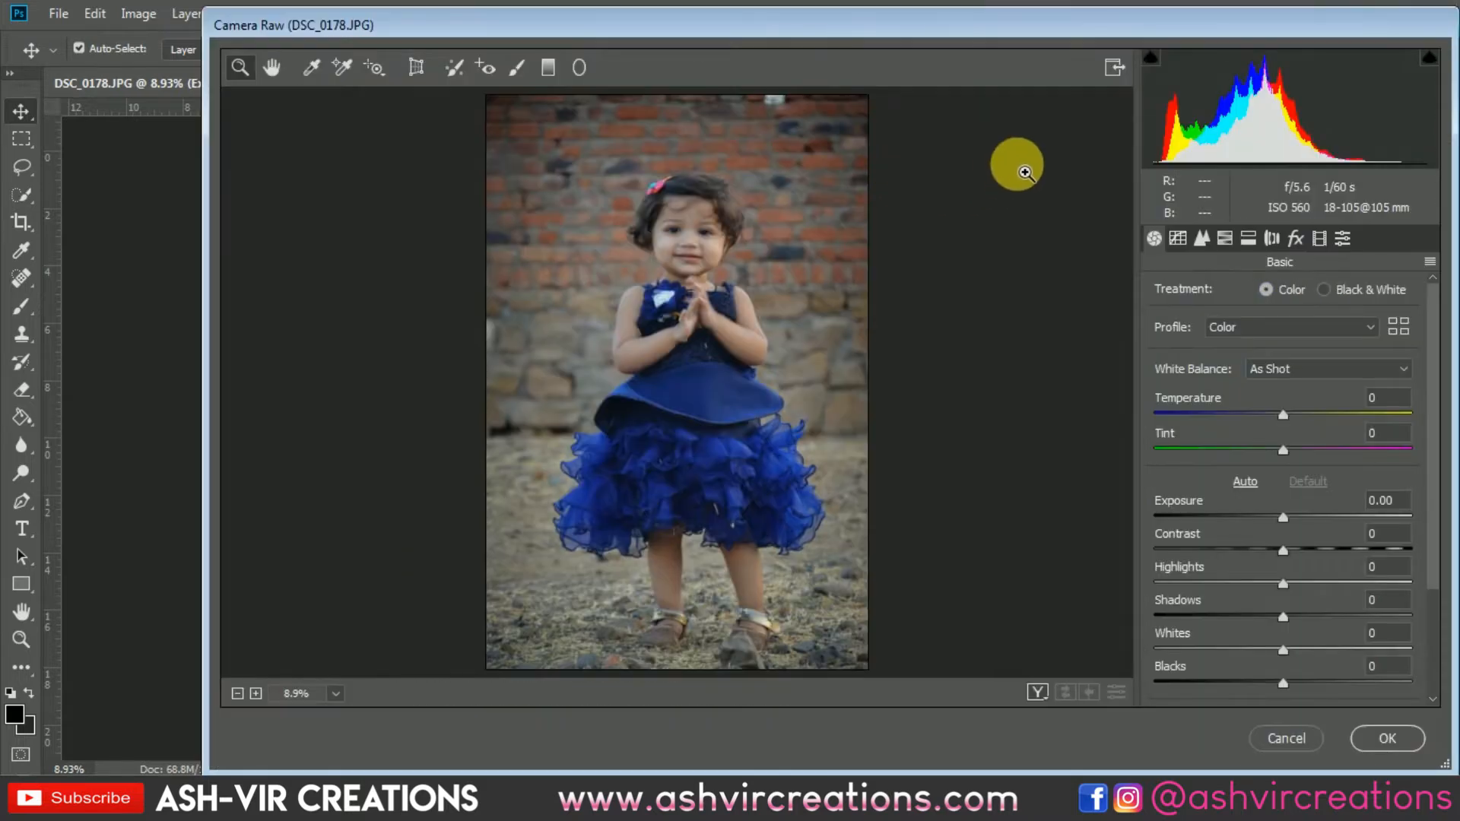
click(1343, 239)
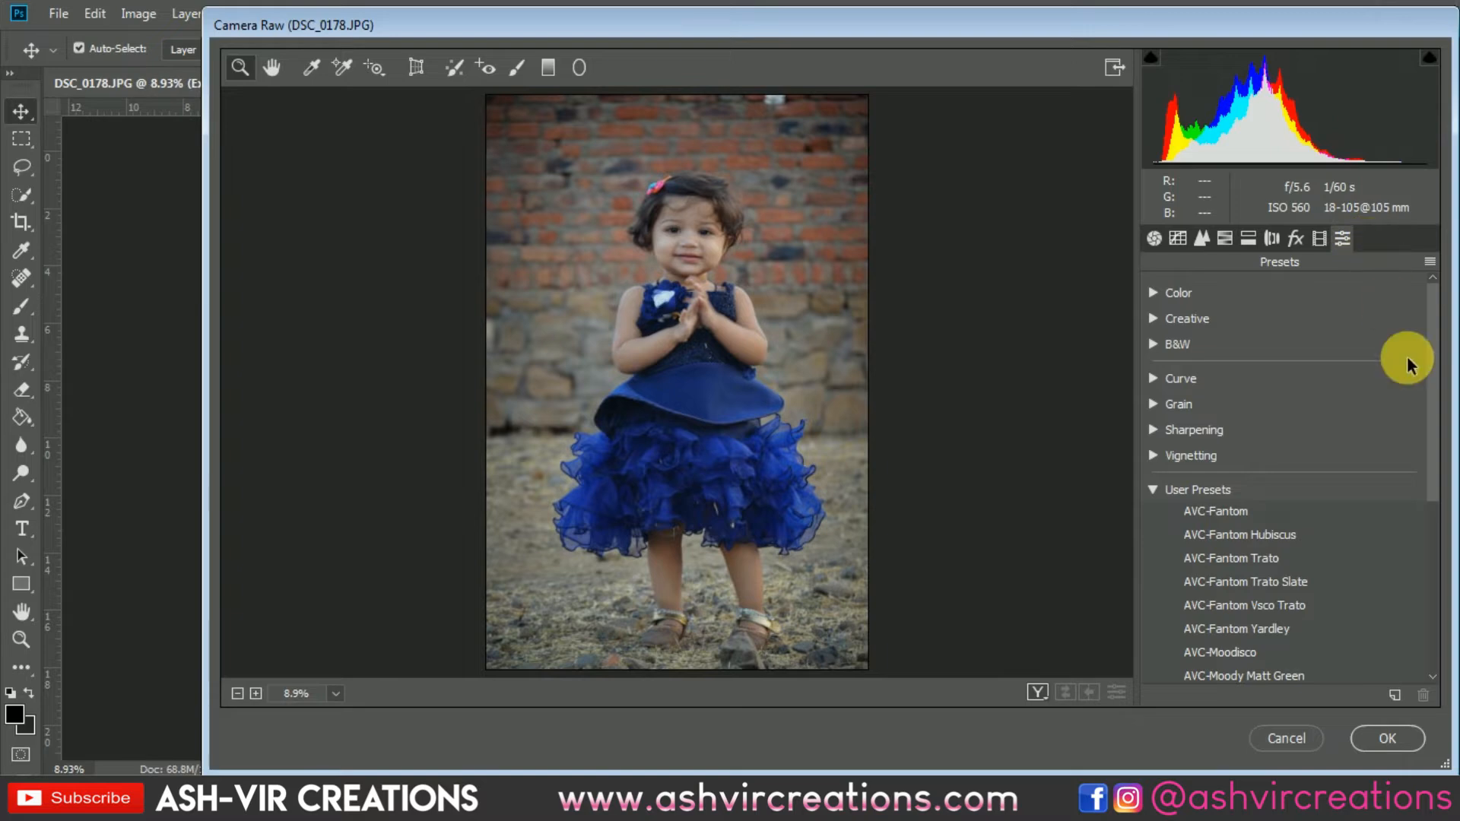
Preview the AVC user presets on the portrait, from the Fantom variants through Moodisco and Ocre to the Teal+Orange looks.
click(1220, 507)
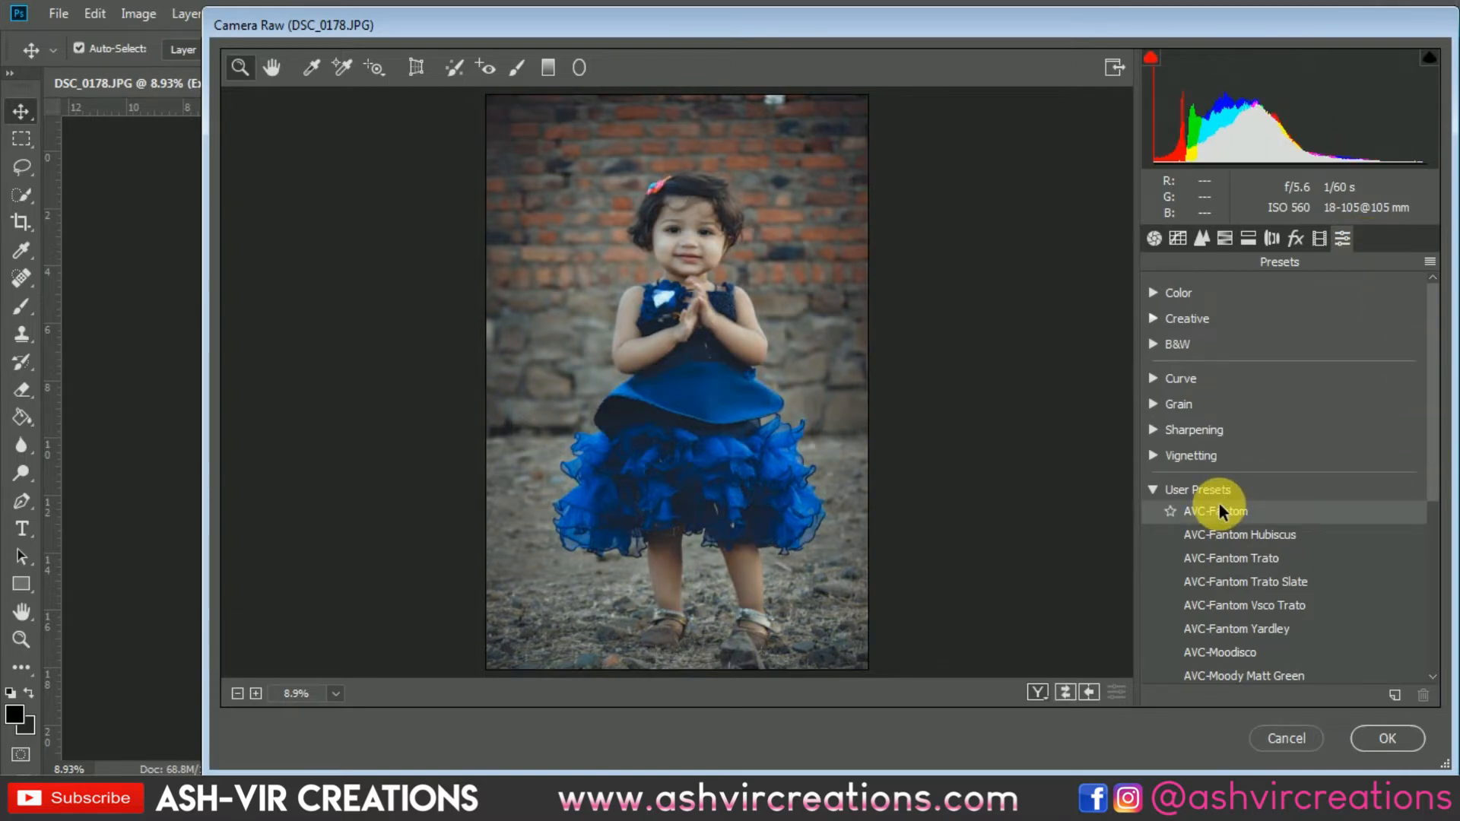
click(1223, 532)
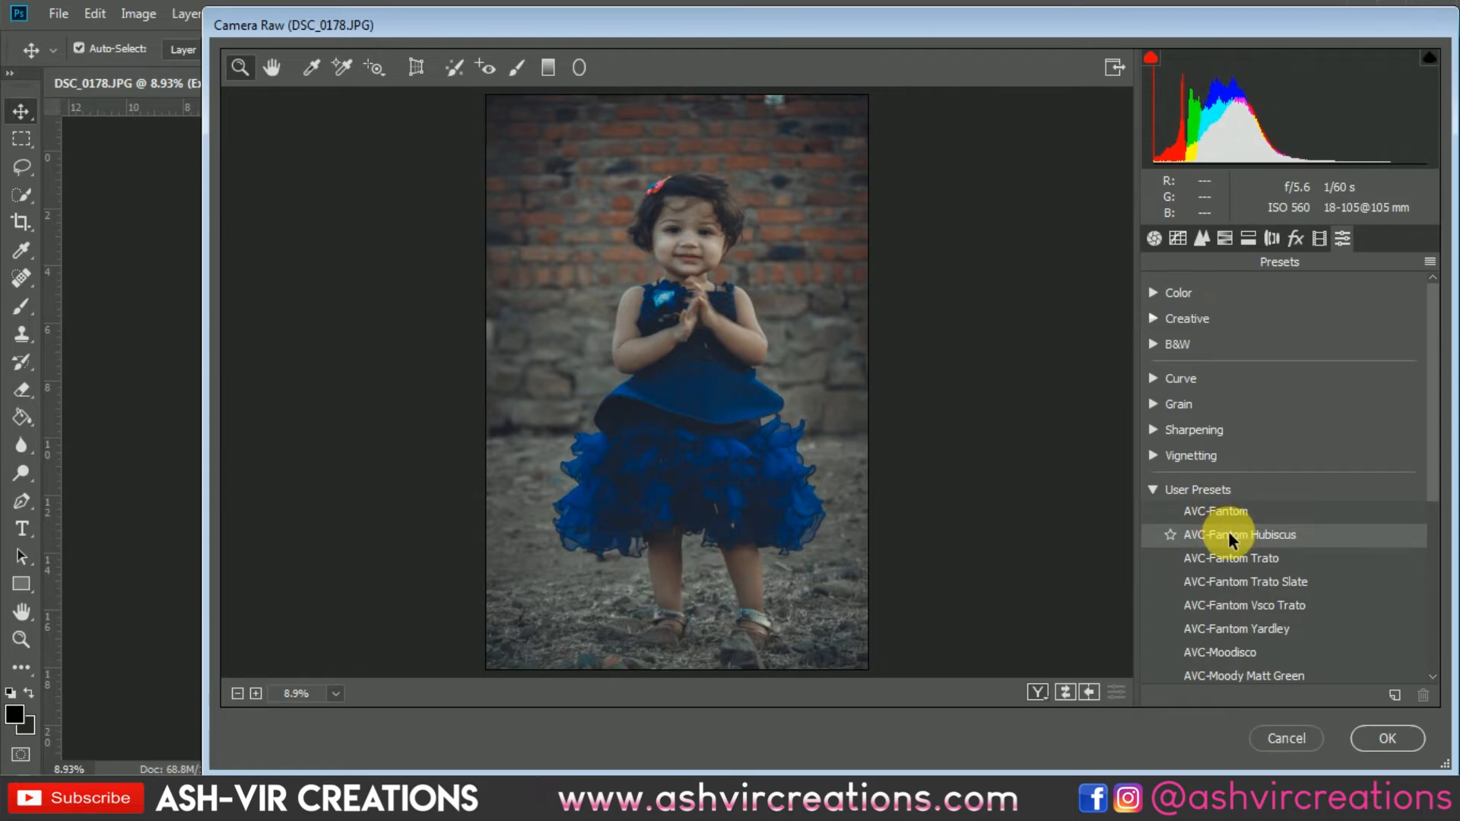
click(1238, 552)
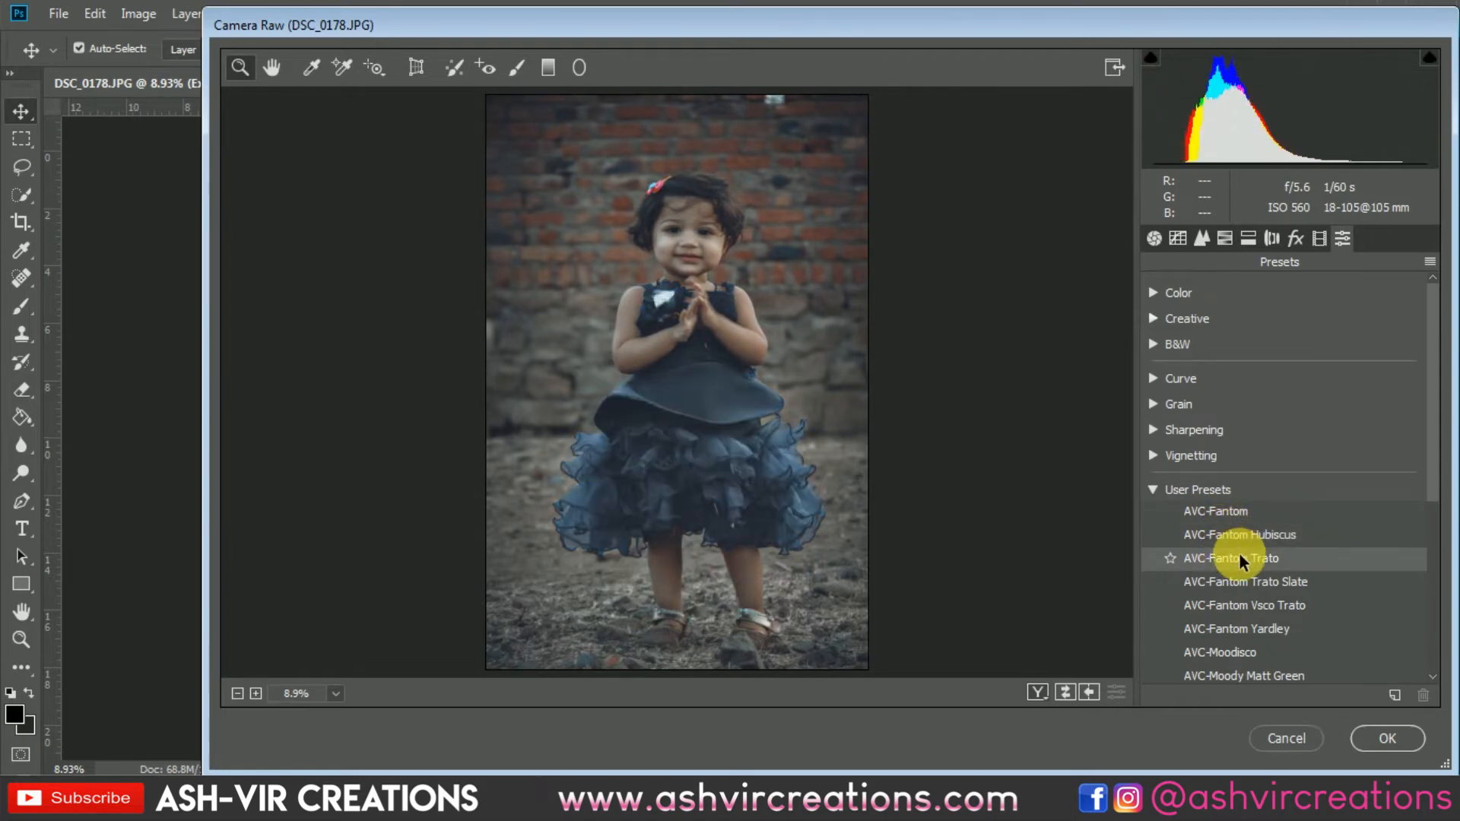
click(1243, 575)
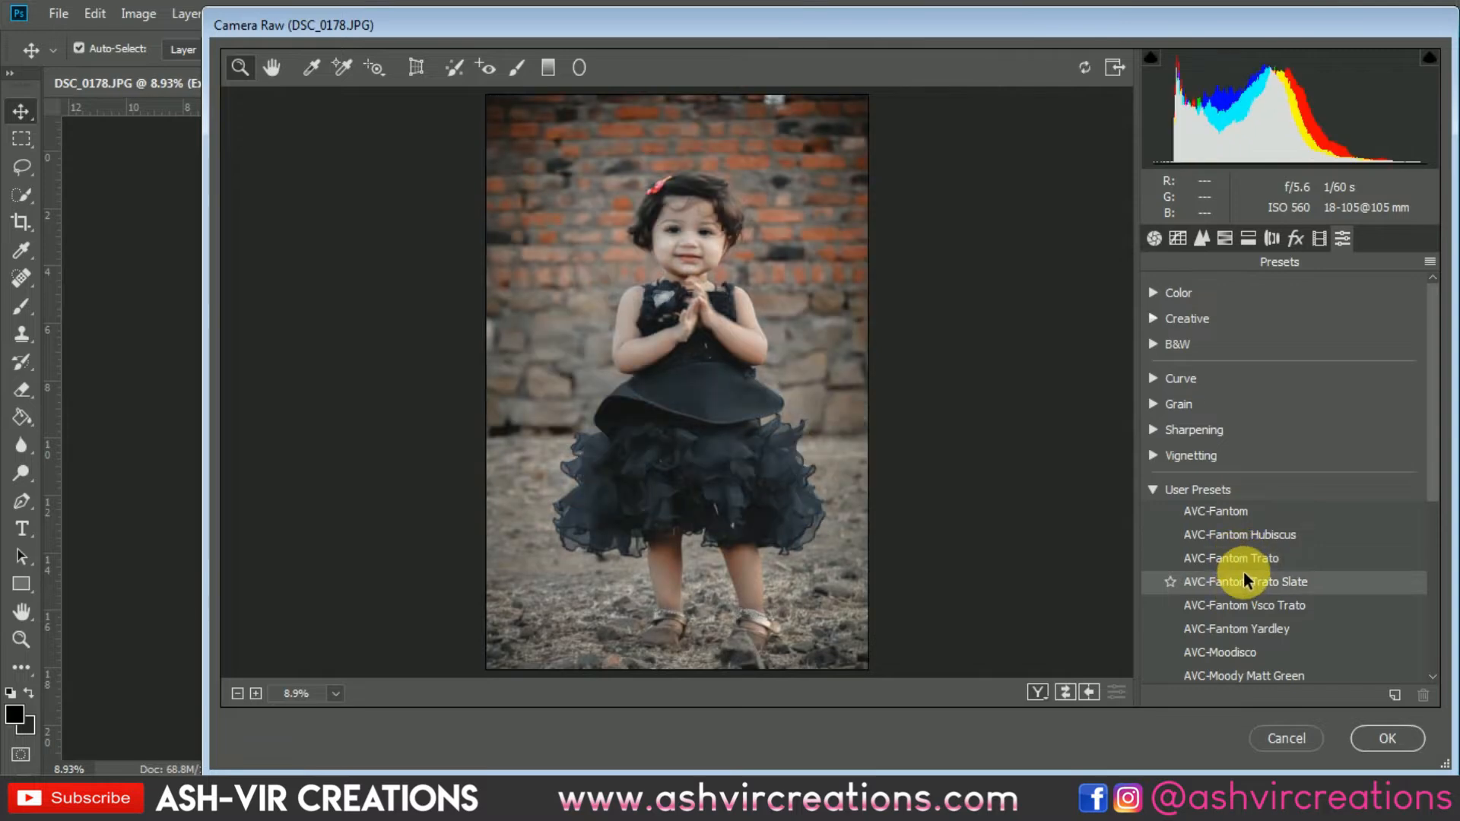
click(1248, 601)
click(1252, 626)
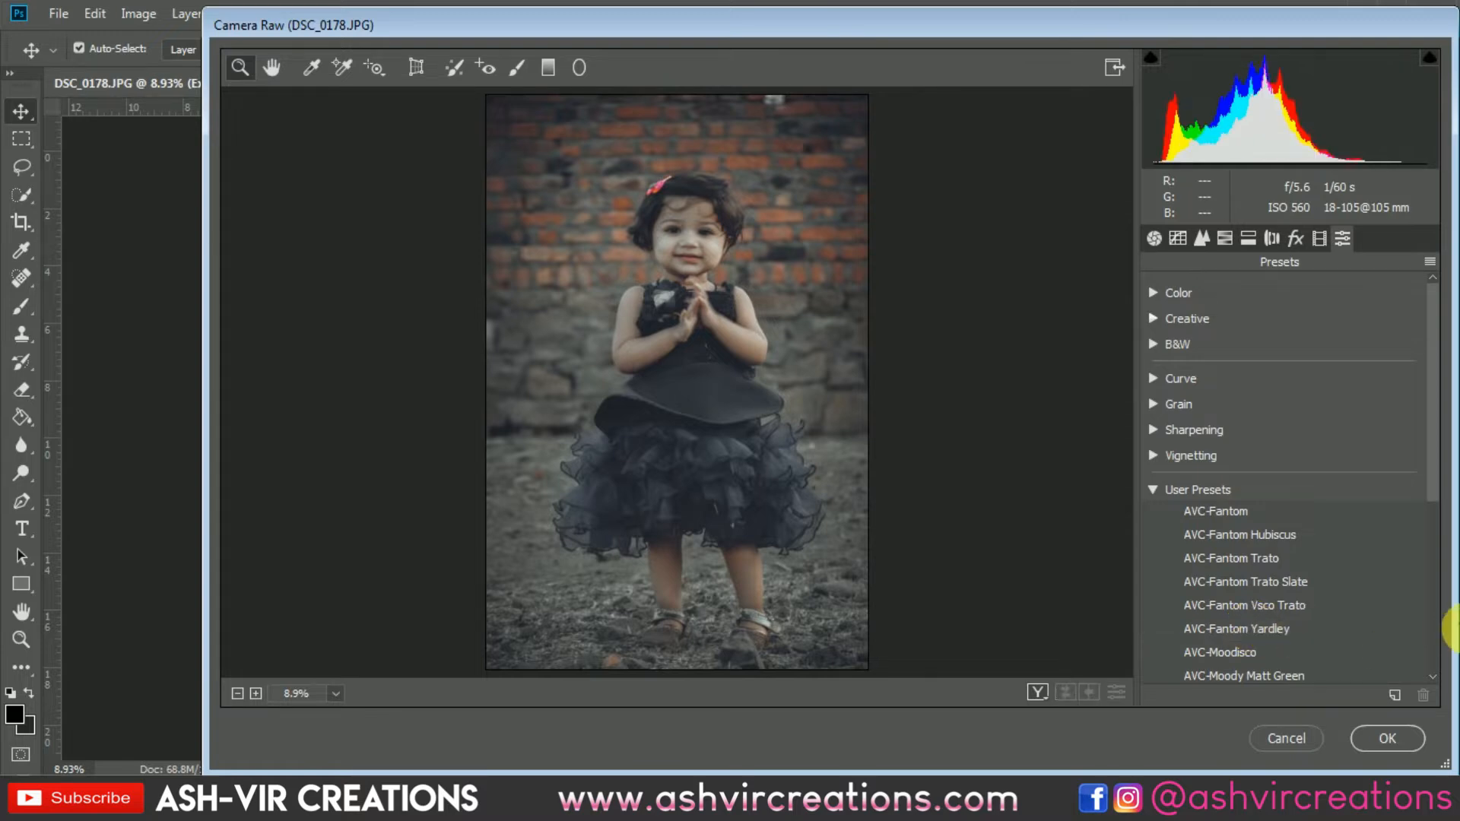
drag(1425, 472, 1434, 499)
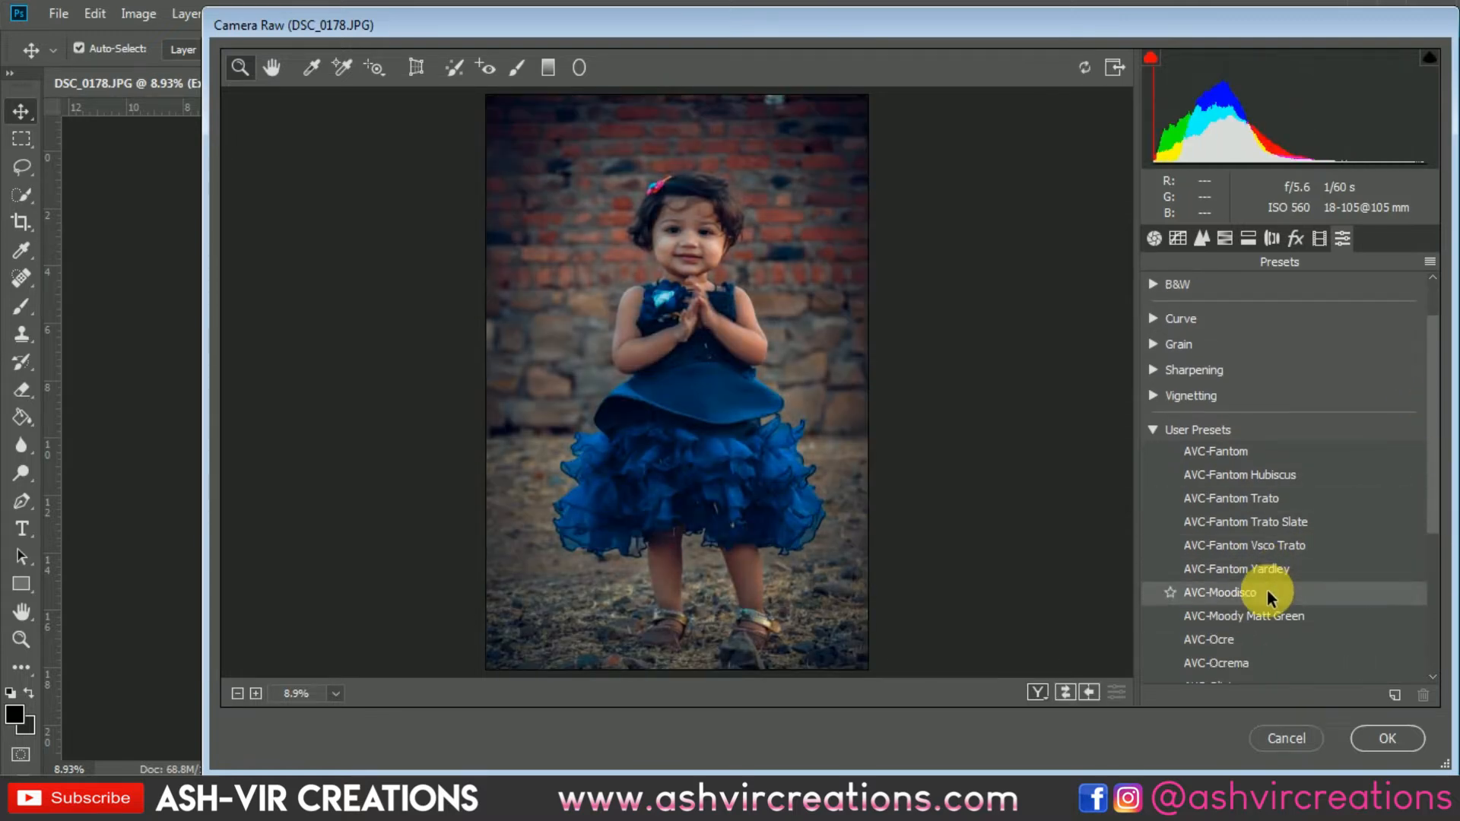
click(1268, 616)
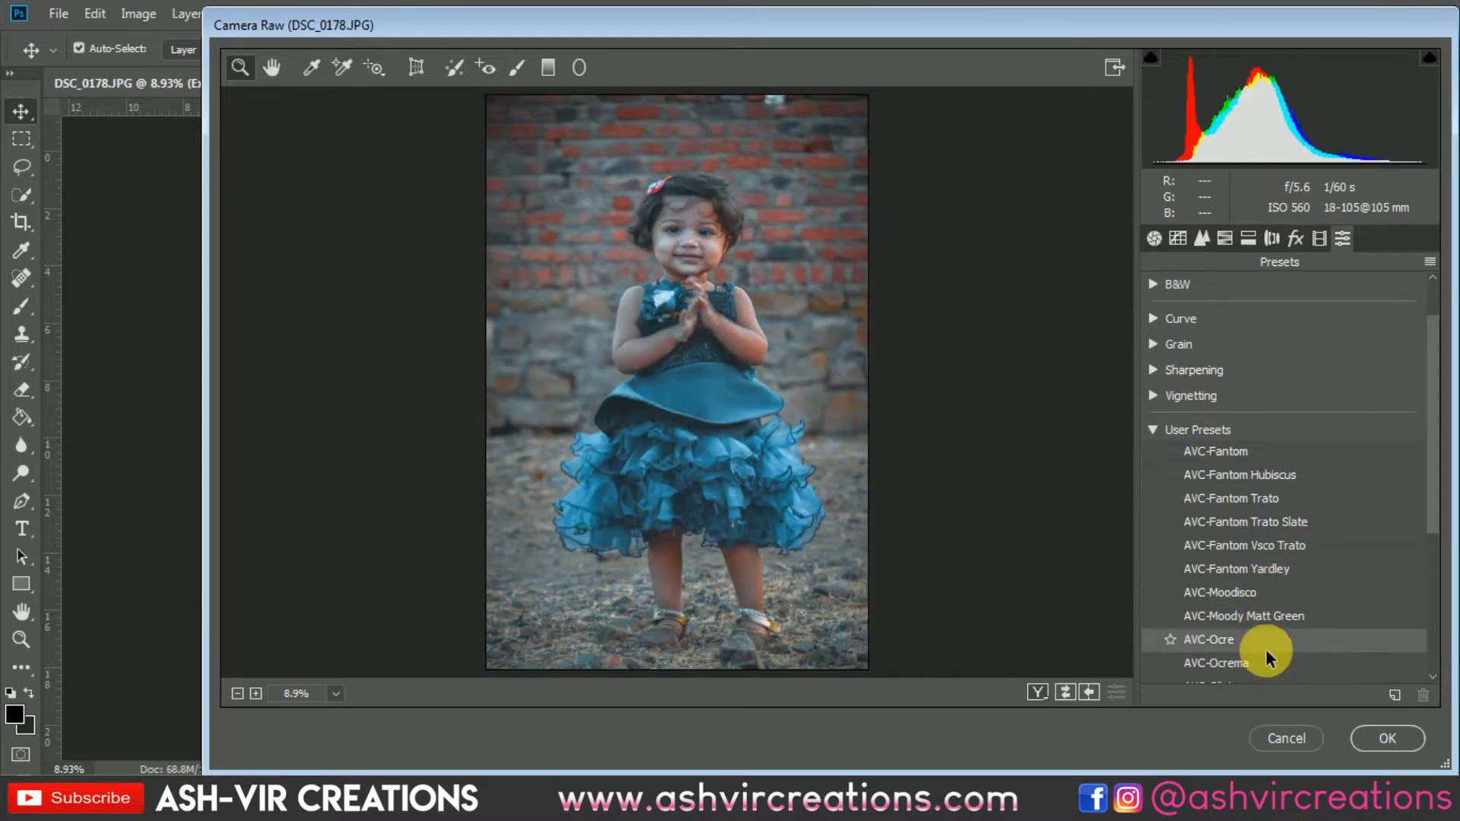
scroll(1267, 658, down, 2)
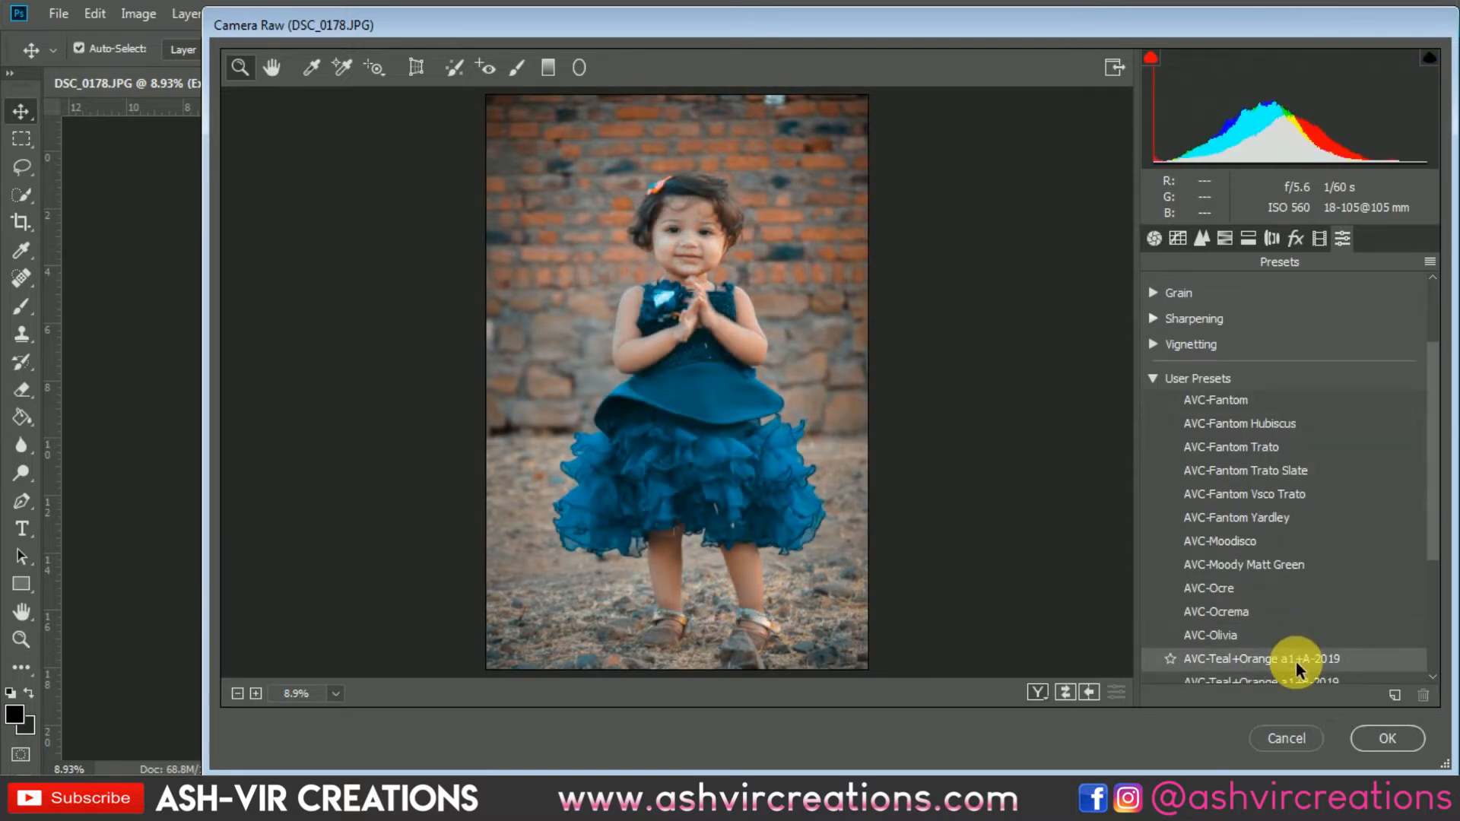
scroll(1296, 660, down, 3)
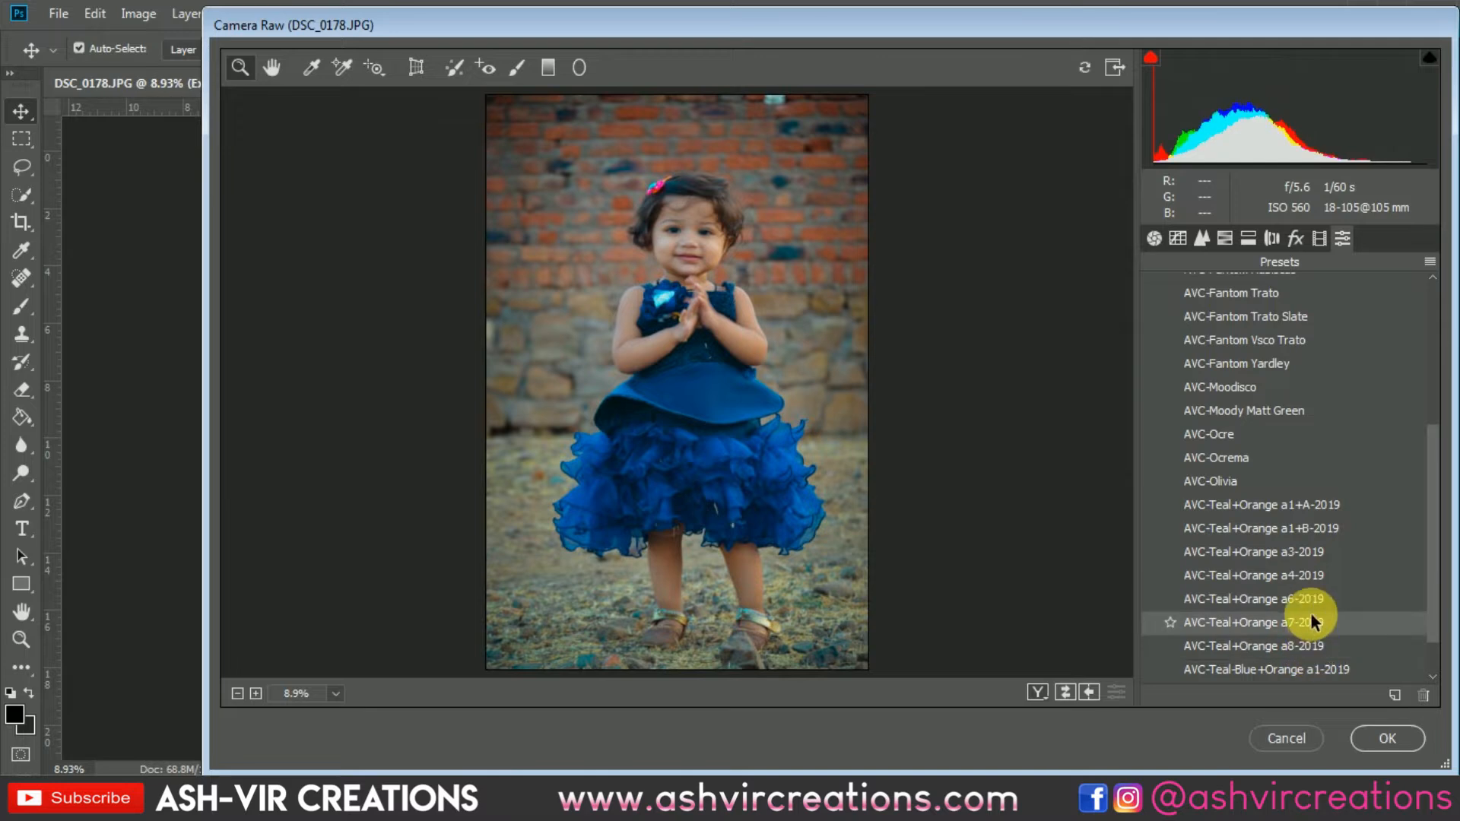
scroll(1310, 601, down, 2)
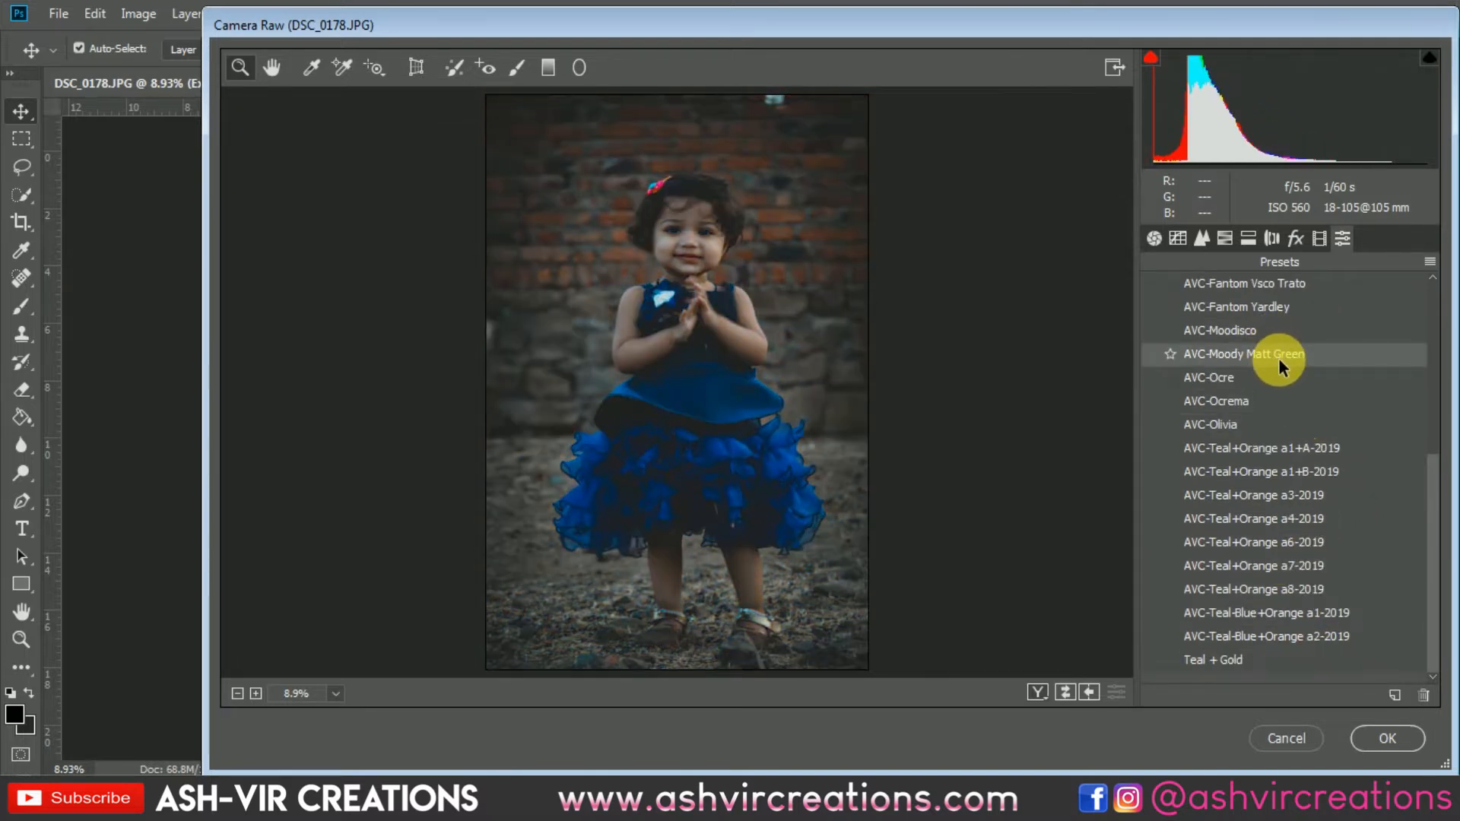
scroll(1267, 605, up, 5)
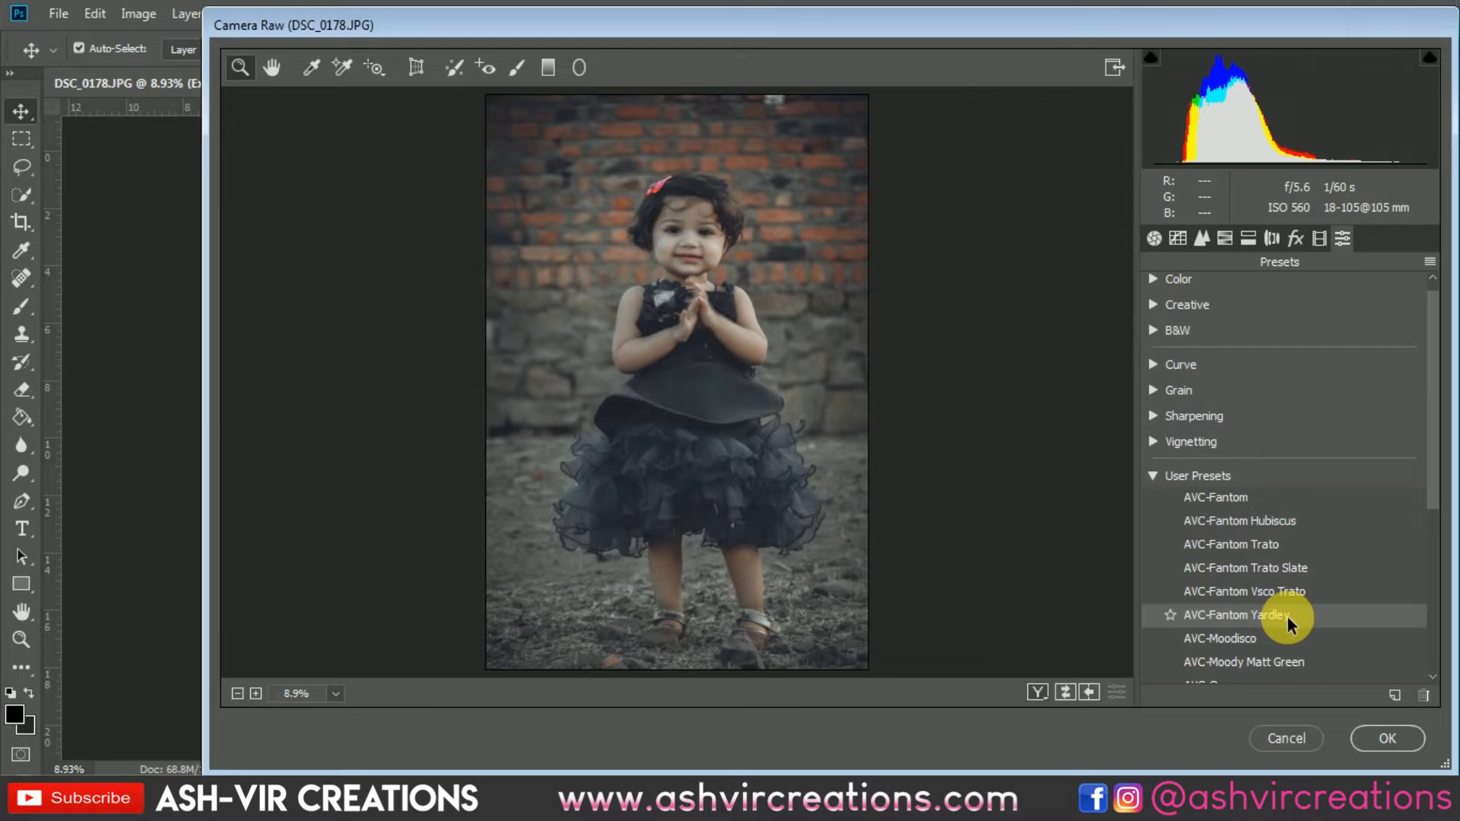
Compare the AVC-Fantom Hubiscus and AVC-Fantom Yardley presets, then apply AVC-Fantom Hubiscus to the portrait layer.
click(1286, 516)
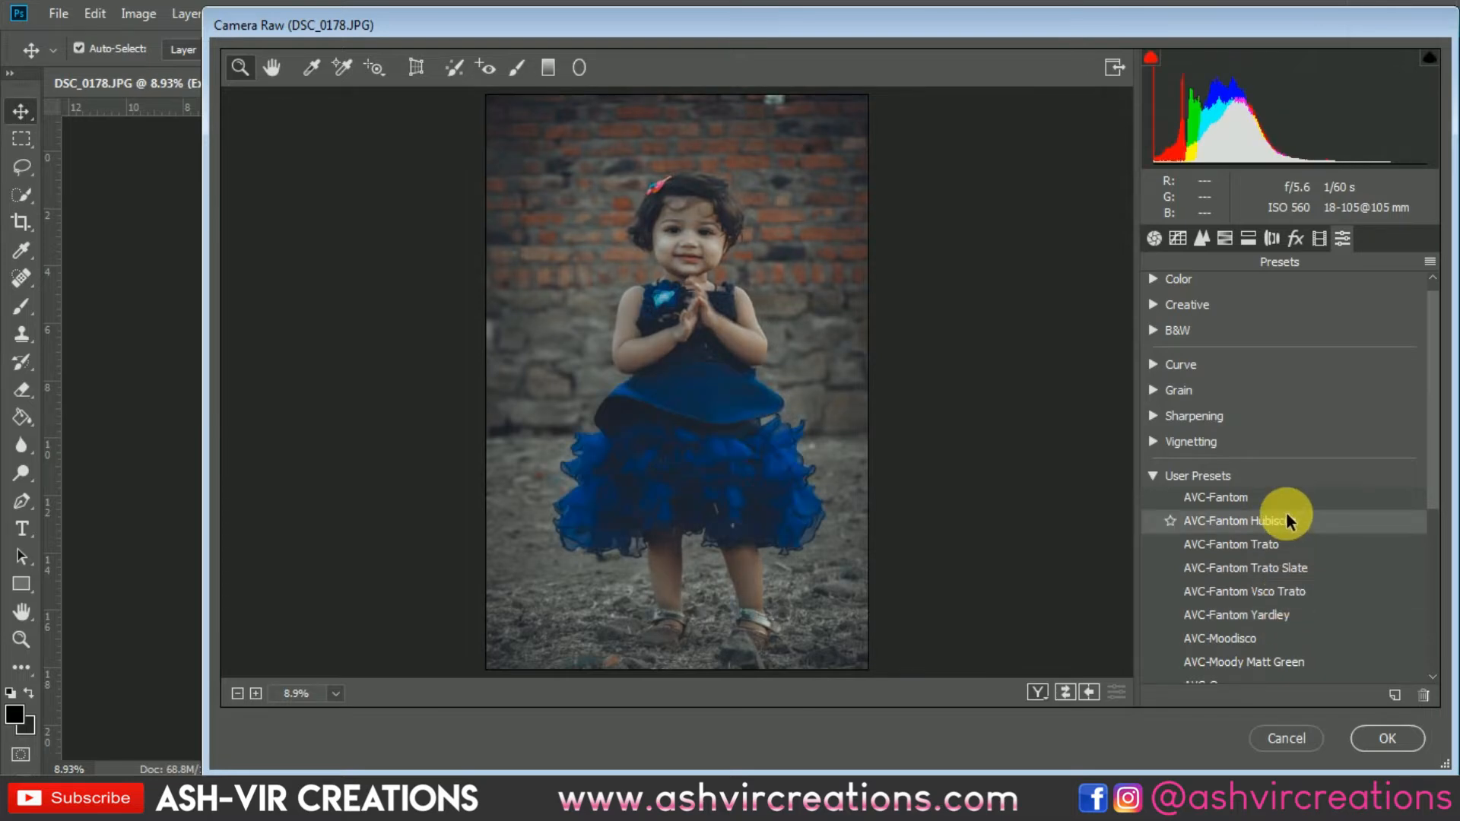
click(1271, 609)
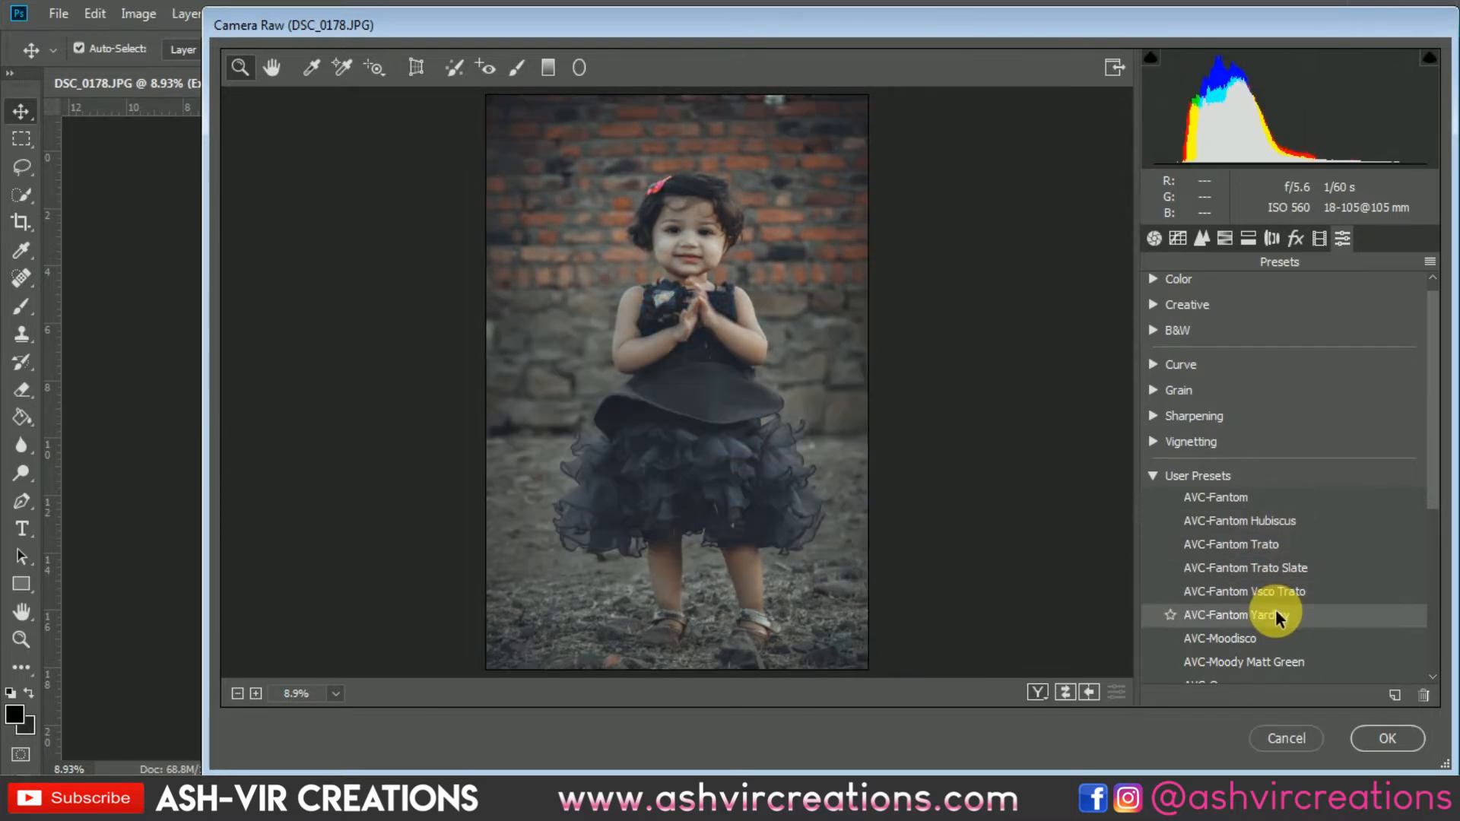
click(1268, 522)
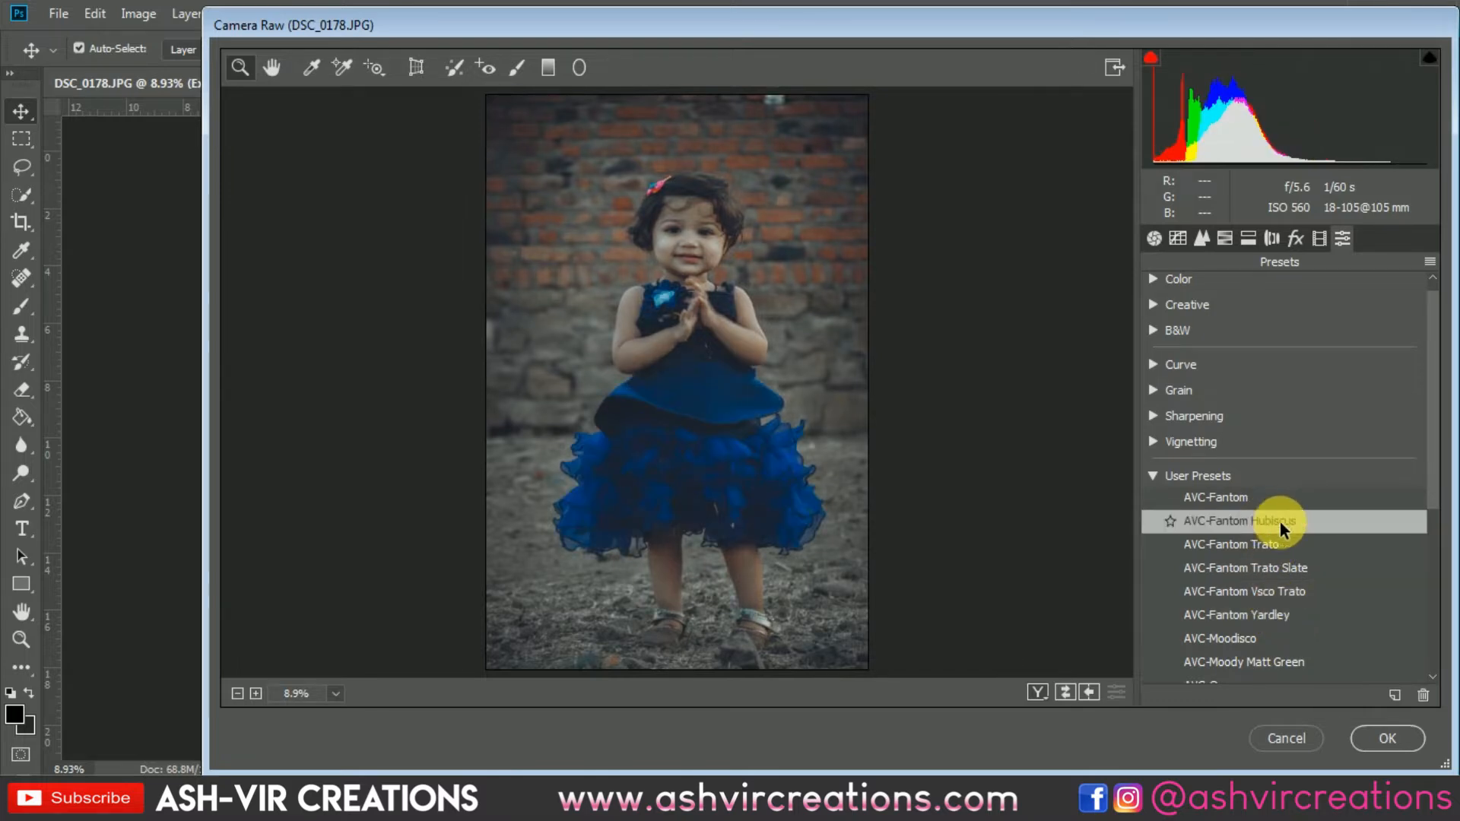
click(1388, 737)
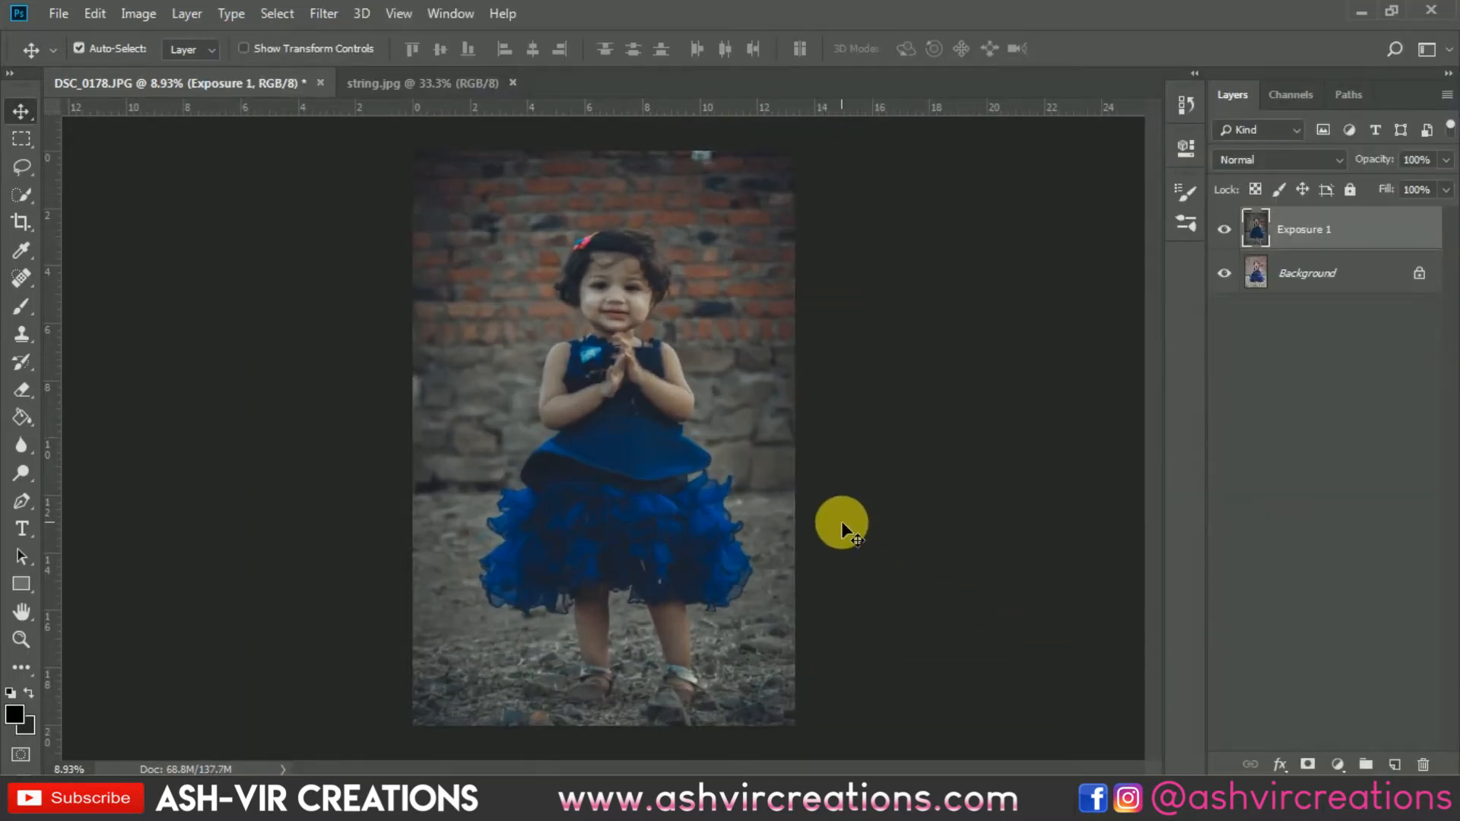
Copy the string.jpg light image into the DSC_0178.JPG portrait as a new layer and set its blend mode to Screen.
click(452, 82)
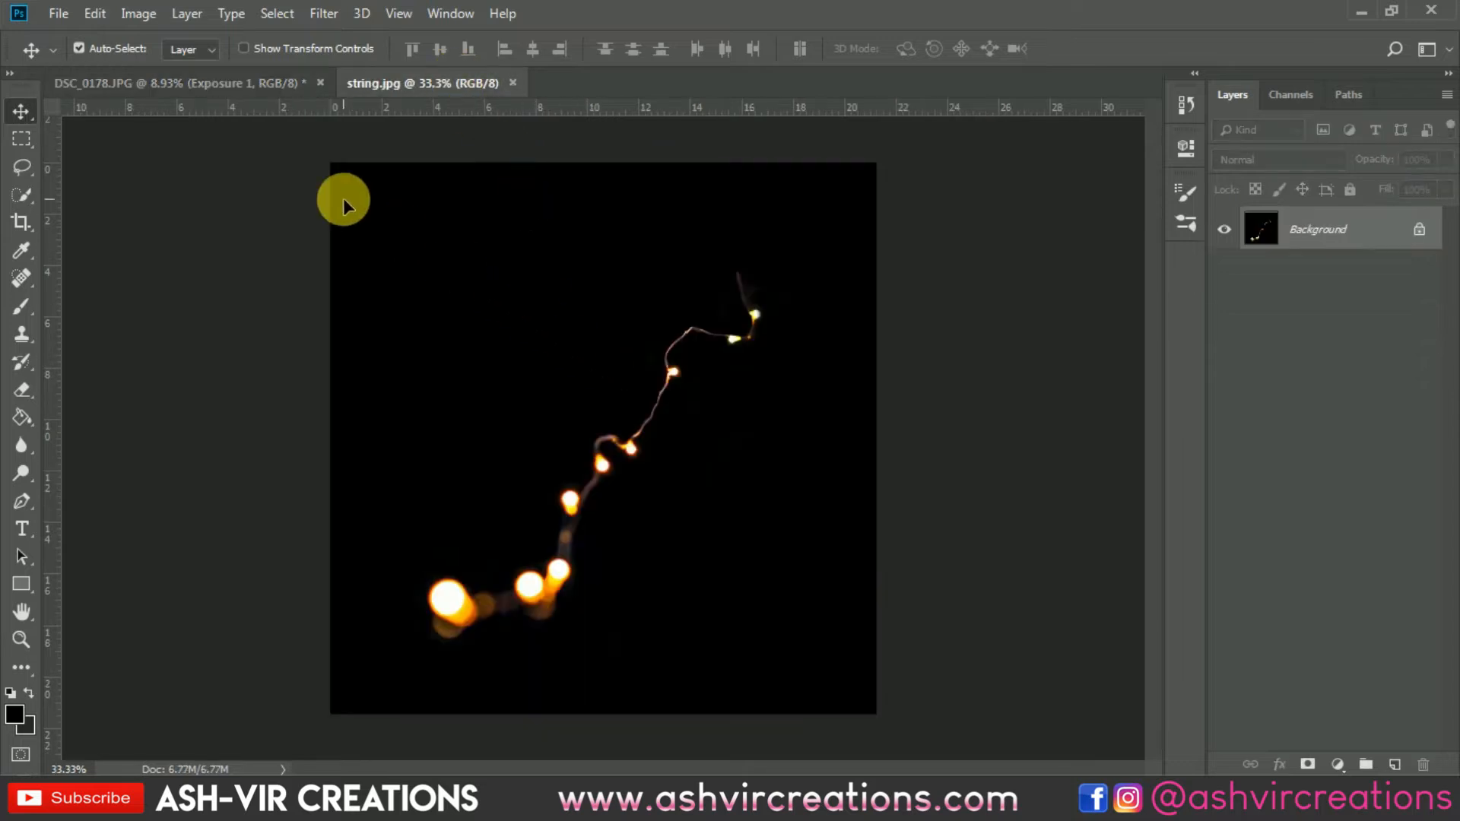
drag(244, 87, 505, 300)
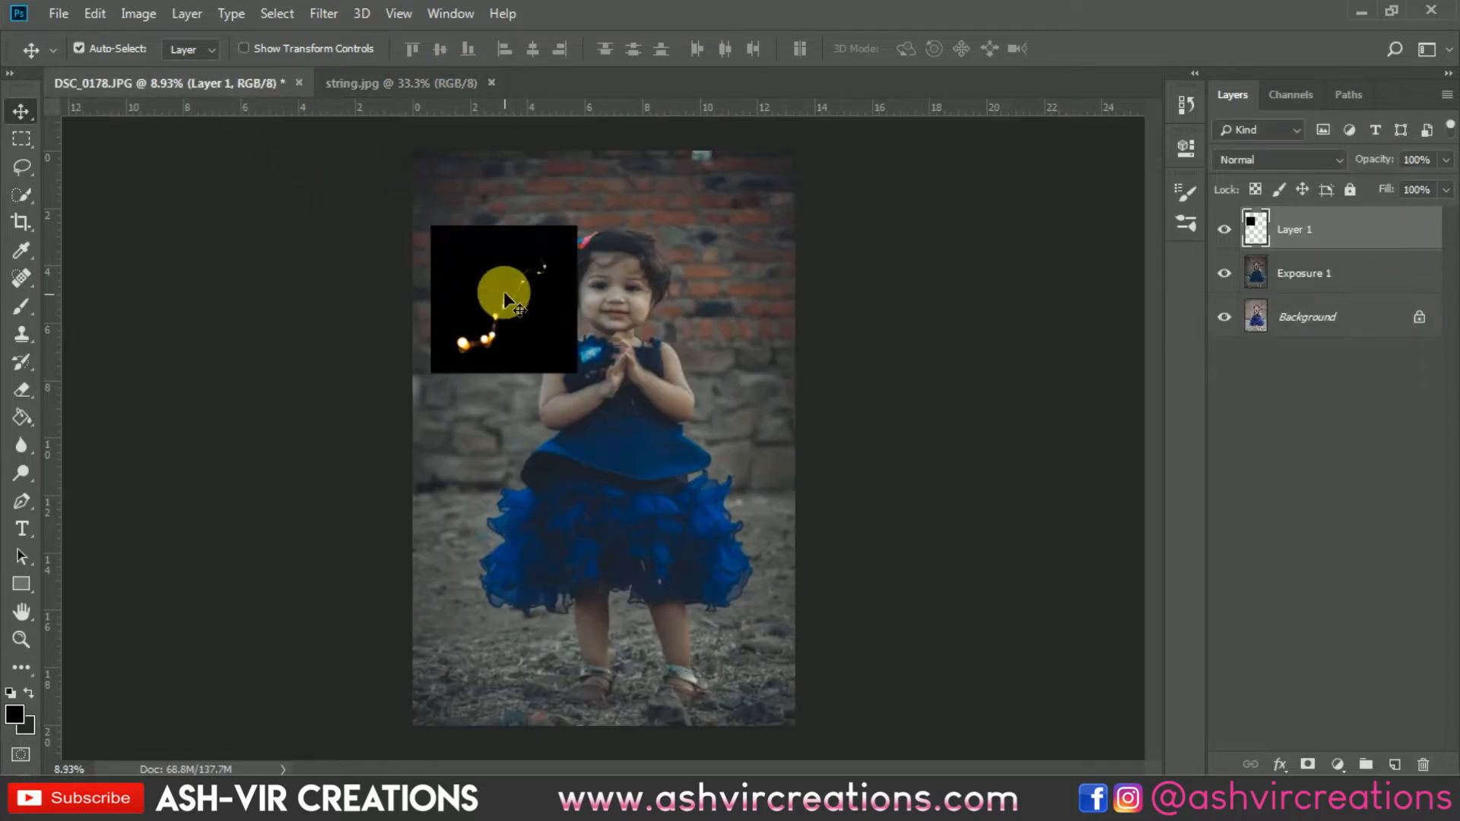
click(1239, 157)
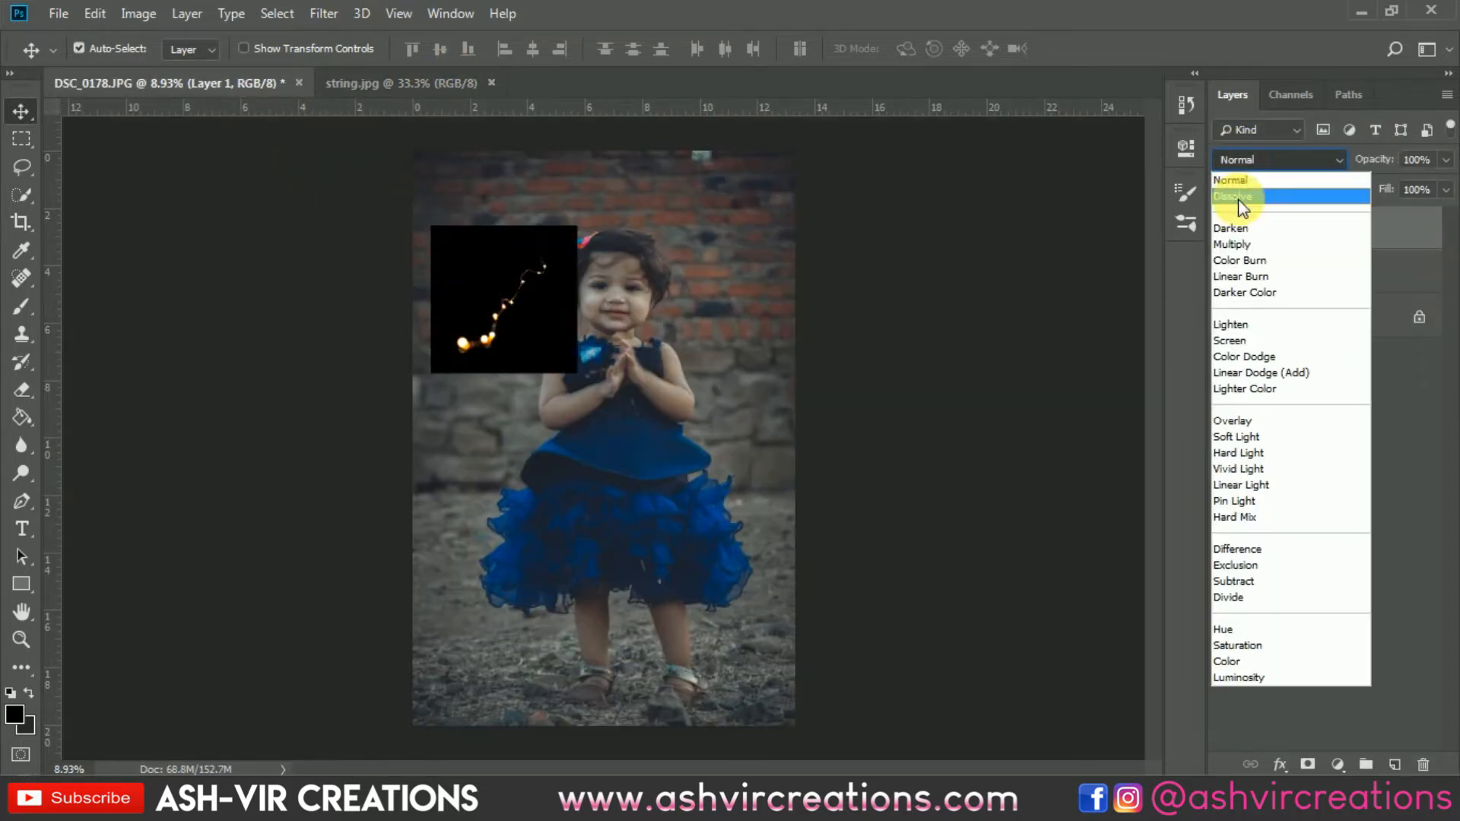
click(1238, 341)
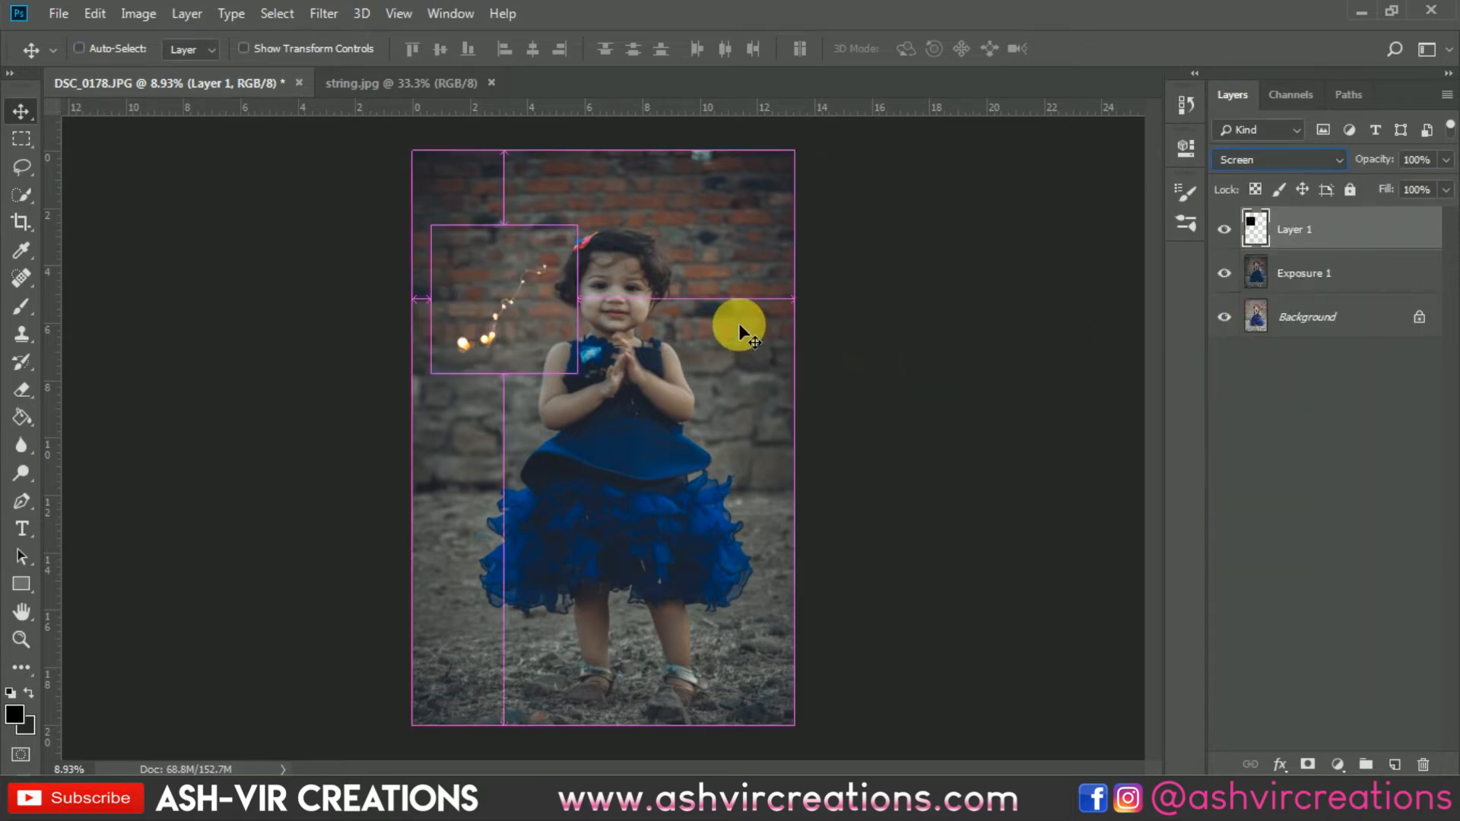
Scale the string light layer to about 272%, rotated about -7.9°, so the lights trail from the child's hands down the dress.
key(ctrl+t)
drag(583, 383, 753, 472)
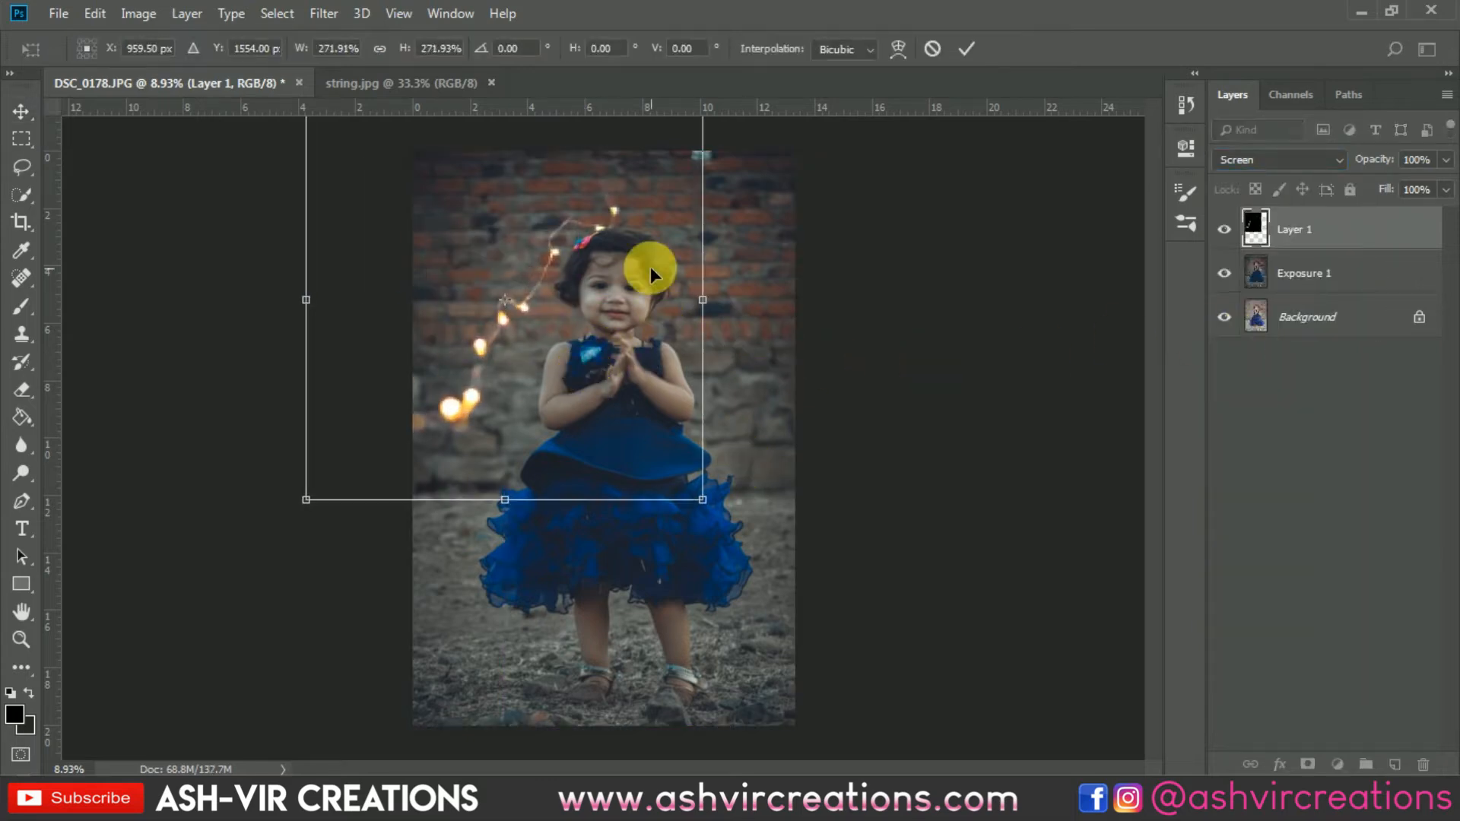
drag(651, 266, 649, 417)
scroll(664, 446, up, 1)
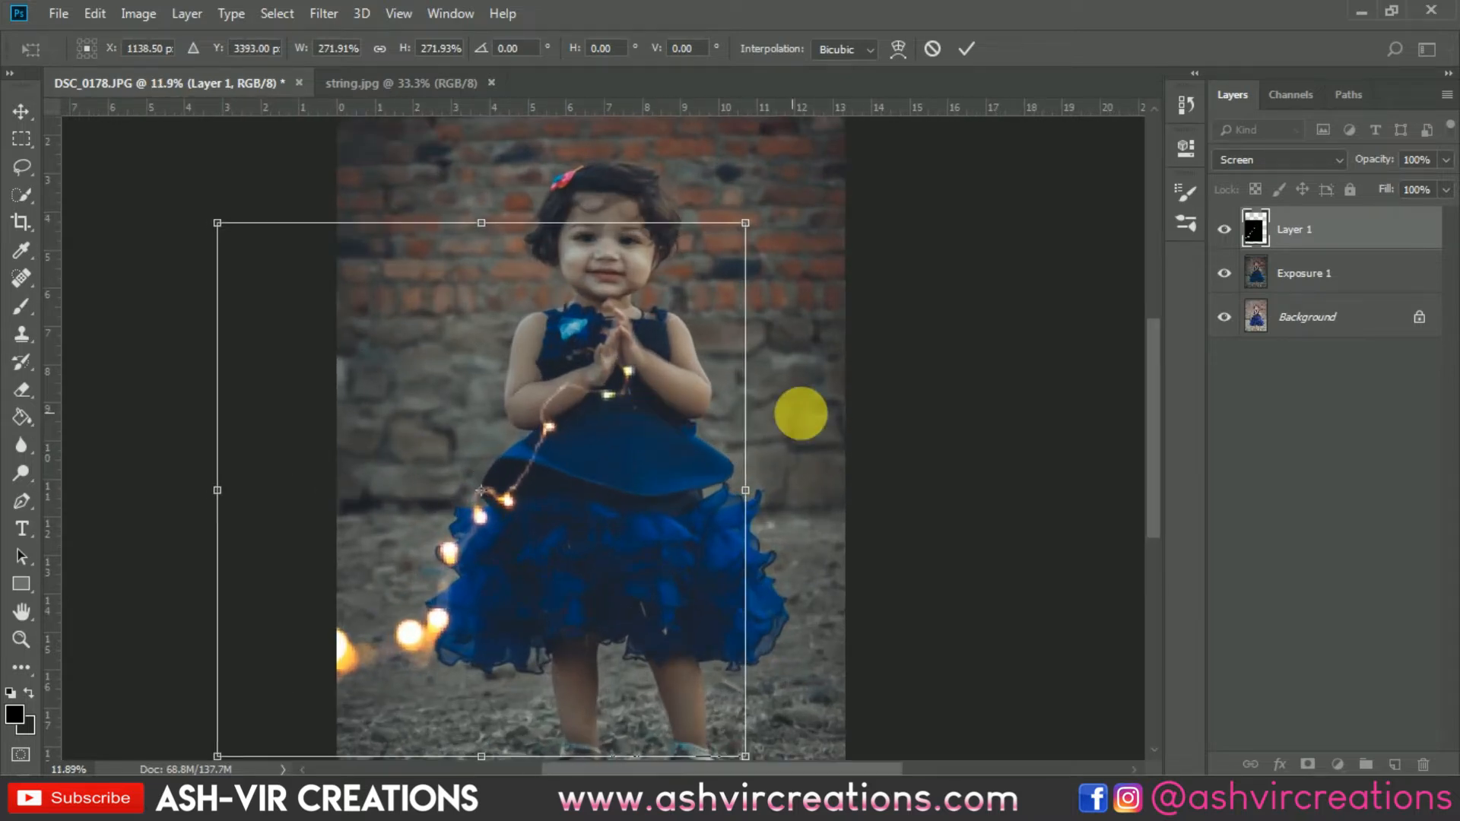
drag(802, 415, 837, 358)
drag(657, 425, 672, 436)
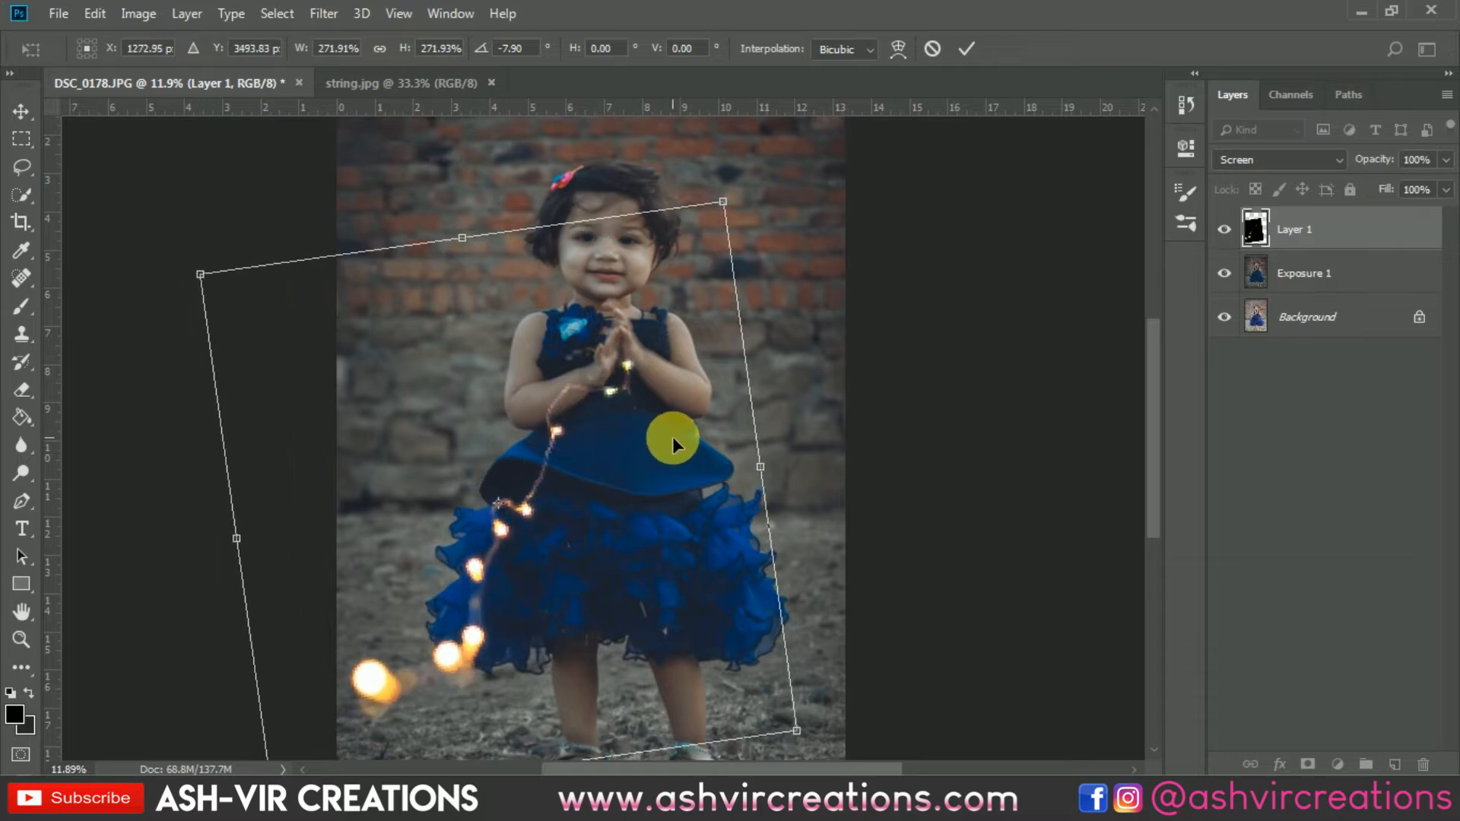
scroll(646, 403, down, 1)
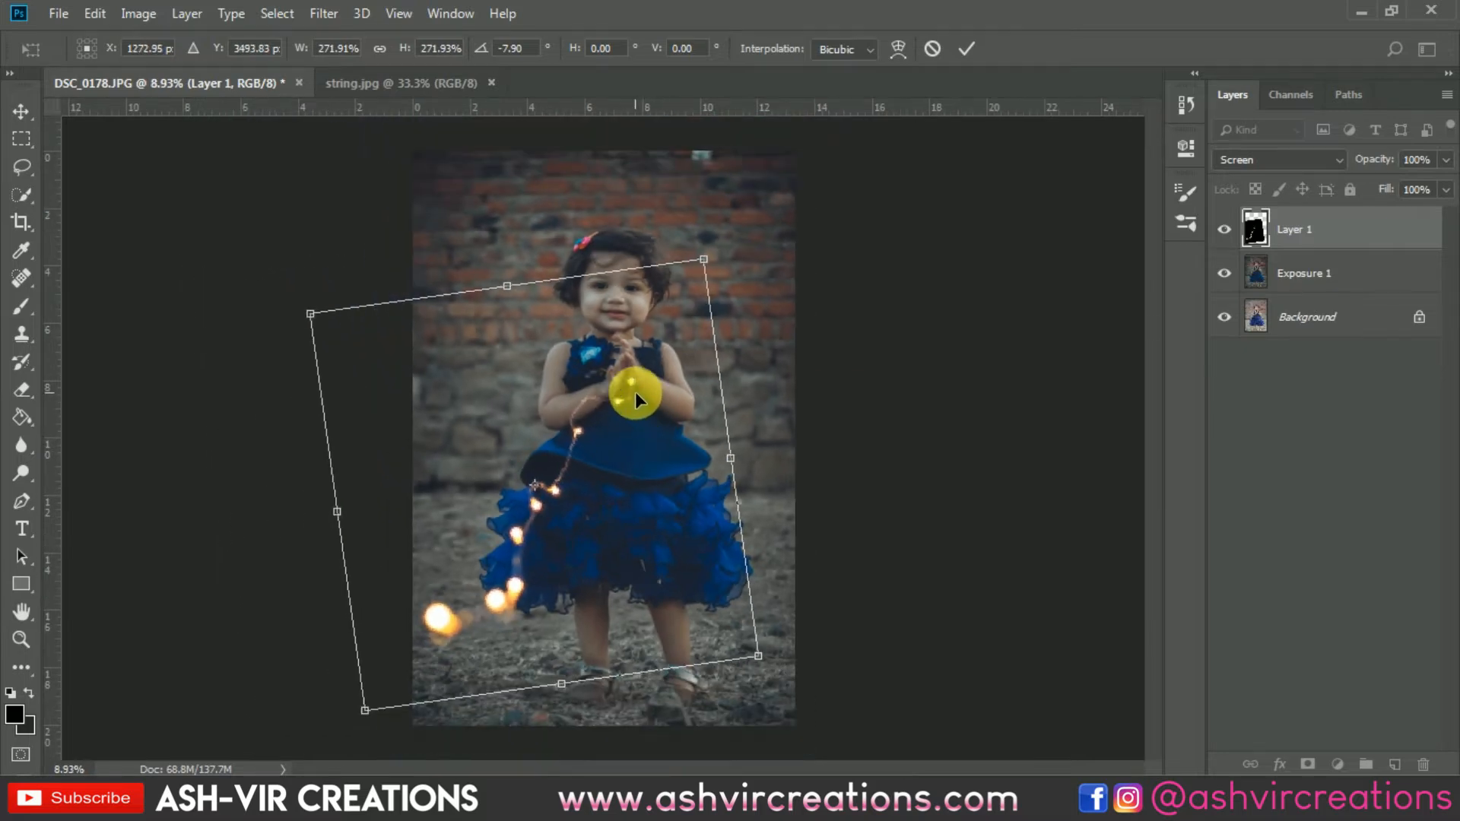
scroll(633, 409, up, 1)
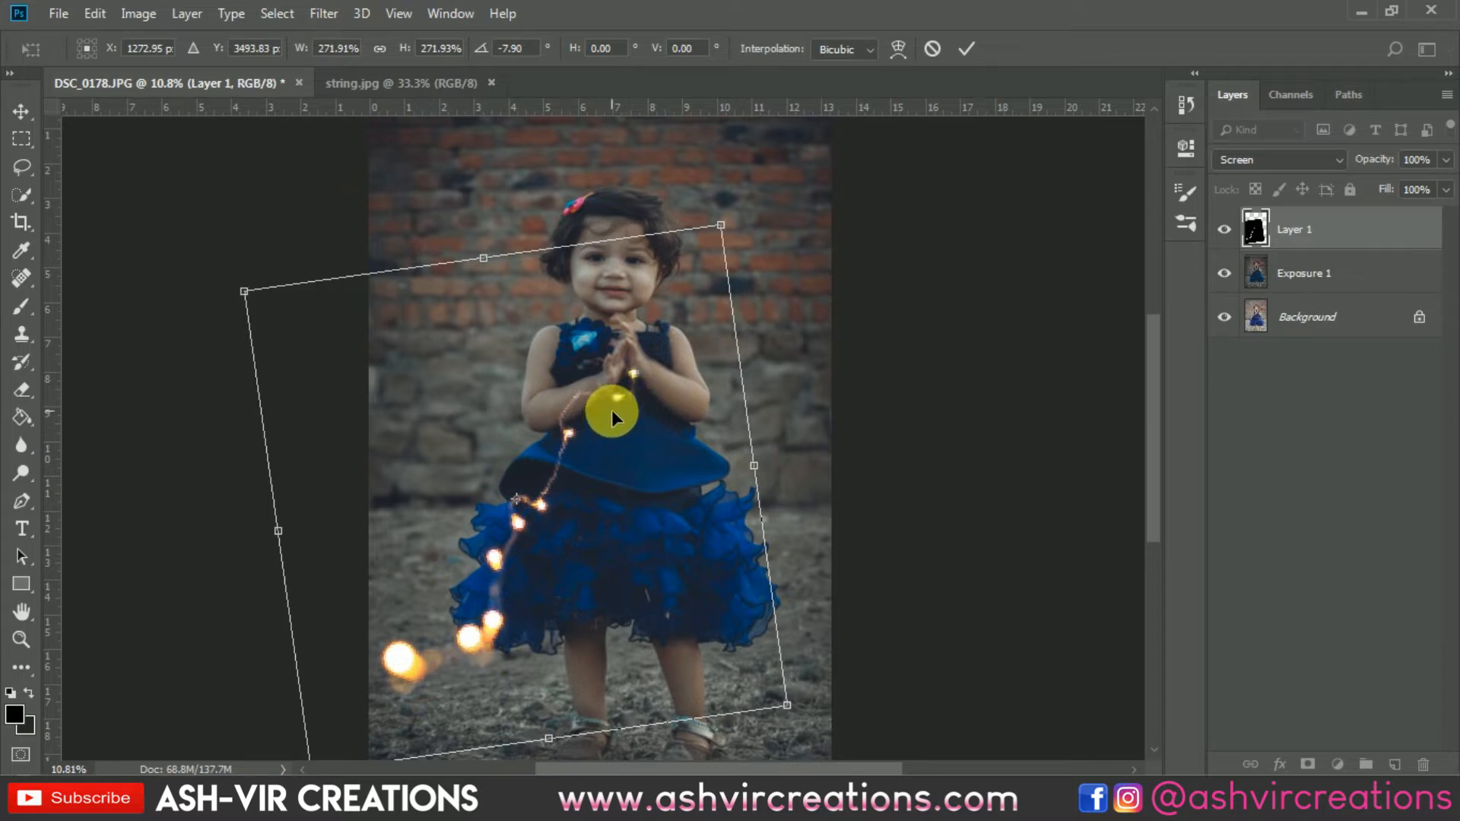
key(Return)
Open the strg image from the Child folder.
scroll(613, 403, down, 1)
scroll(613, 403, down, 6)
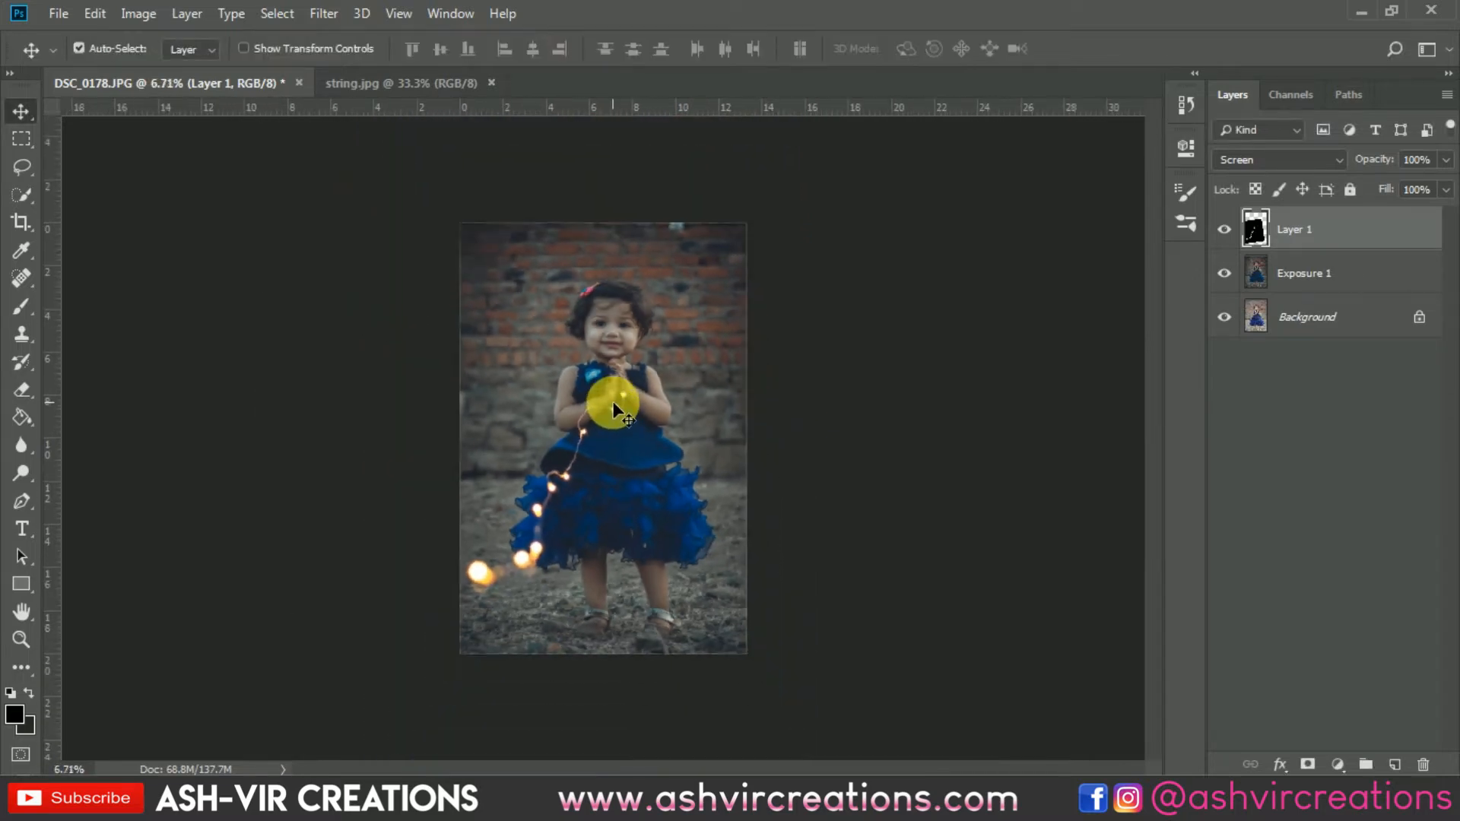
scroll(613, 404, up, 6)
scroll(613, 402, down, 1)
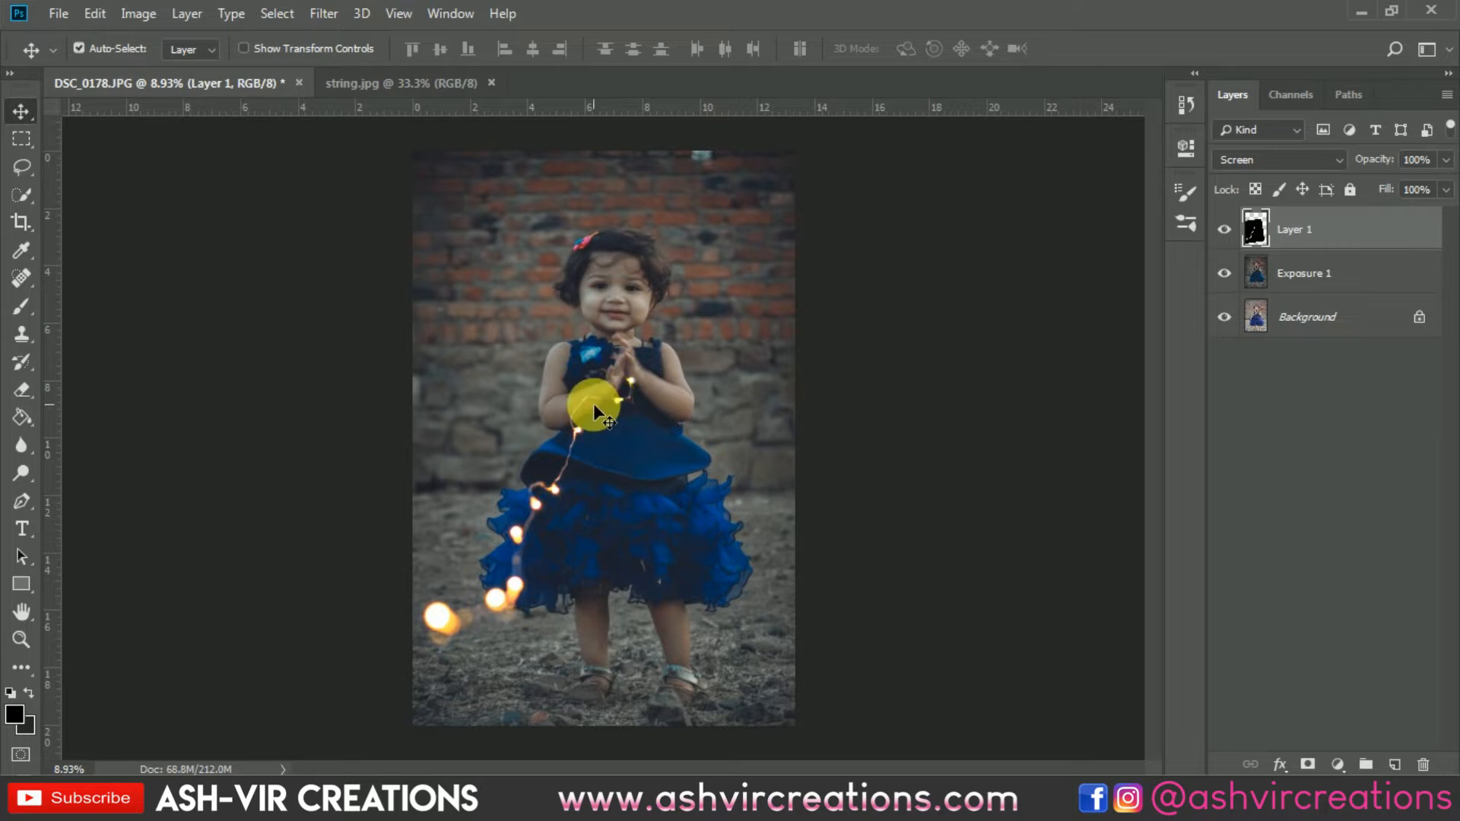
scroll(601, 409, up, 1)
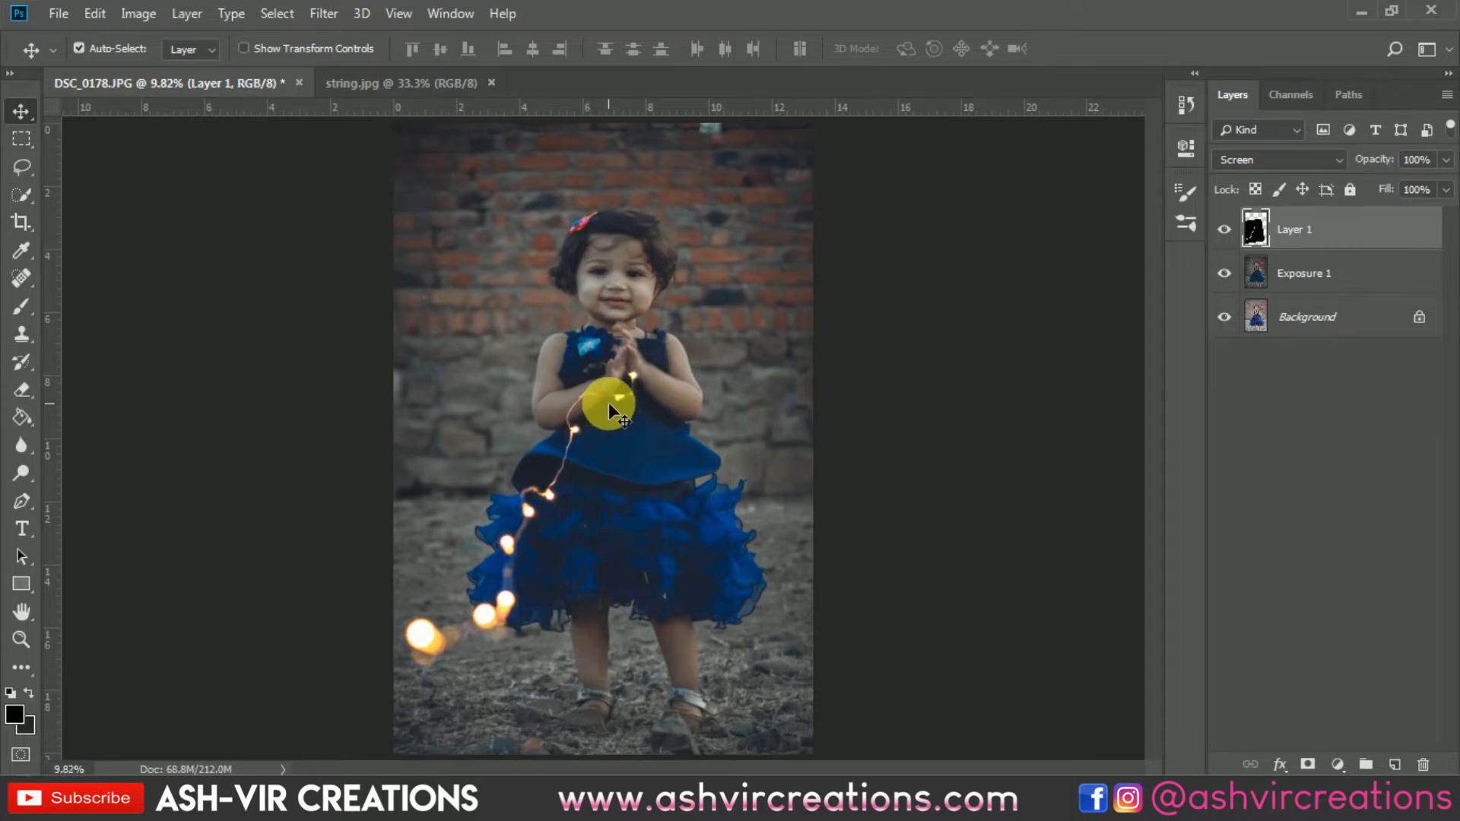
click(49, 21)
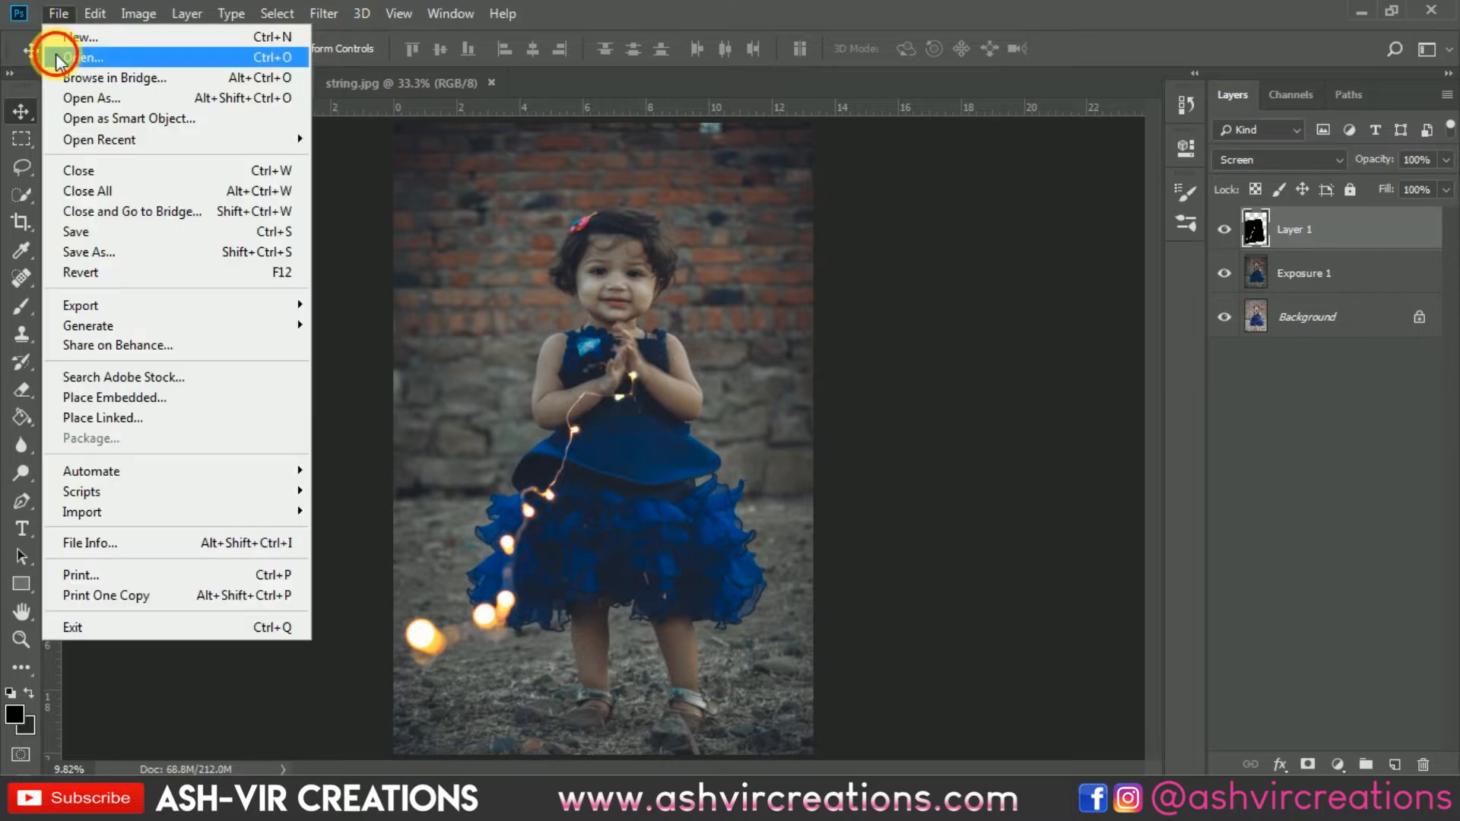
click(59, 54)
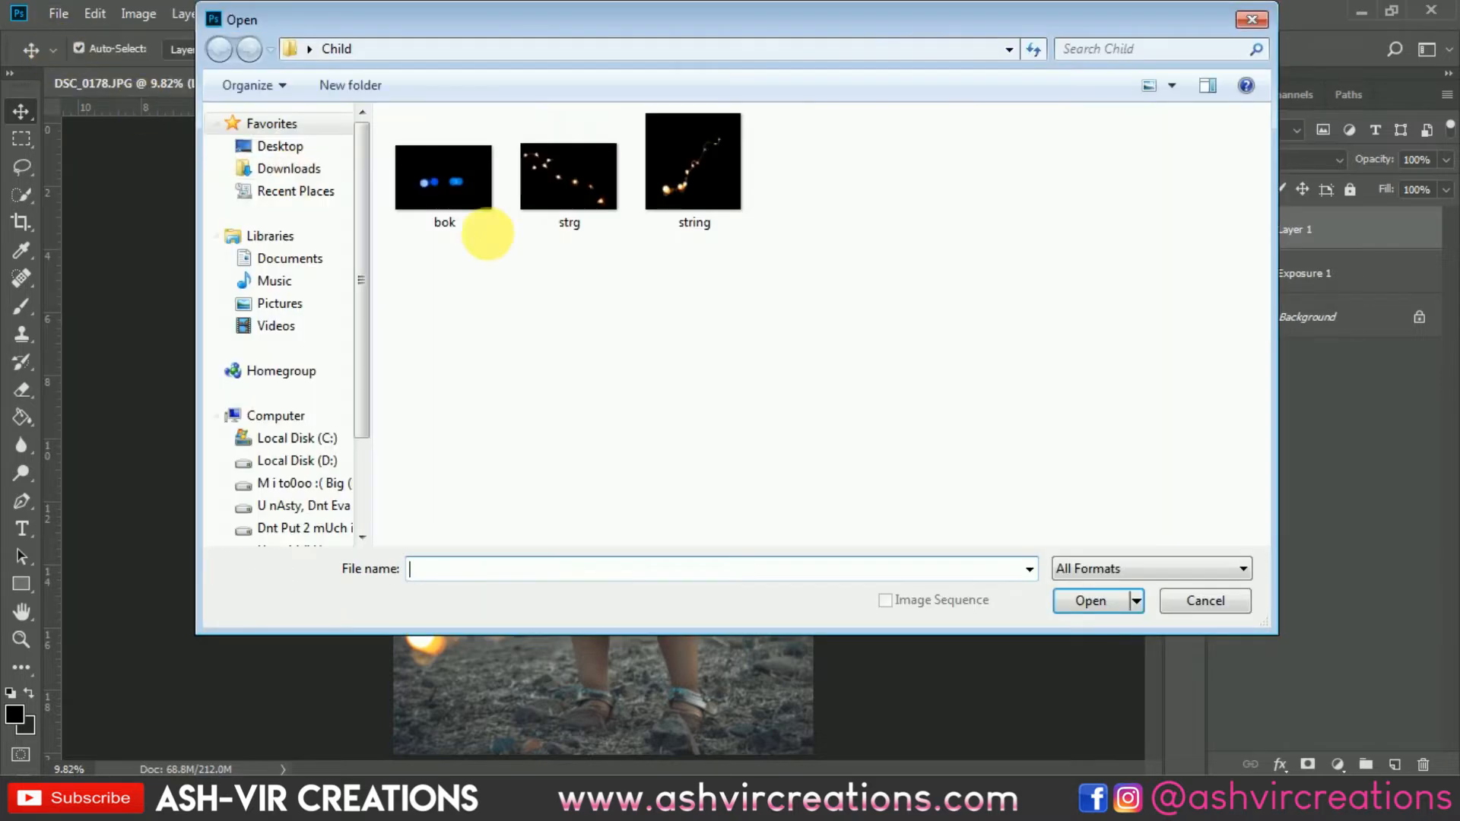
double_click(576, 176)
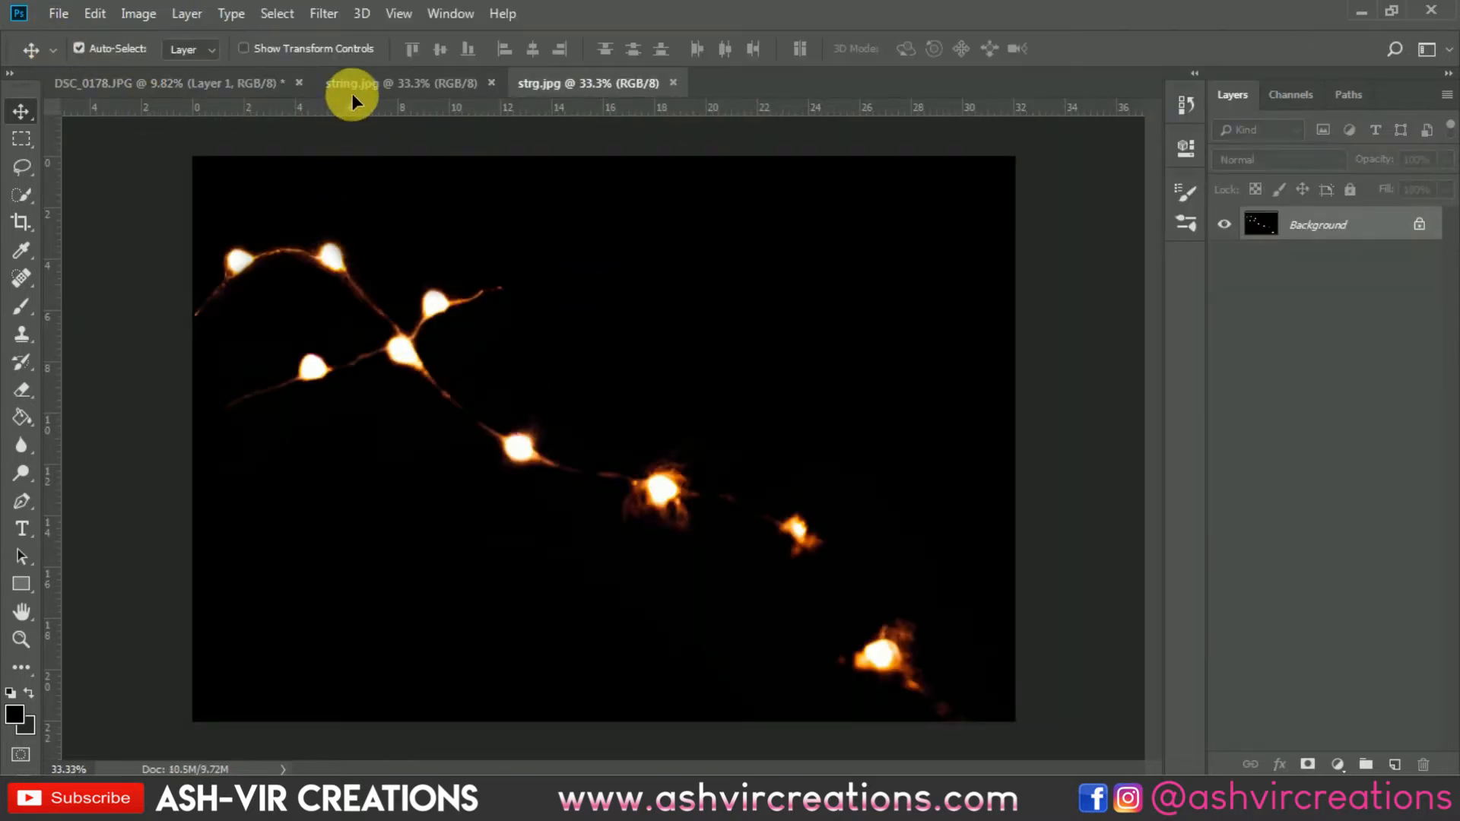
Copy the strg.jpg lights into the portrait as a new layer and set its blend mode to Screen.
drag(352, 92, 559, 262)
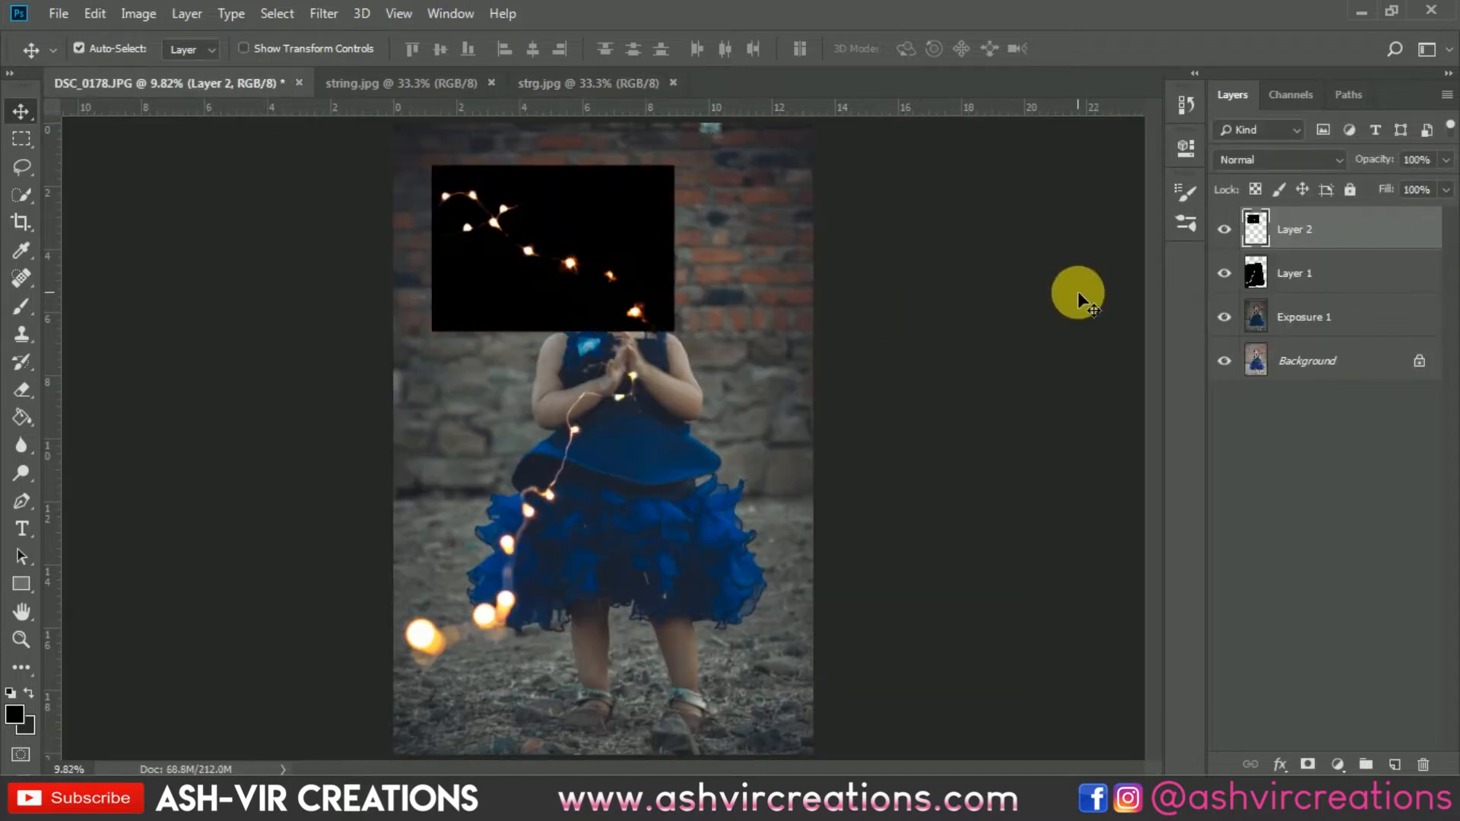
click(1263, 159)
click(1253, 343)
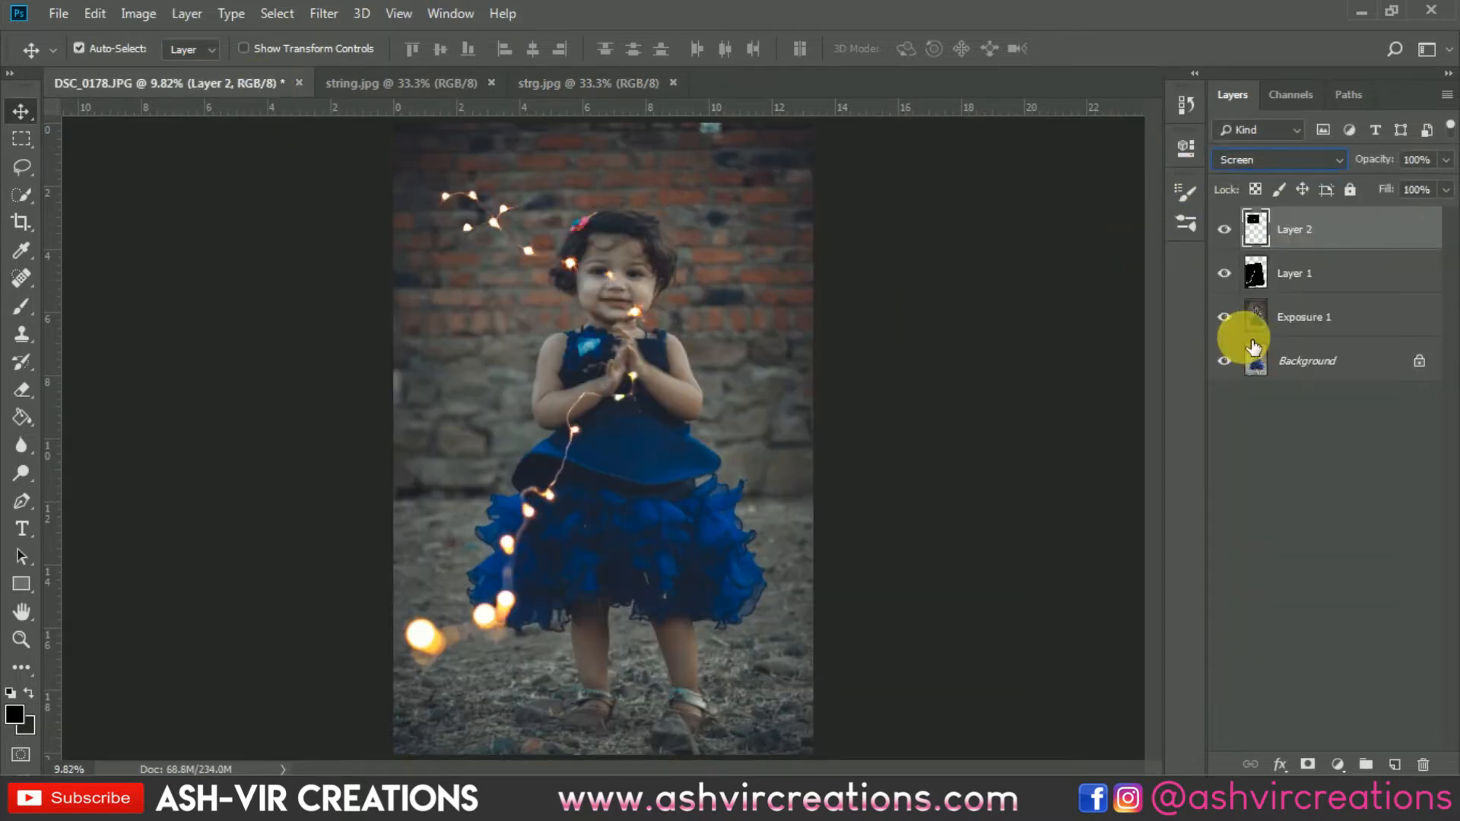
Scale the second string light layer to about 96% and place it across the waist and skirt of the dress.
key(ctrl+t)
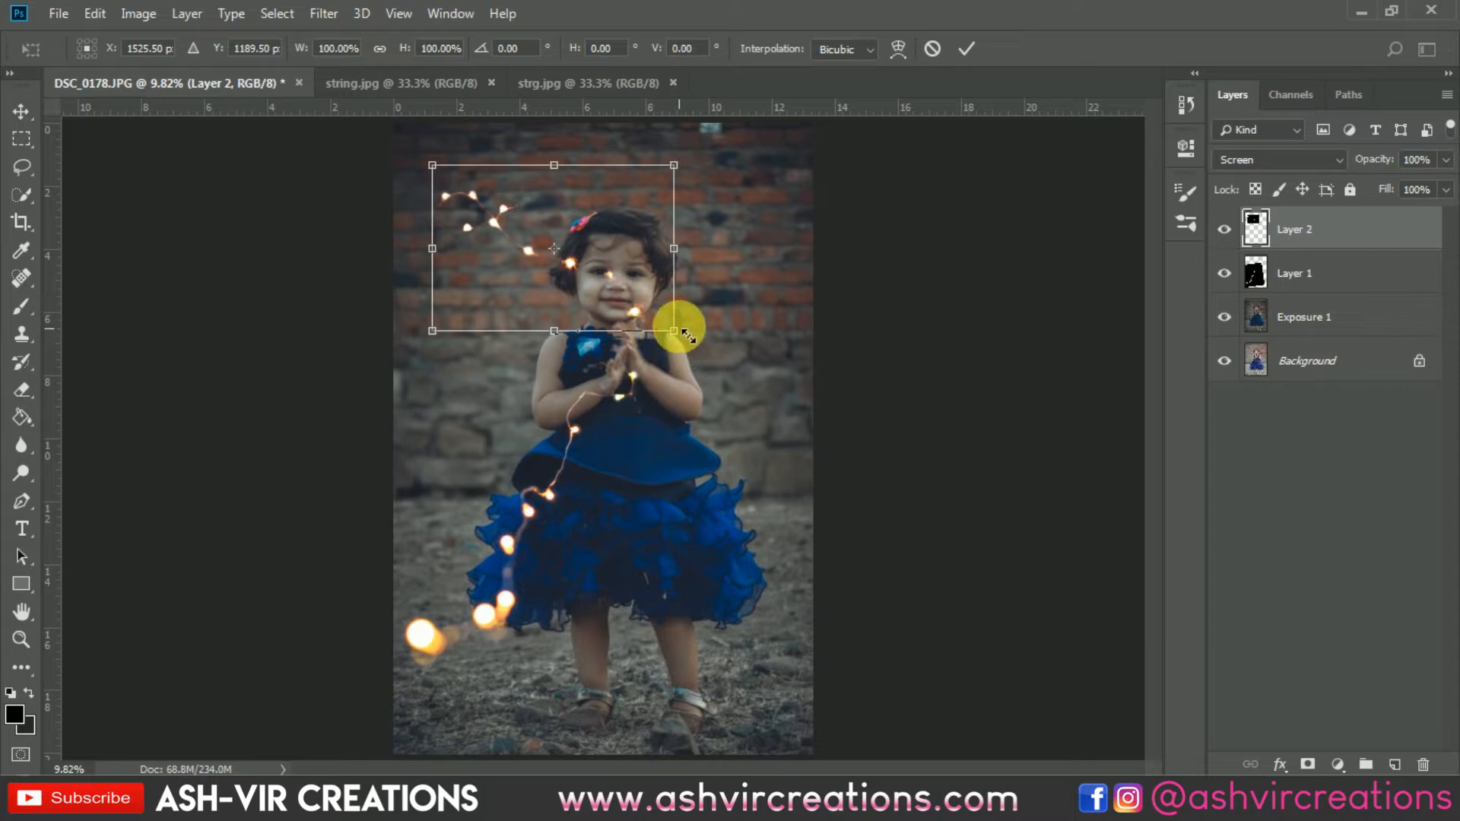
drag(689, 335, 678, 325)
drag(613, 241, 716, 477)
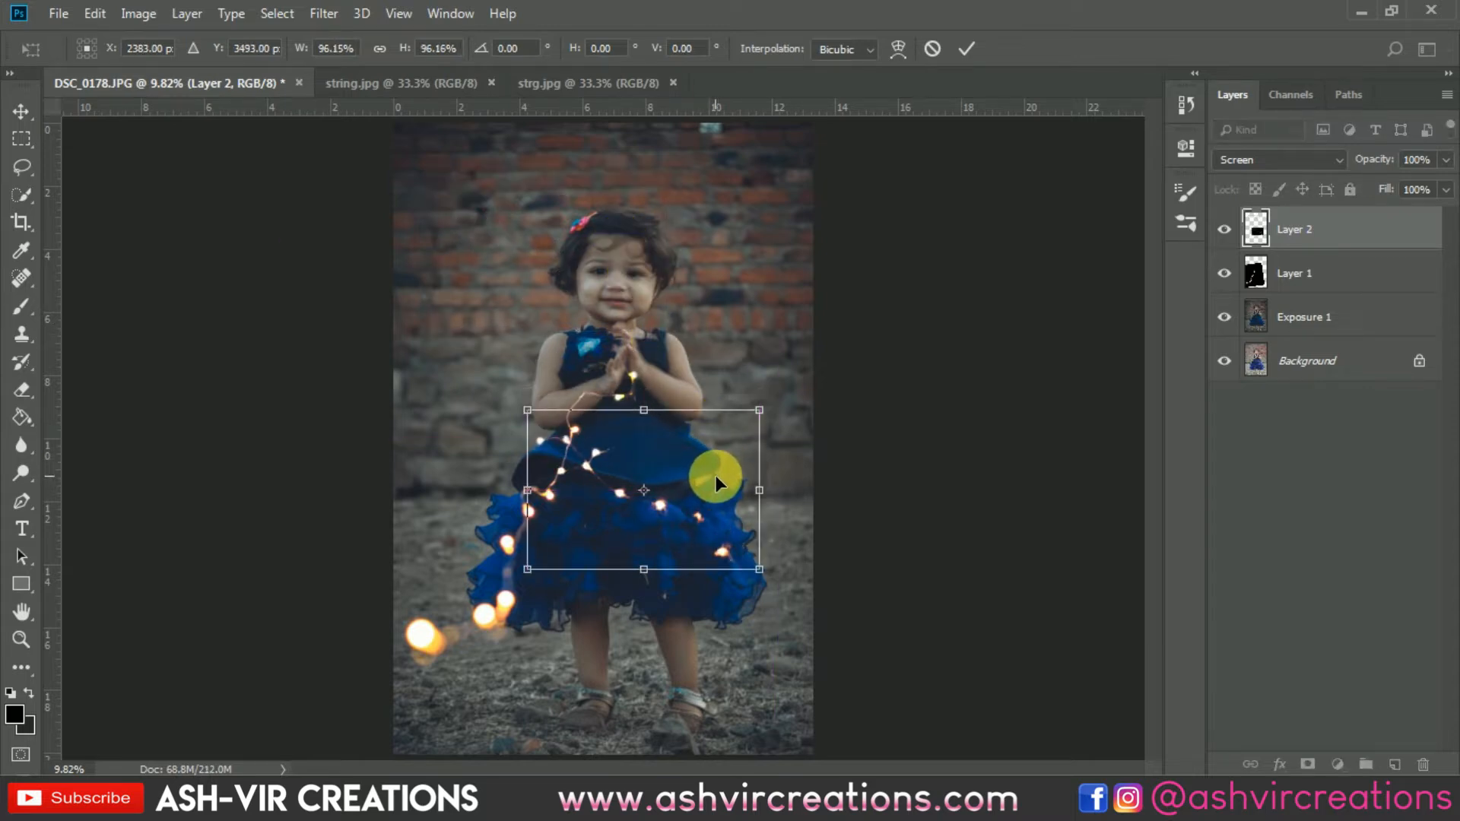
key(Return)
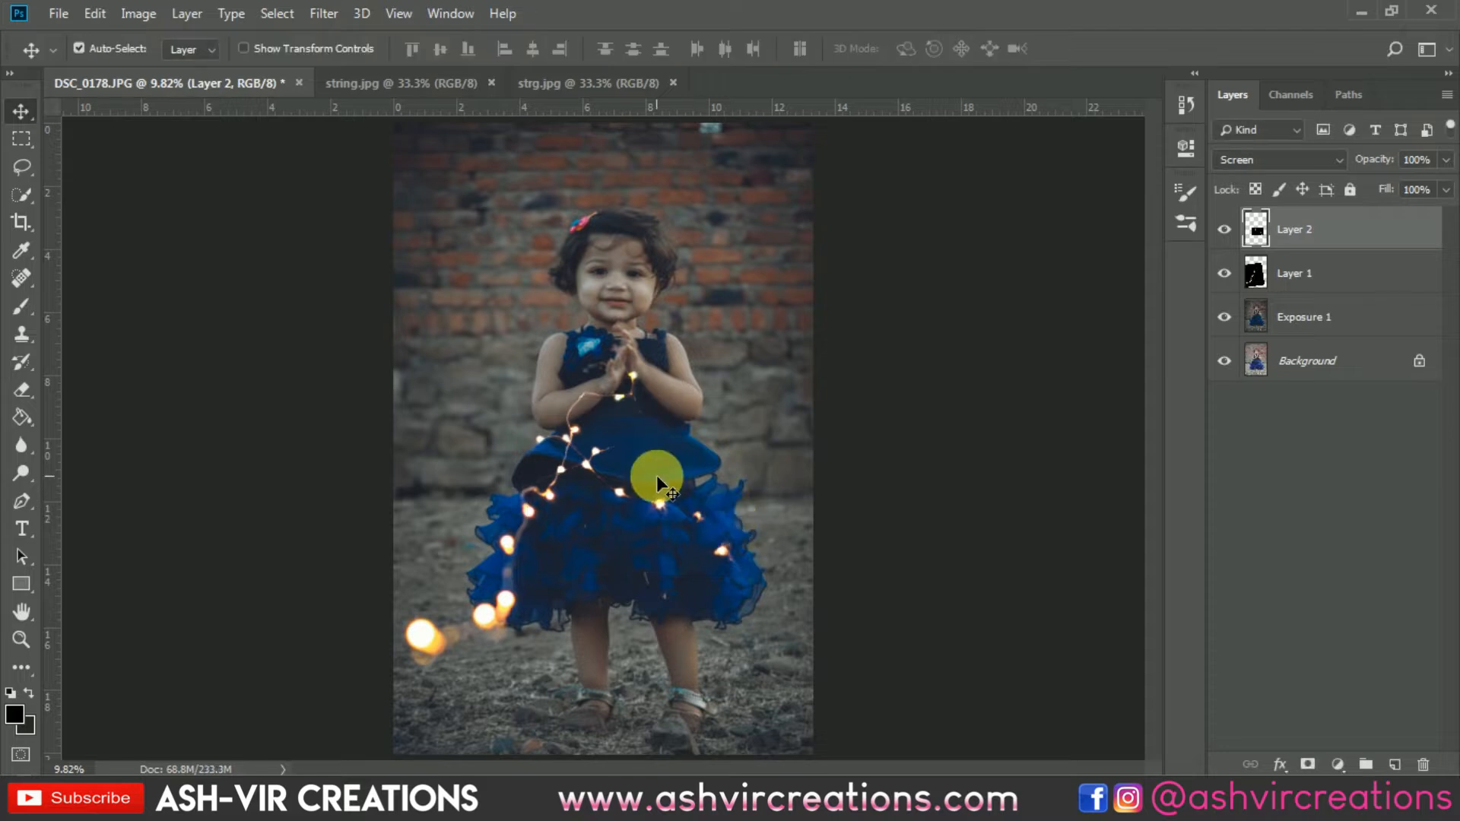
Duplicate the Layer 2 string lights as Layer 2 copy.
scroll(658, 476, up, 1)
scroll(557, 379, up, 2)
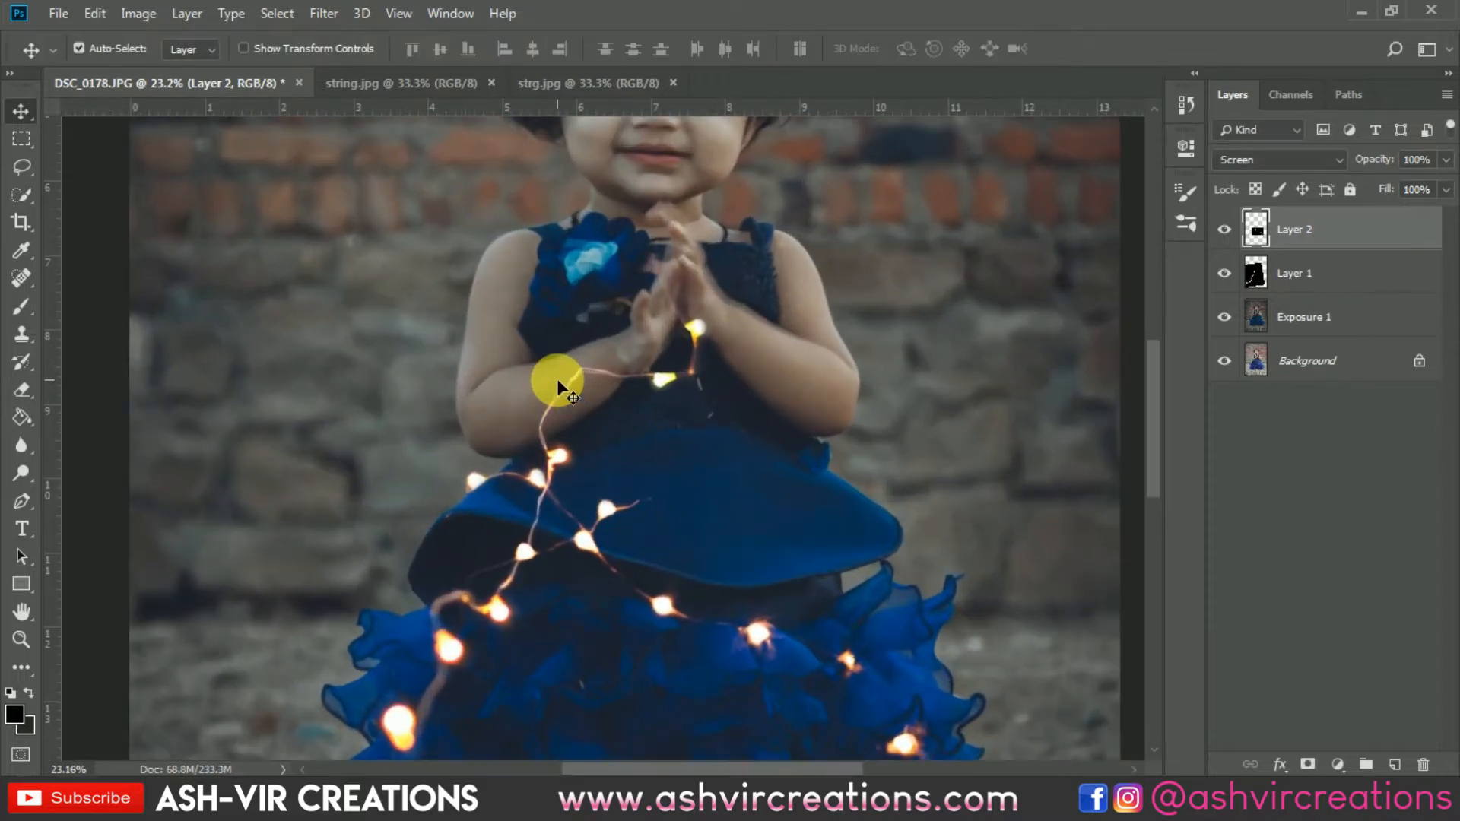
scroll(557, 379, down, 4)
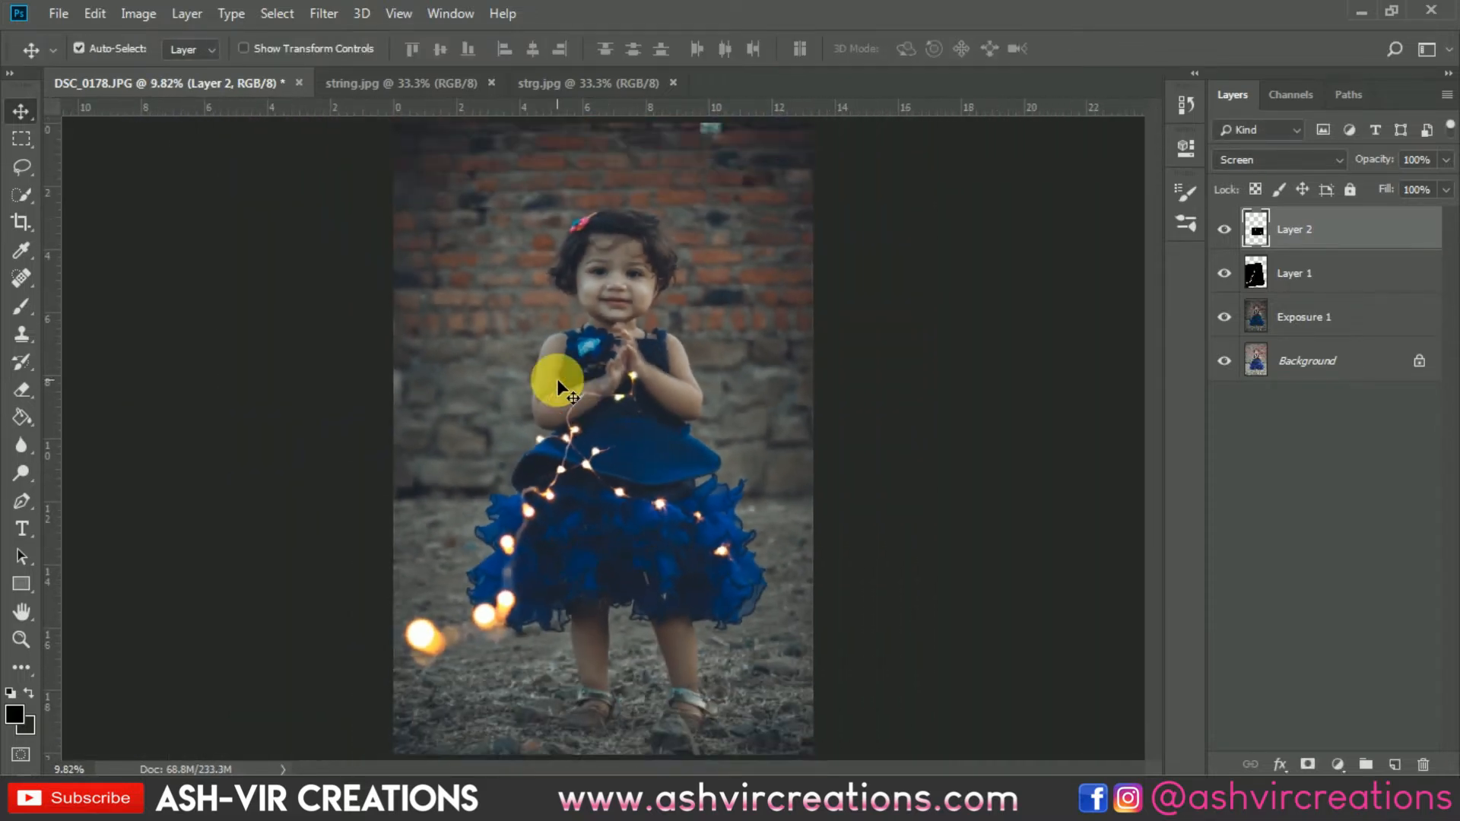
scroll(557, 388, up, 1)
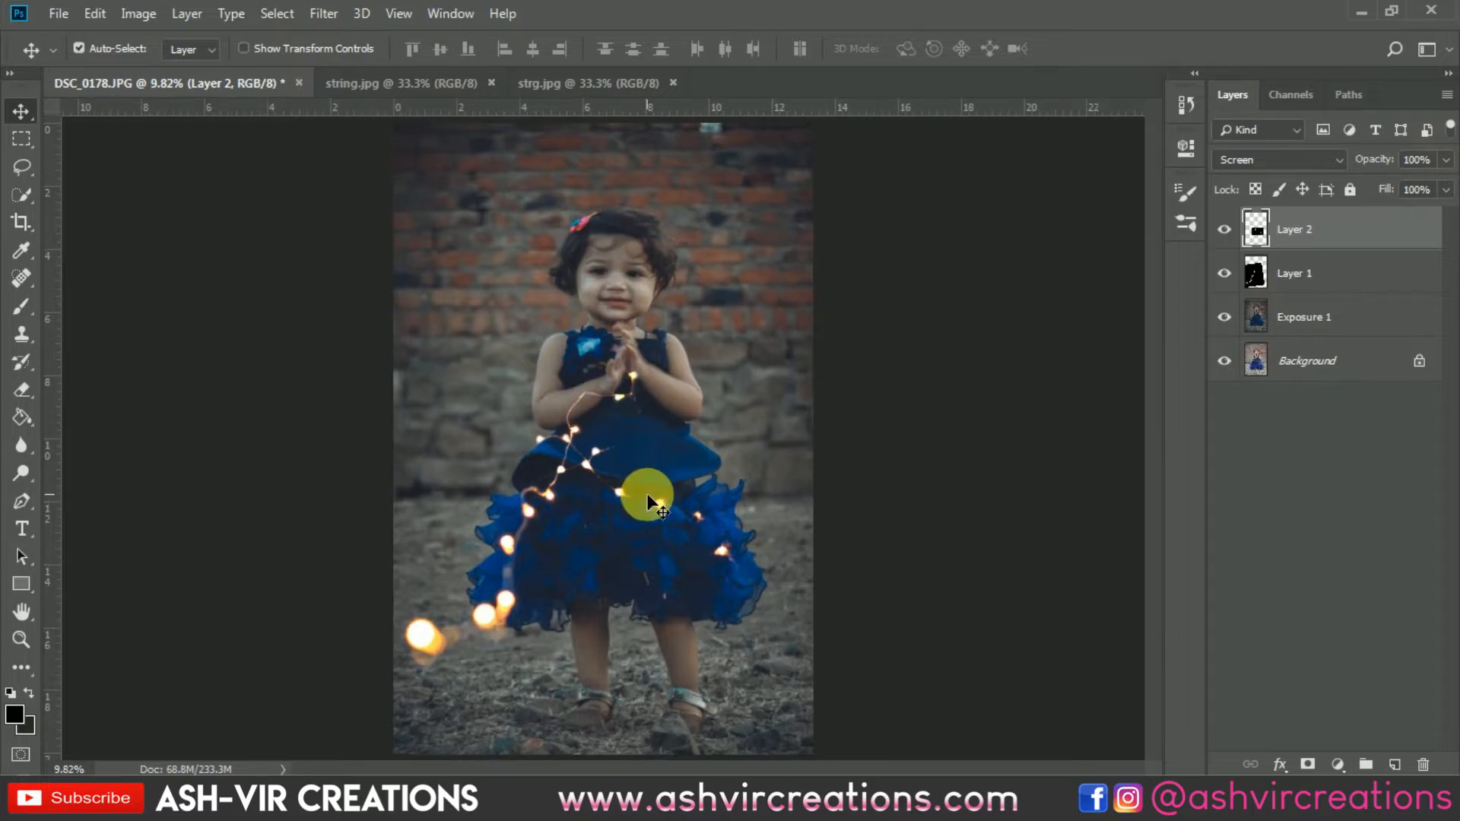
right_click(1343, 228)
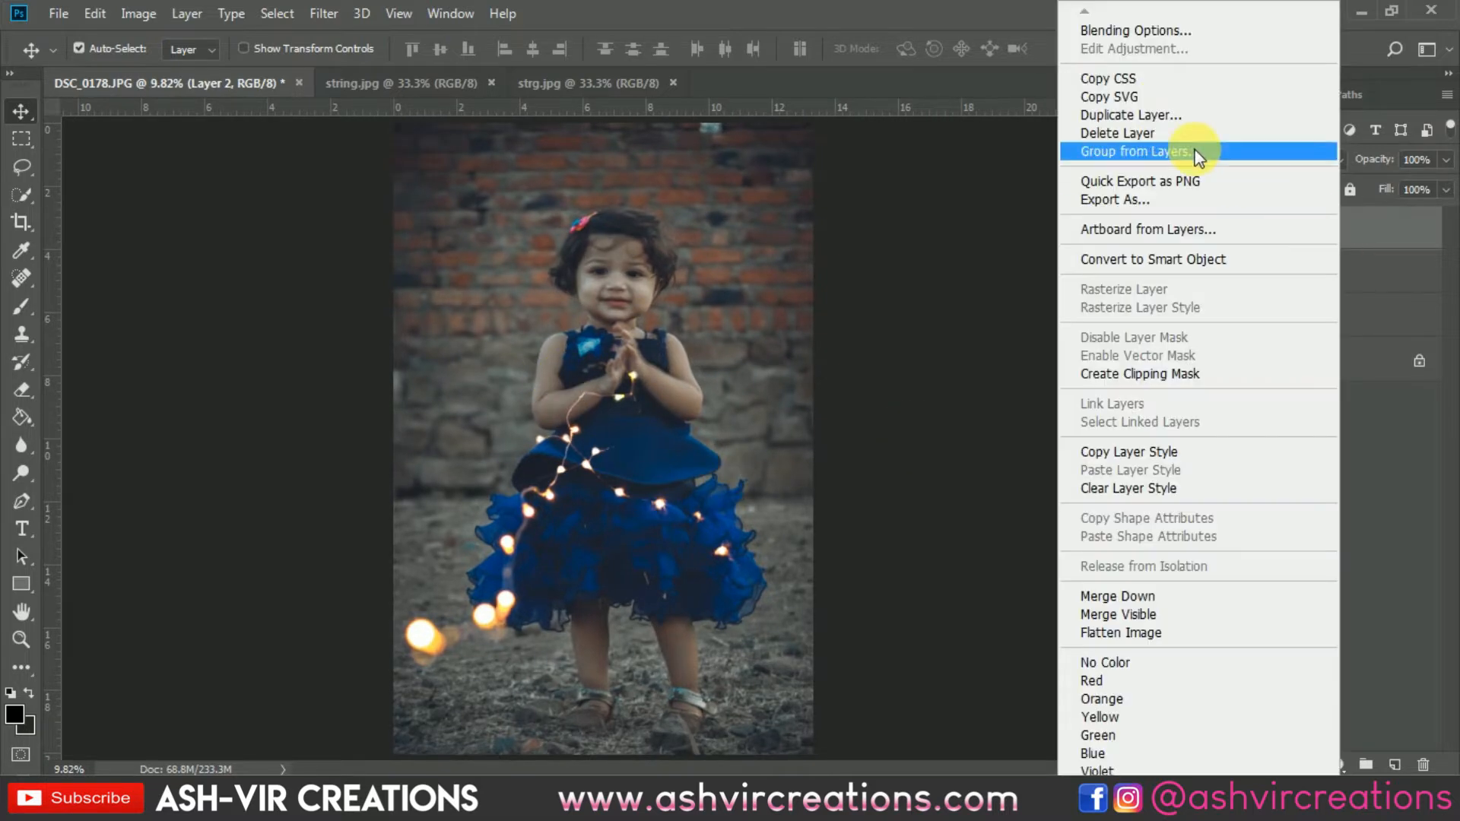
click(1161, 112)
click(910, 204)
Rotate the duplicated lights to about 83.3° and place them from the child's forearm down the front of the dress.
key(ctrl+t)
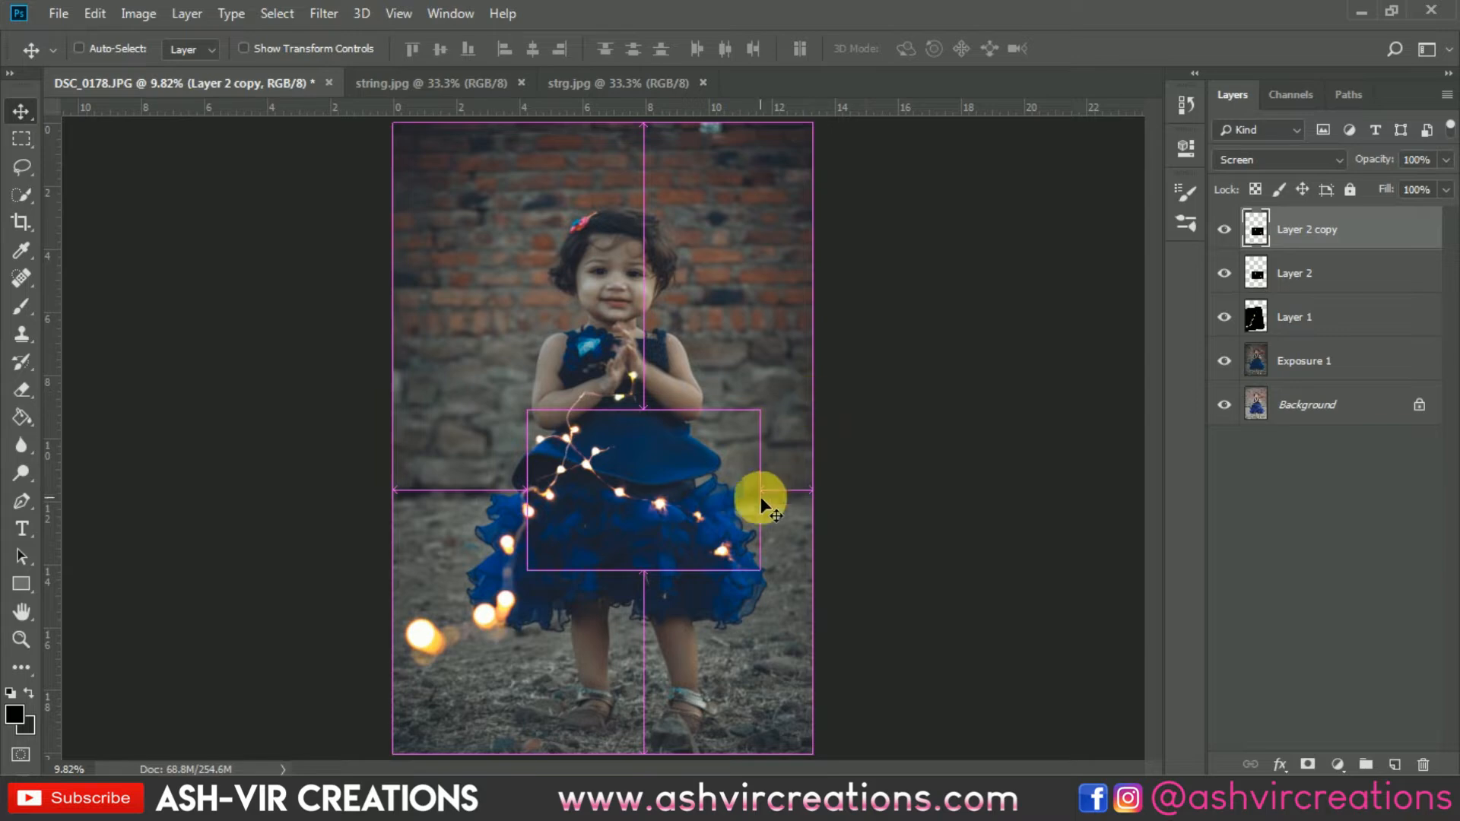
drag(819, 374, 665, 446)
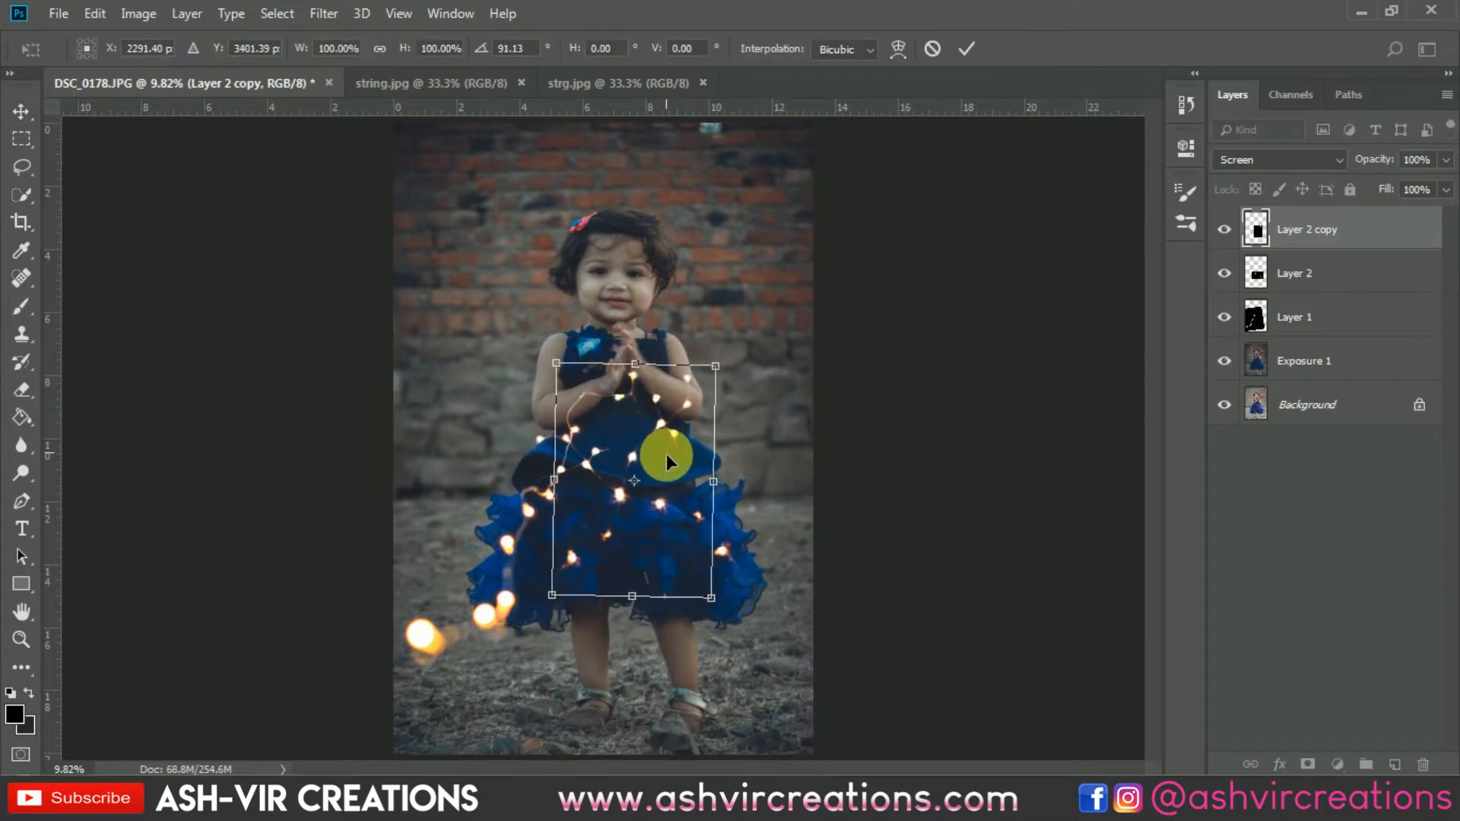
drag(791, 452, 786, 434)
scroll(661, 439, up, 3)
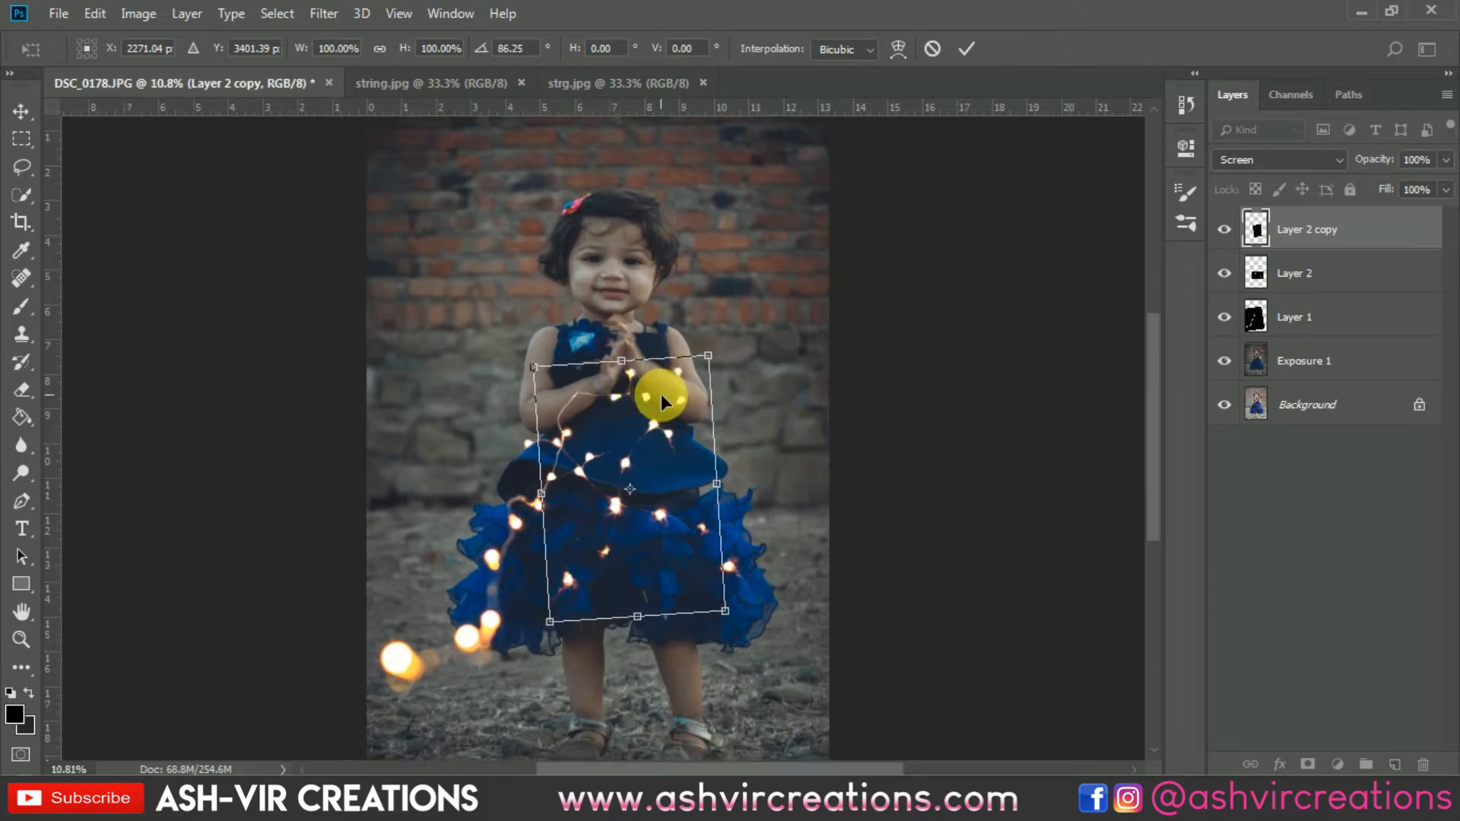
scroll(672, 449, left, 2)
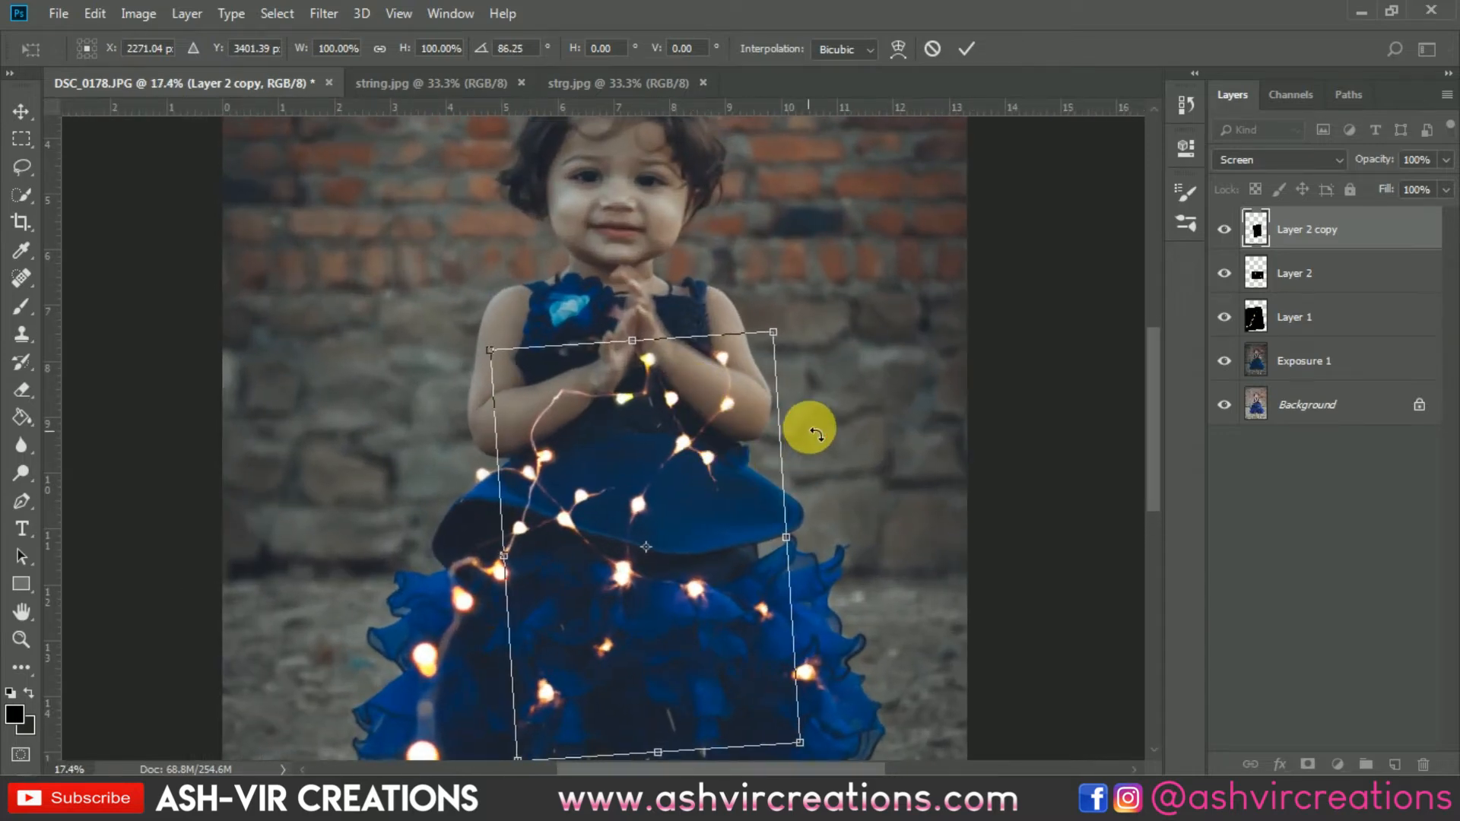
drag(808, 423, 810, 426)
drag(642, 487, 669, 493)
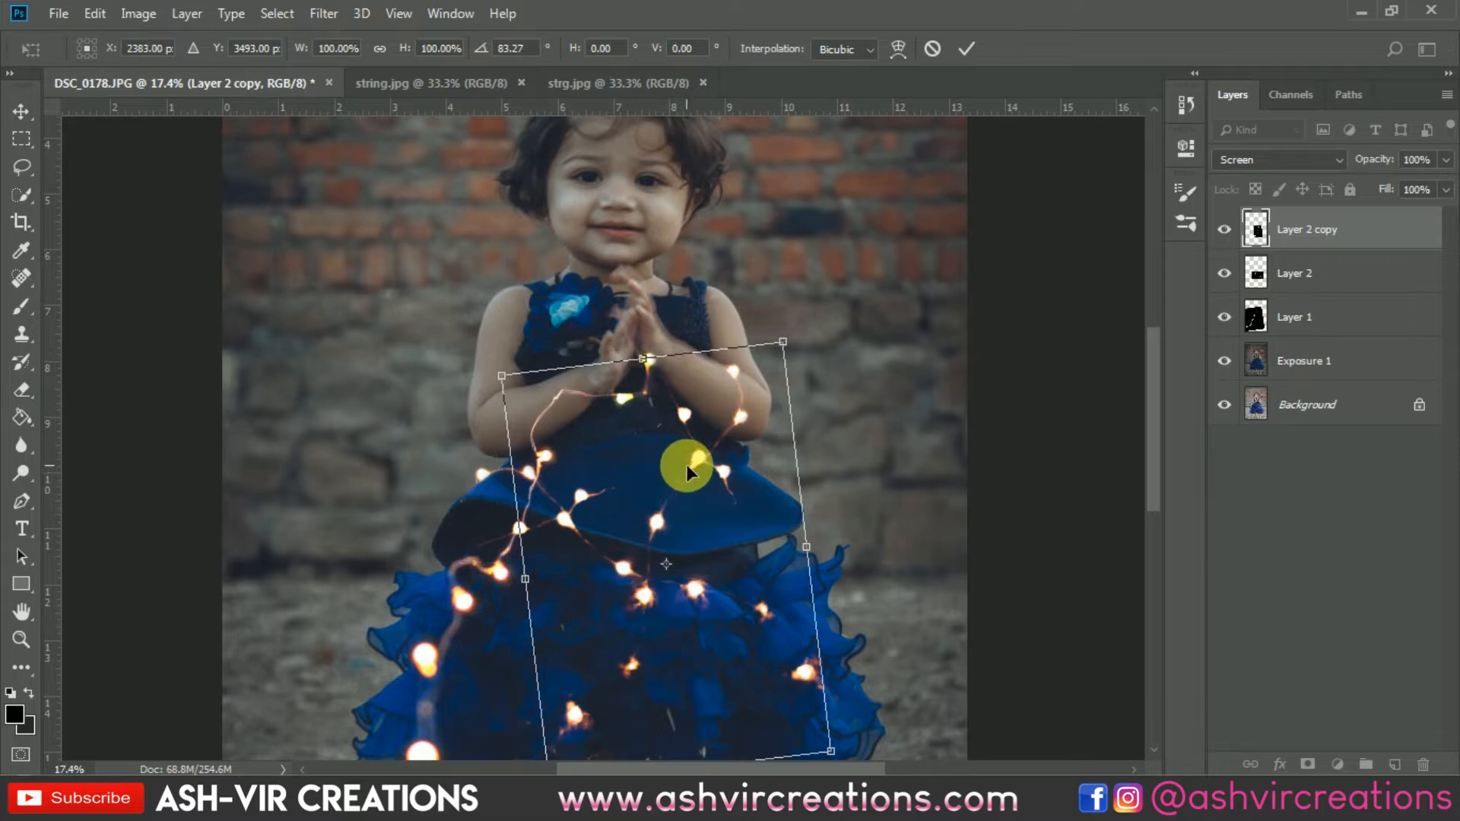
scroll(723, 373, up, 1)
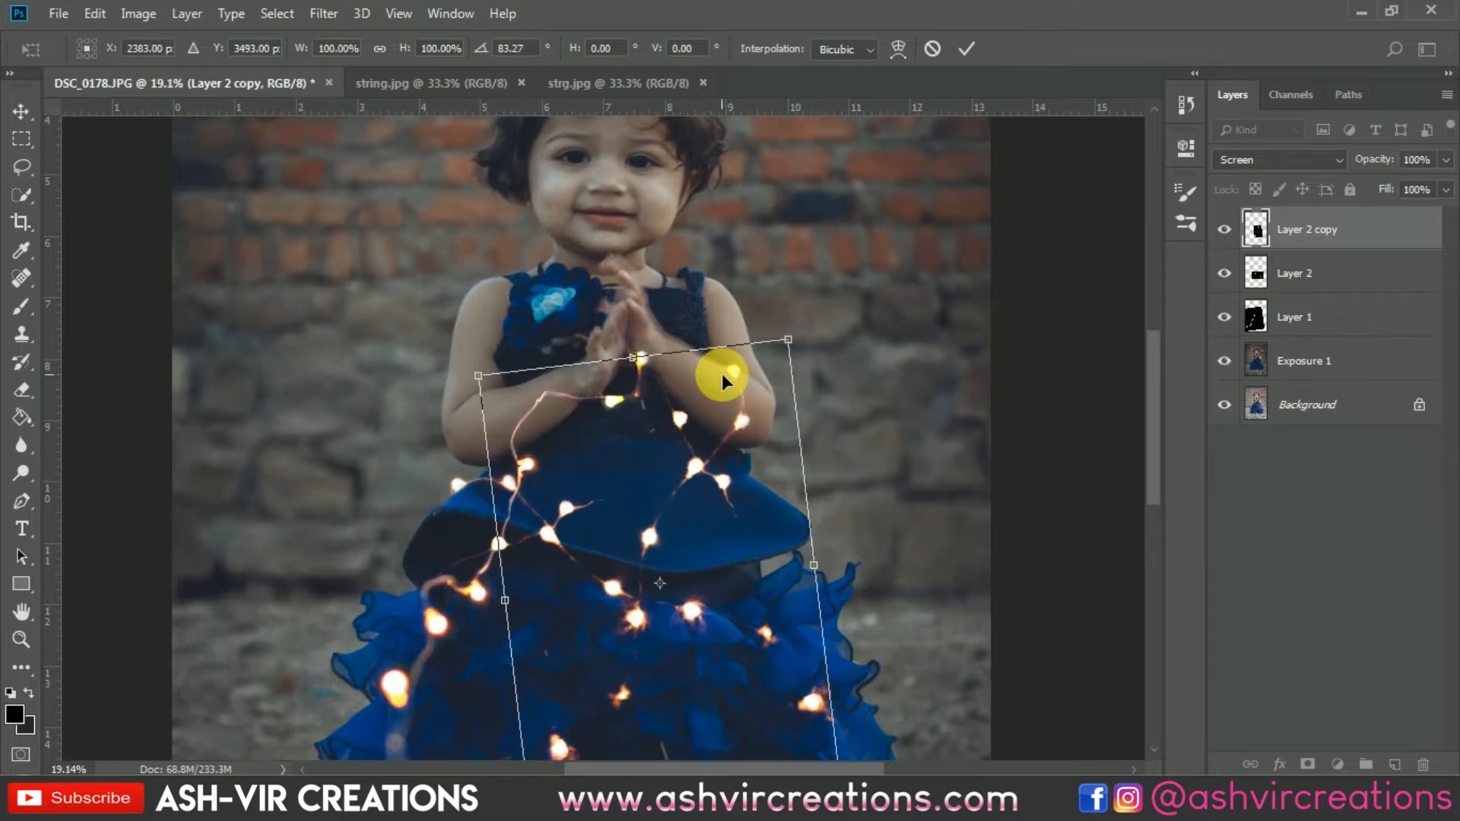
scroll(722, 372, down, 2)
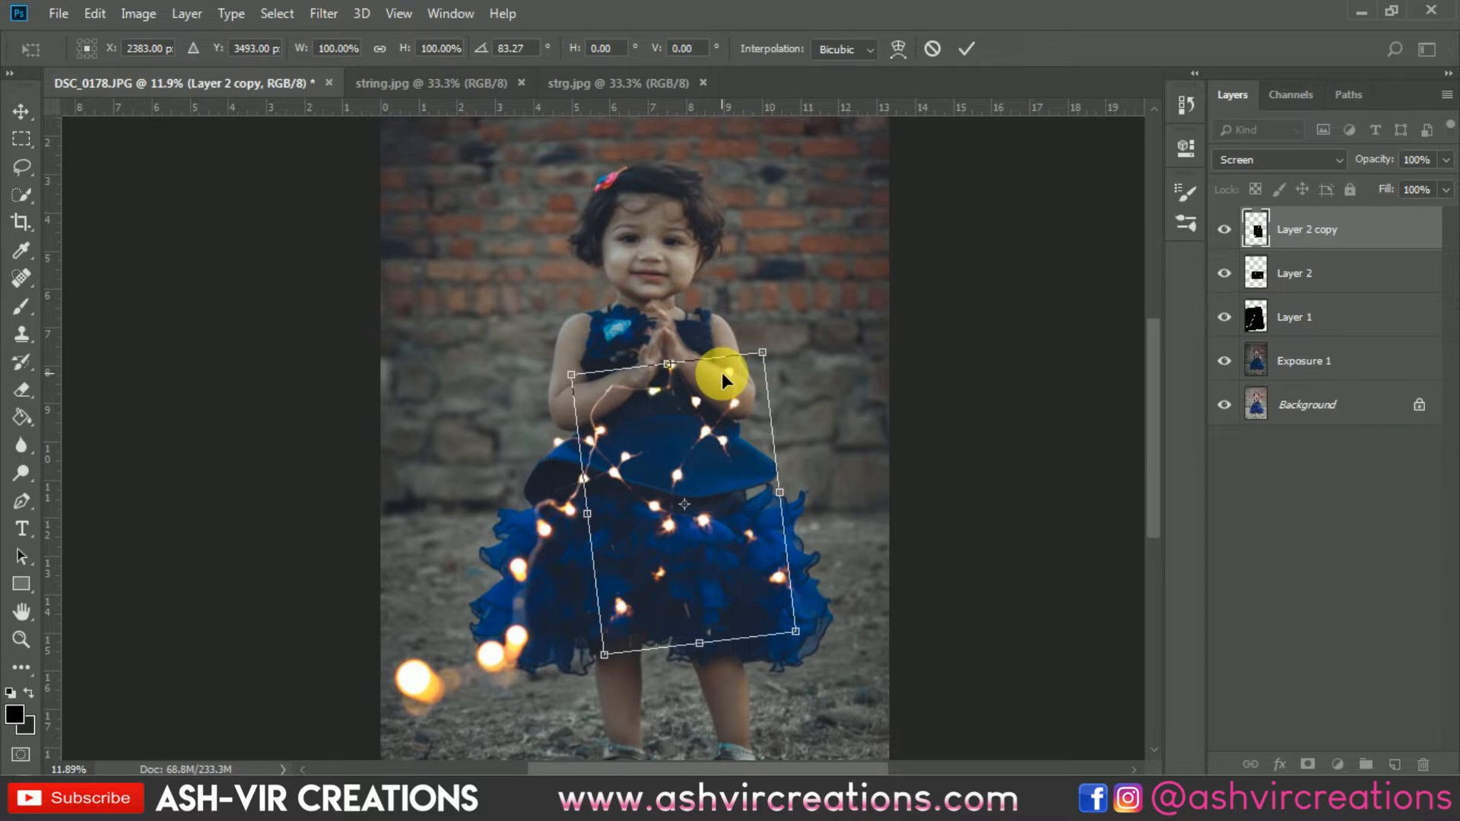
key(Return)
Add a new empty layer directly above the Exposure 1 layer.
scroll(715, 374, down, 2)
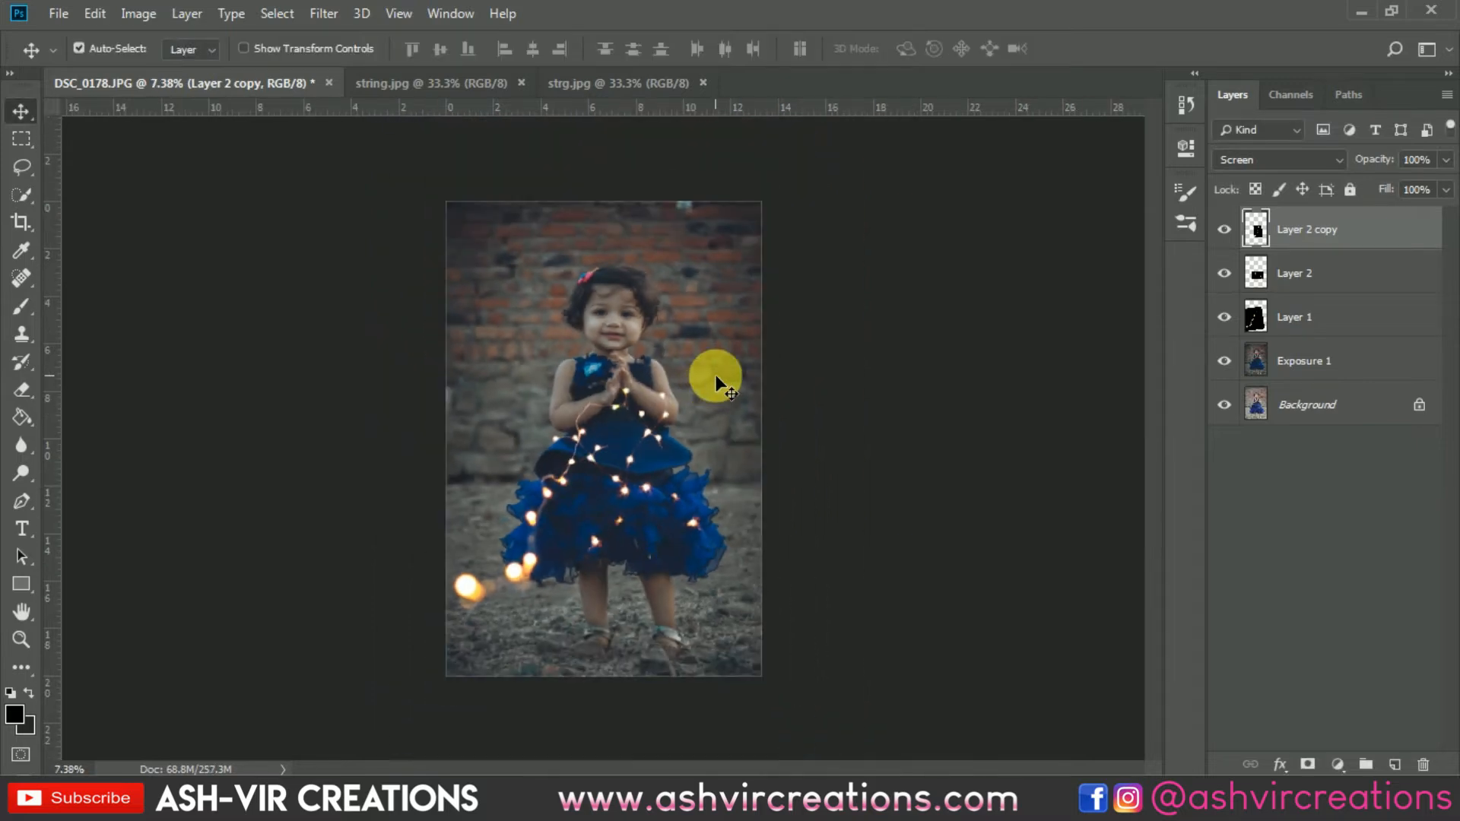
scroll(601, 426, up, 1)
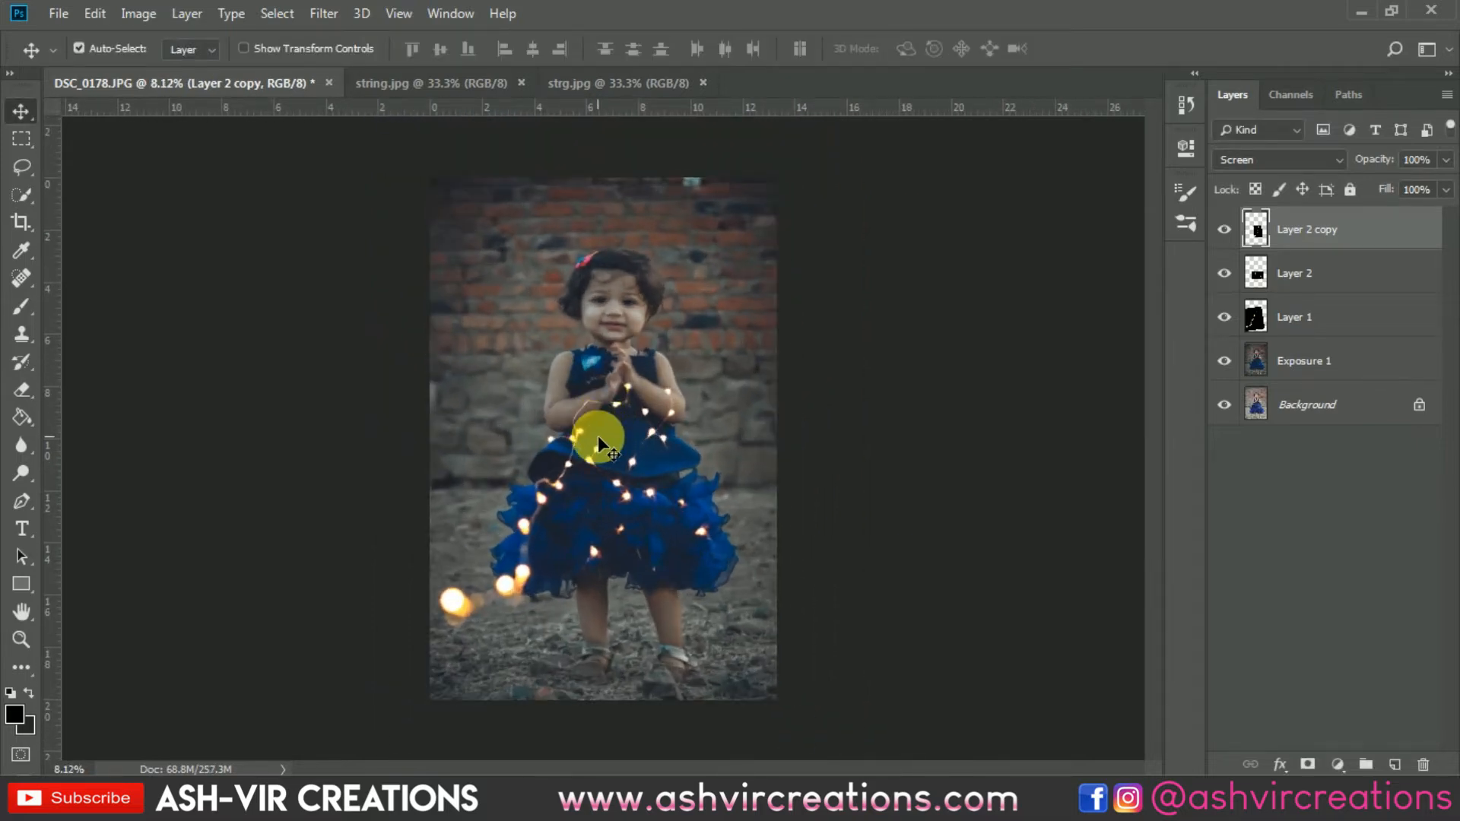
scroll(600, 372, up, 5)
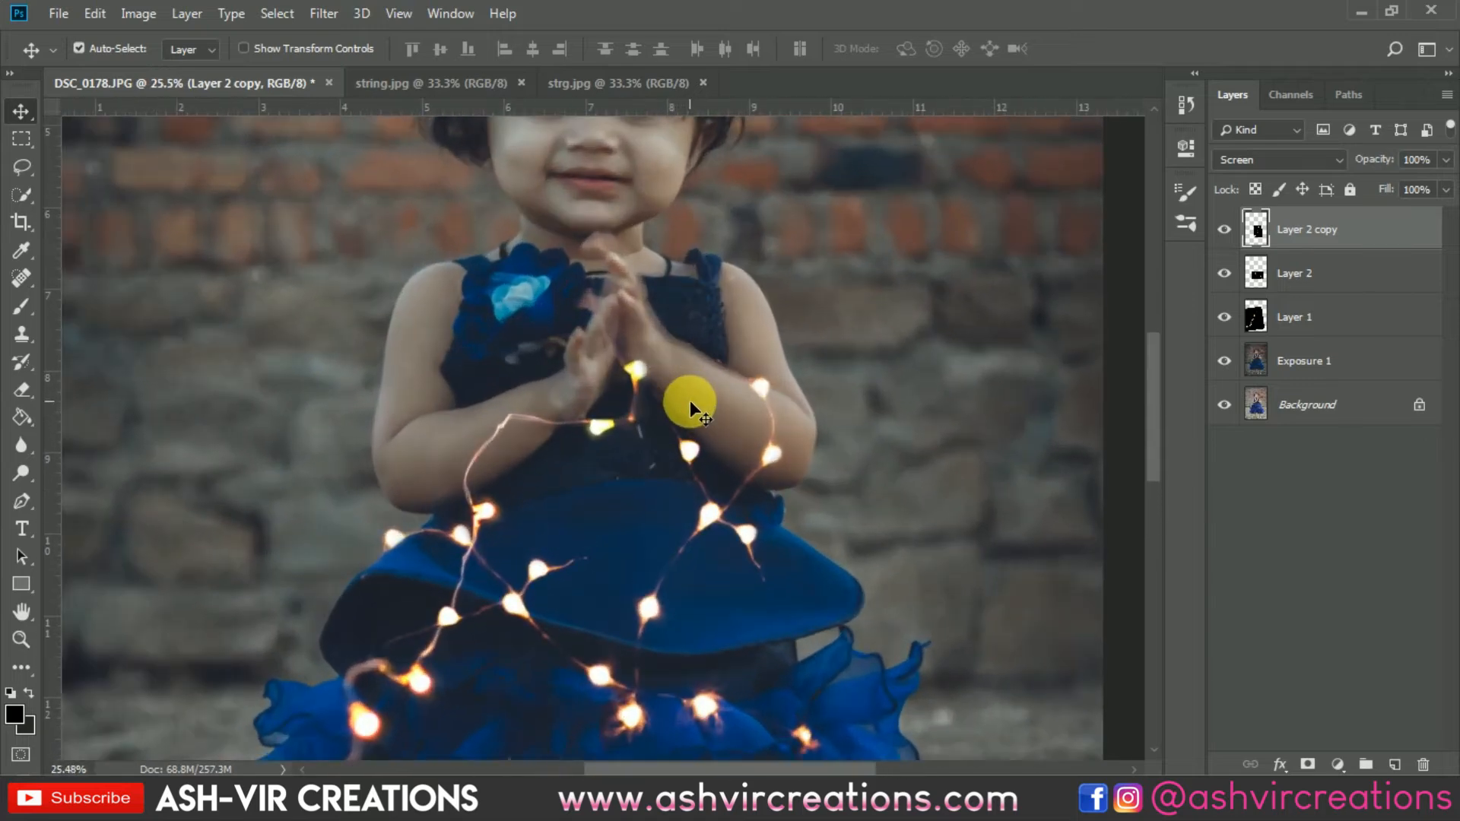
click(1323, 364)
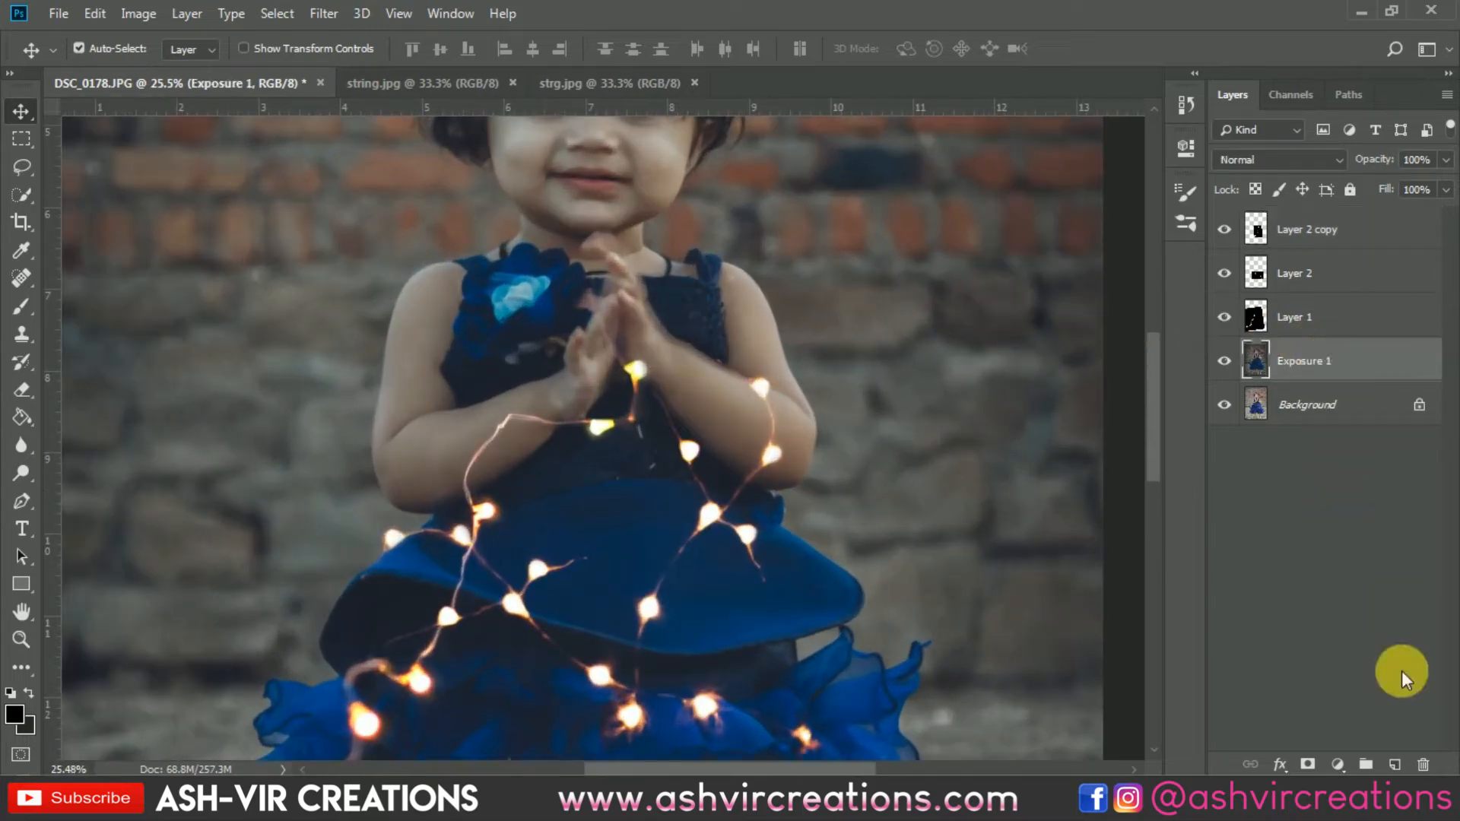
click(1398, 762)
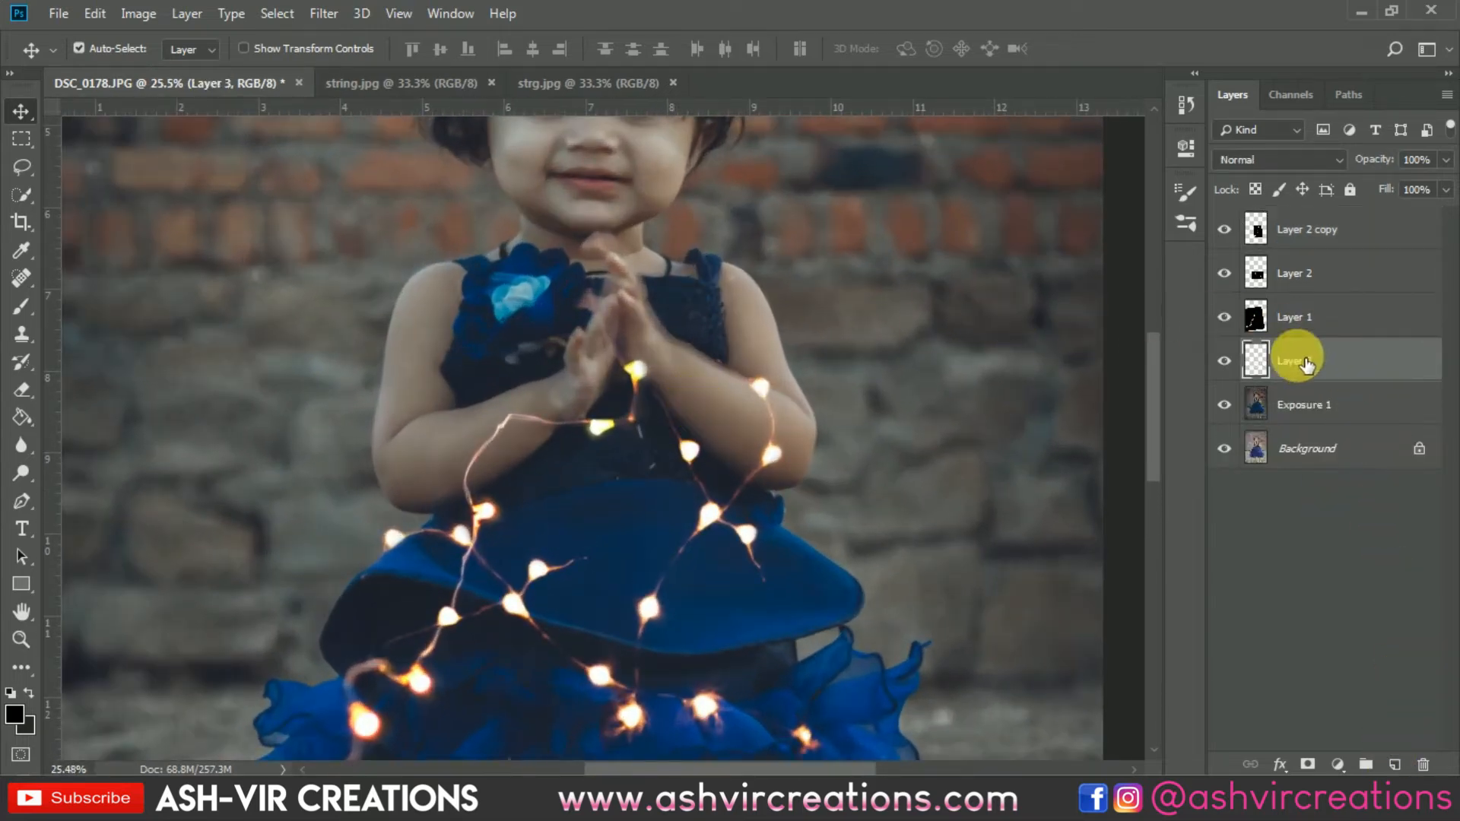
Choose the Brush tool and set its foreground color to a bright, saturated orange with a hue of about 28°.
click(21, 306)
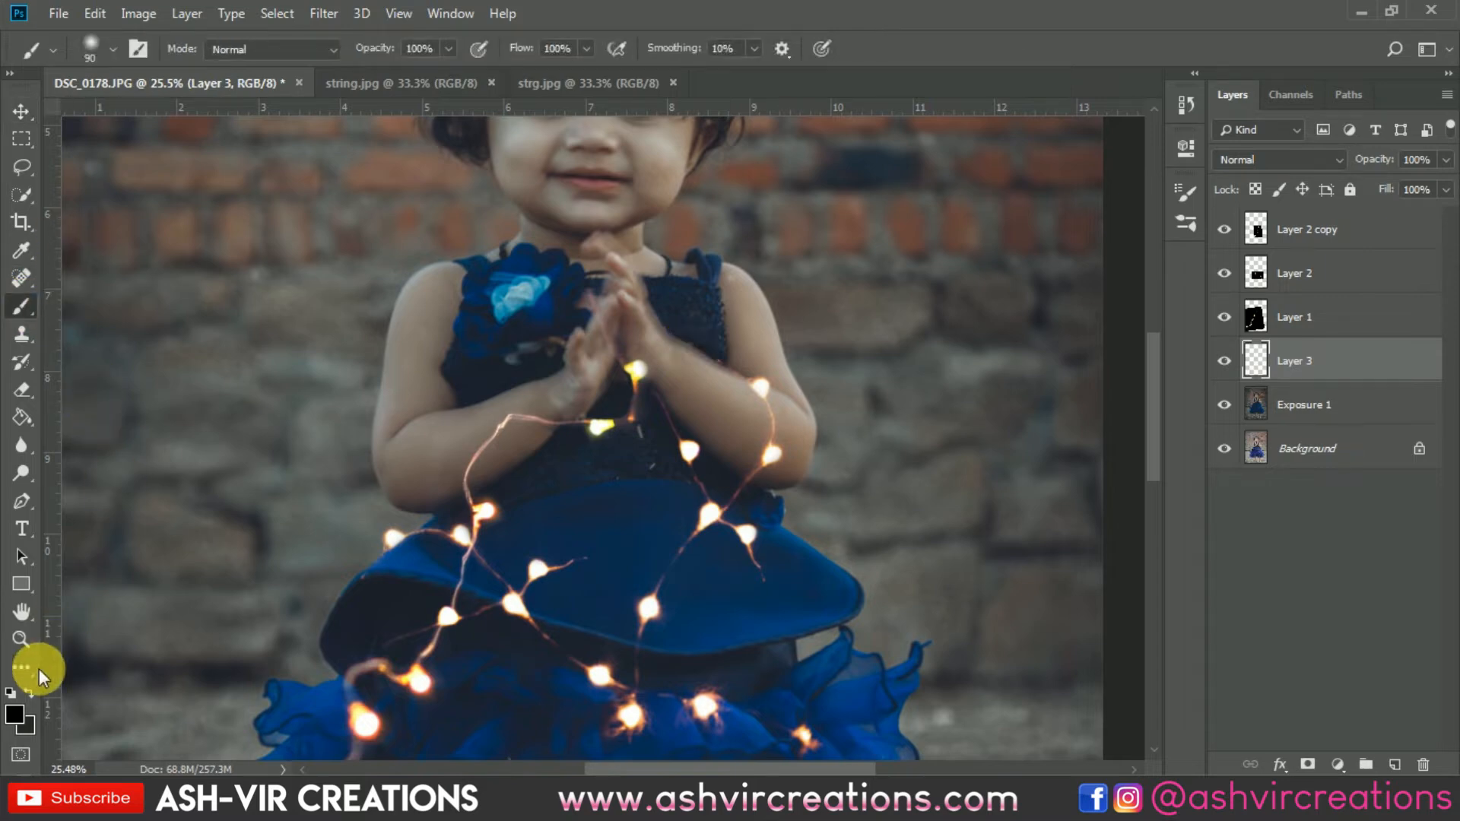
click(17, 712)
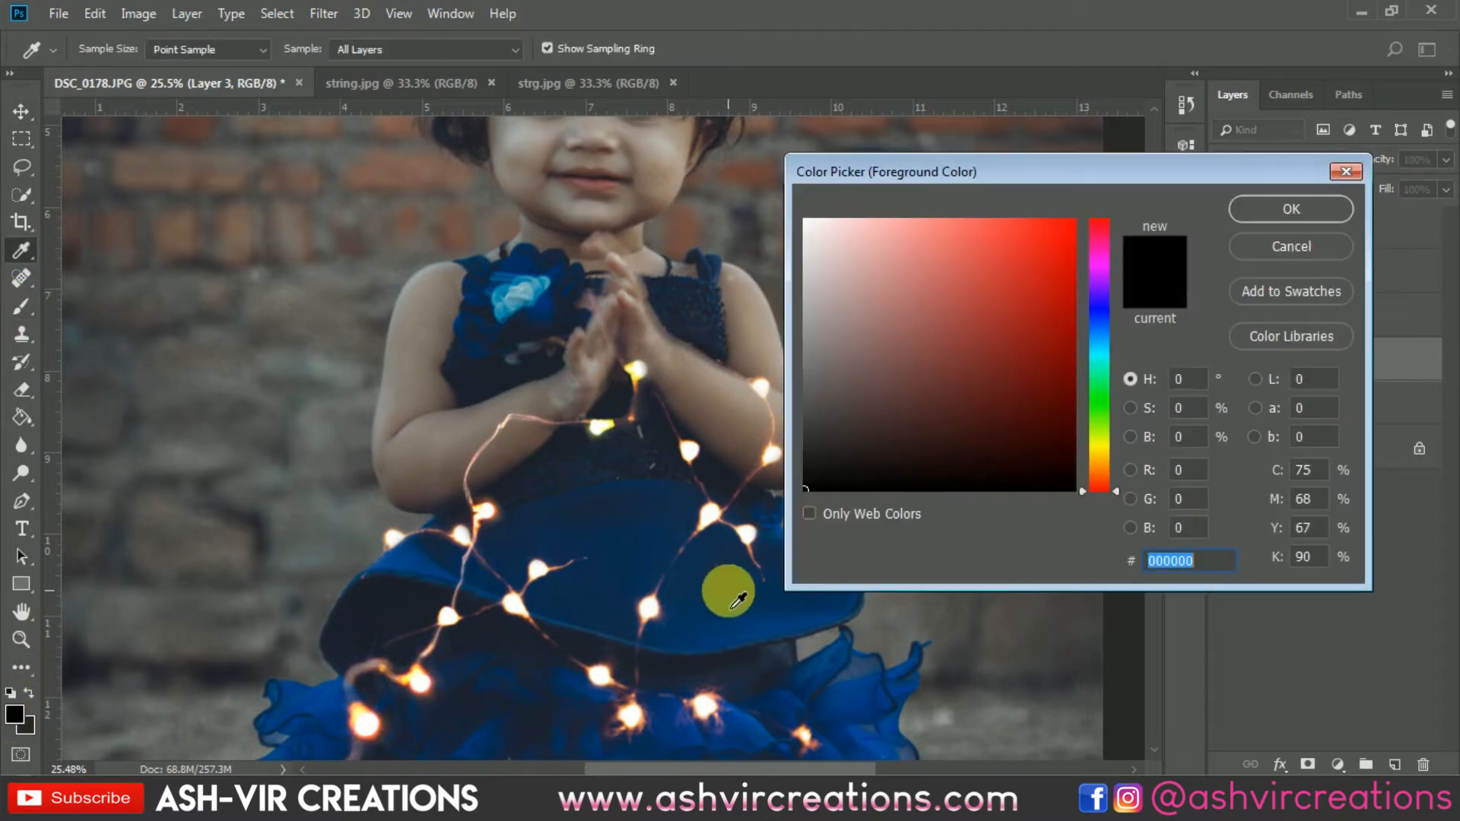
click(425, 689)
click(644, 615)
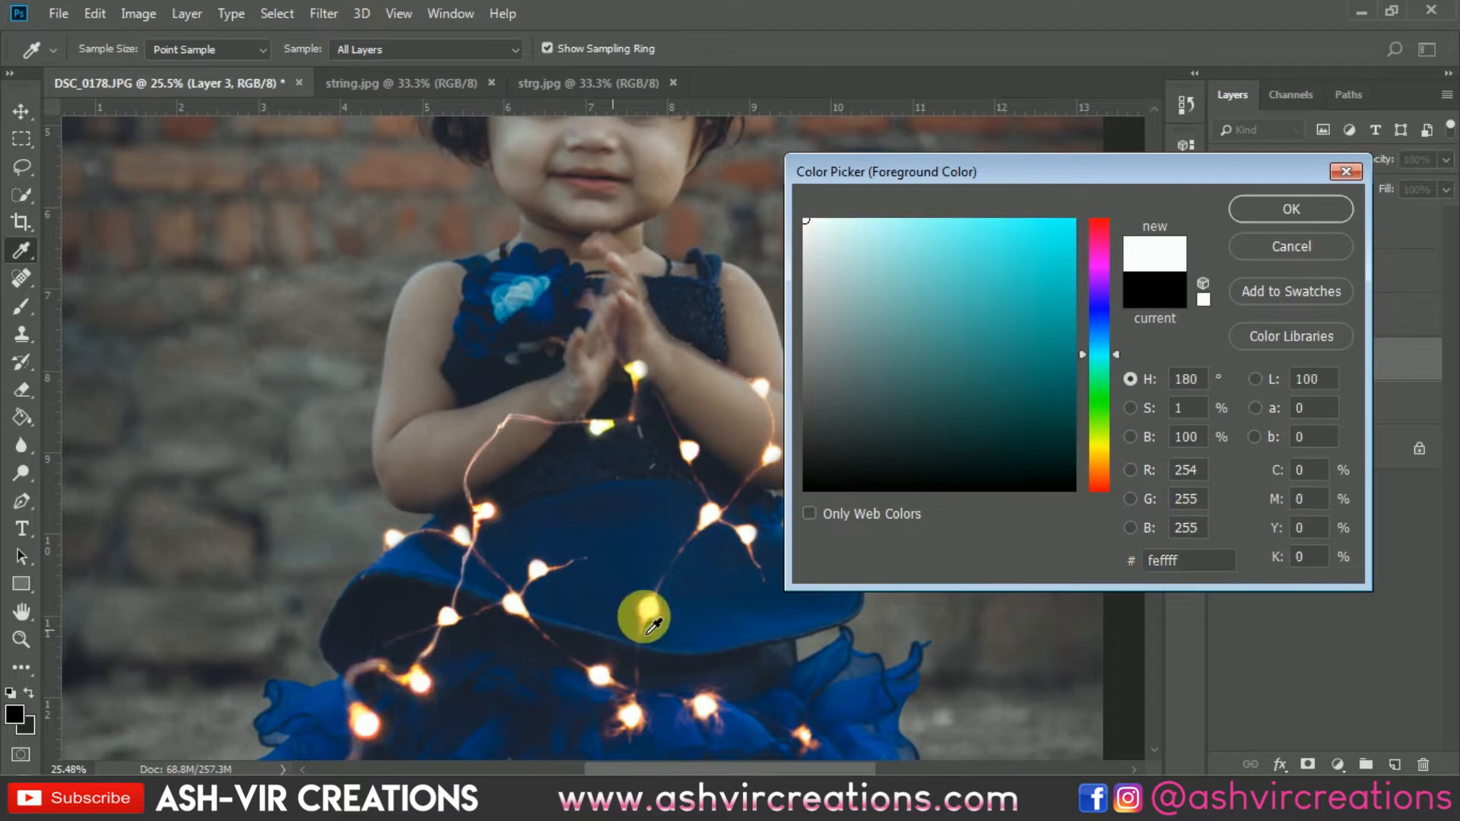
click(1098, 477)
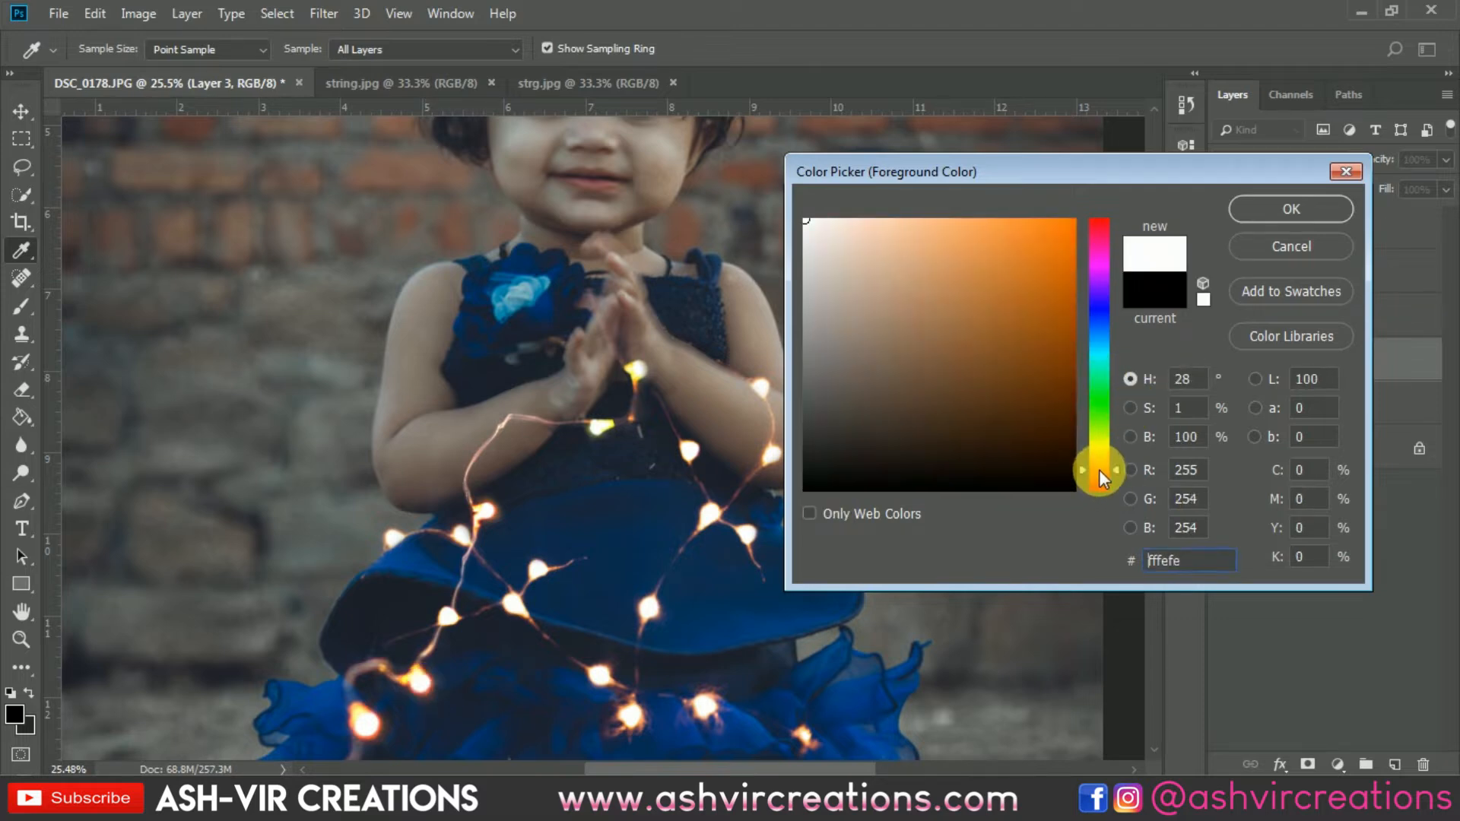
click(1039, 312)
mouse_move(1039, 311)
mouse_down()
mouse_move(1033, 228)
mouse_move(1066, 222)
mouse_move(1017, 237)
mouse_move(1043, 219)
mouse_move(974, 234)
mouse_move(965, 215)
mouse_move(1062, 219)
mouse_up()
click(1287, 208)
key(b)
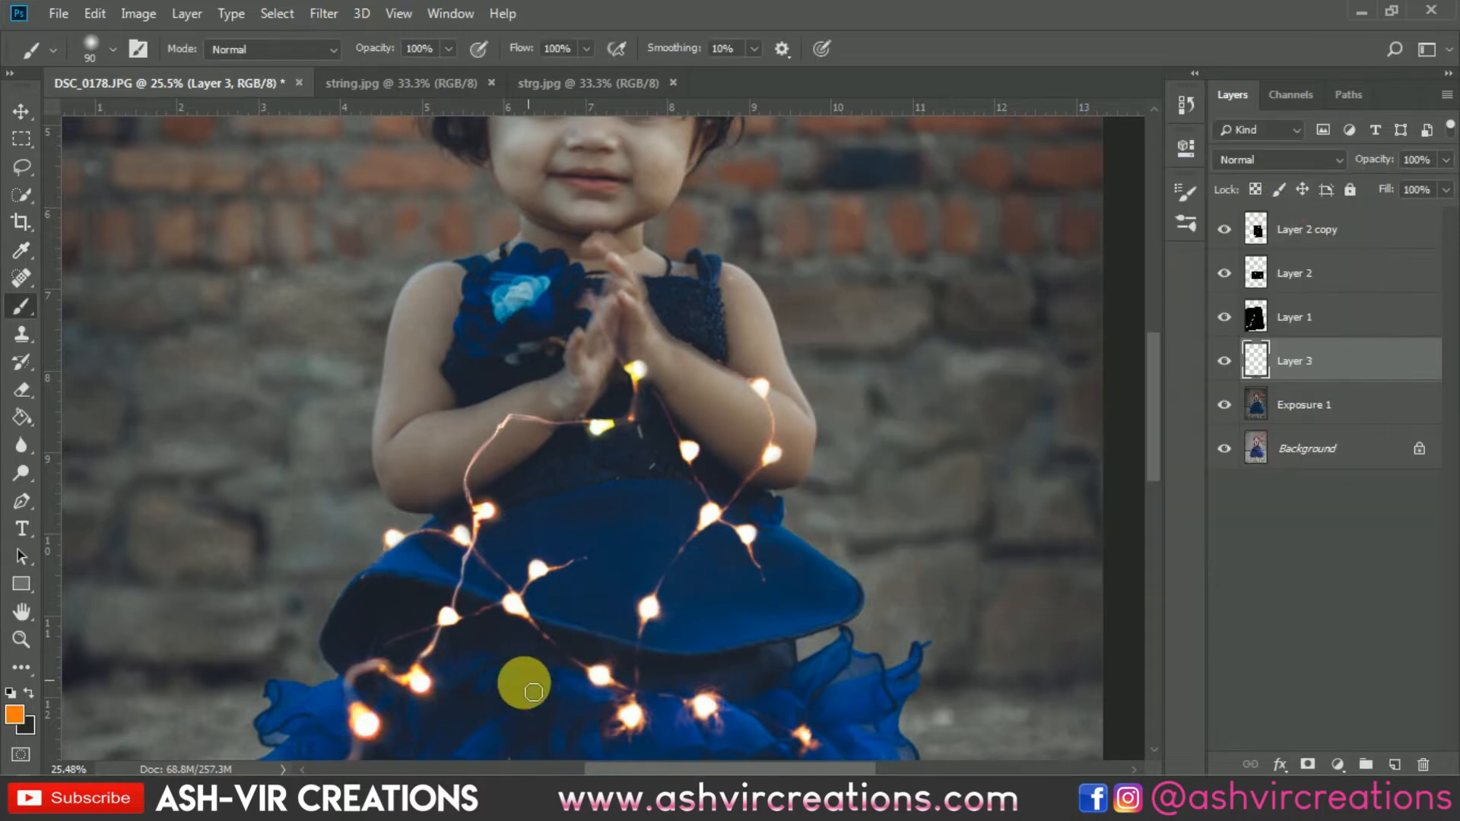
Enlarge the brush to 200 px and set the blend mode of Layer 3 to Screen.
scroll(512, 577, down, 3)
key(bracketright)
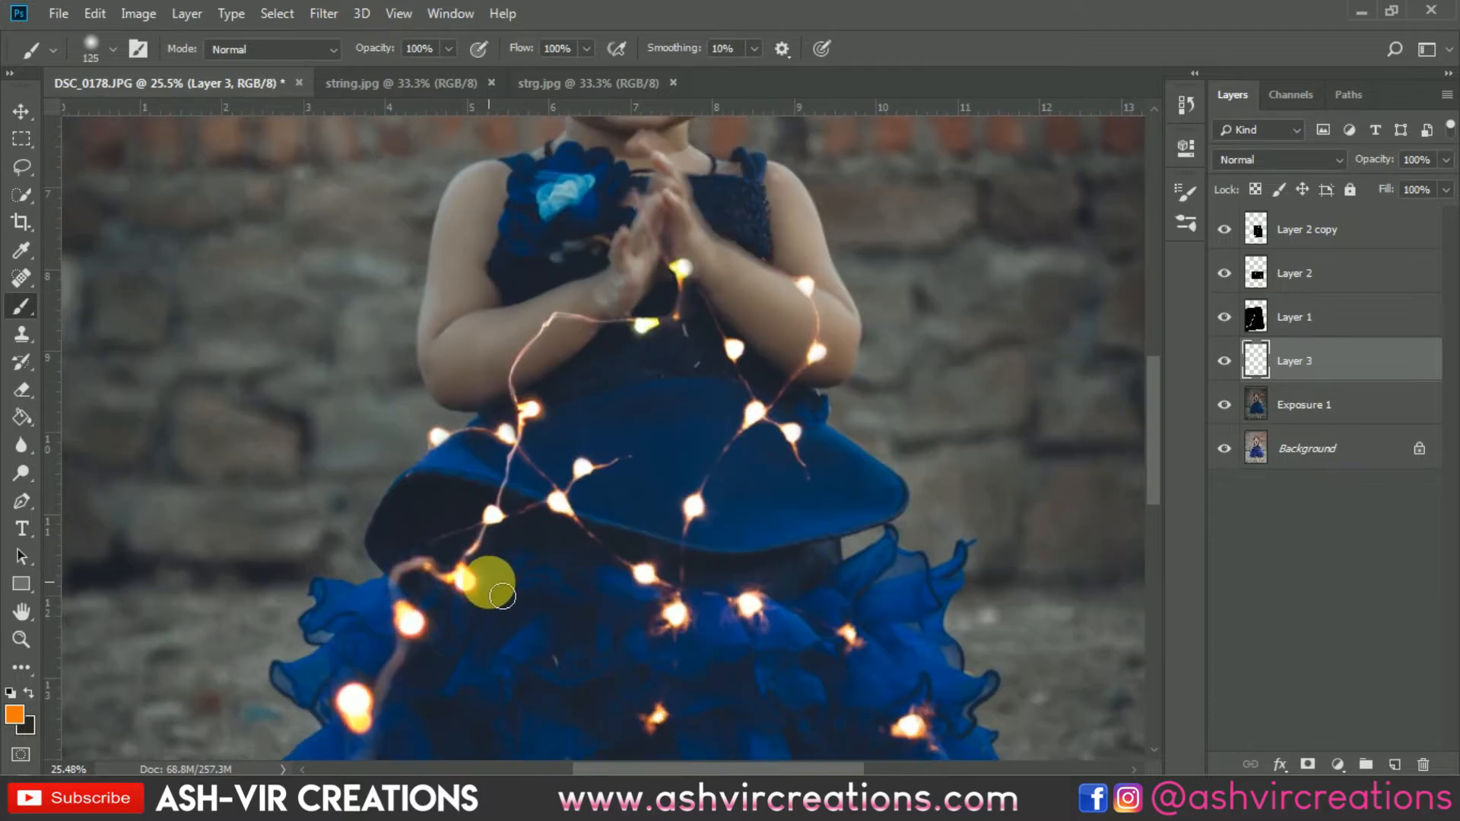
key(bracketright)
key(bracketright)
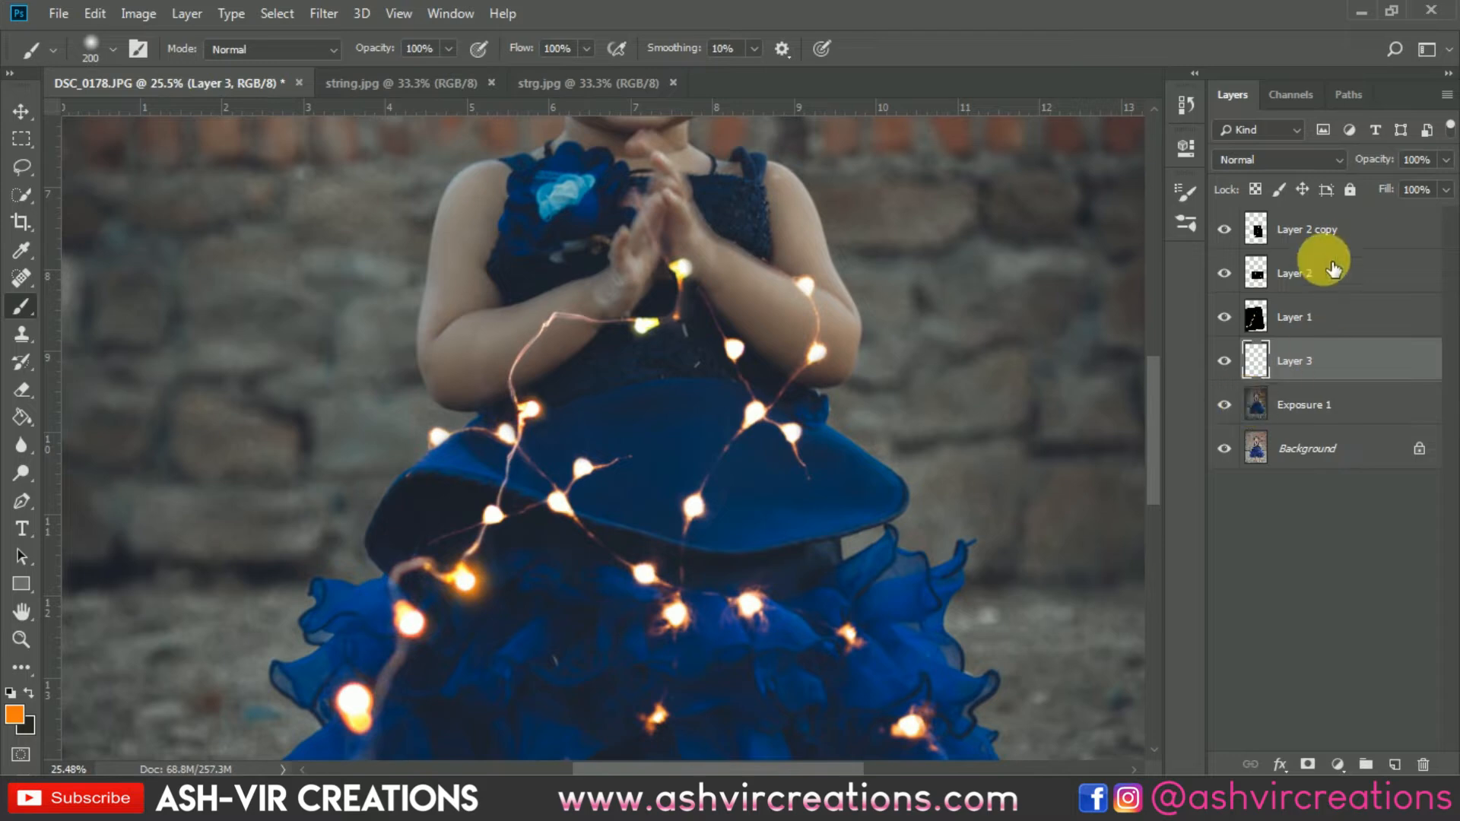
click(1272, 154)
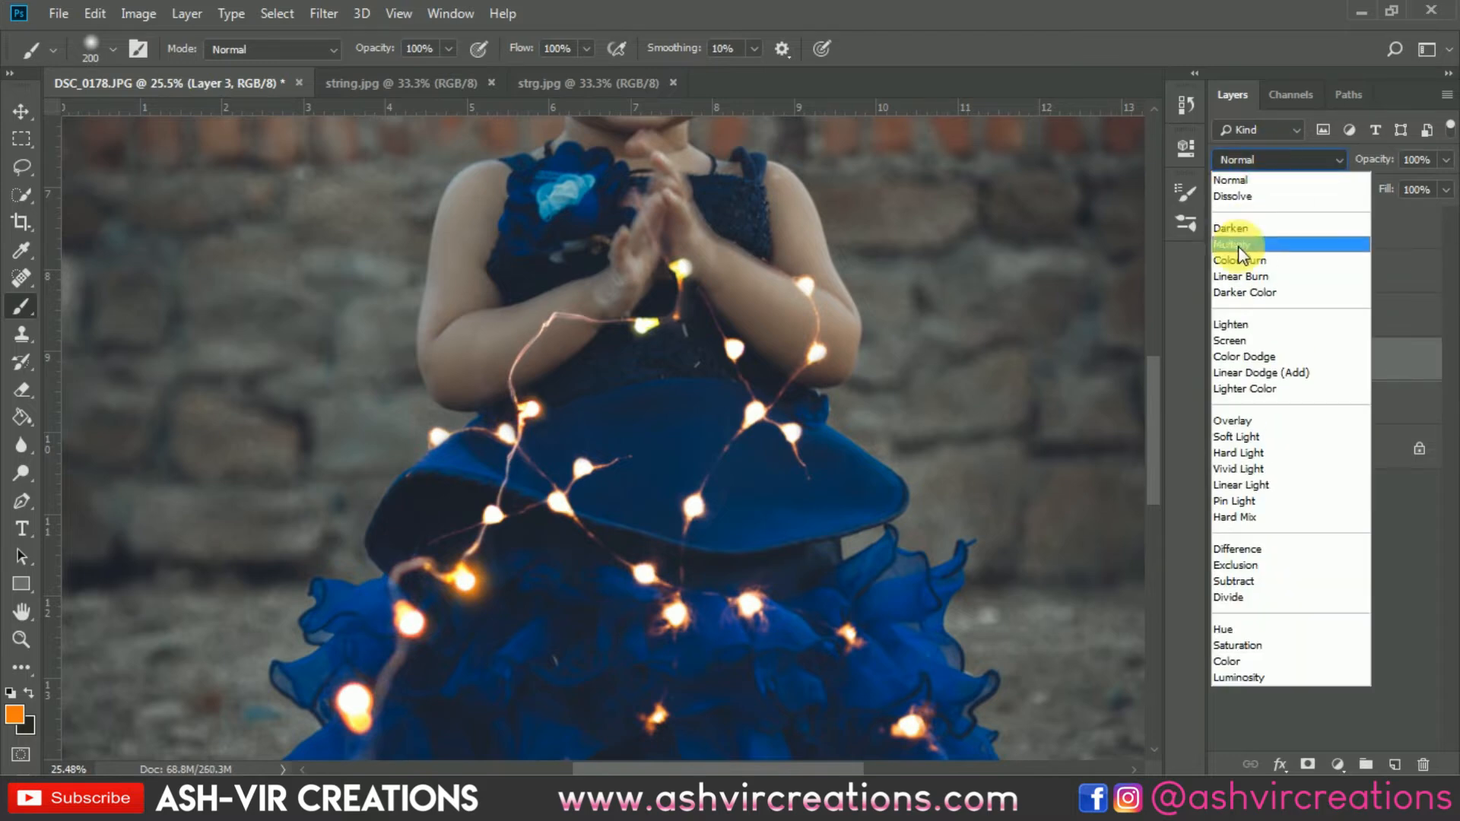
click(1243, 338)
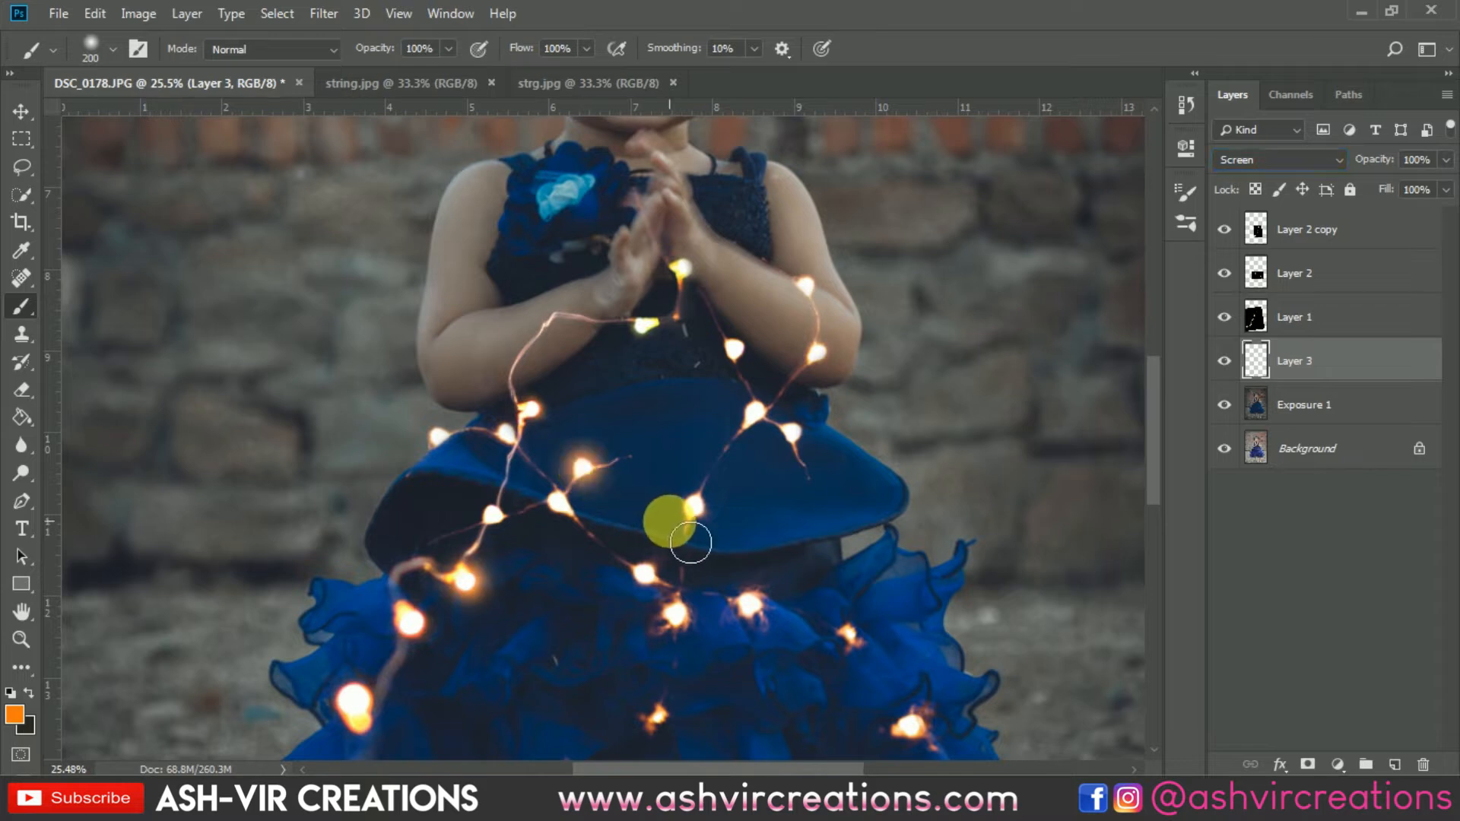
Paint soft orange glows on Layer 3 over the bulbs around the arms, bodice and waist, using brush sizes of about 125 to 200 px.
key(bracketleft)
click(559, 502)
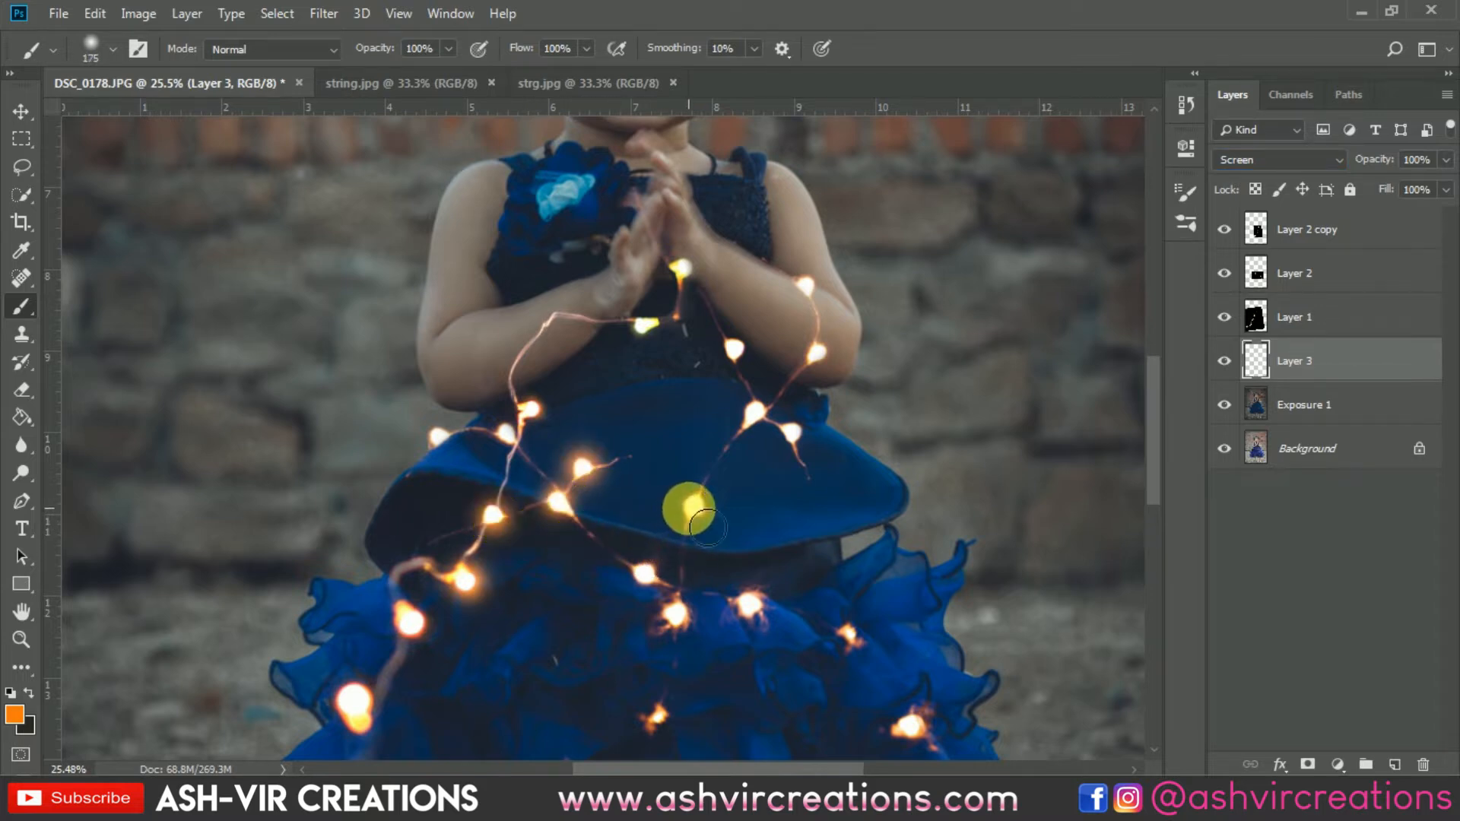
click(694, 505)
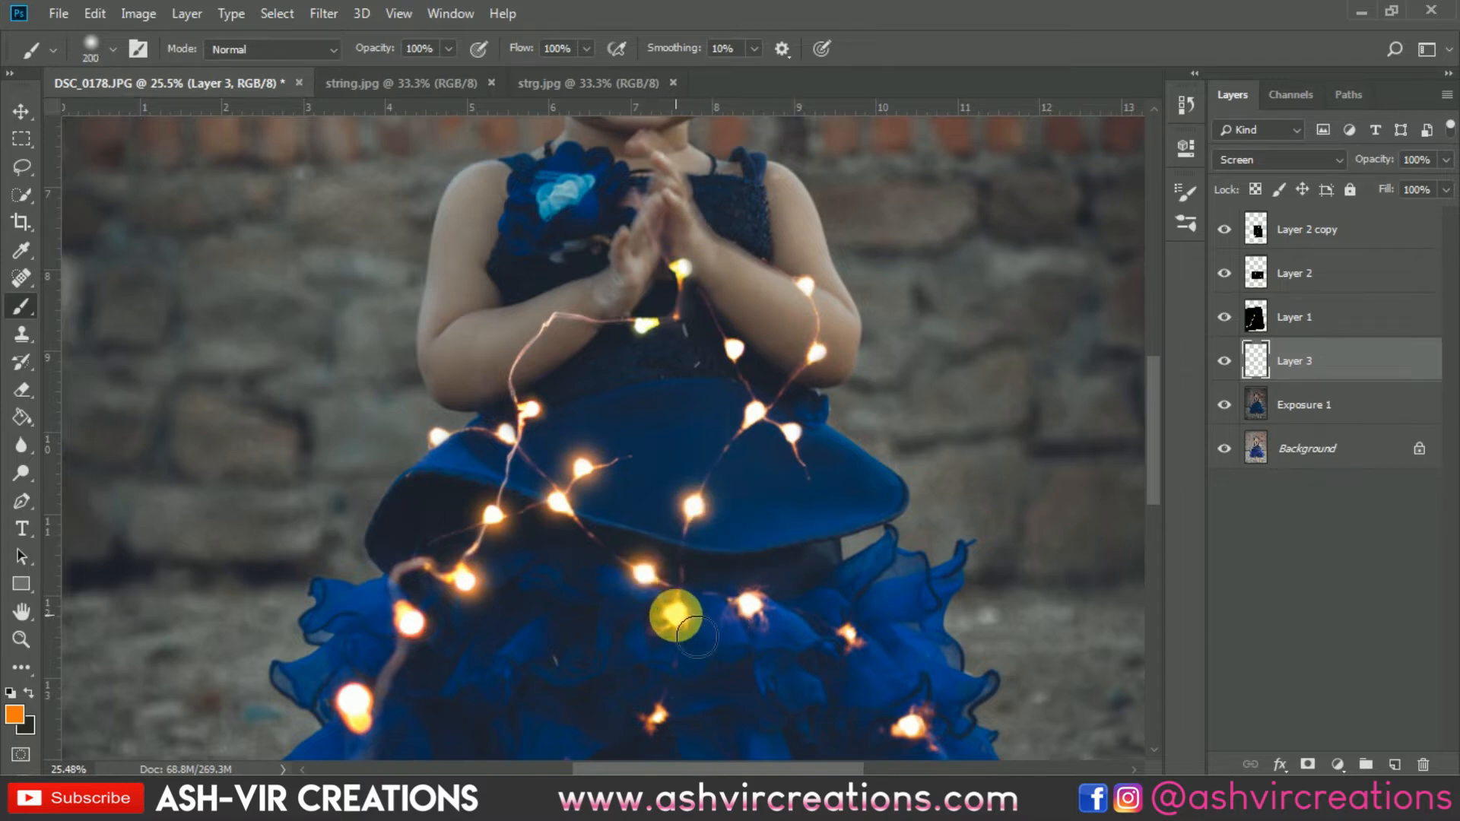
click(675, 614)
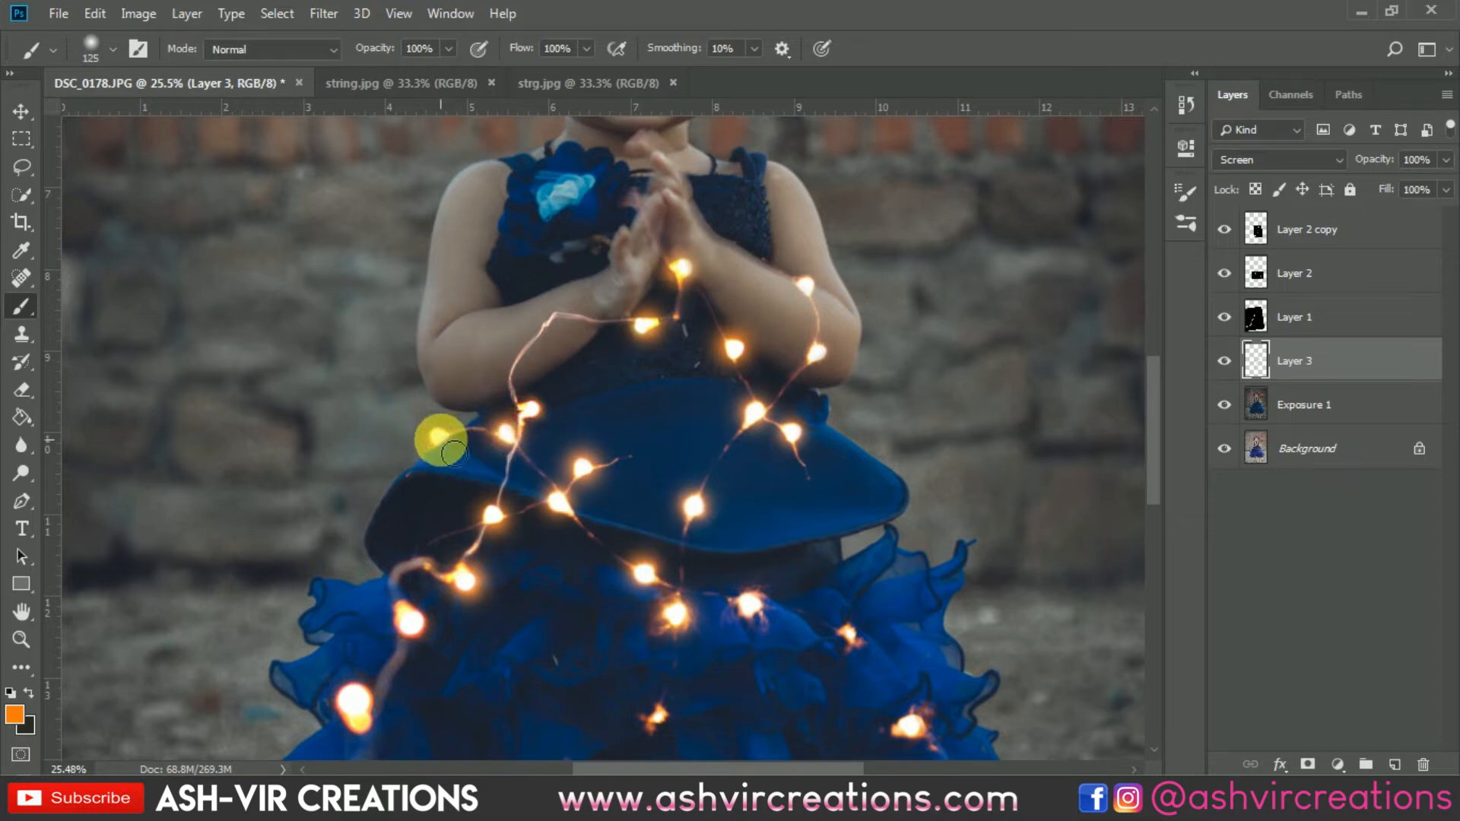
key(bracketright)
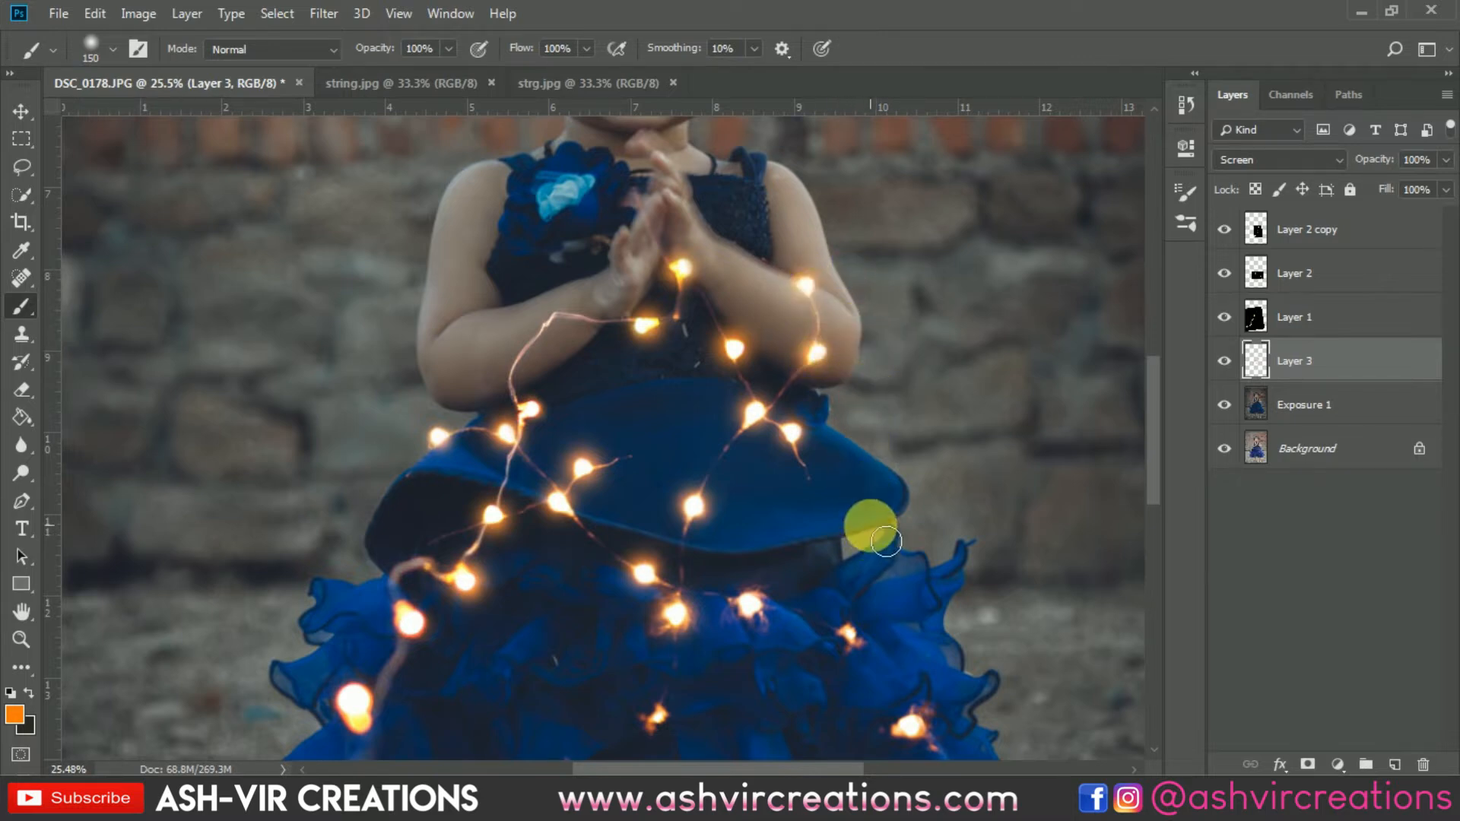
Paint orange glows on Layer 3 over the remaining bulbs on the lower skirt with a 175 px brush.
drag(870, 548, 825, 353)
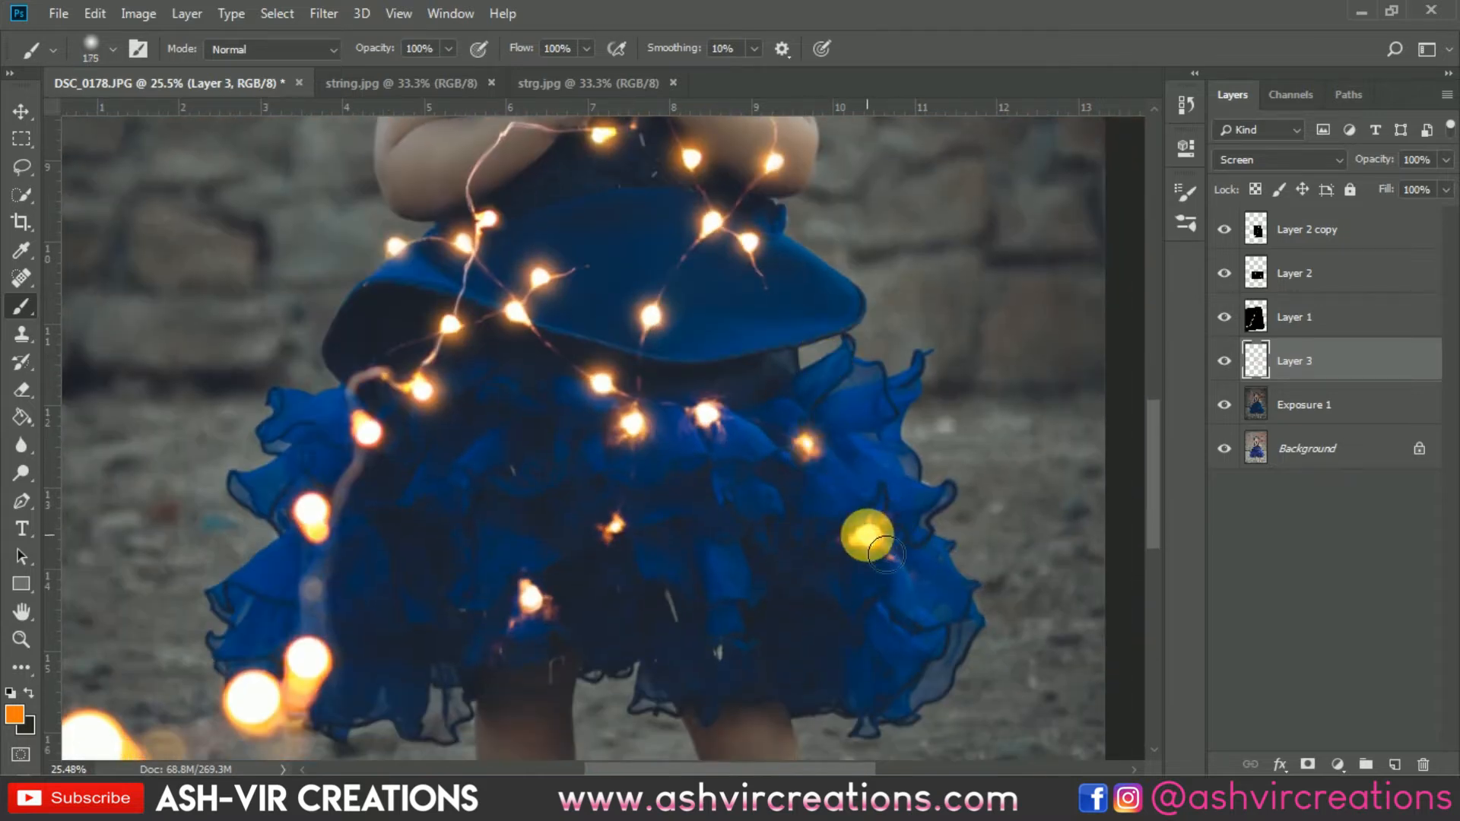
key(bracketleft)
click(535, 609)
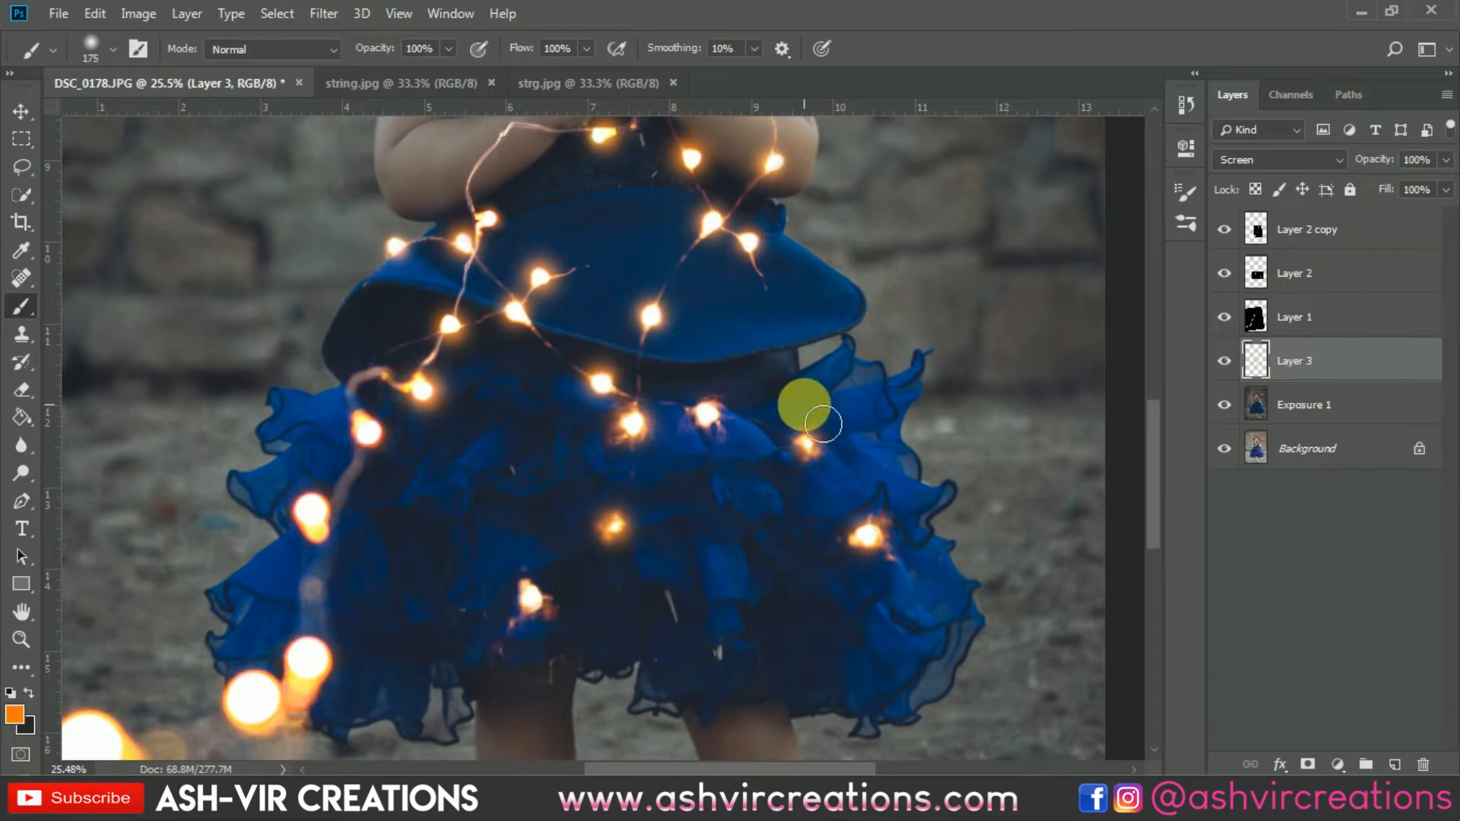
drag(818, 428, 890, 249)
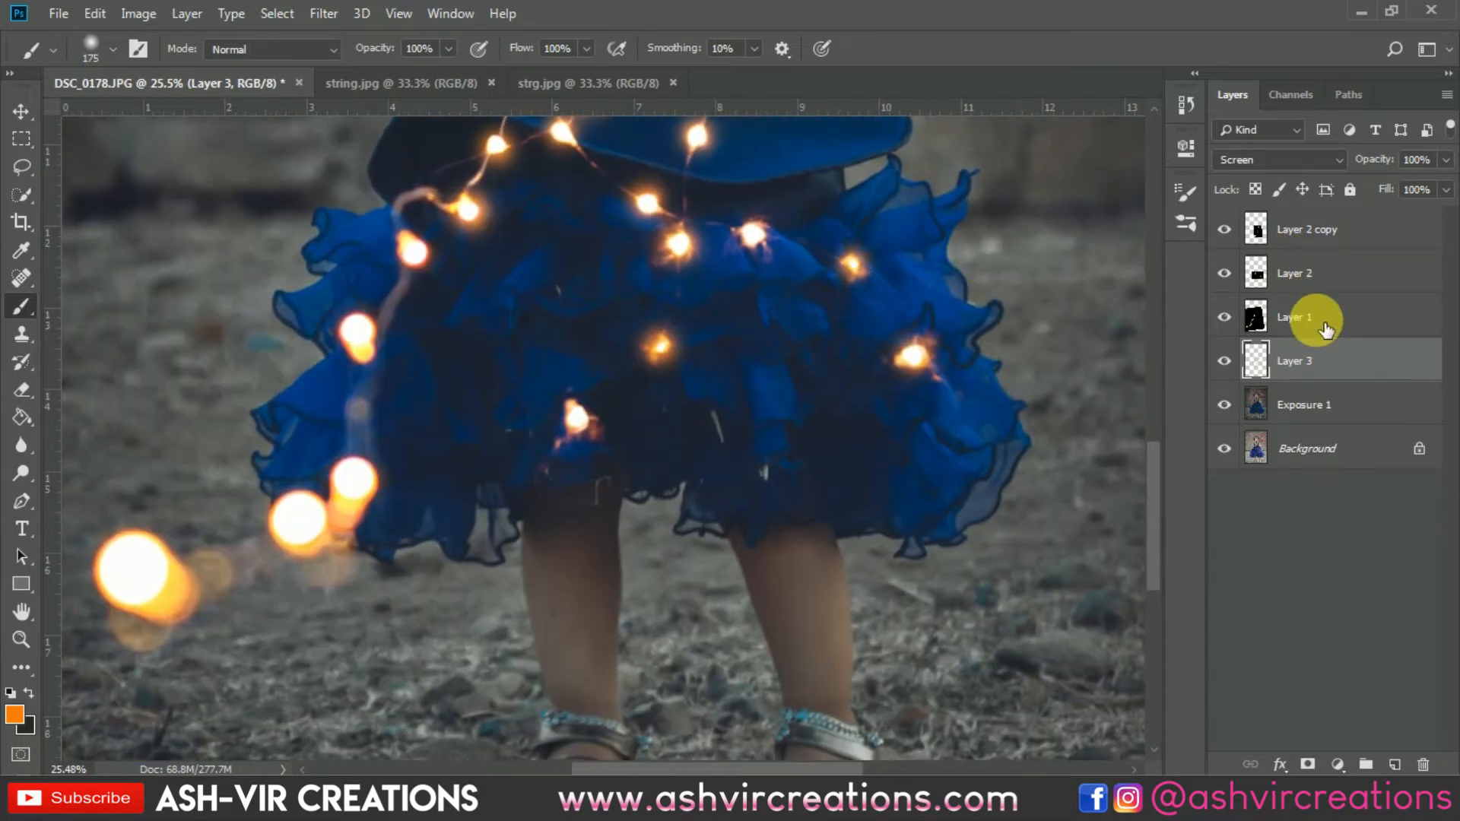
Identify the layer holding the stray bulb near the skirt's hem and erase that bulb from Layer 2 copy with a 150 px eraser.
click(1325, 330)
click(1224, 274)
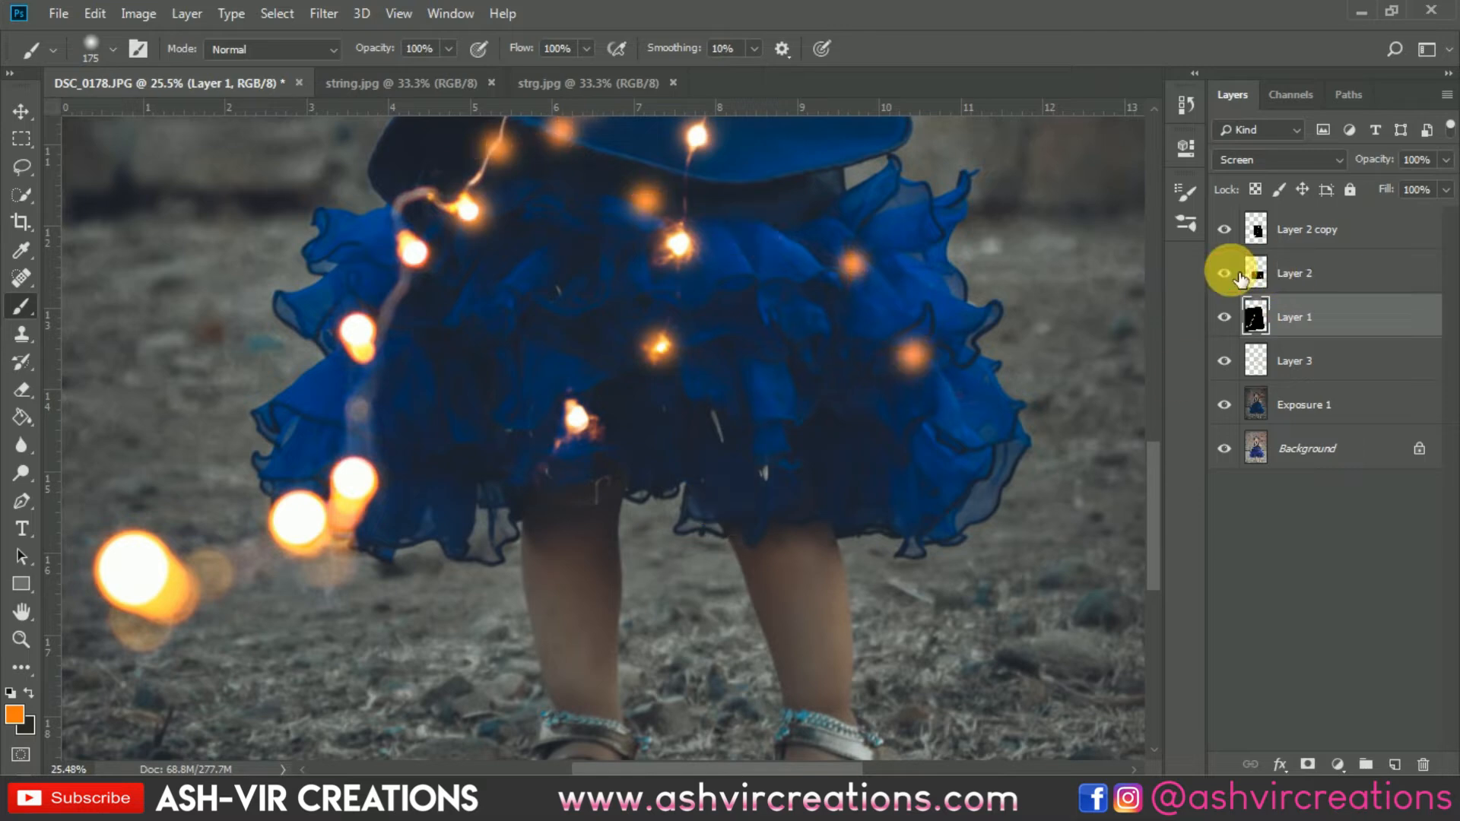
click(1224, 274)
click(1225, 229)
click(1225, 230)
click(1314, 229)
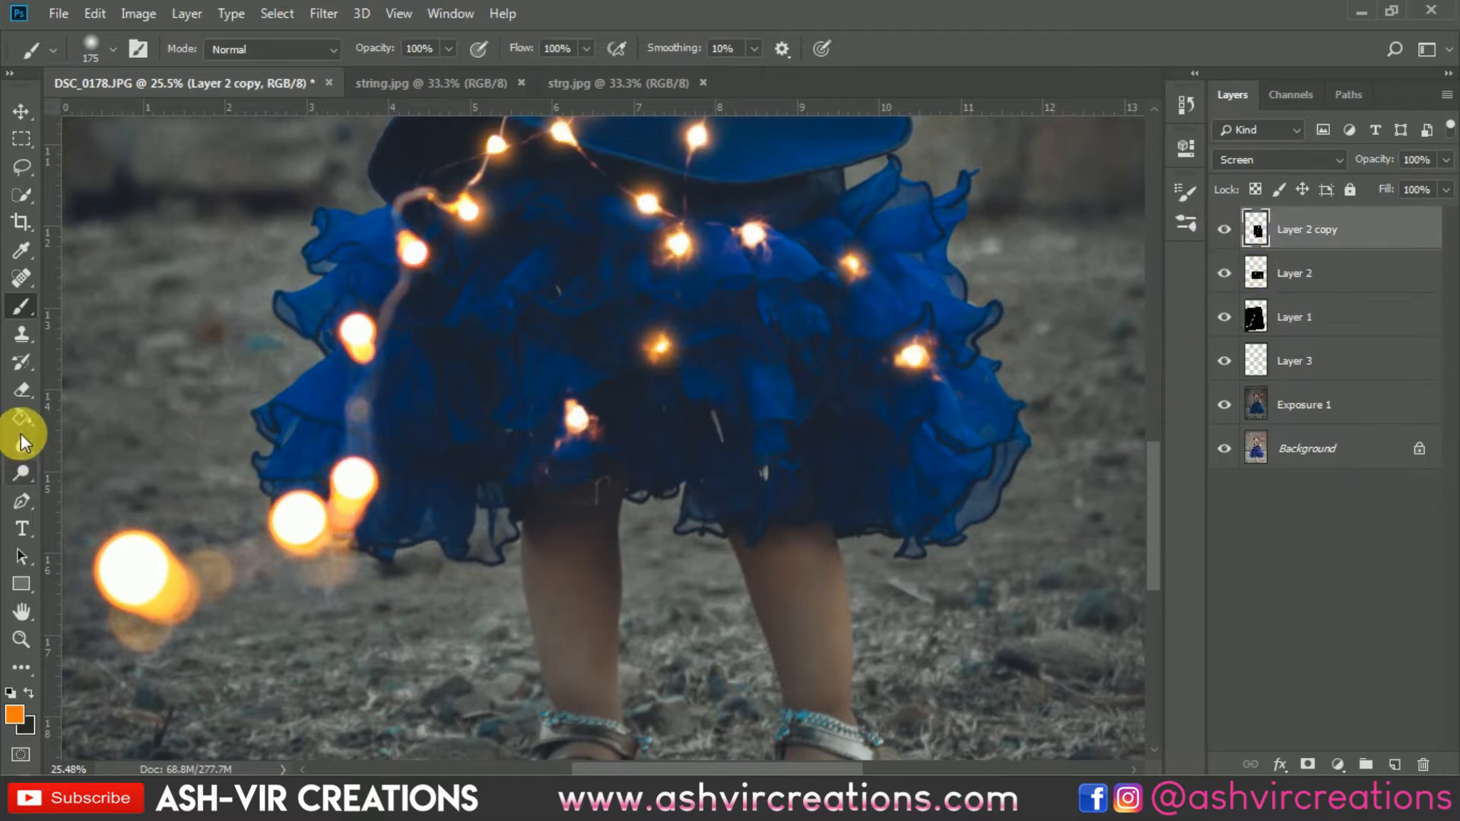
click(21, 390)
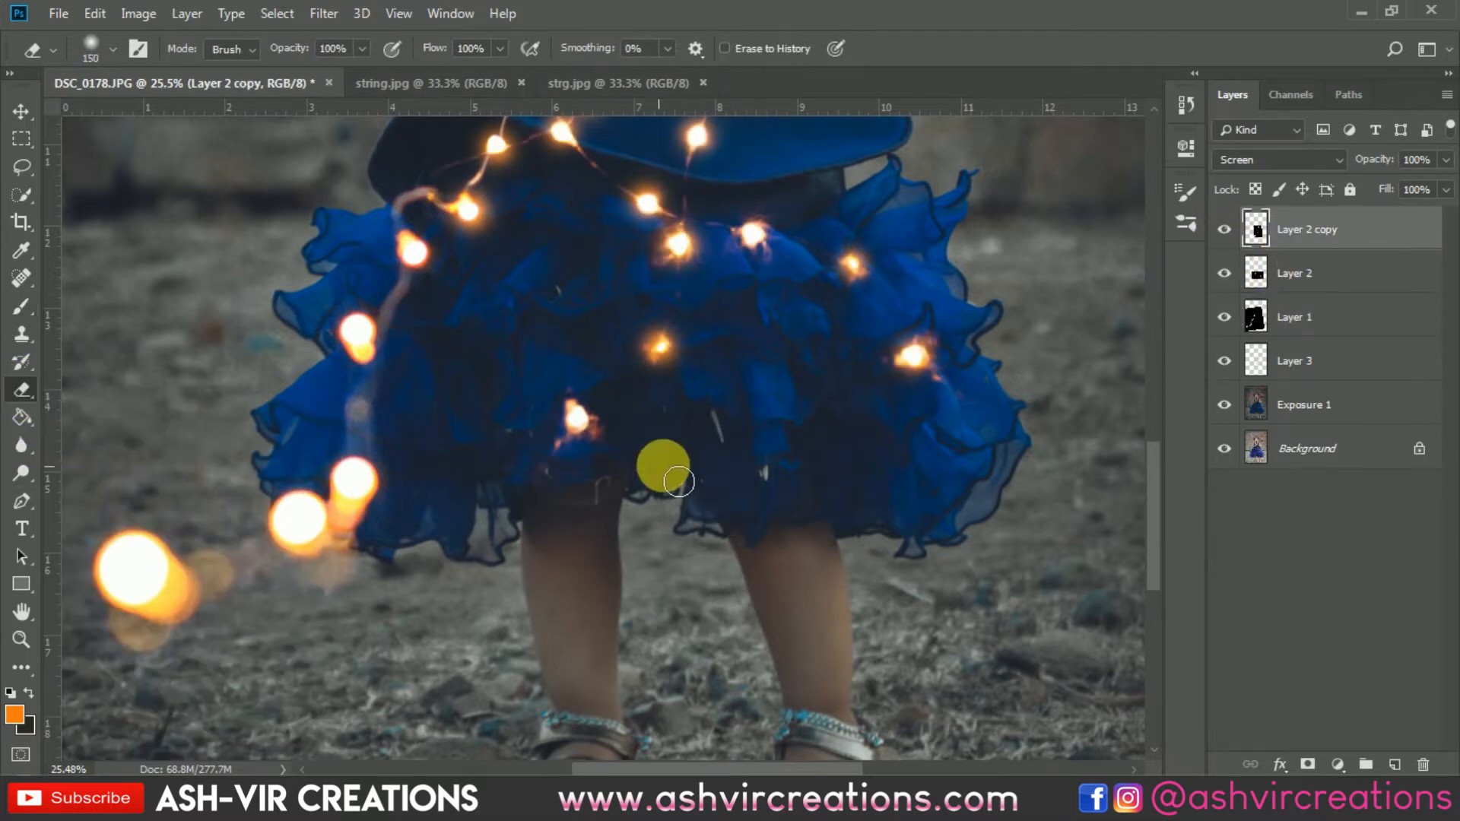
mouse_move(679, 481)
mouse_down()
mouse_move(581, 416)
mouse_move(623, 450)
mouse_move(609, 464)
mouse_move(590, 448)
mouse_move(598, 434)
mouse_move(601, 491)
mouse_move(561, 500)
mouse_move(557, 463)
mouse_move(597, 426)
mouse_up()
drag(771, 370, 811, 560)
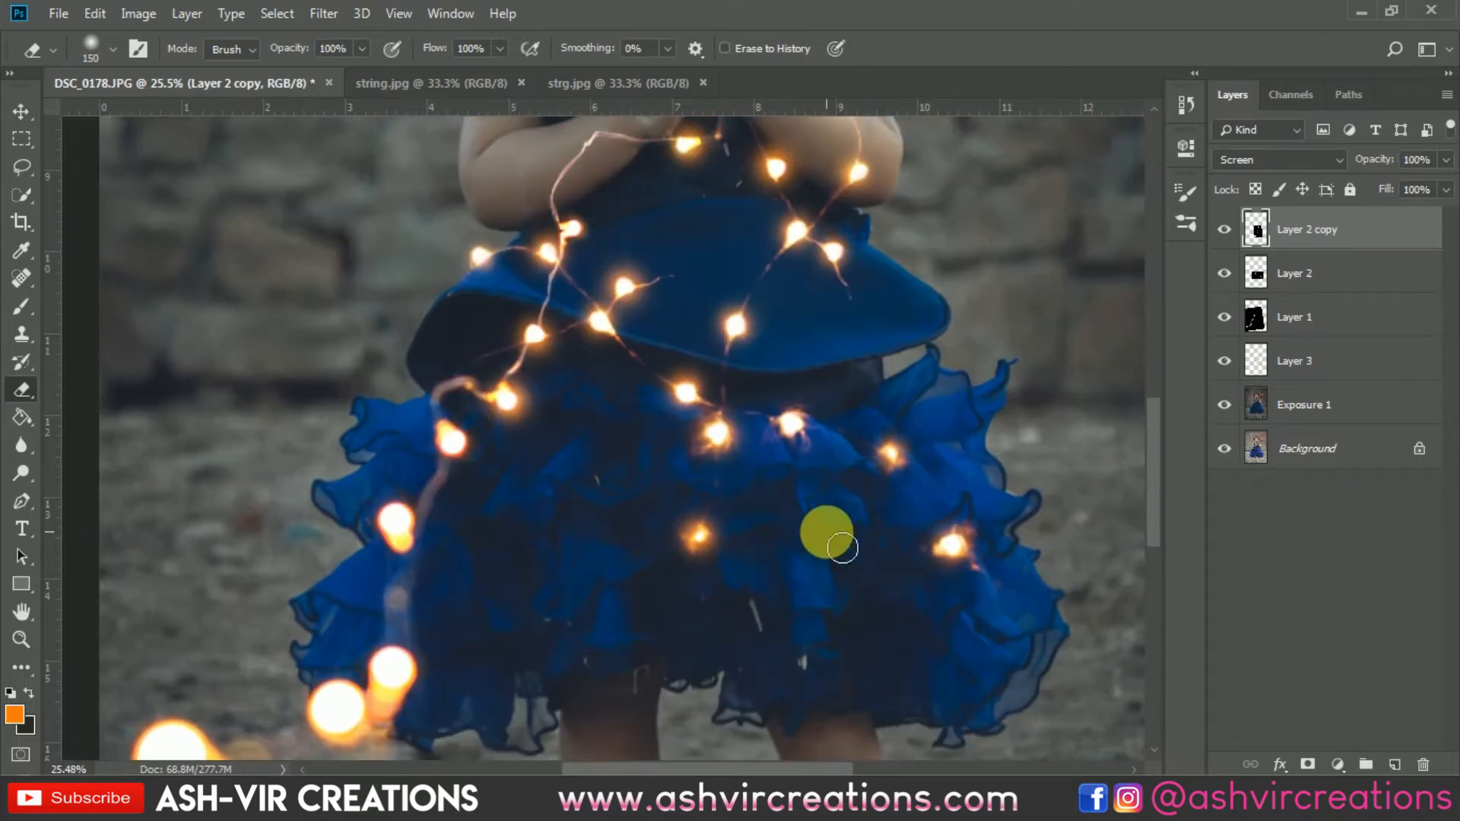
Compare the dress with and without the Layer 2 lights, and examine the glow effect across the whole portrait.
click(1226, 274)
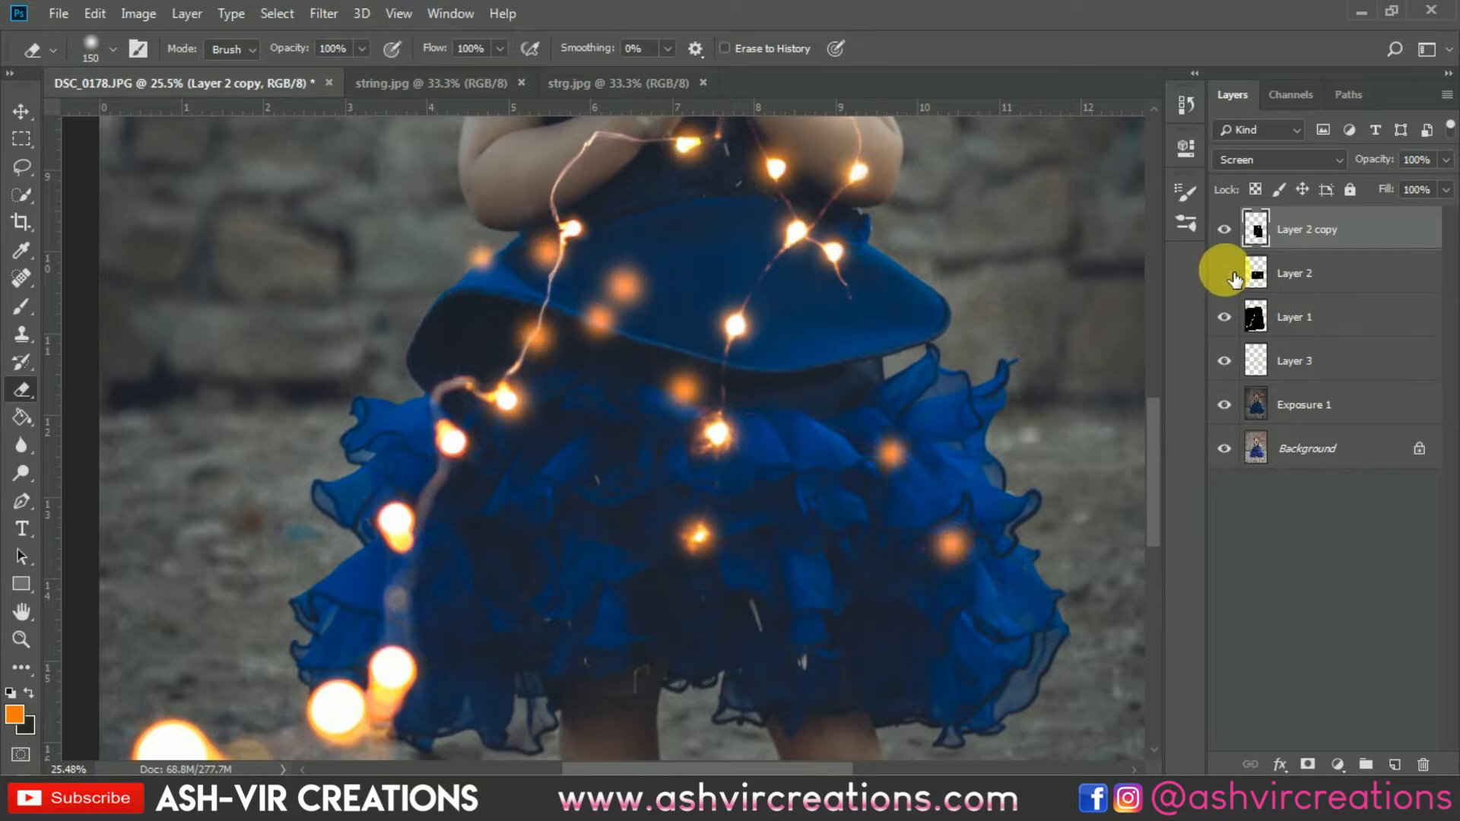
click(1226, 274)
click(1226, 274)
click(1226, 274)
click(1233, 275)
click(1233, 276)
click(1233, 275)
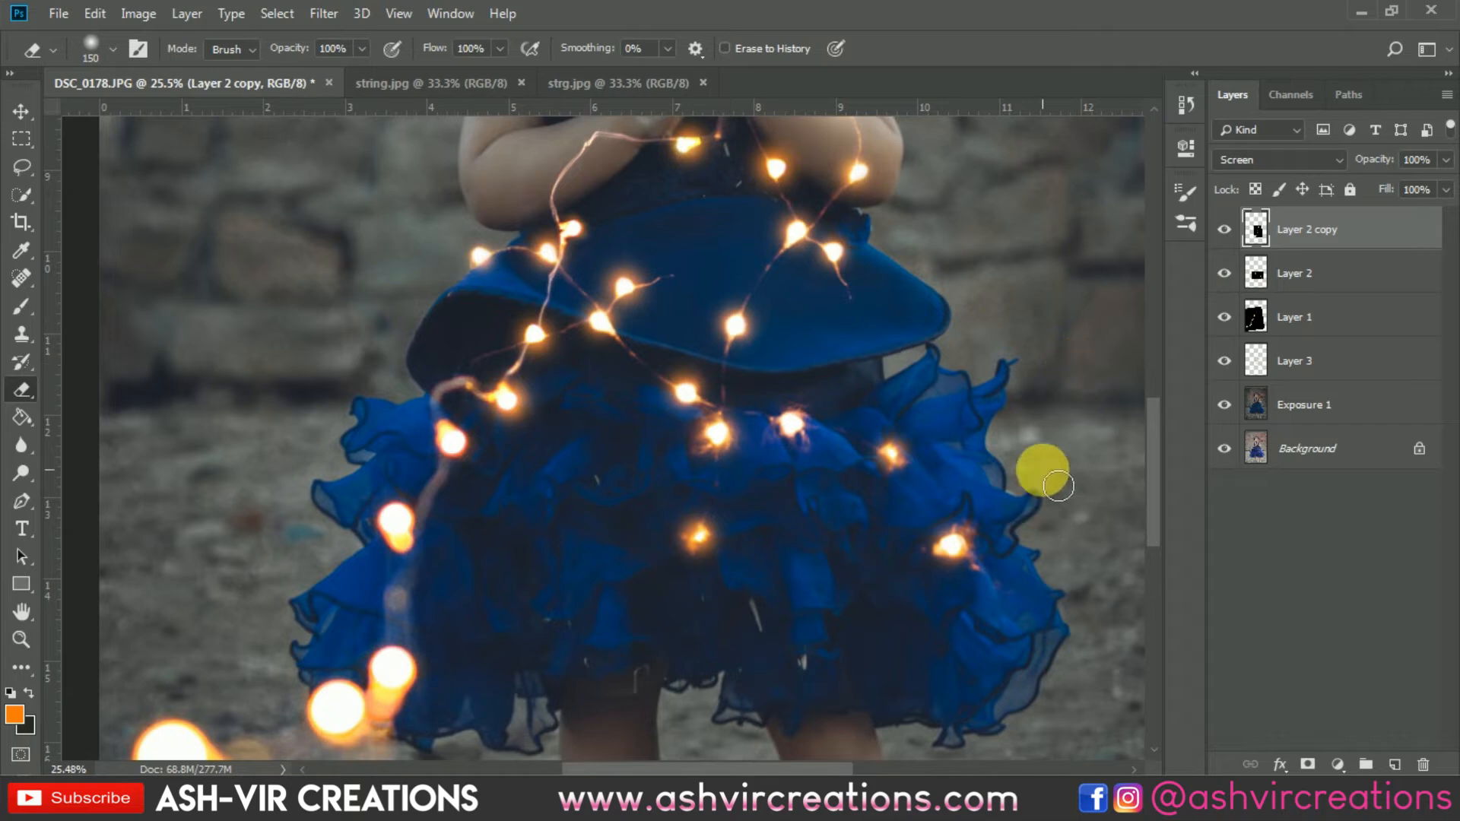
key(ctrl+0)
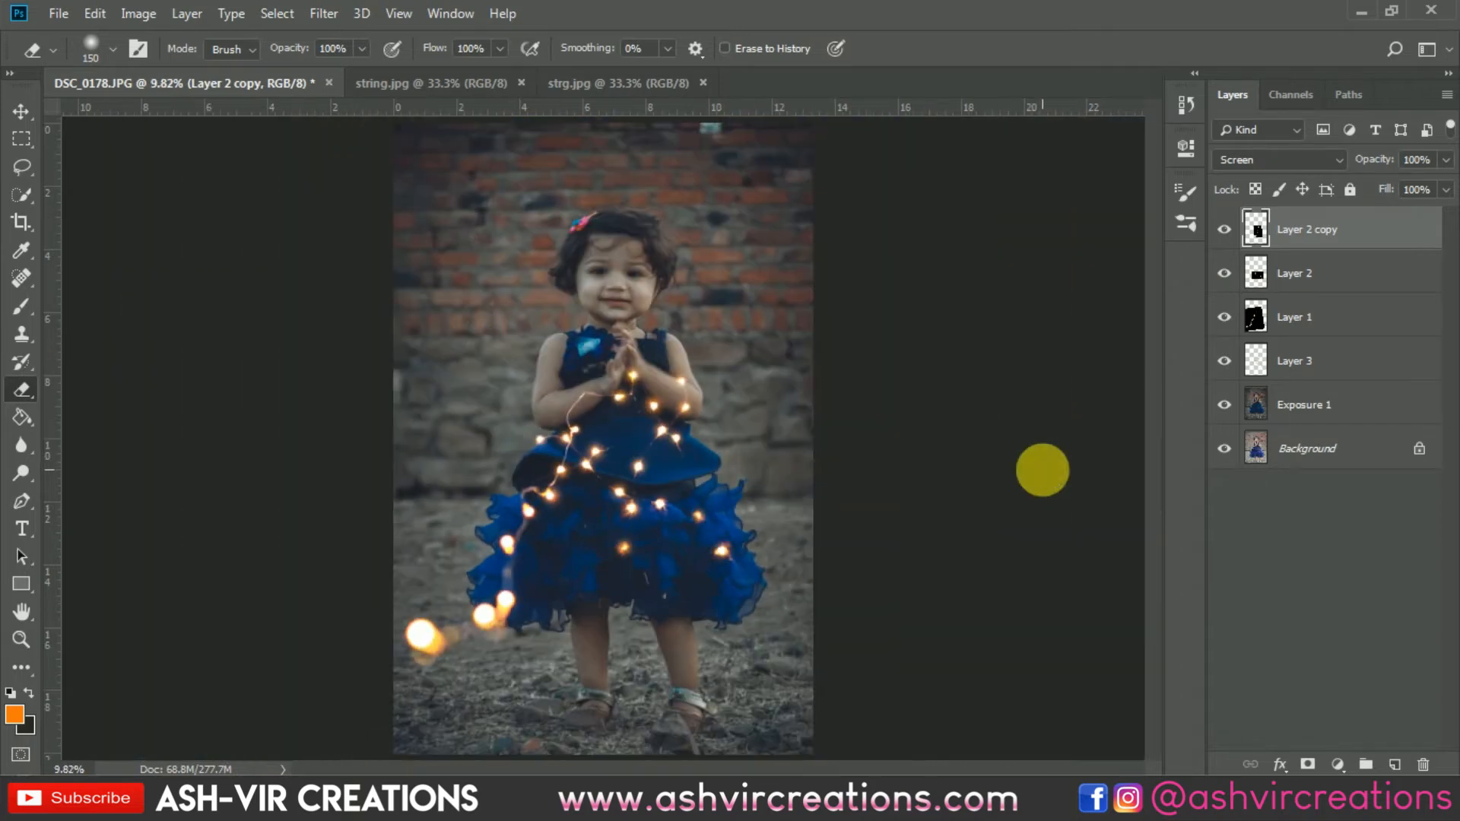
click(20, 111)
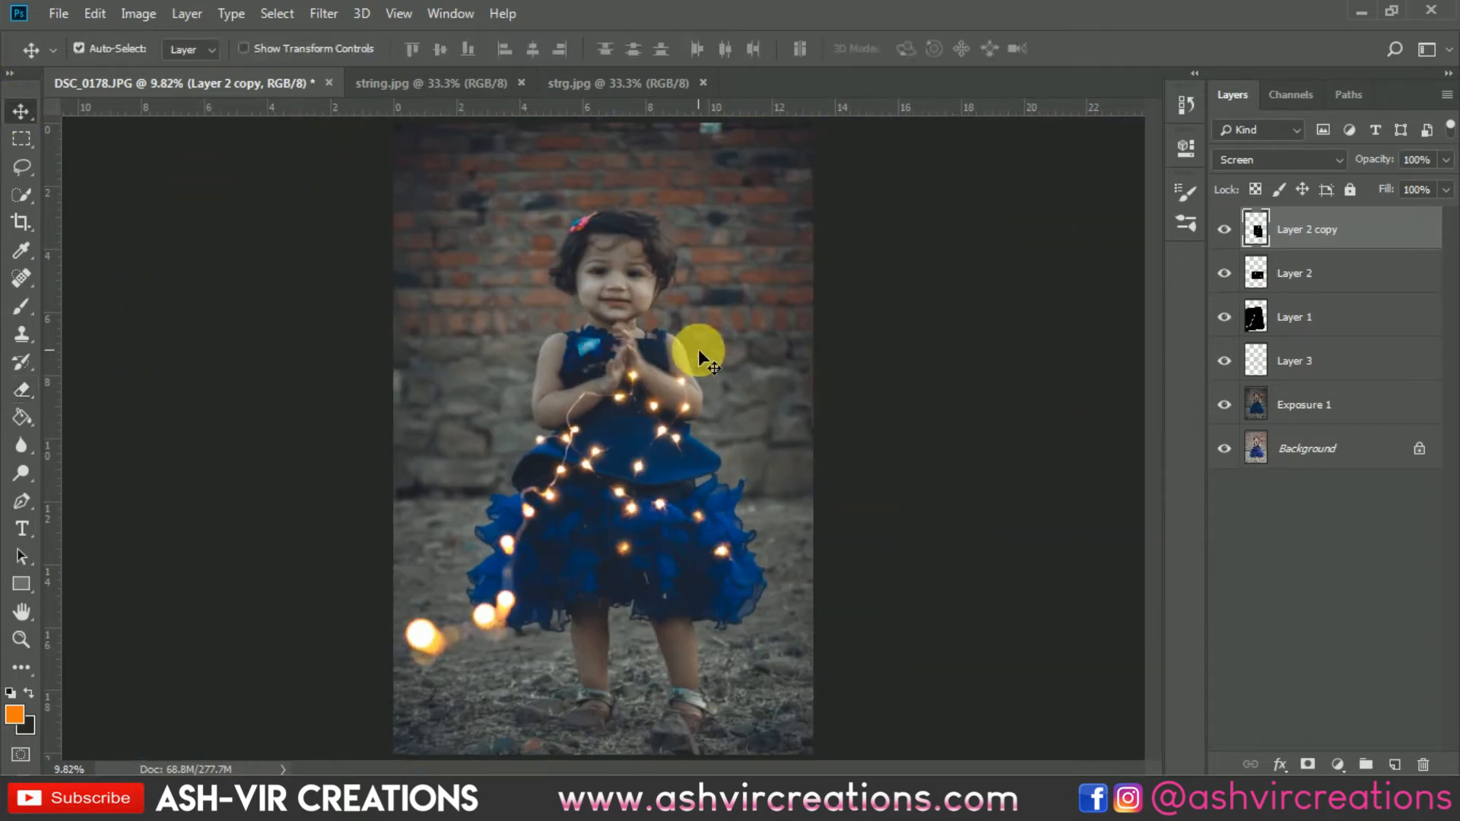
scroll(698, 351, down, 4)
scroll(697, 359, up, 1)
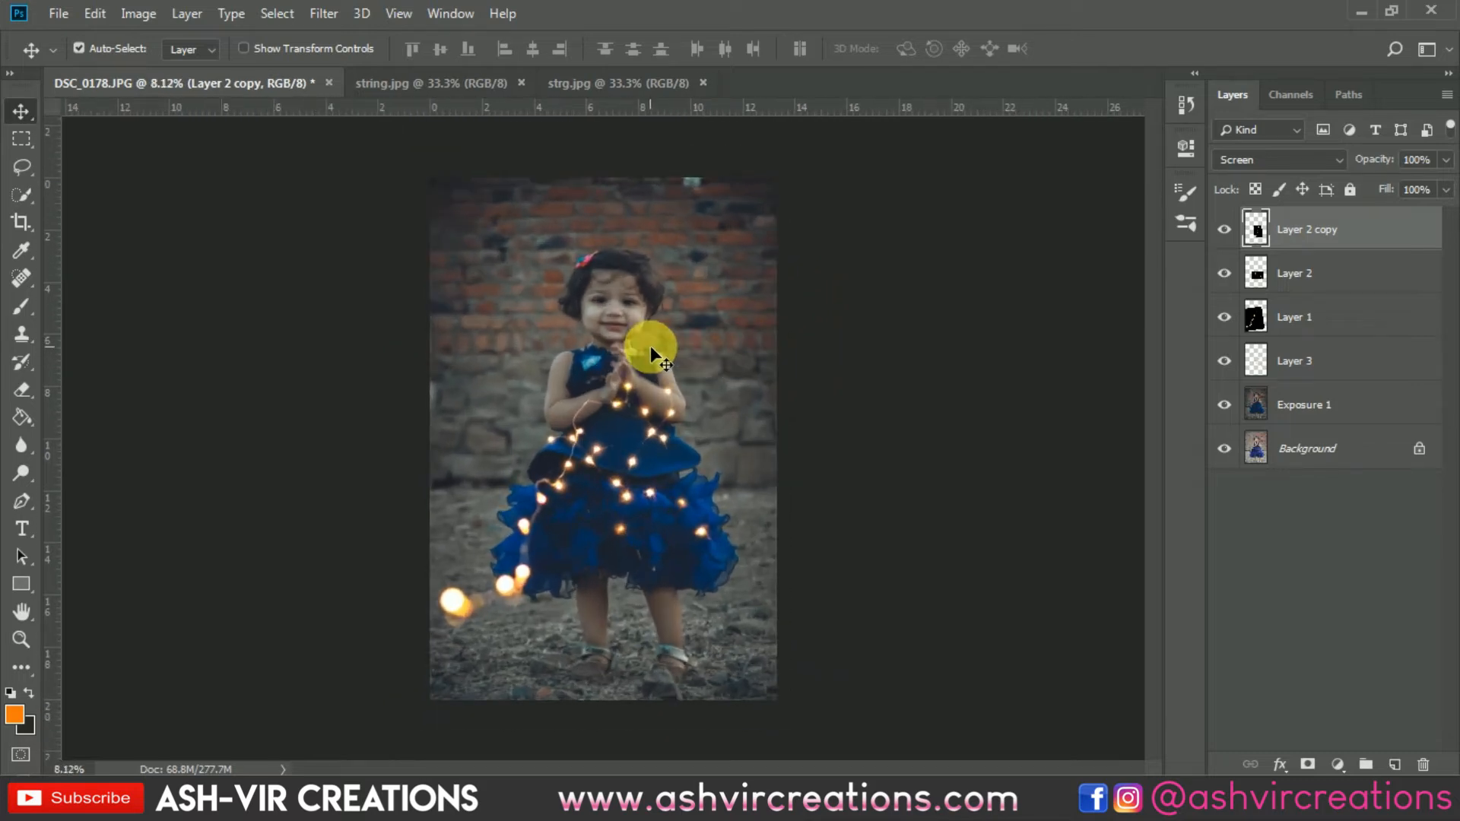
scroll(651, 348, up, 1)
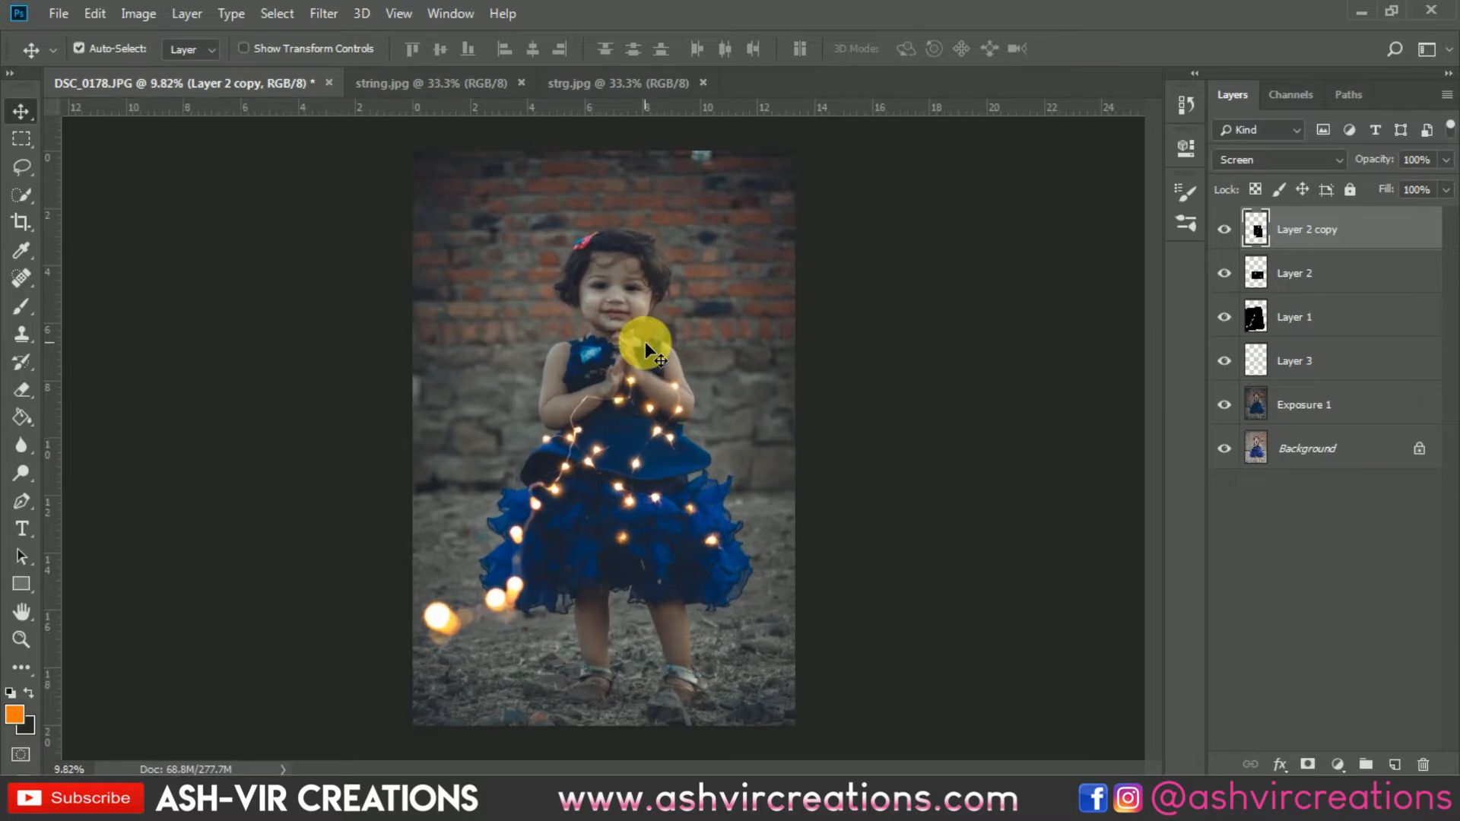
scroll(645, 341, up, 2)
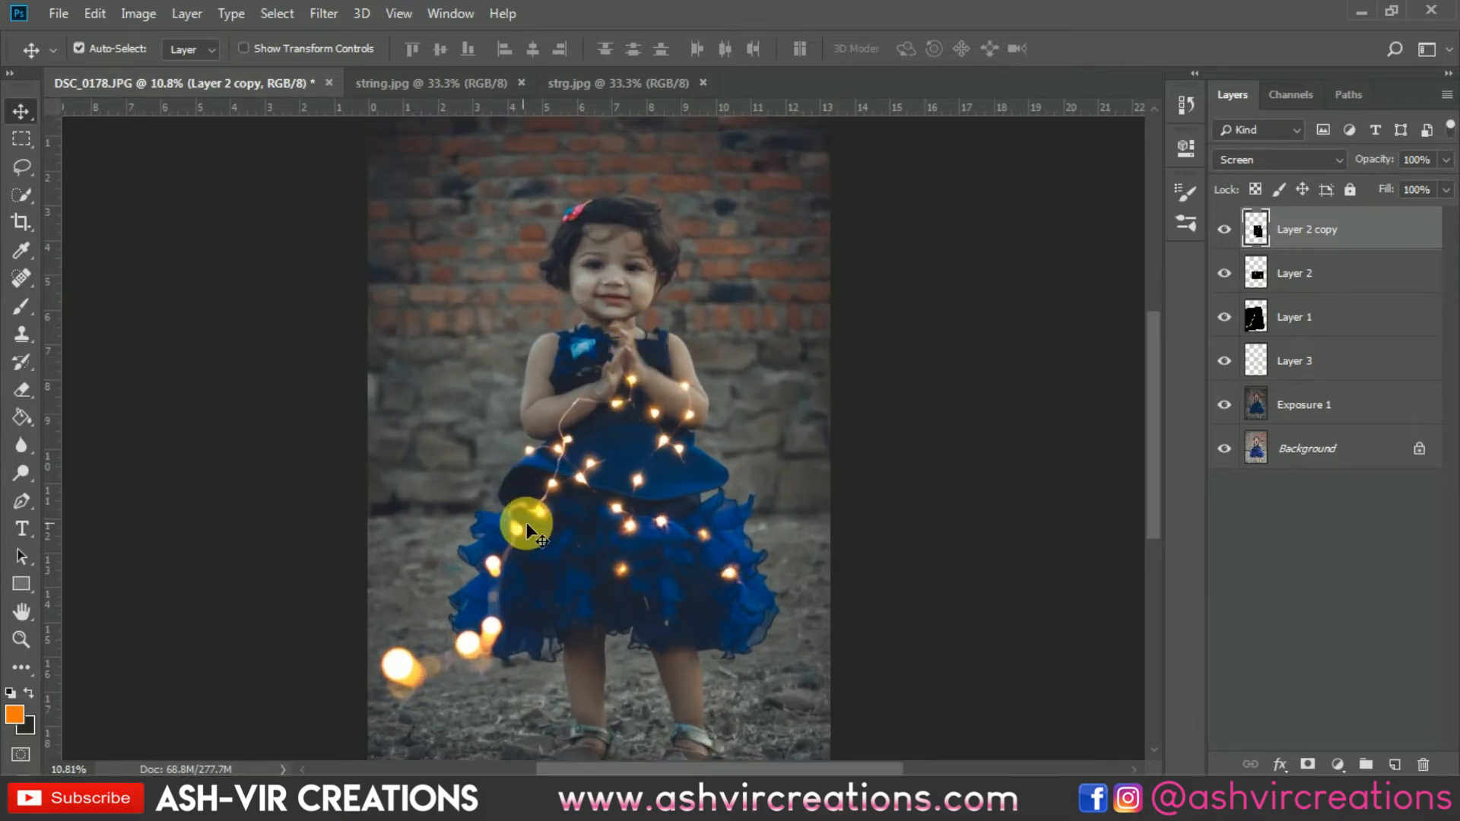
Duplicate the Layer 1 string lights as Layer 1 copy.
click(1298, 316)
right_click(1298, 317)
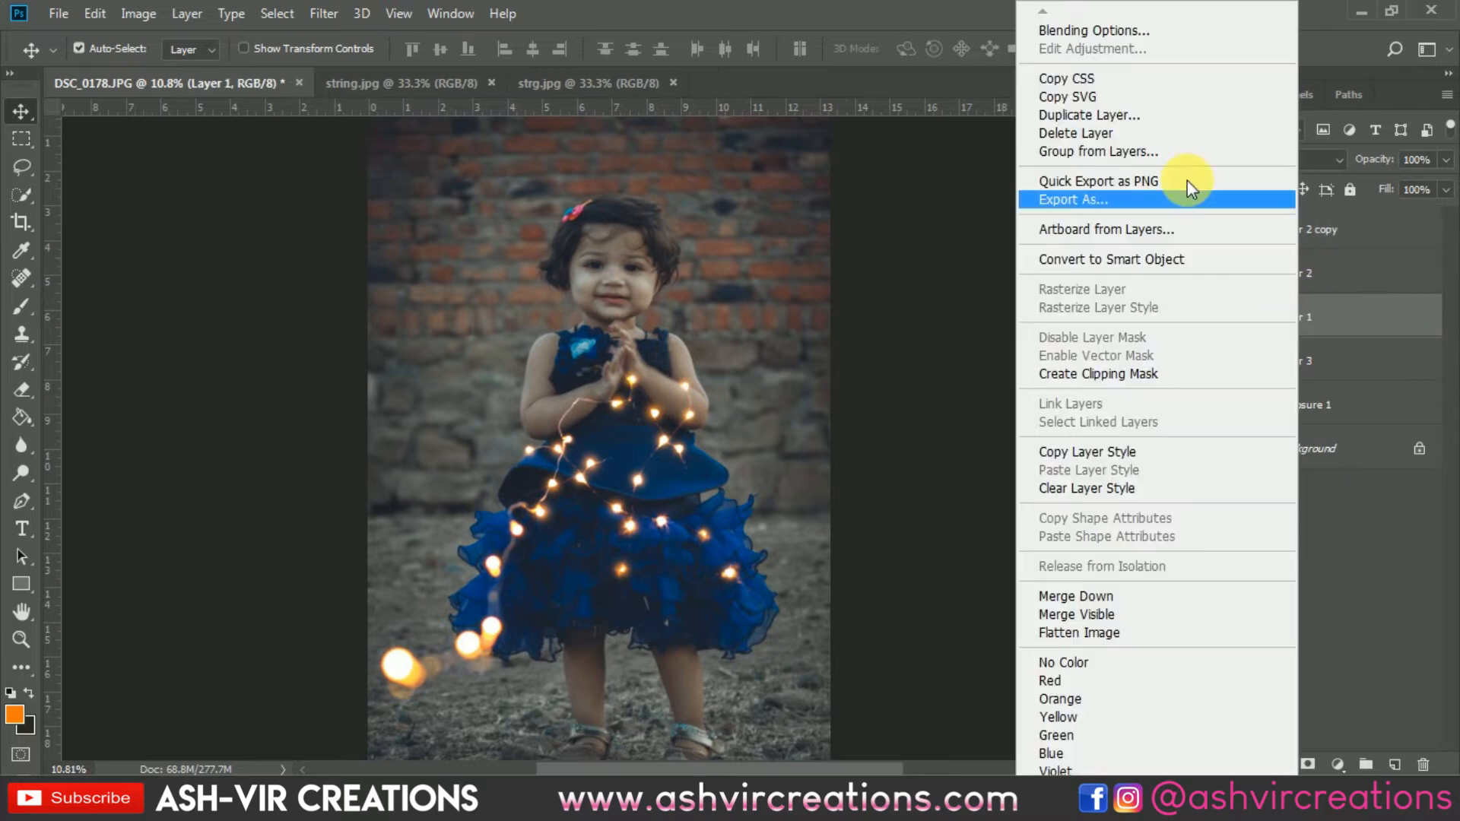
click(1278, 121)
click(905, 204)
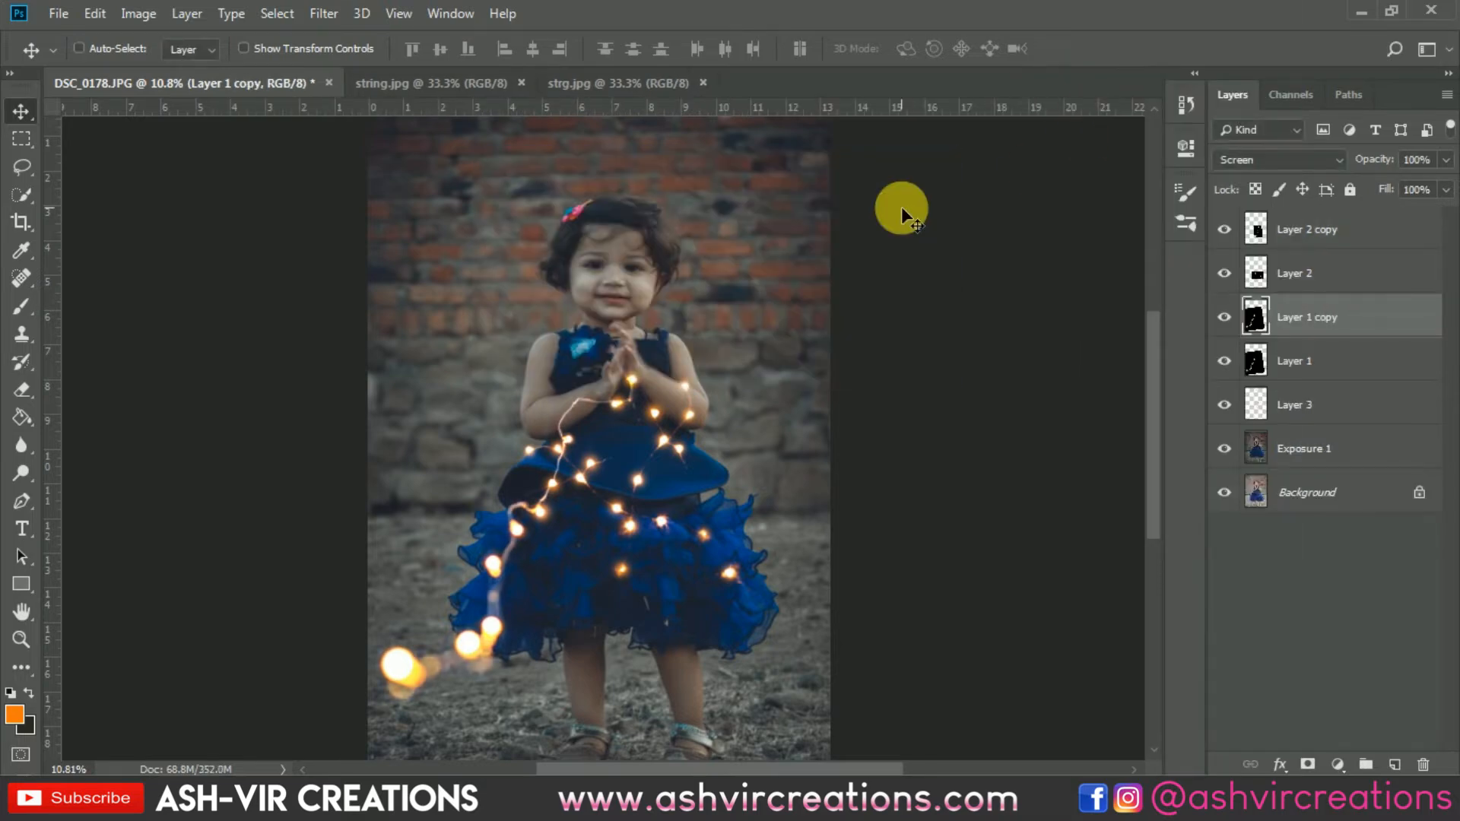
Try flipping the Layer 1 copy lights vertically and rotating them to about 90° so they cross the child's chest.
key(ctrl+t)
right_click(571, 490)
click(685, 459)
drag(686, 455, 851, 432)
drag(975, 171, 560, 584)
drag(609, 394, 544, 368)
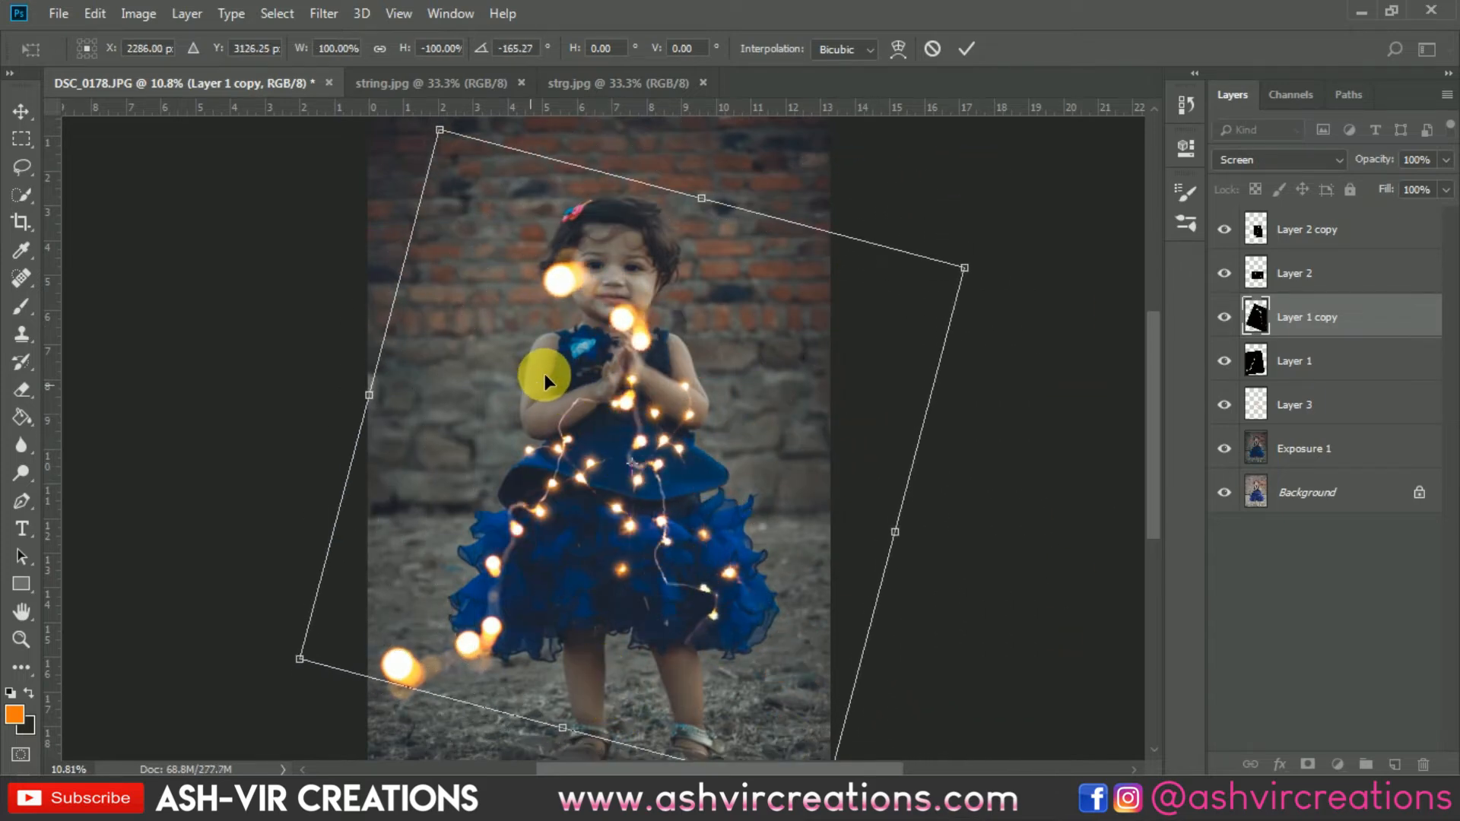
drag(988, 294, 841, 114)
drag(754, 443, 656, 329)
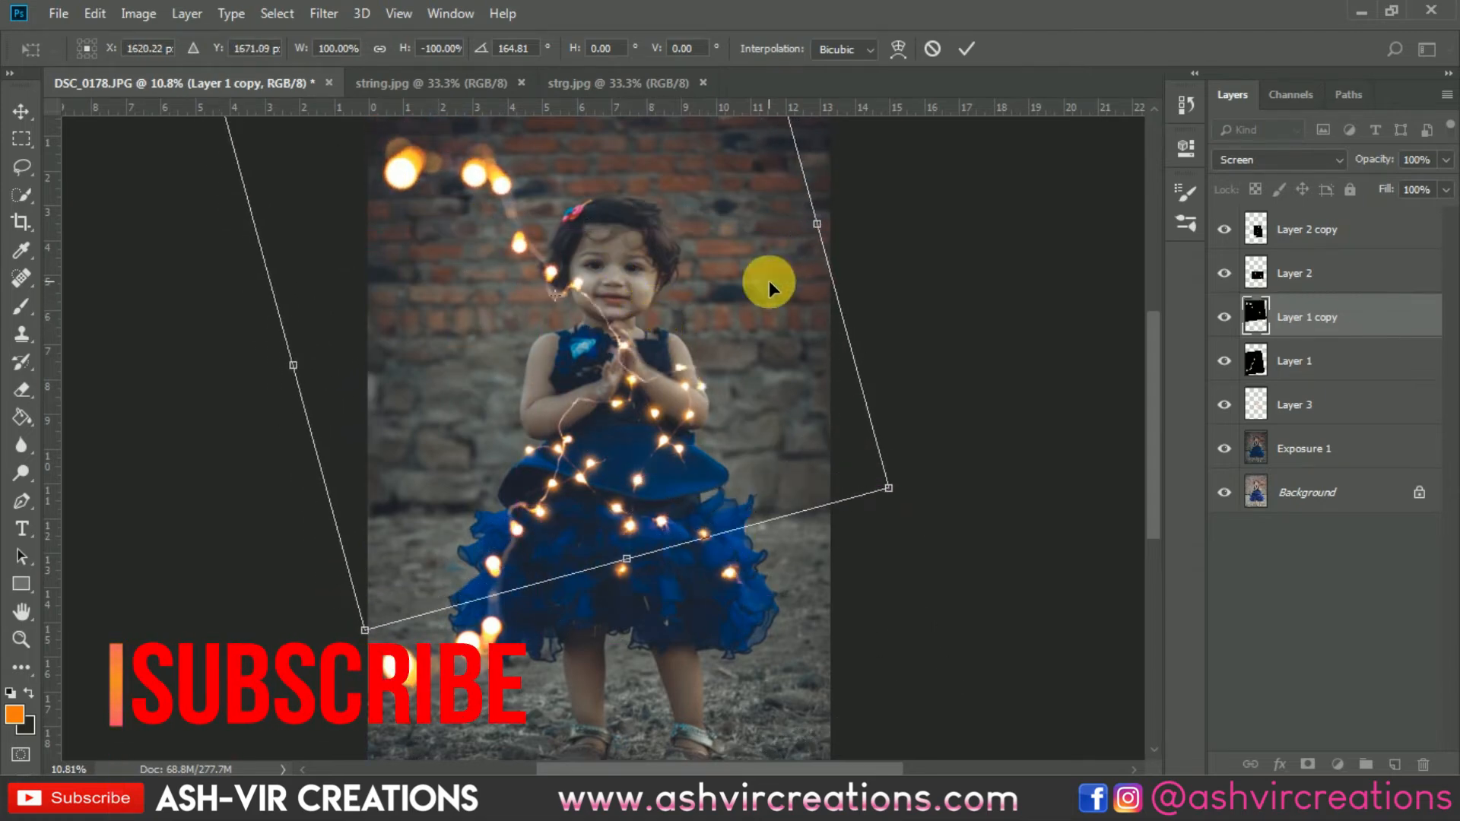
drag(874, 278, 583, 15)
drag(642, 555, 694, 586)
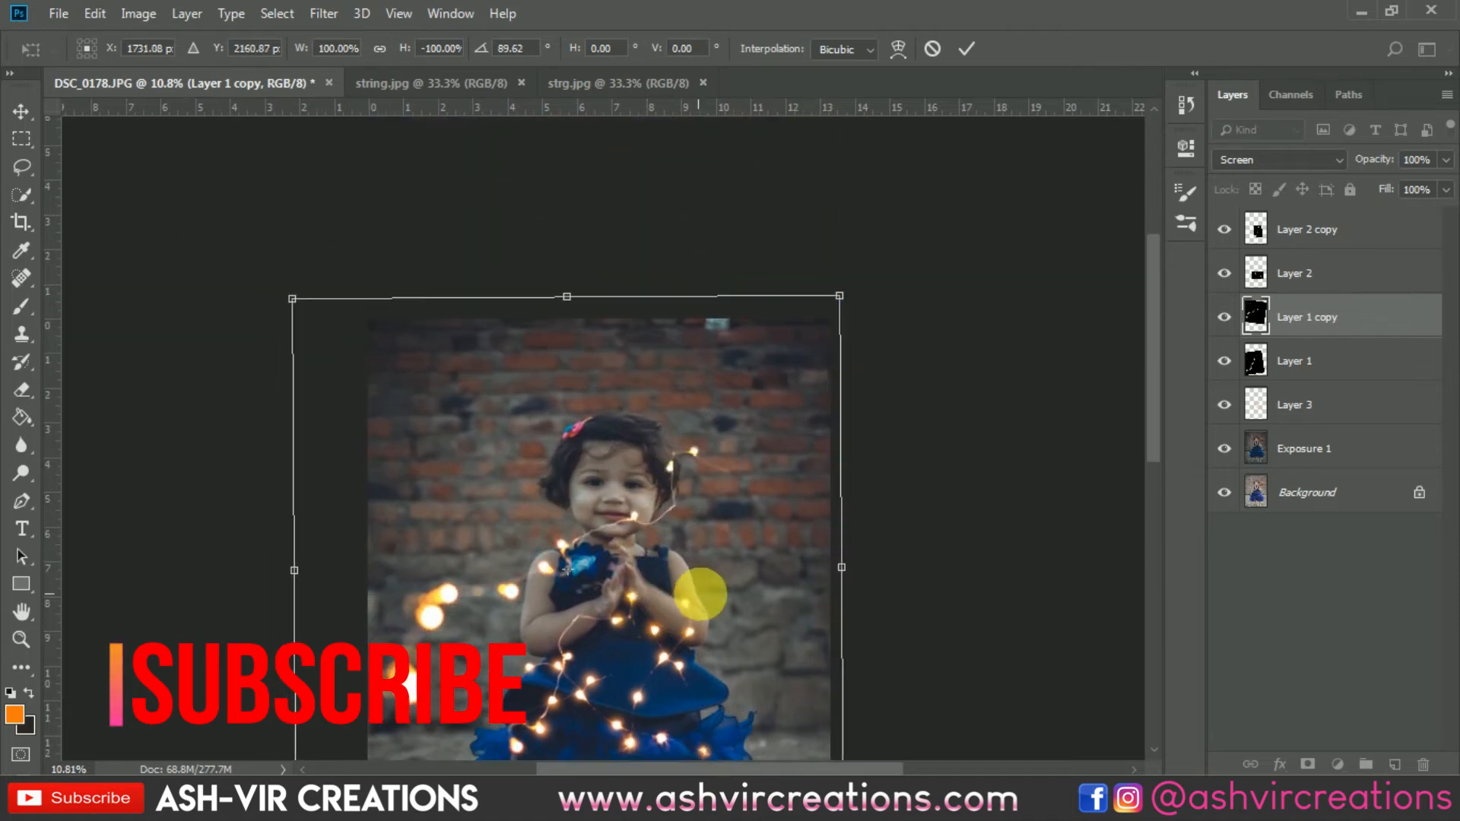
Flip the Layer 1 copy lights back, rotate them to about -49°, and place them from the hands down the right side of the skirt.
right_click(696, 590)
click(732, 566)
drag(694, 532, 905, 606)
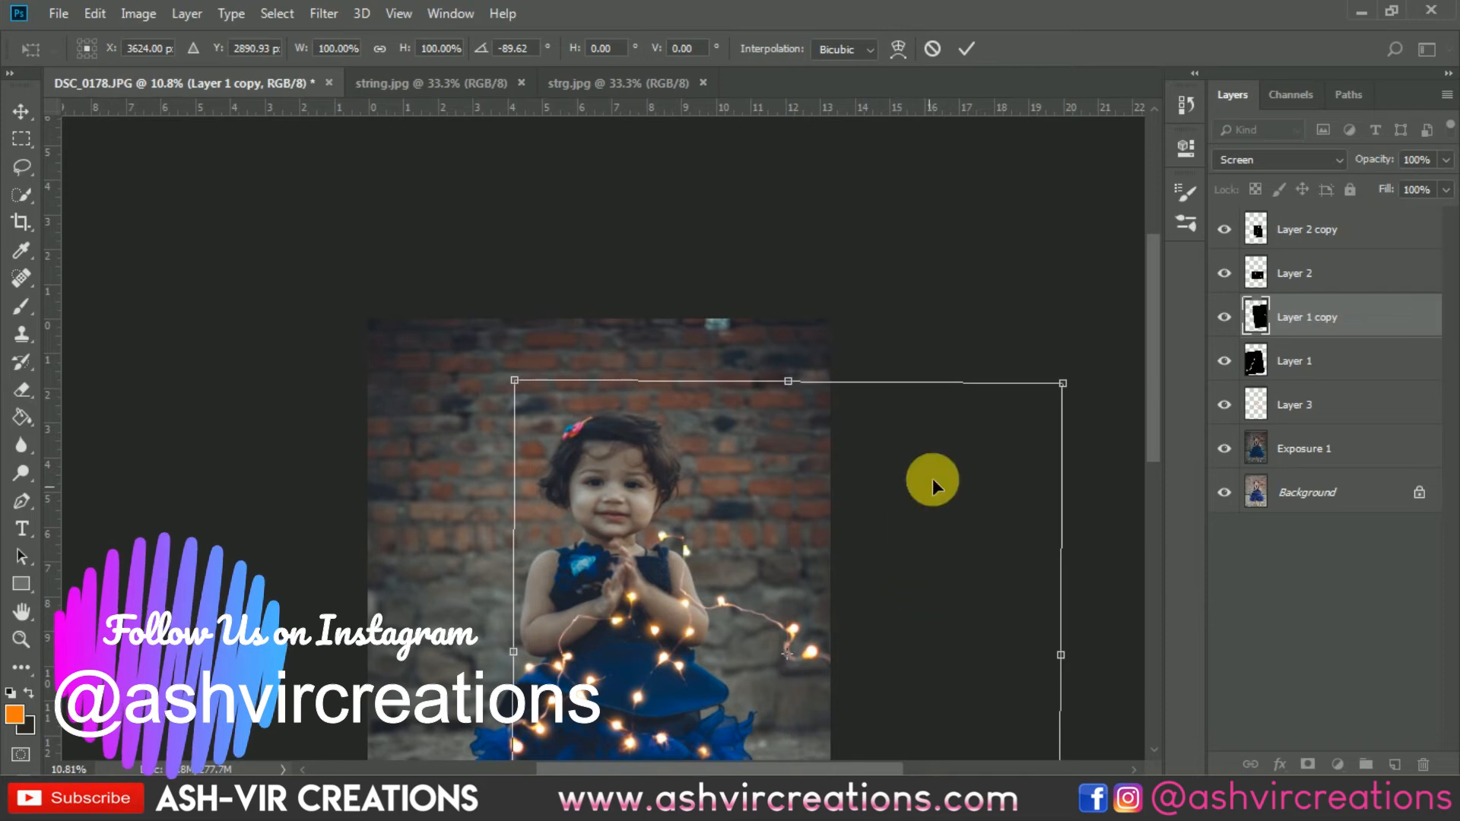
drag(943, 365, 916, 526)
scroll(887, 473, down, 2)
drag(886, 472, 741, 536)
scroll(698, 426, up, 2)
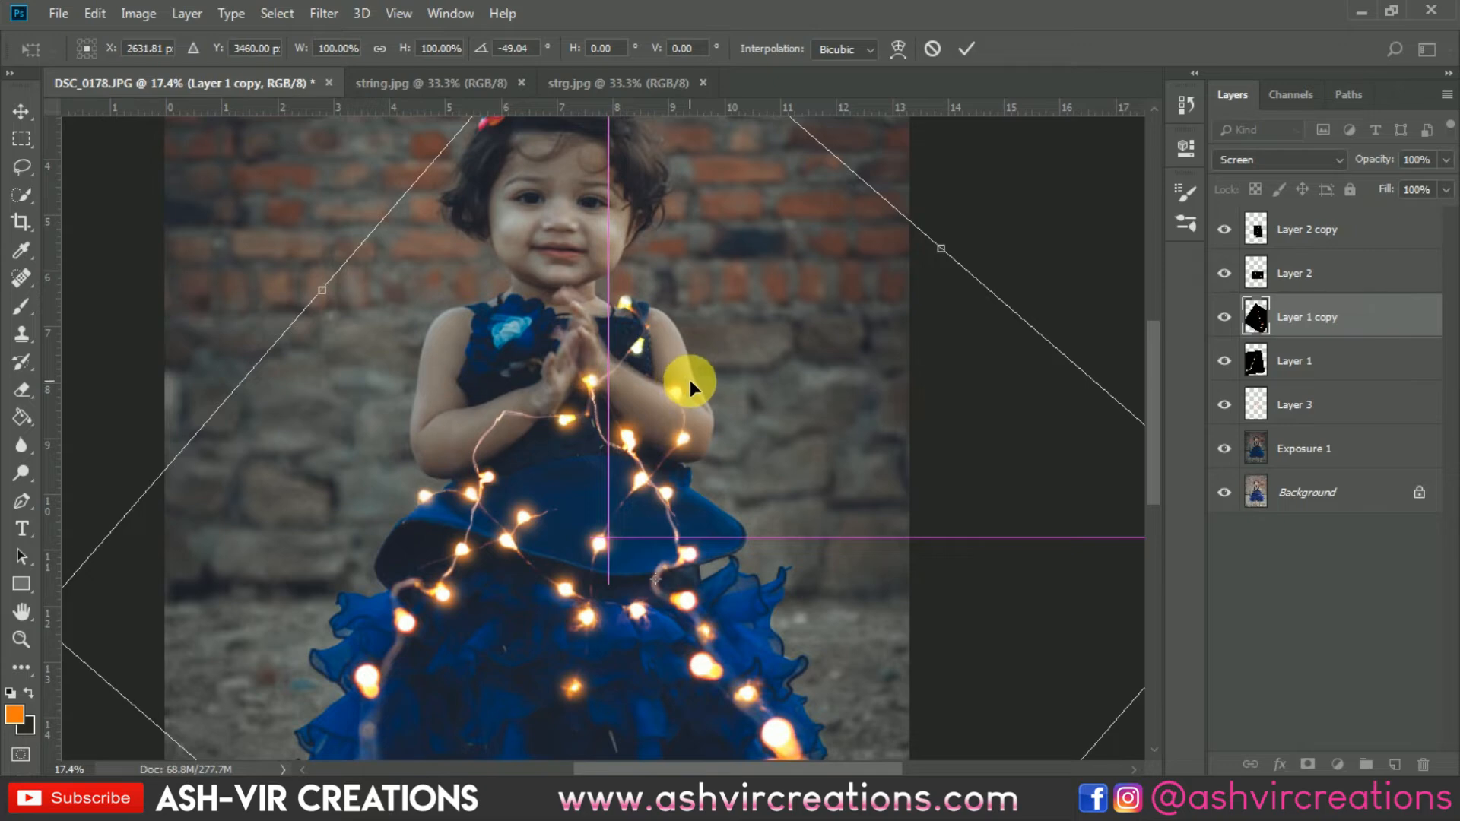
scroll(688, 386, down, 1)
key(Return)
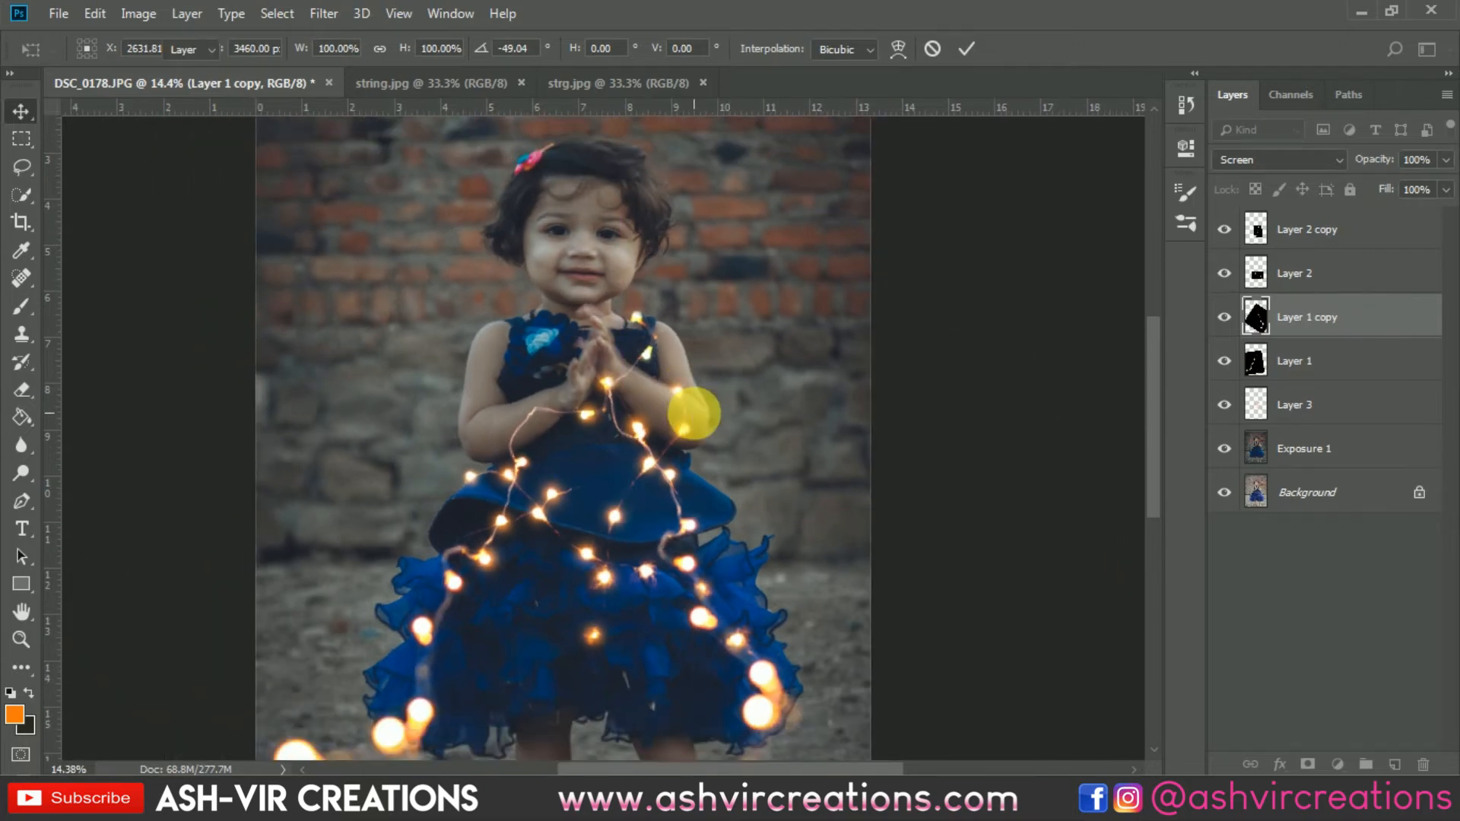
Erase the large Layer 1 copy bulbs over the lower skirt and legs with a 354 px soft round eraser.
scroll(694, 413, down, 2)
scroll(693, 412, up, 1)
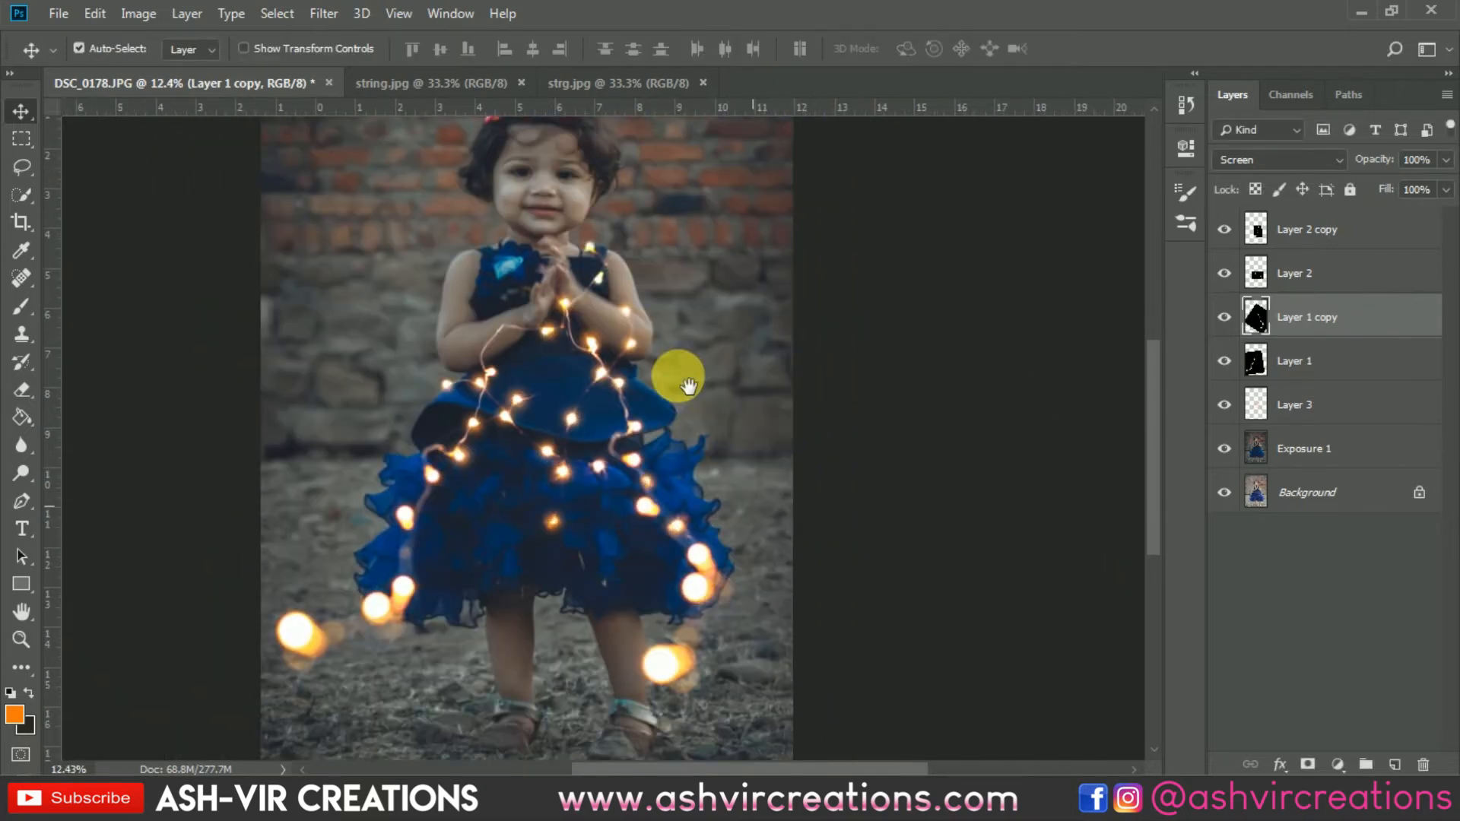
drag(689, 386, 663, 319)
click(1229, 312)
click(1228, 313)
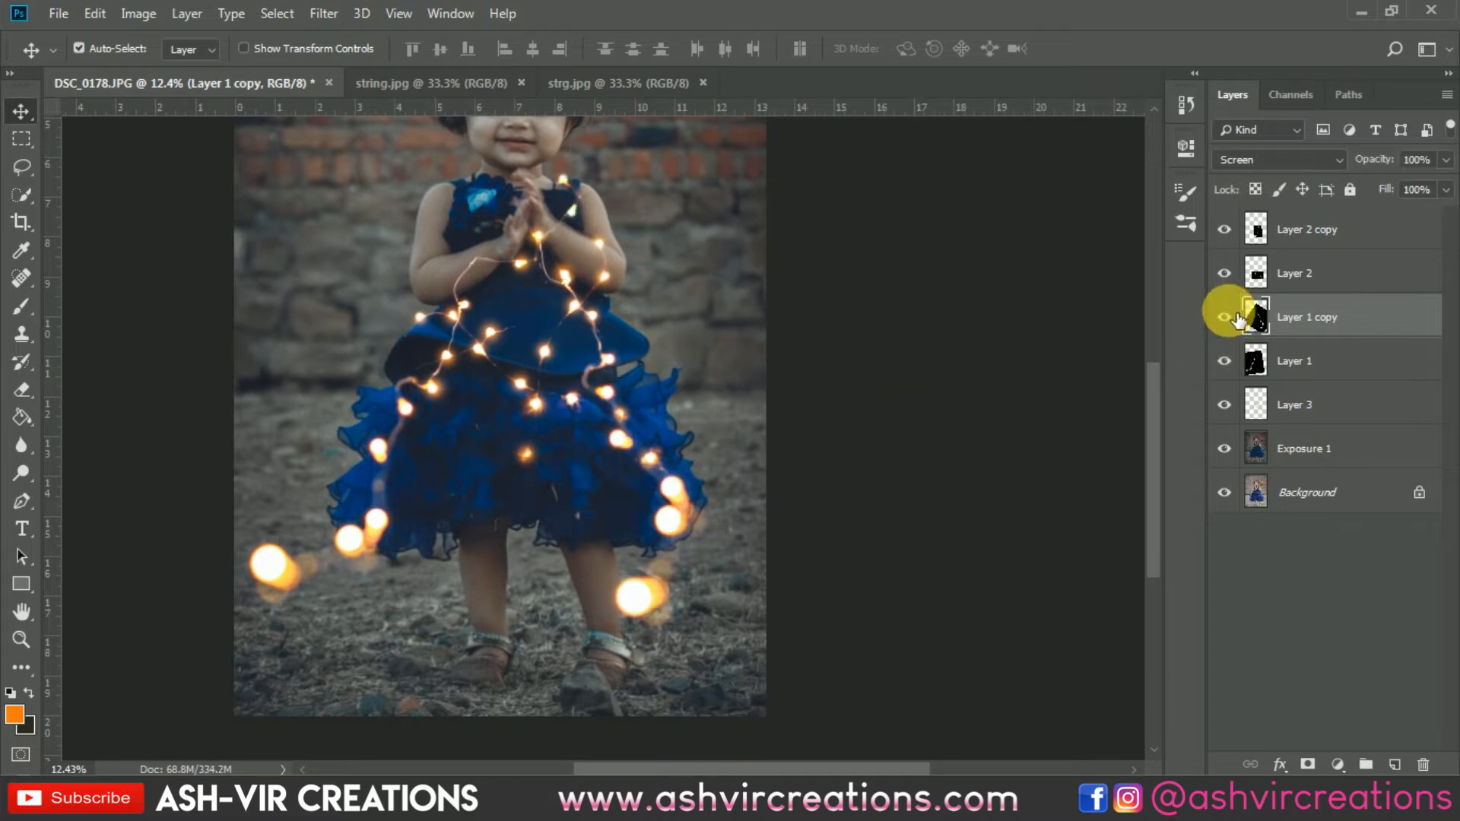
click(21, 390)
right_click(652, 491)
drag(845, 481, 876, 481)
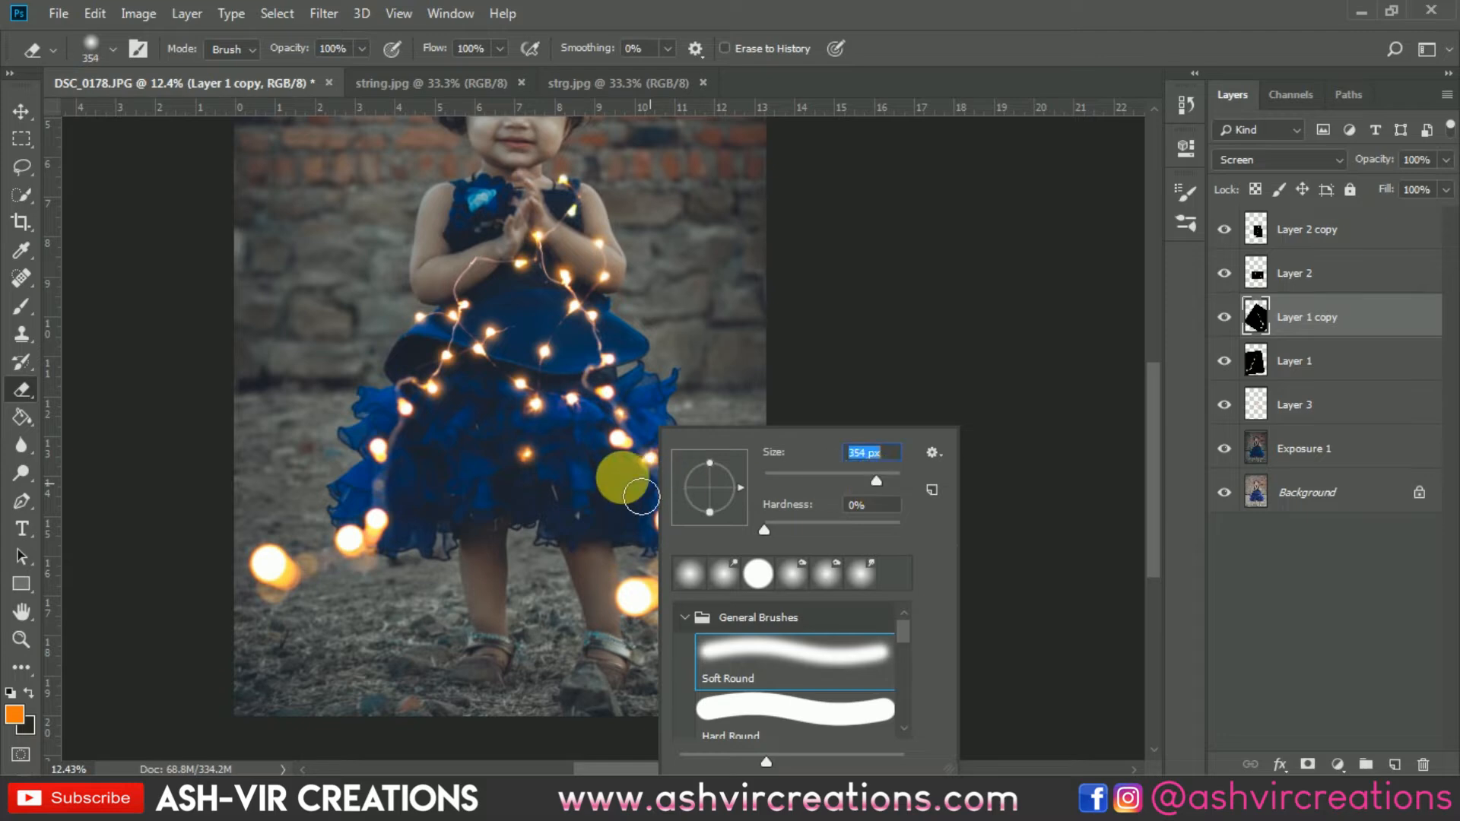
click(641, 496)
mouse_move(647, 448)
mouse_down()
mouse_move(704, 524)
mouse_move(651, 580)
mouse_move(709, 635)
mouse_move(626, 496)
mouse_move(629, 414)
mouse_up()
Compare the dress with and without the Layer 1 copy lights, both at full figure and close up.
click(1238, 318)
click(1225, 317)
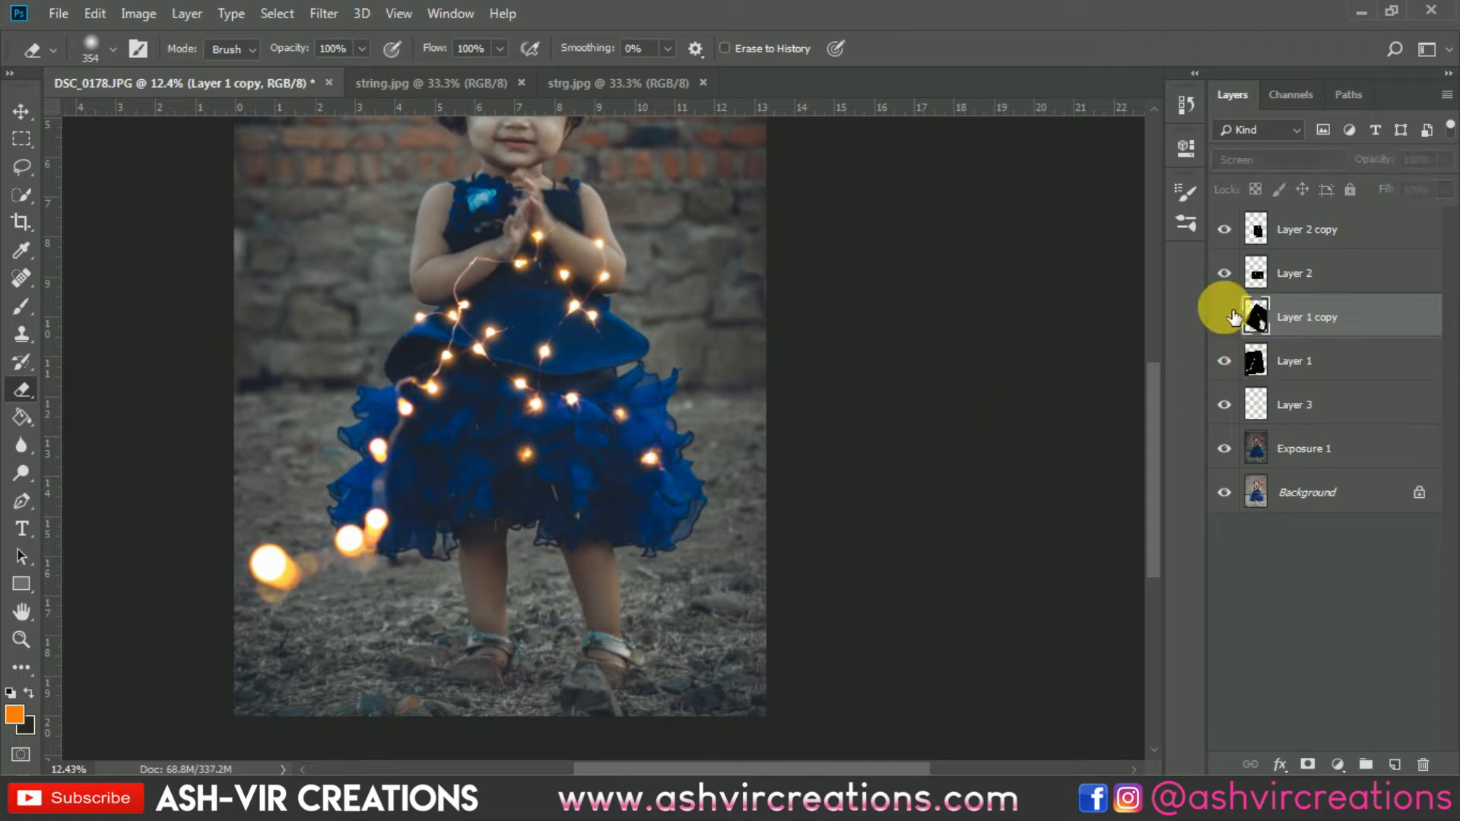
click(1224, 317)
click(1224, 317)
click(1224, 317)
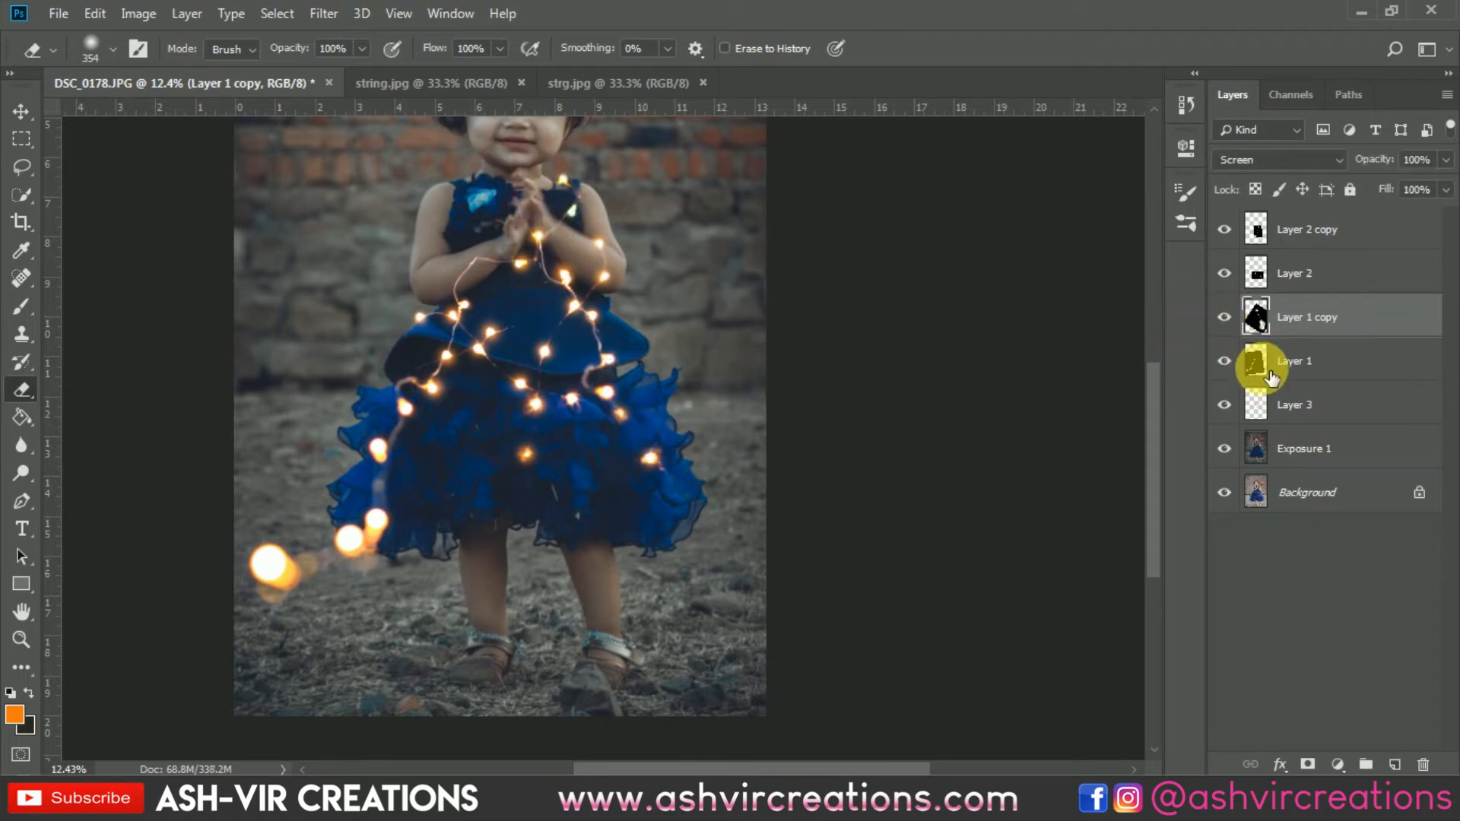
click(1293, 397)
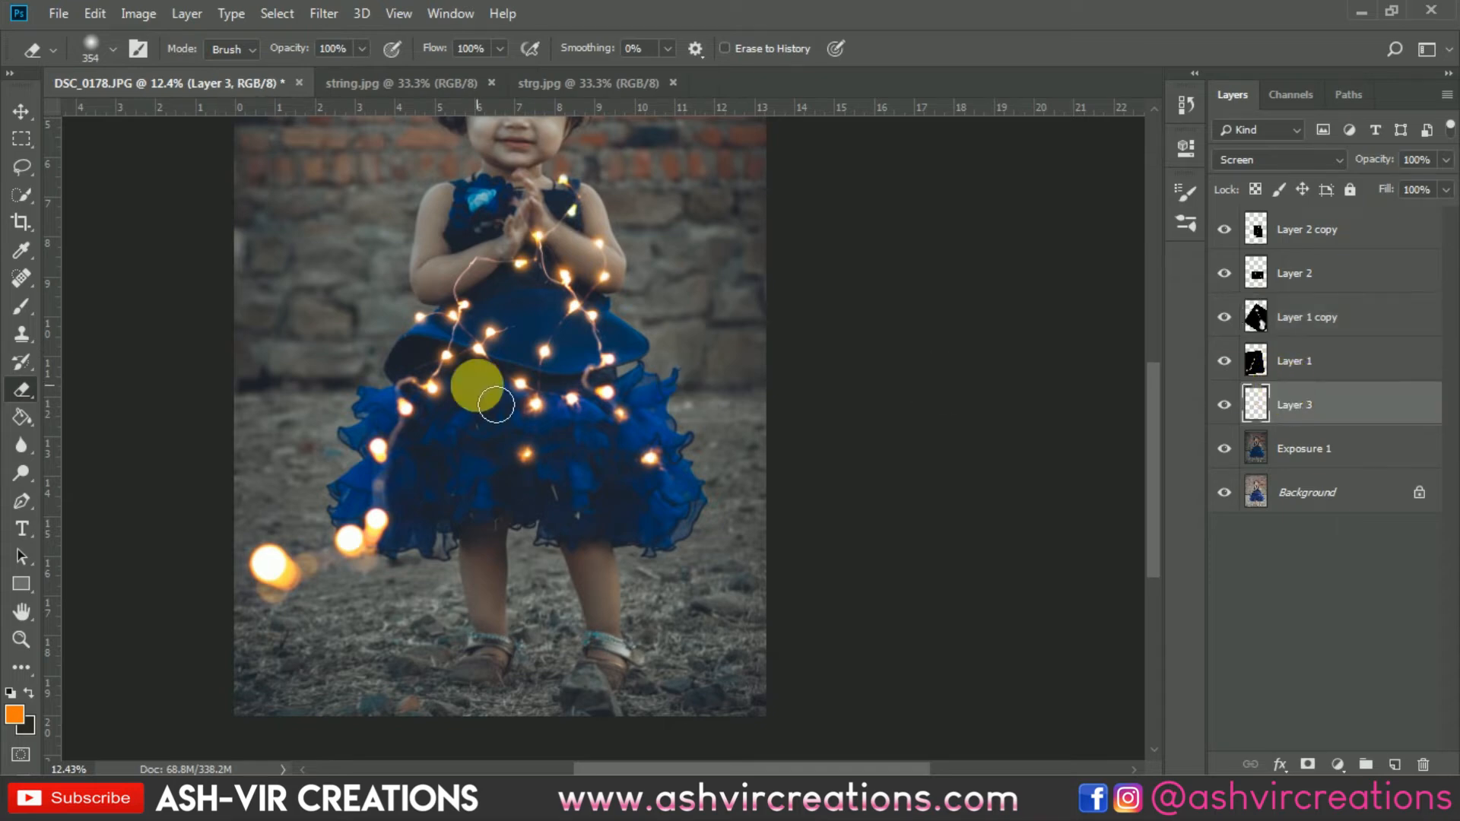
click(22, 306)
scroll(597, 334, up, 3)
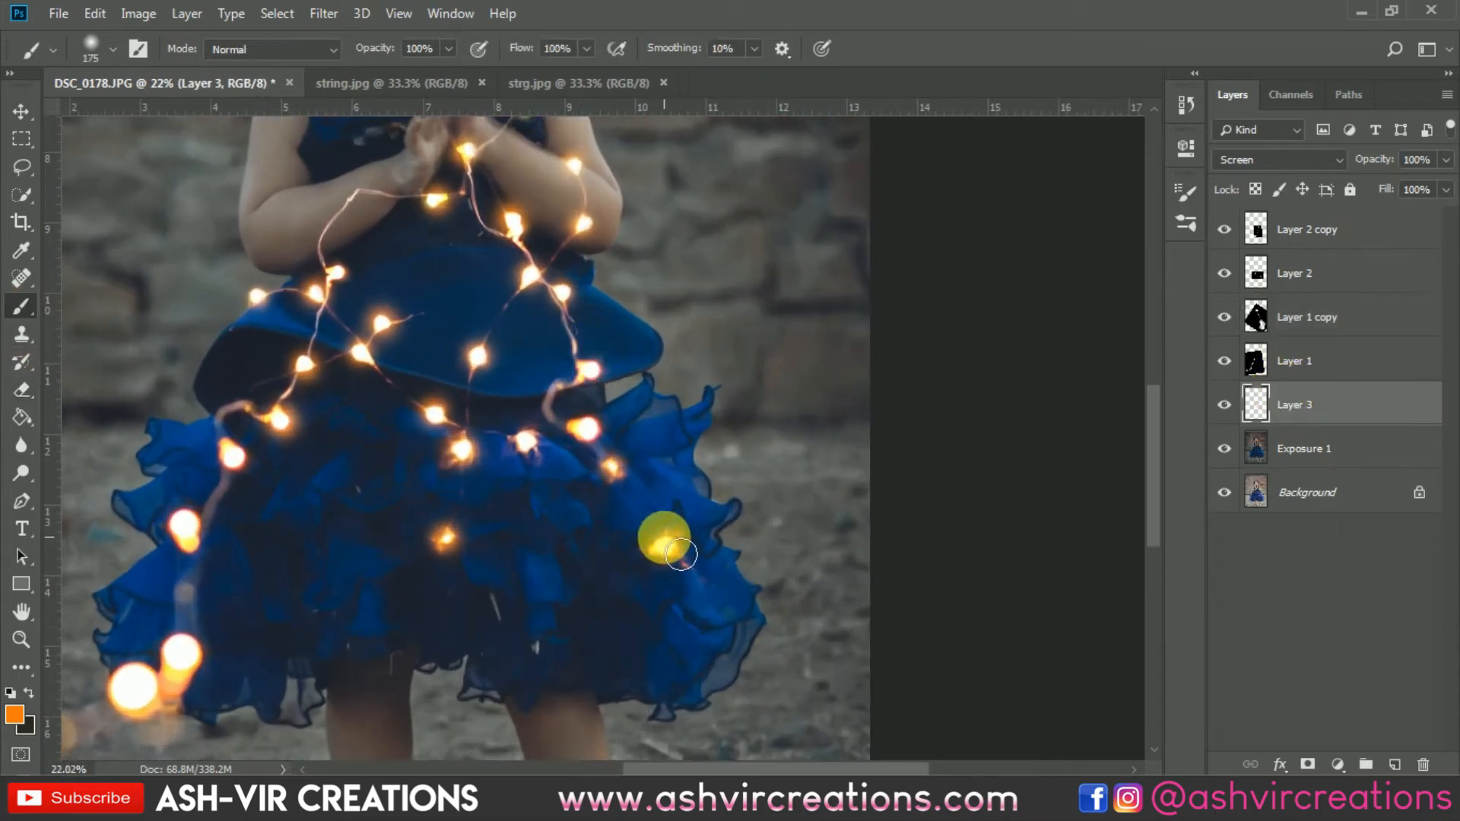
click(1231, 322)
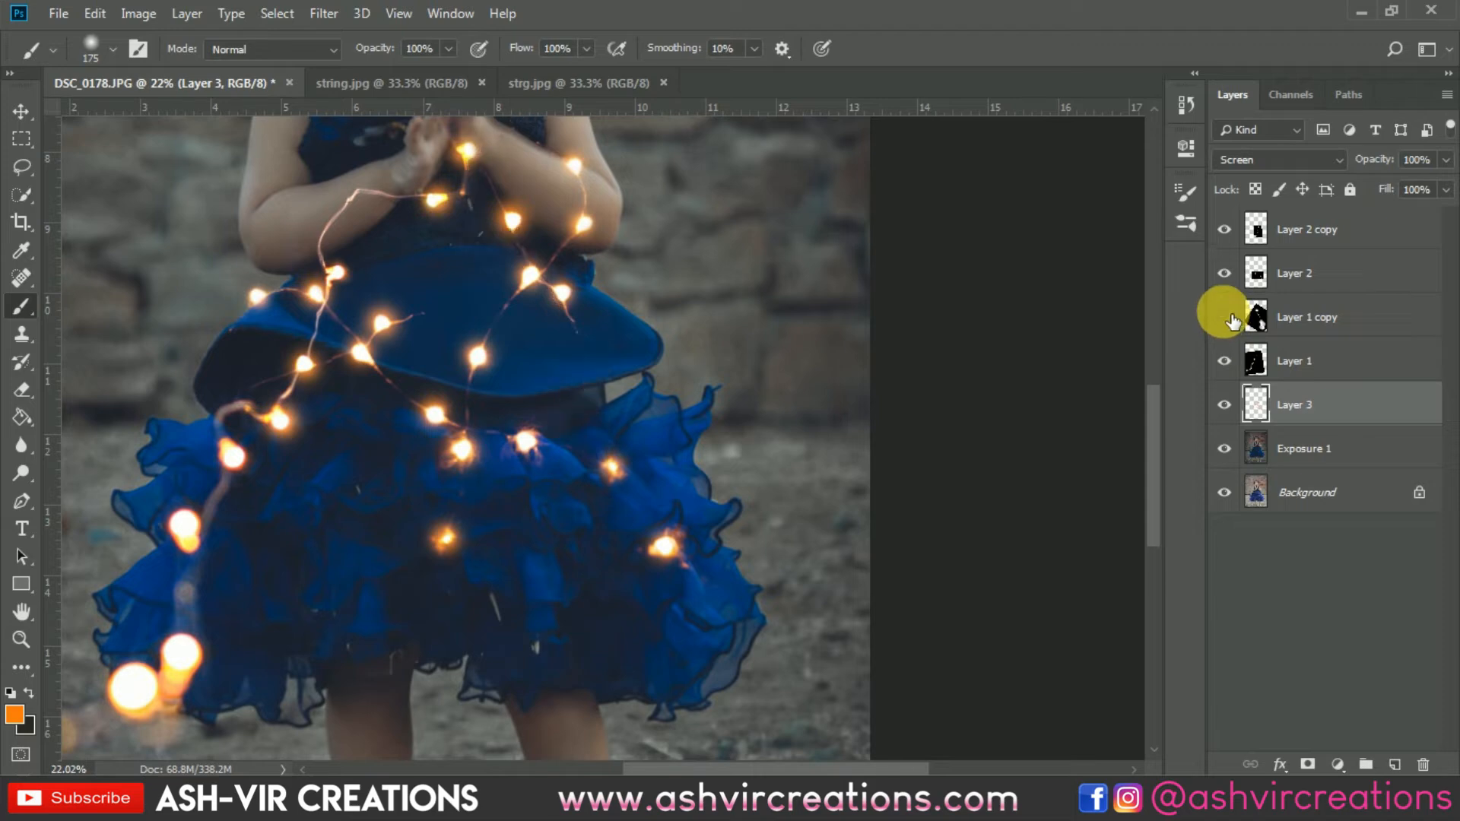
click(1231, 323)
click(1231, 323)
click(1230, 323)
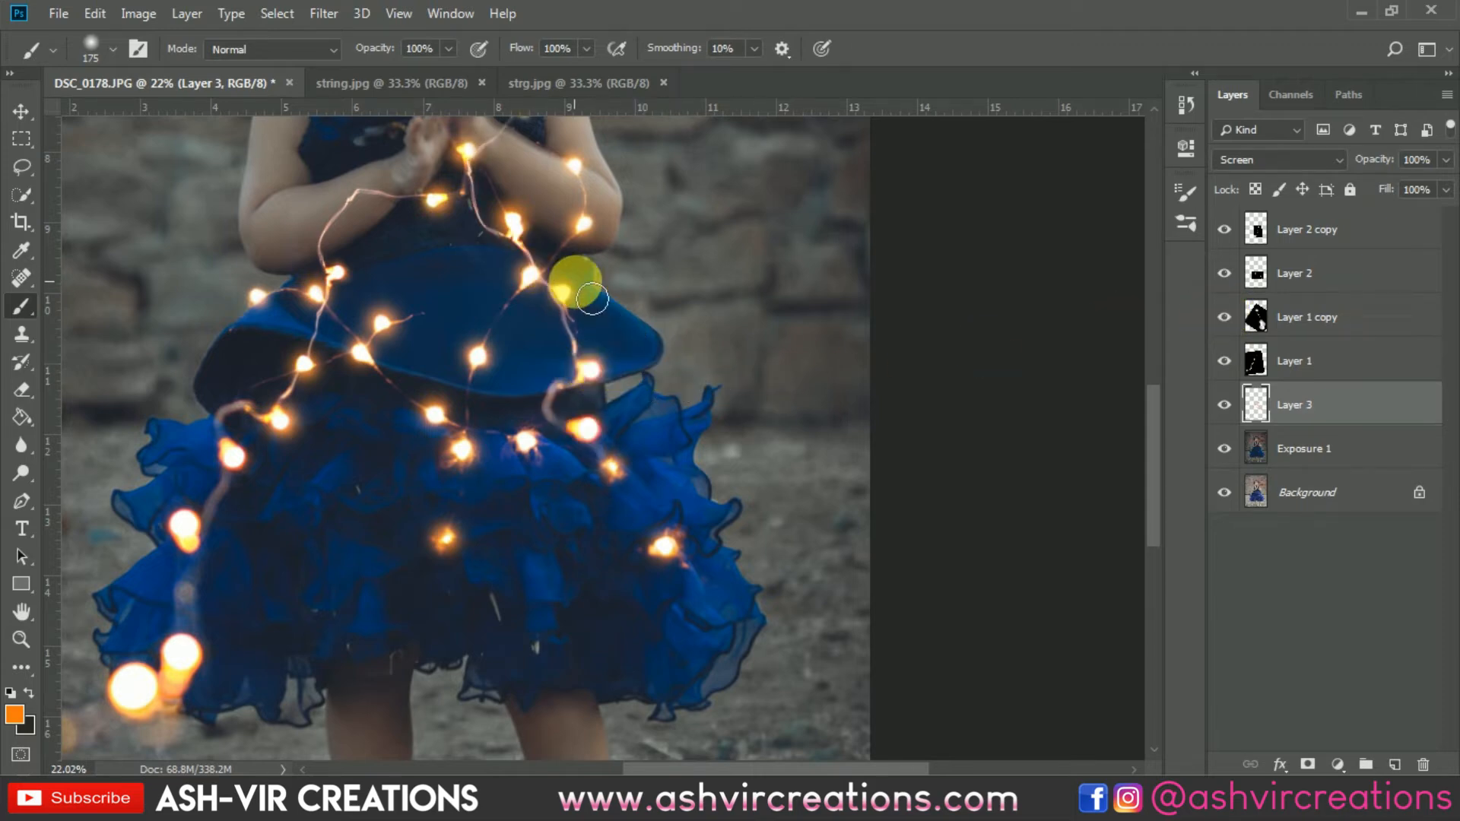
drag(580, 281, 669, 408)
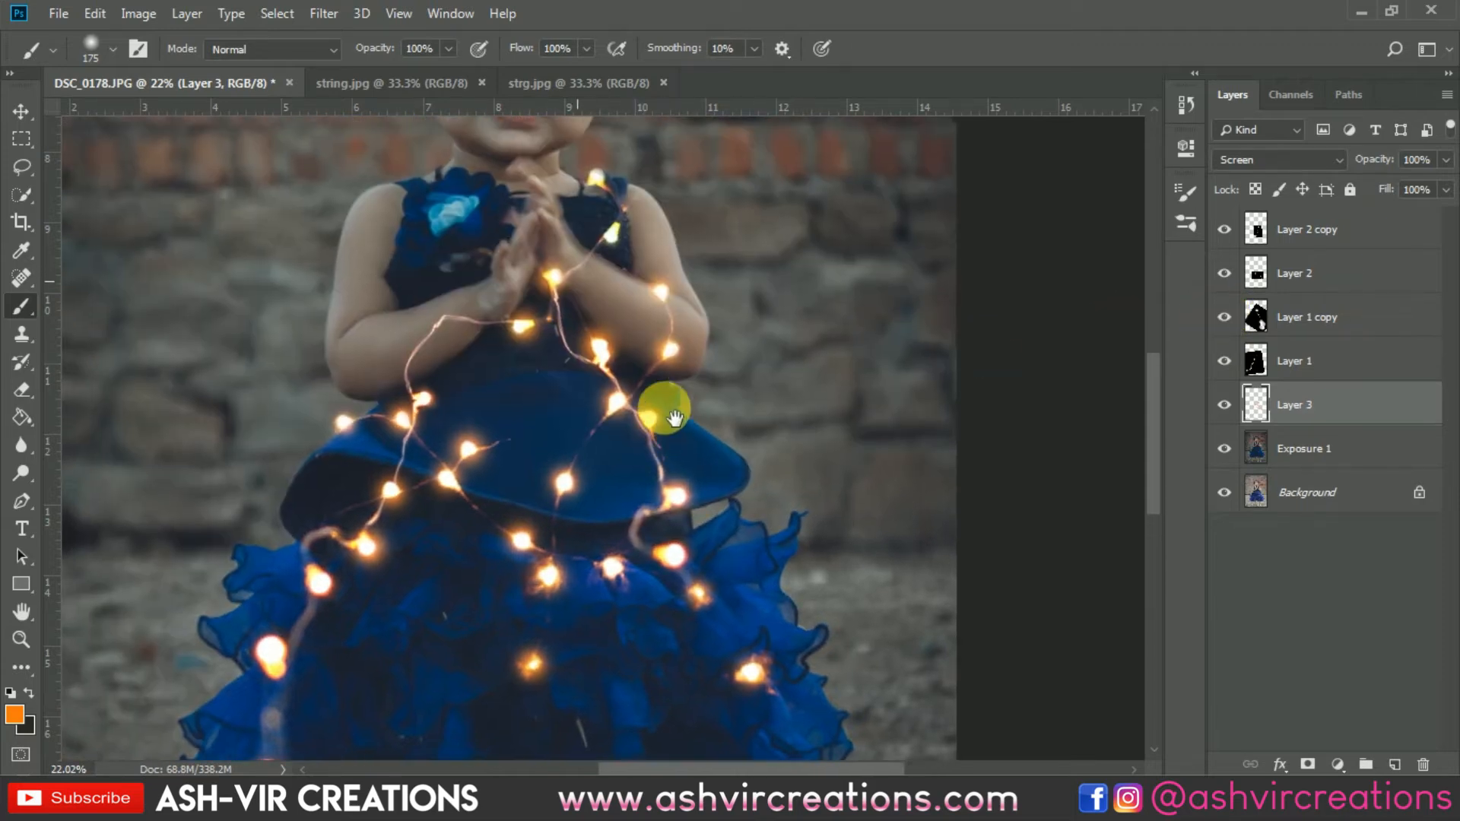
click(1295, 360)
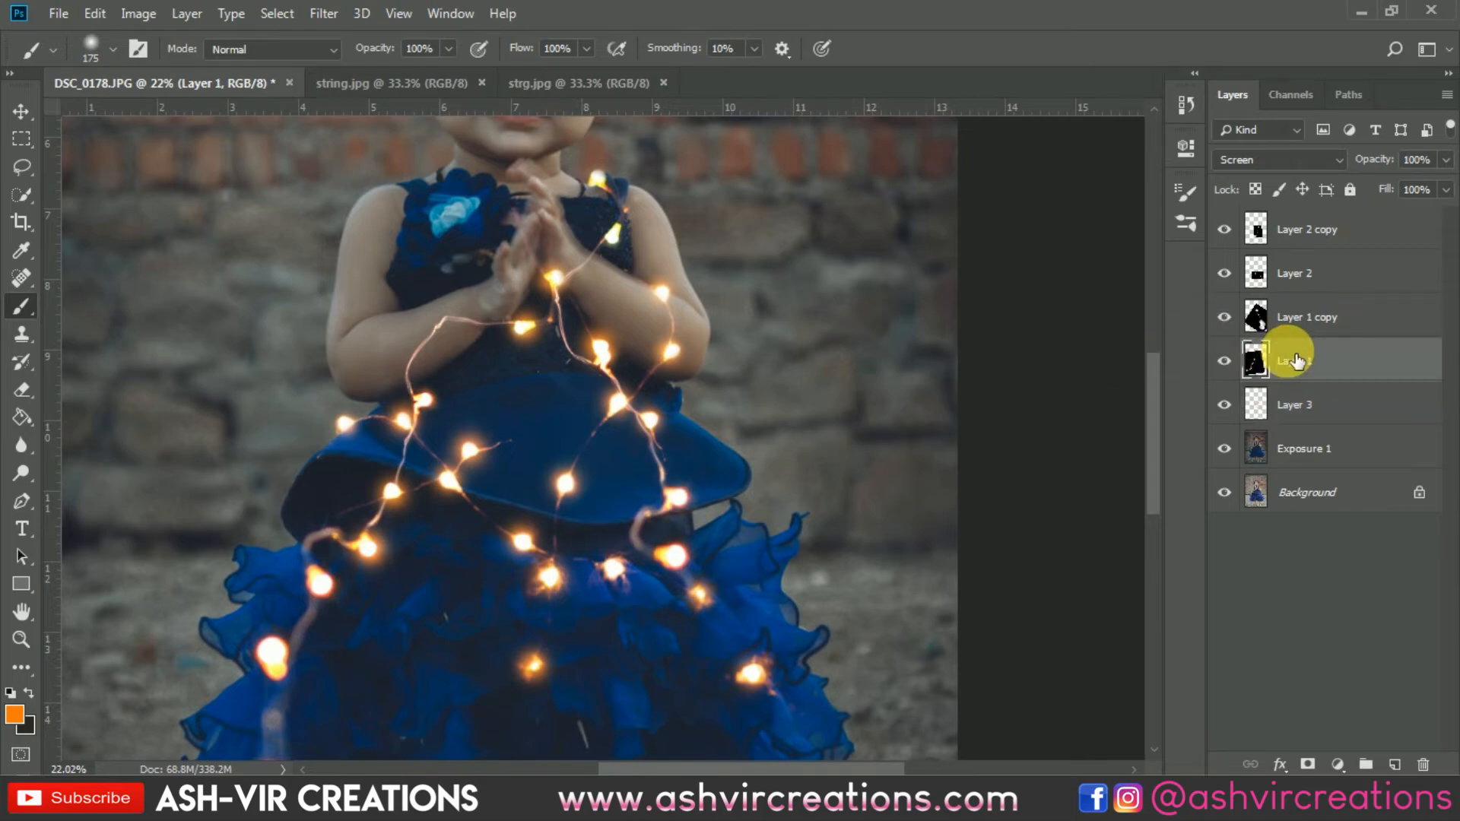
key(ctrl+t)
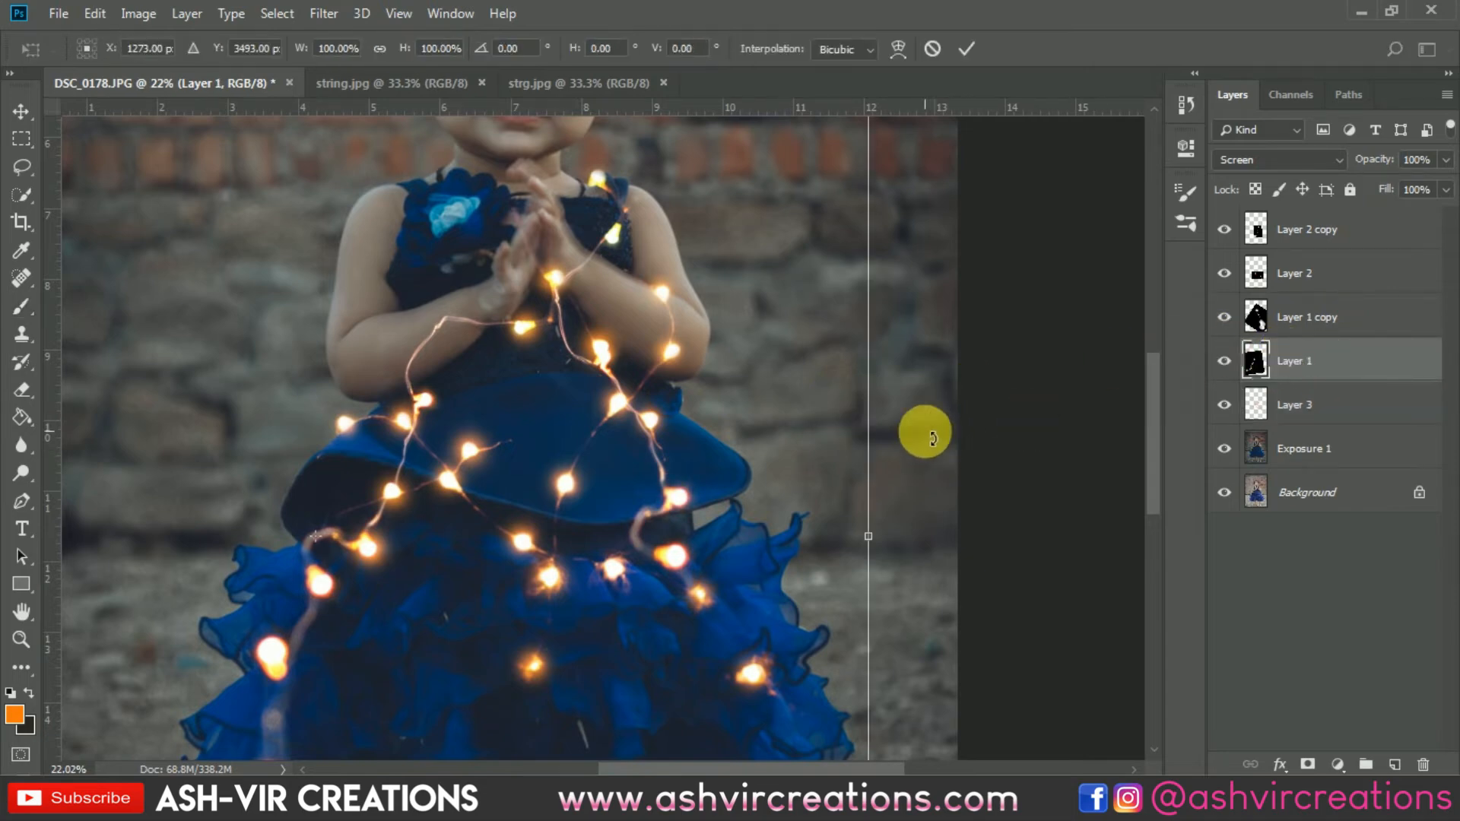
scroll(924, 419, down, 3)
key(Return)
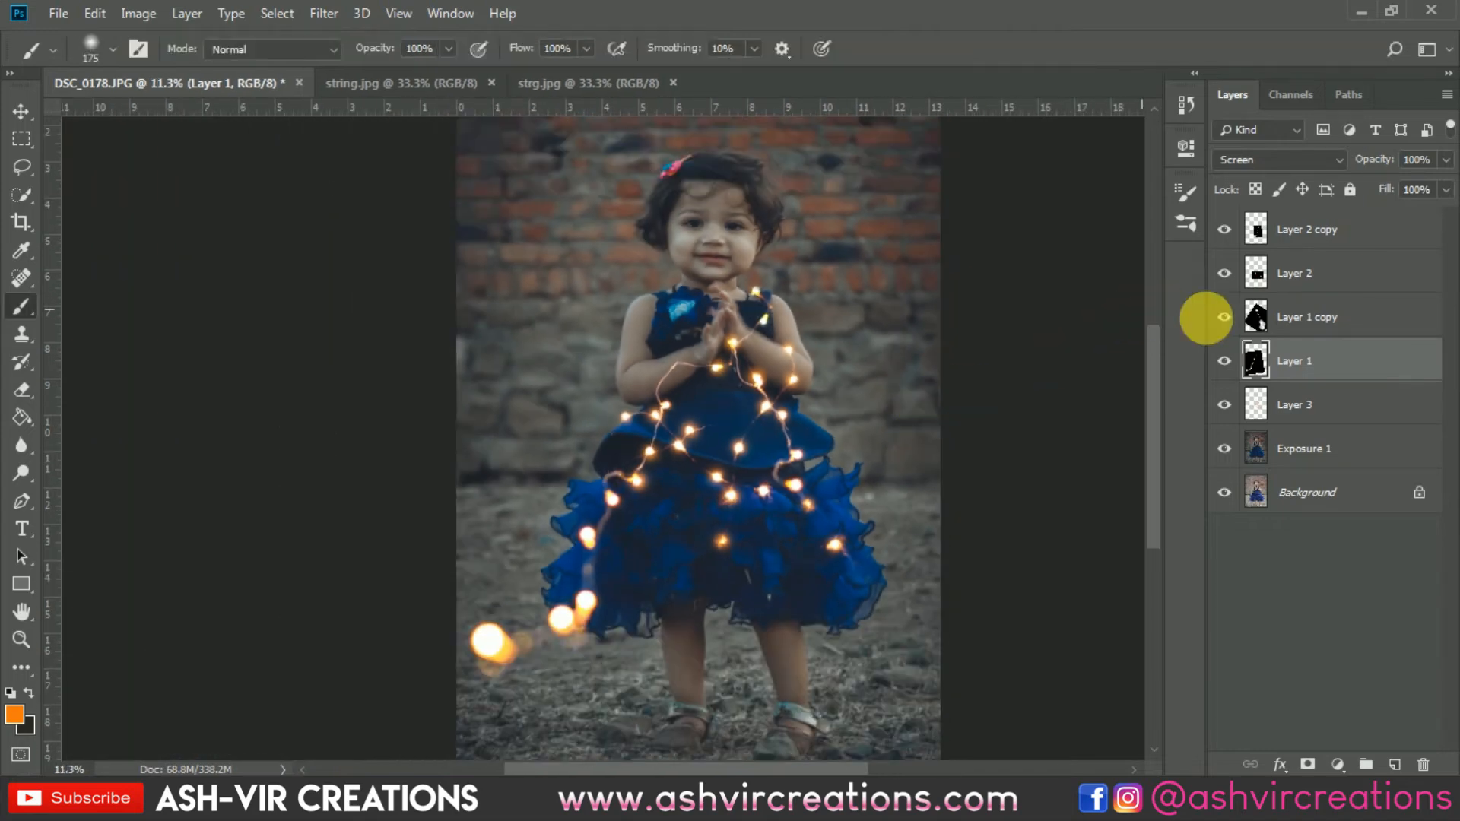
Rotate the Layer 1 copy lights by 1.6° and shift them slightly to fit the chest and waist.
click(1286, 317)
key(ctrl+t)
scroll(669, 349, down, 2)
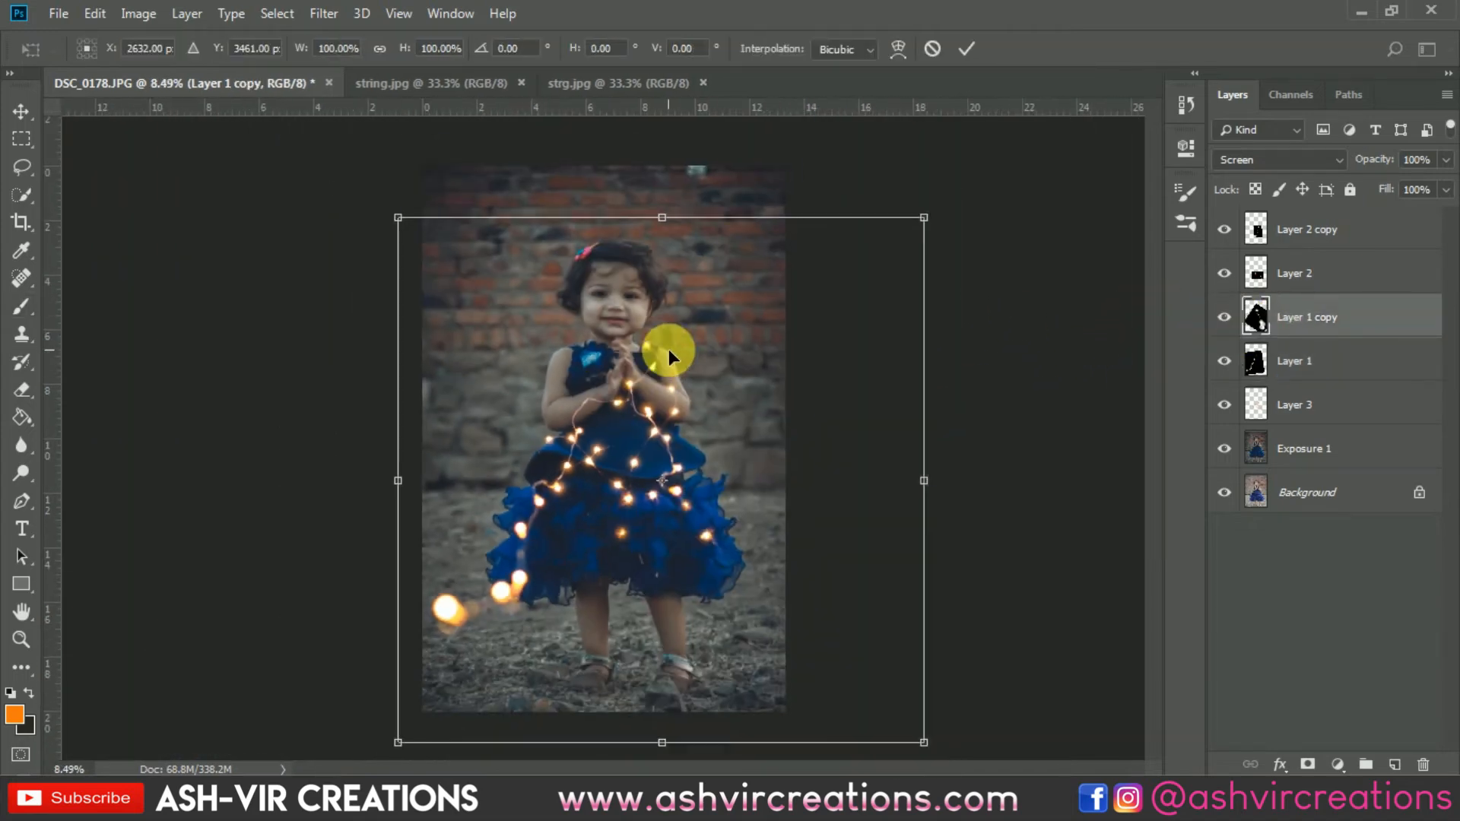
drag(953, 315, 953, 323)
drag(852, 376, 843, 398)
scroll(705, 343, up, 2)
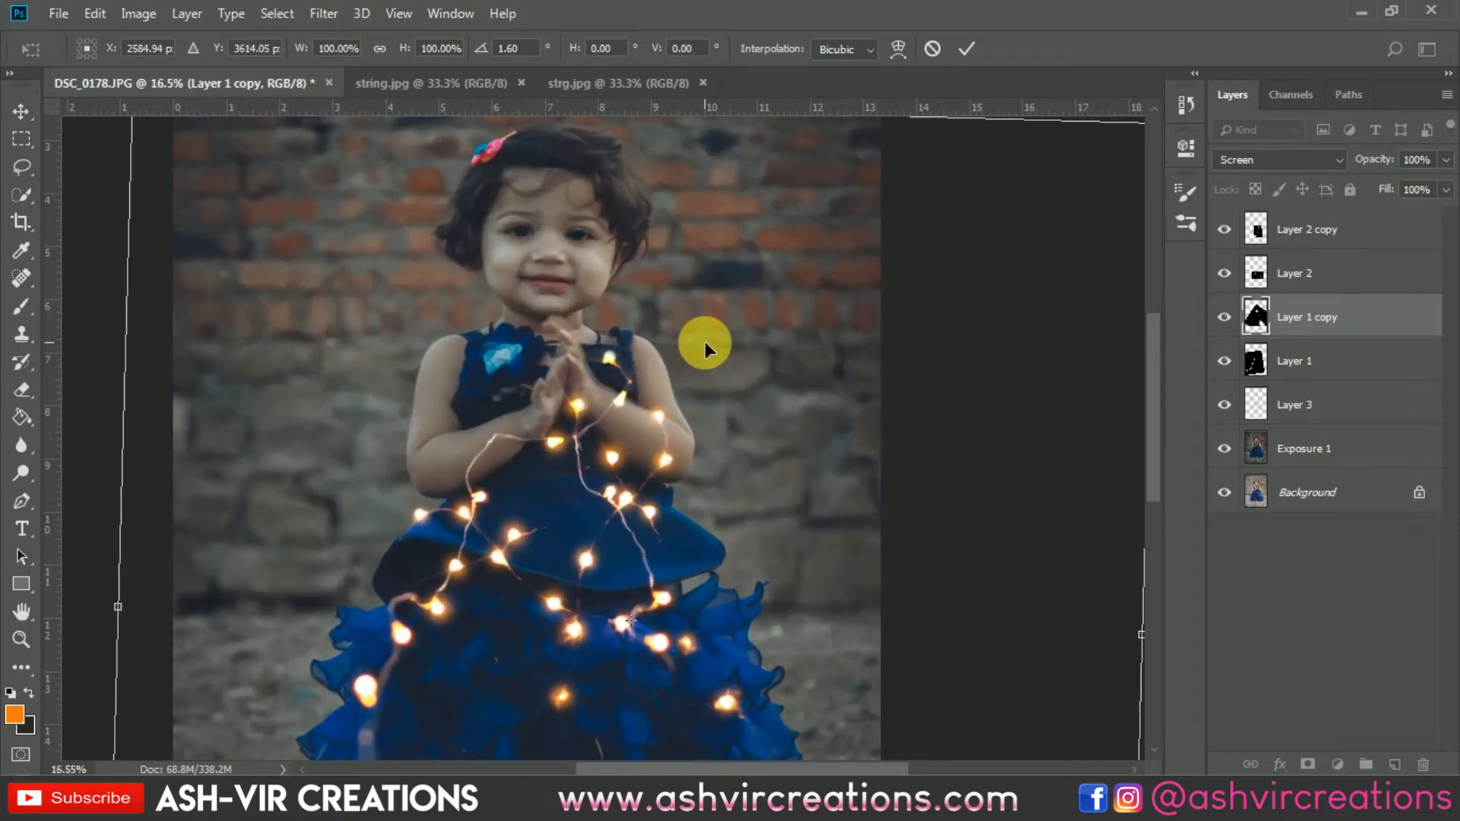
mouse_move(672, 369)
mouse_down()
mouse_move(667, 397)
mouse_move(668, 346)
mouse_up()
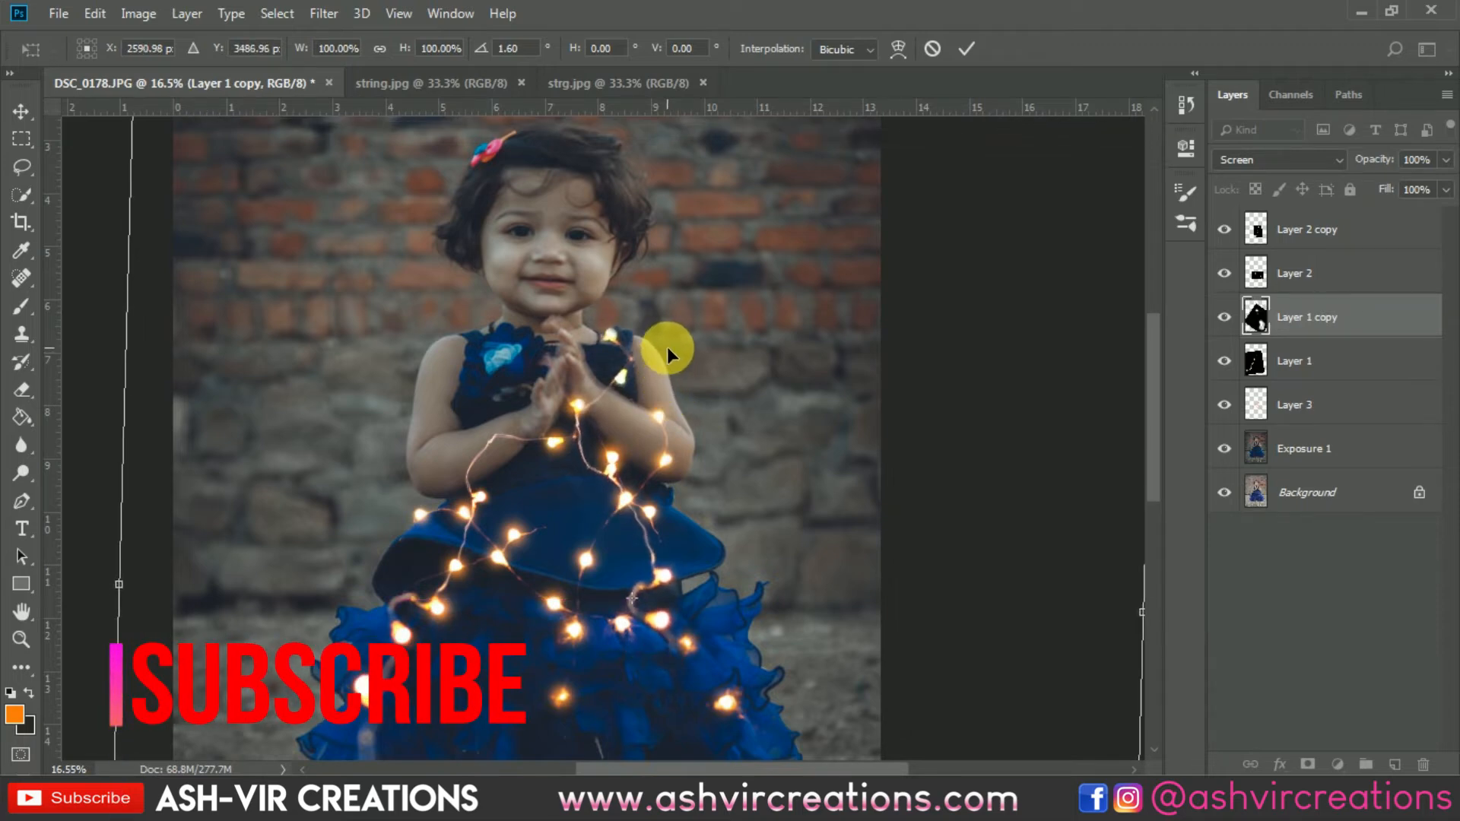
key(Return)
Paint orange glows on Layer 3 around the Layer 1 copy bulbs at the chest and waist with a 175 px brush.
key(b)
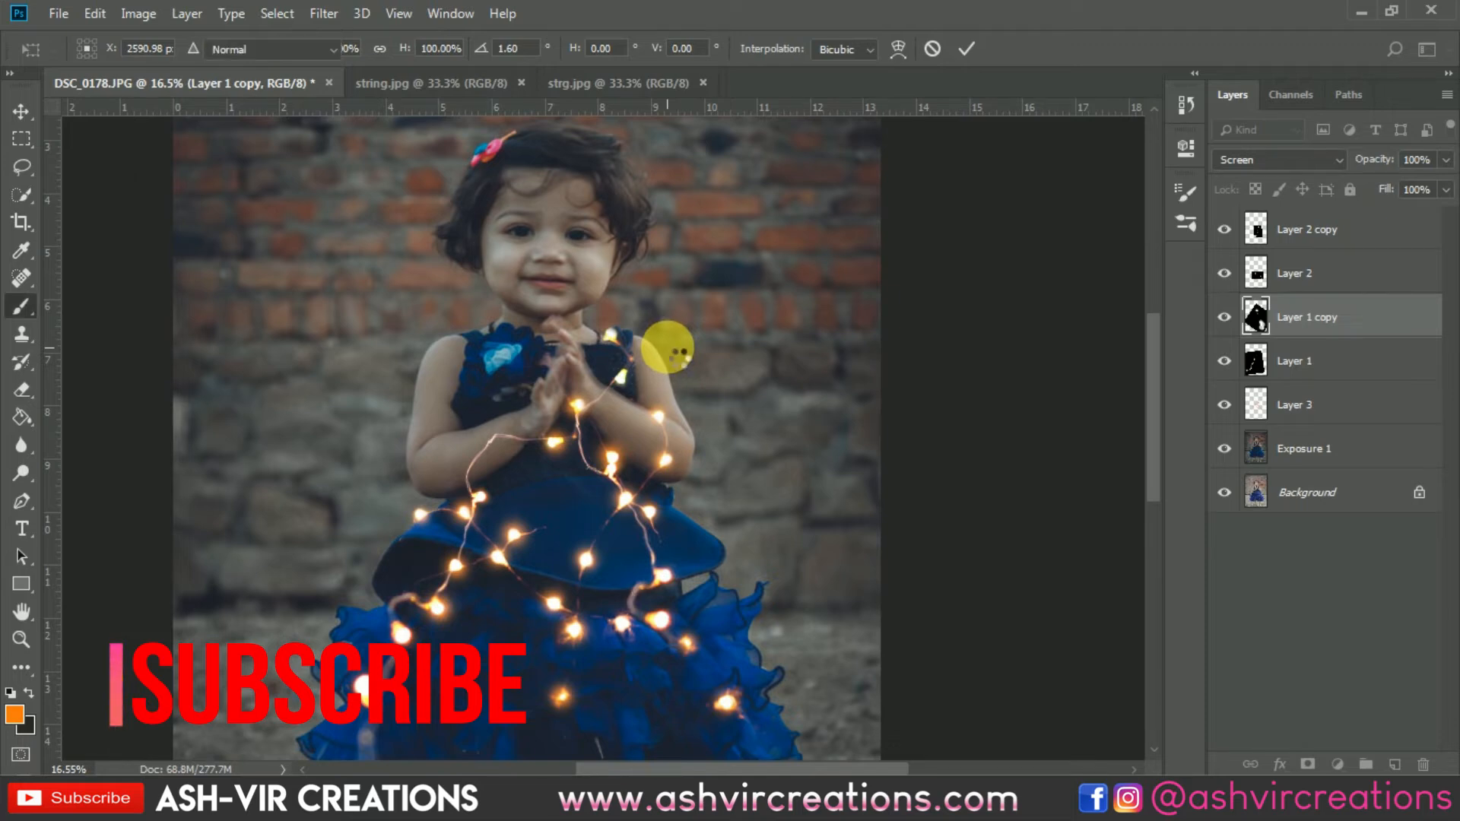
scroll(666, 349, down, 2)
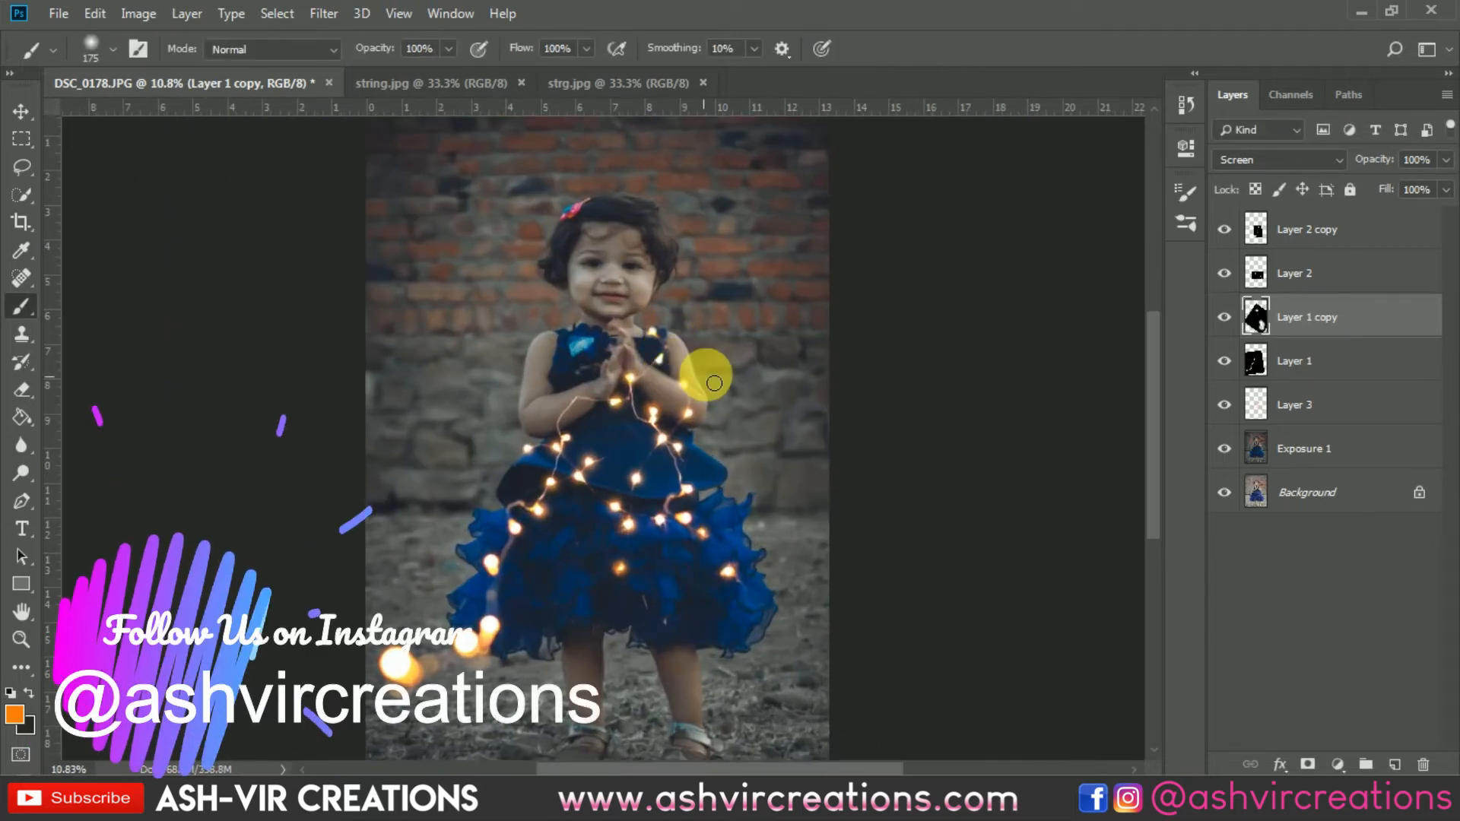
scroll(699, 361, up, 2)
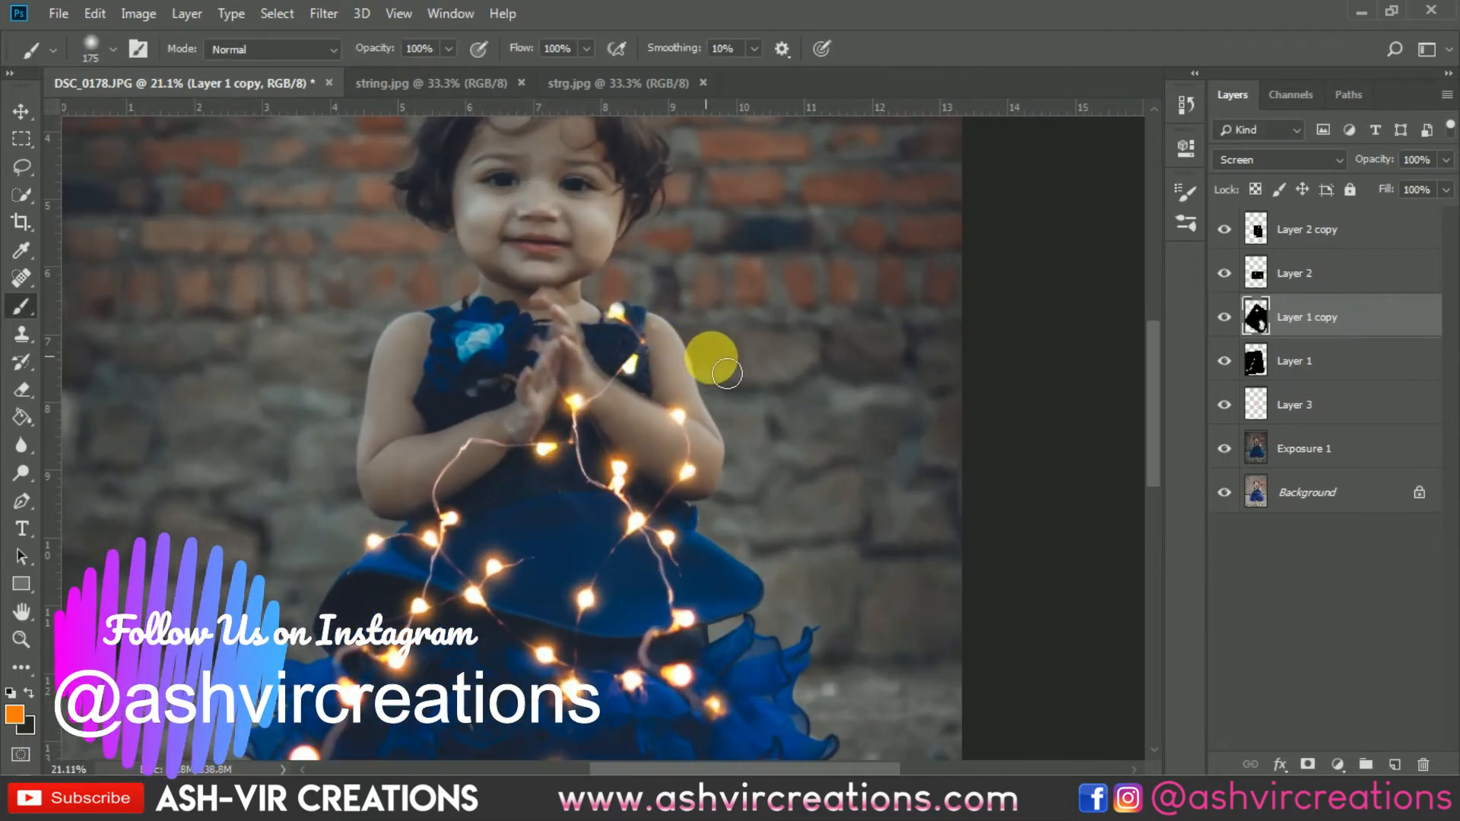
click(1322, 408)
scroll(646, 517, up, 1)
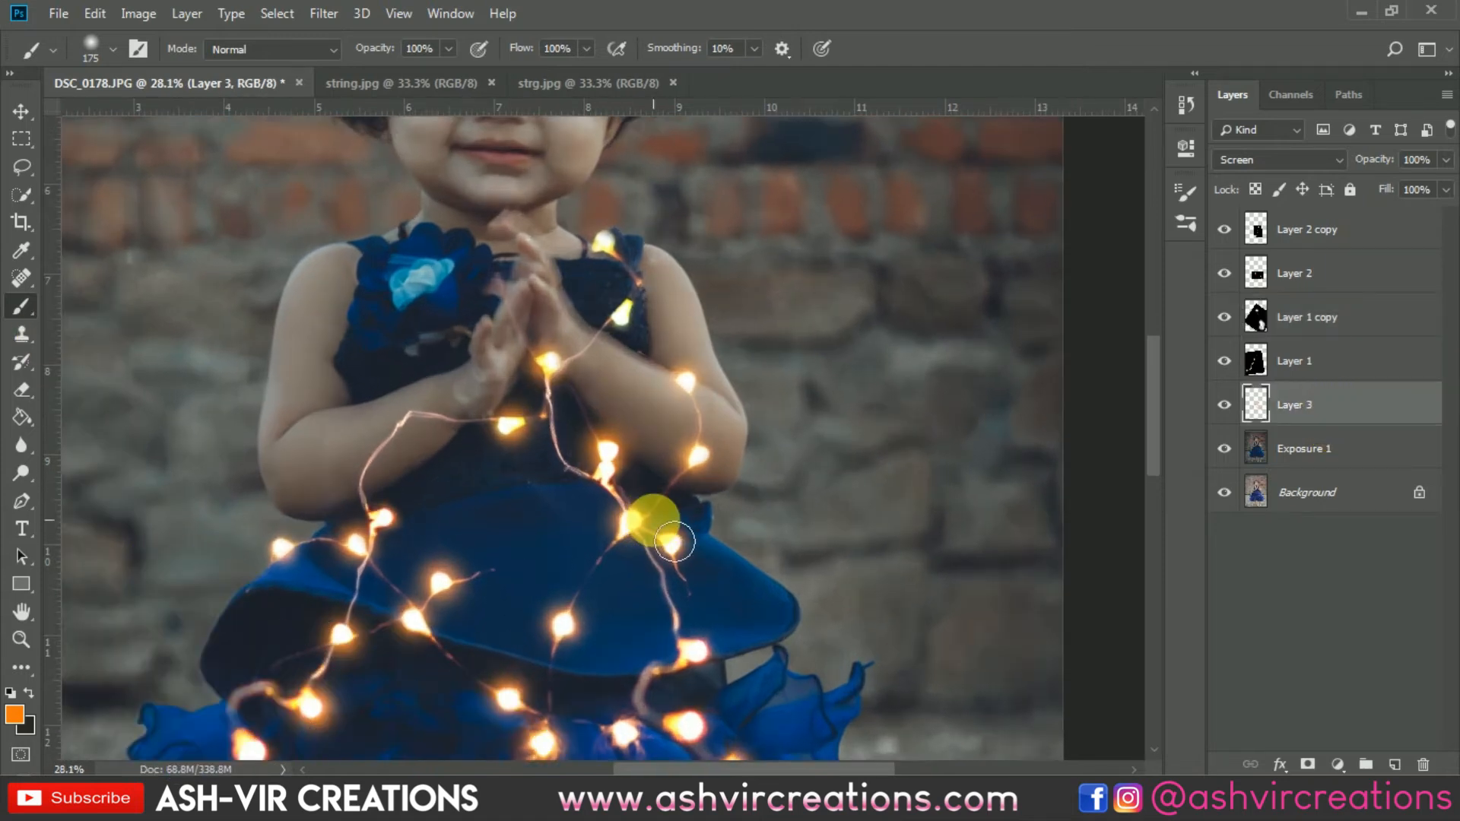
click(690, 541)
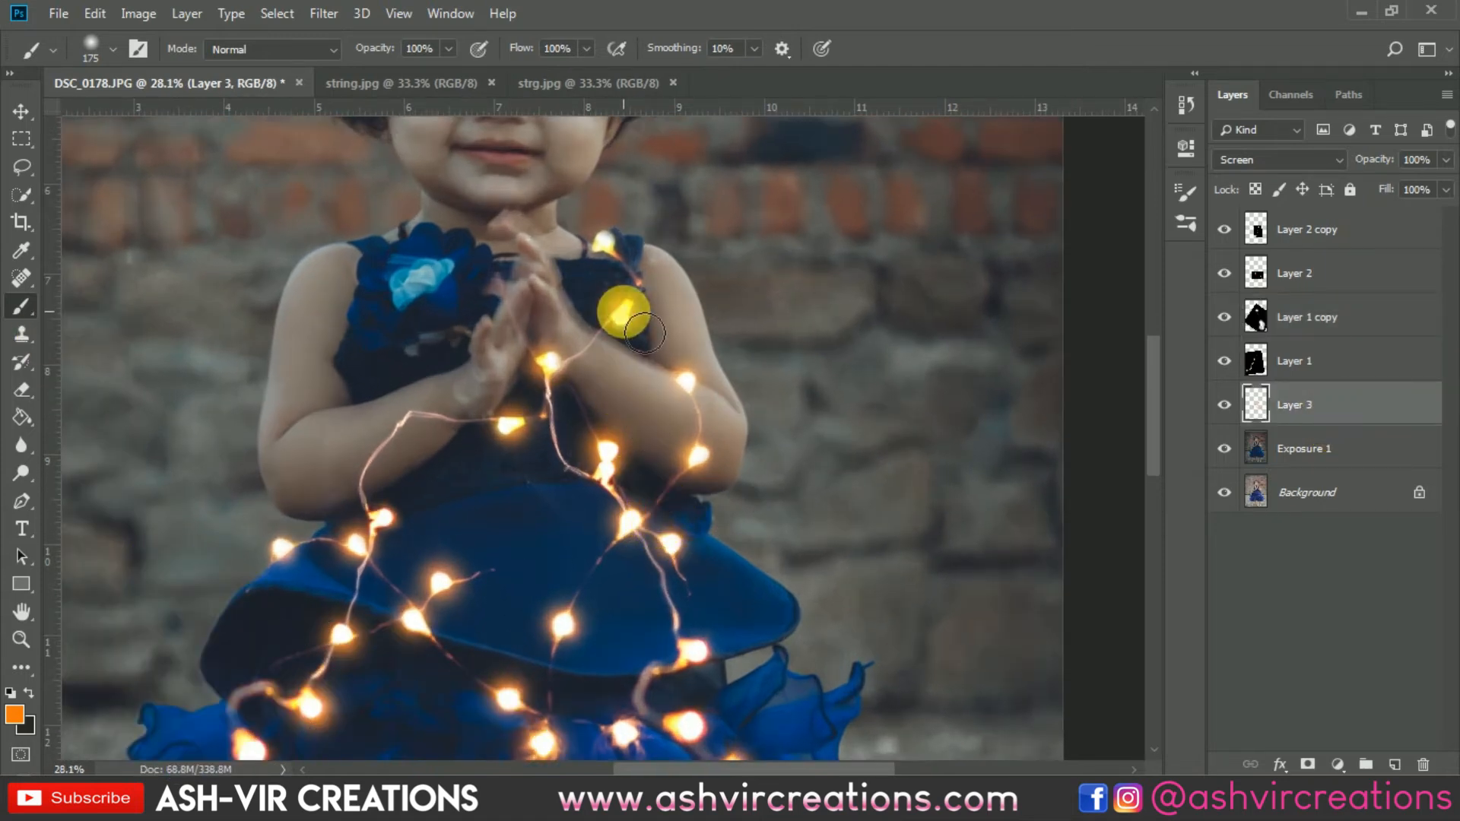
click(632, 272)
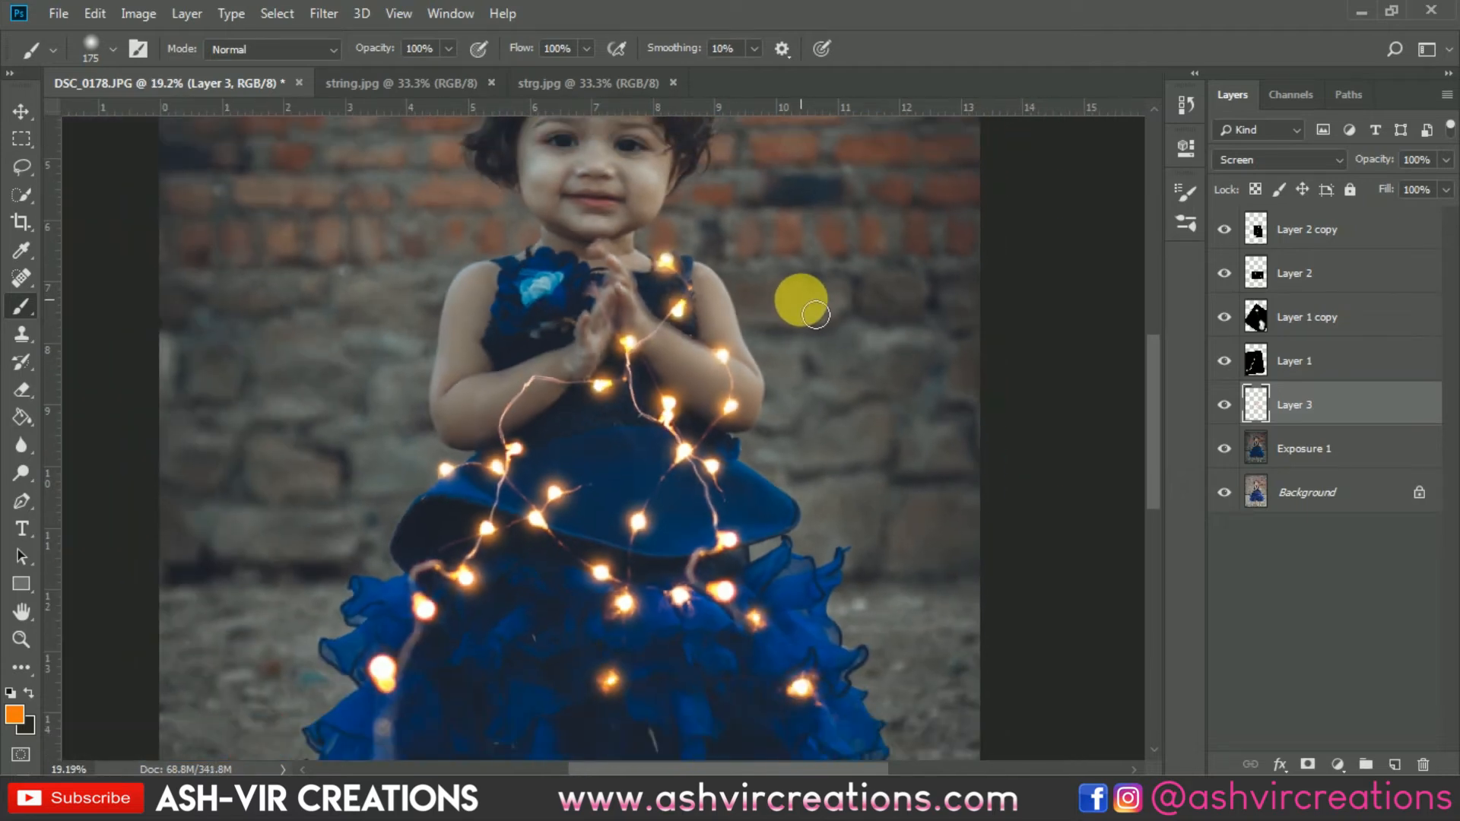
scroll(721, 464, up, 3)
mouse_move(735, 586)
mouse_down()
mouse_move(745, 632)
mouse_move(676, 480)
mouse_move(749, 632)
mouse_move(805, 644)
mouse_move(757, 441)
mouse_up()
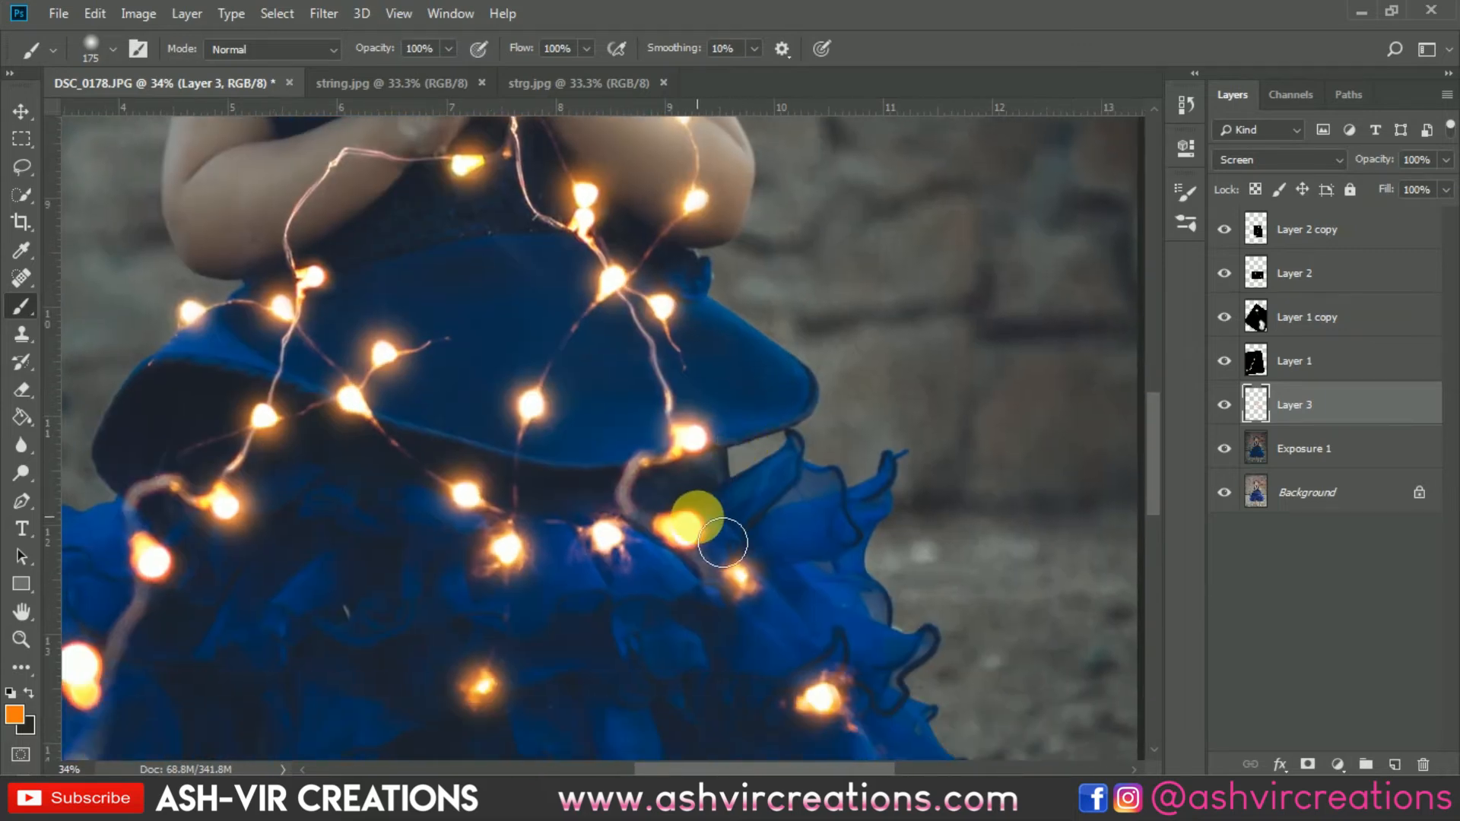
Examine what the Layer 1 copy lights add to the dress by hiding and showing them, and view the whole portrait.
scroll(791, 488, down, 5)
scroll(806, 503, down, 2)
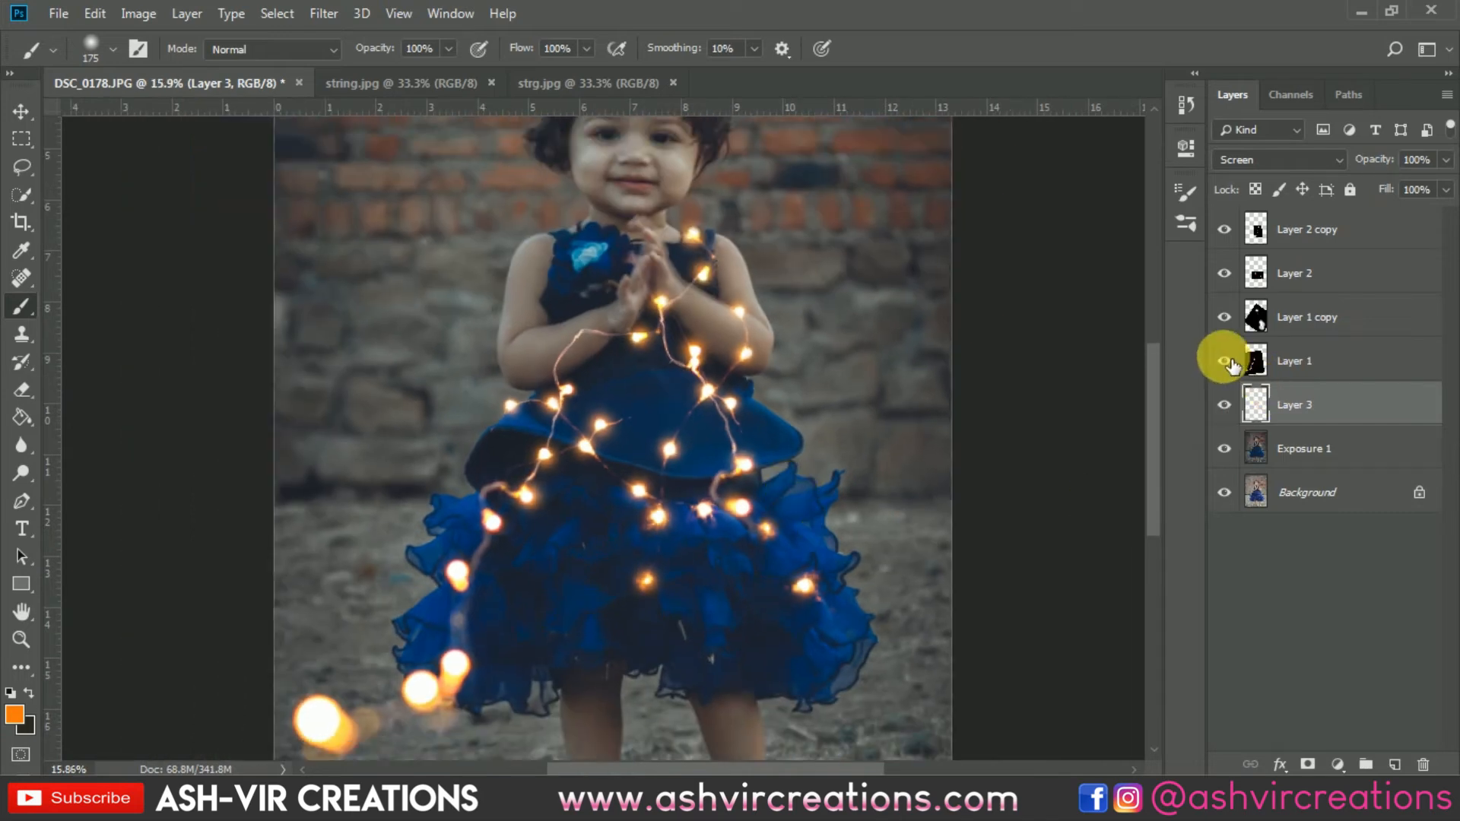
click(1224, 318)
click(1225, 319)
click(1224, 319)
click(1225, 320)
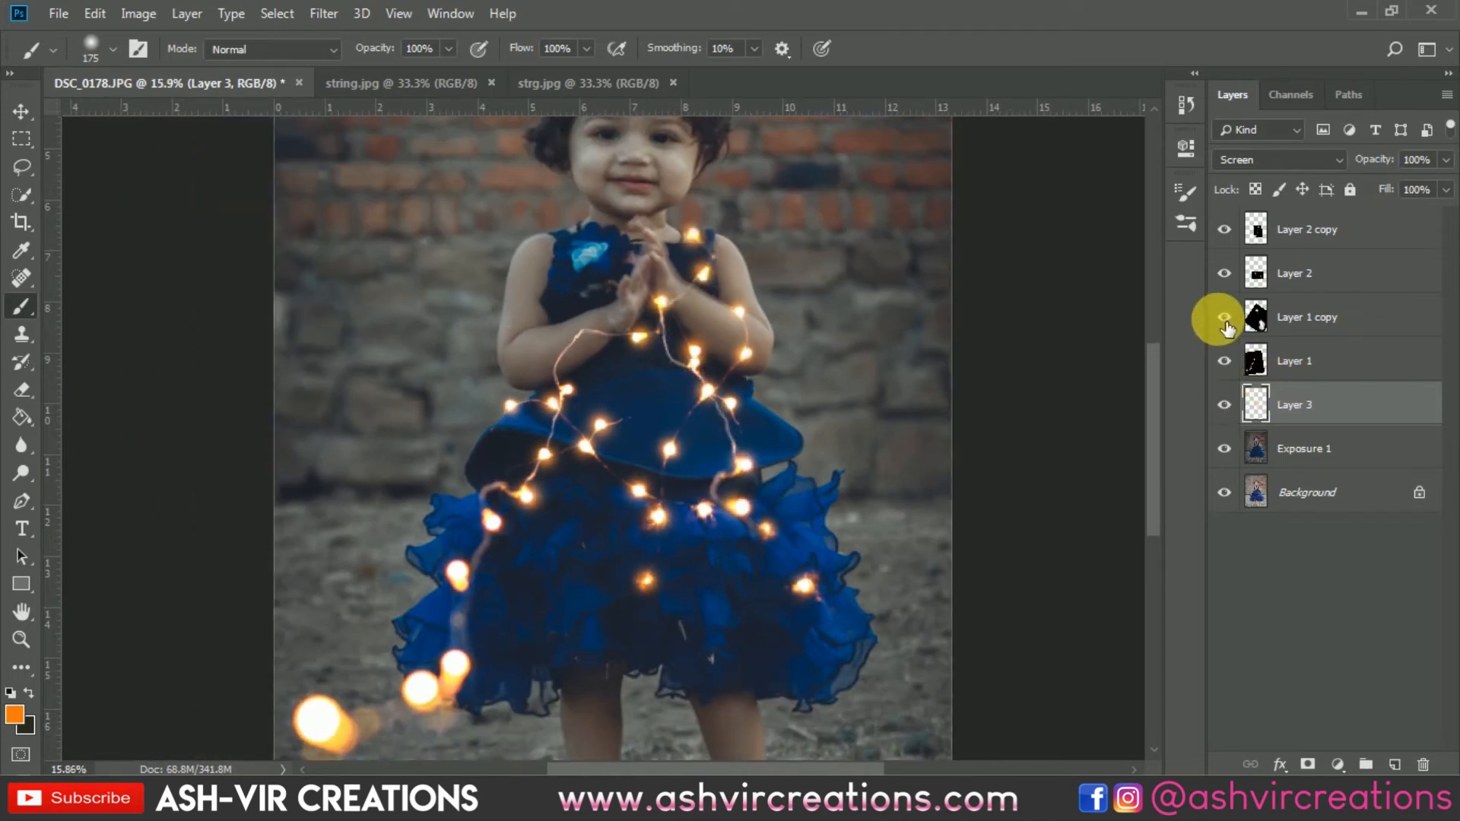
click(1224, 320)
click(1224, 320)
scroll(961, 403, down, 2)
scroll(962, 403, down, 2)
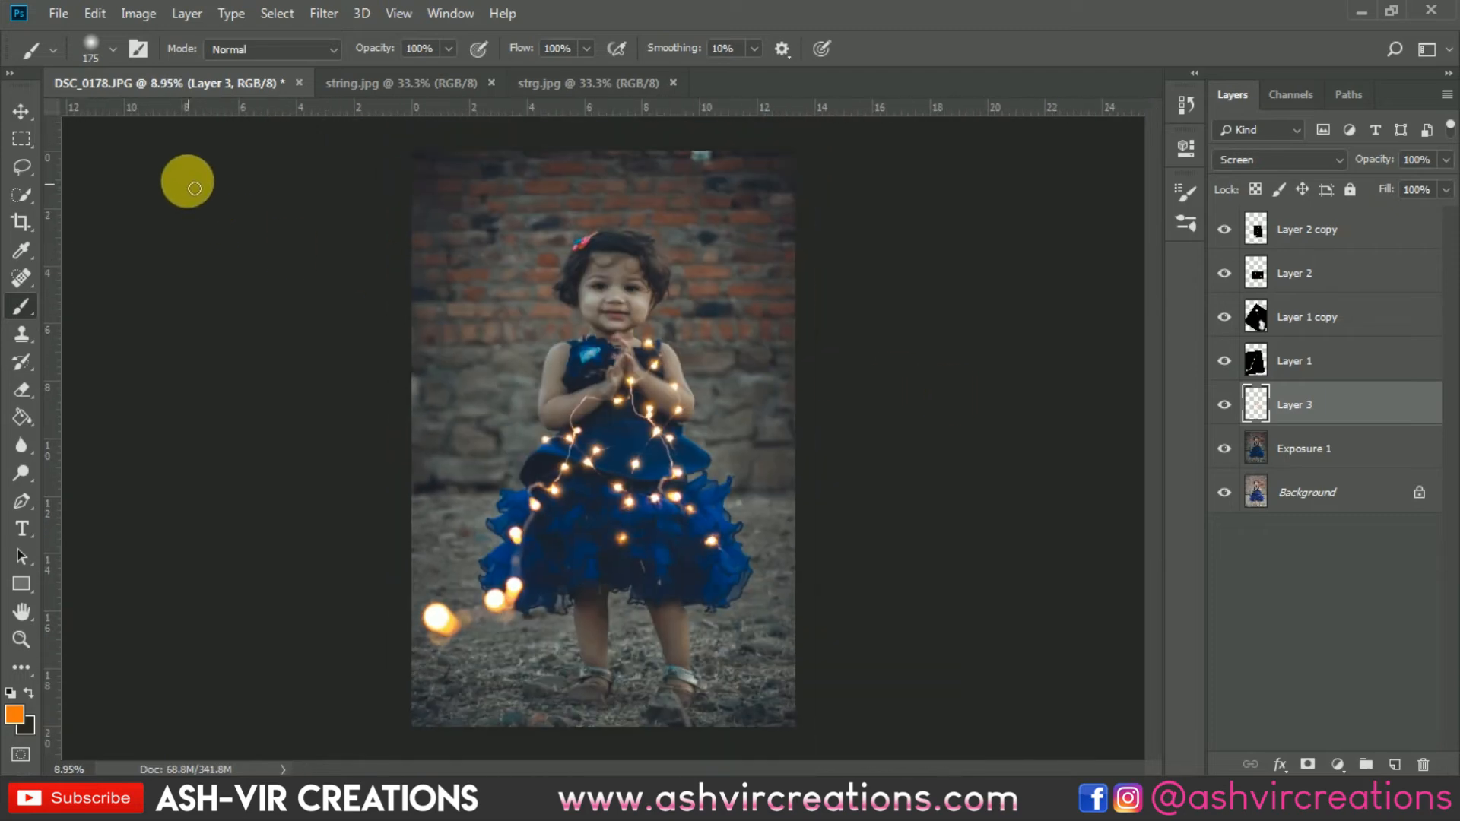
Open the bokeh image bok.jpg with the Move tool active.
click(21, 113)
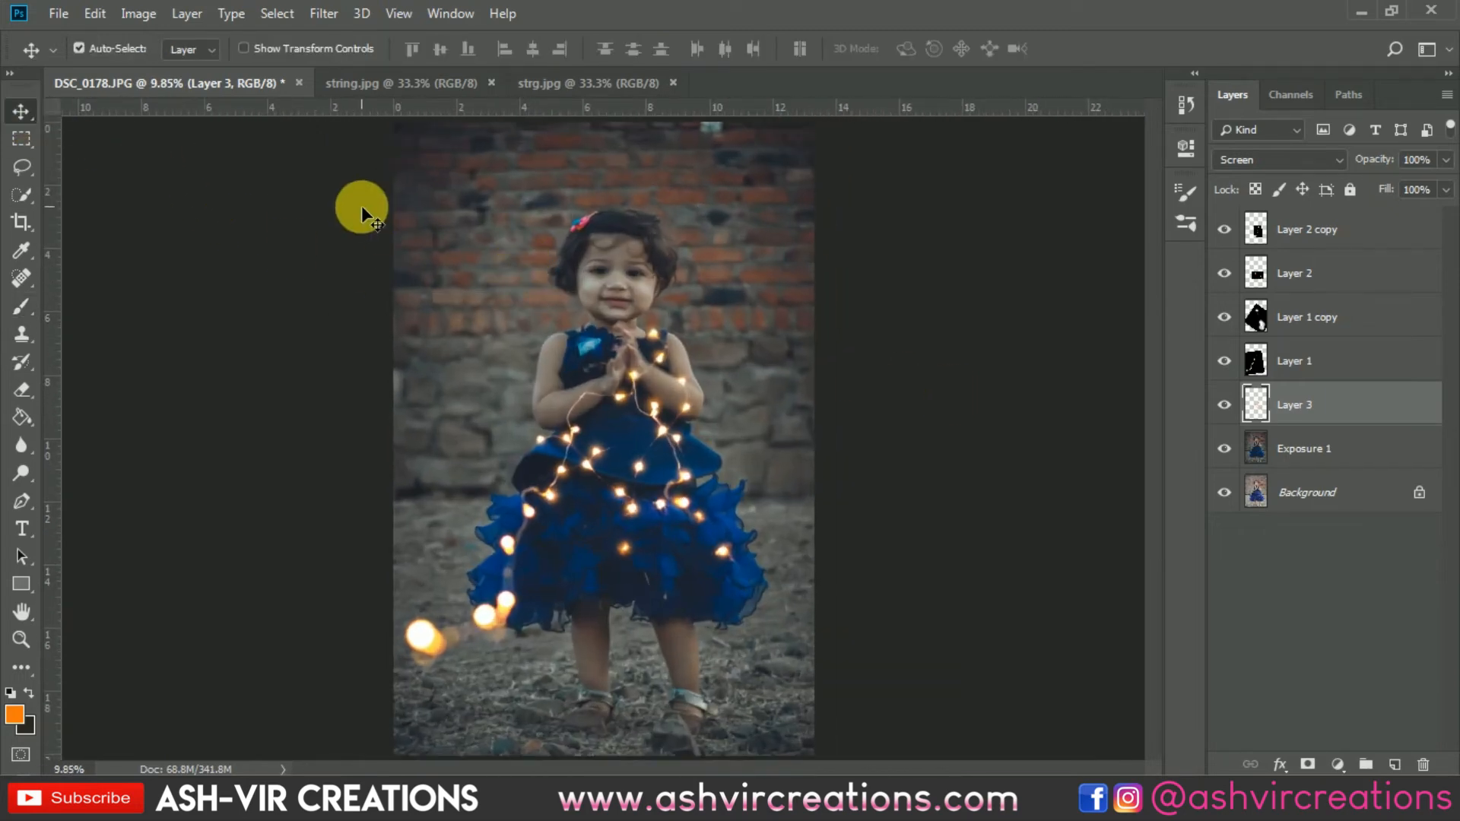
click(66, 12)
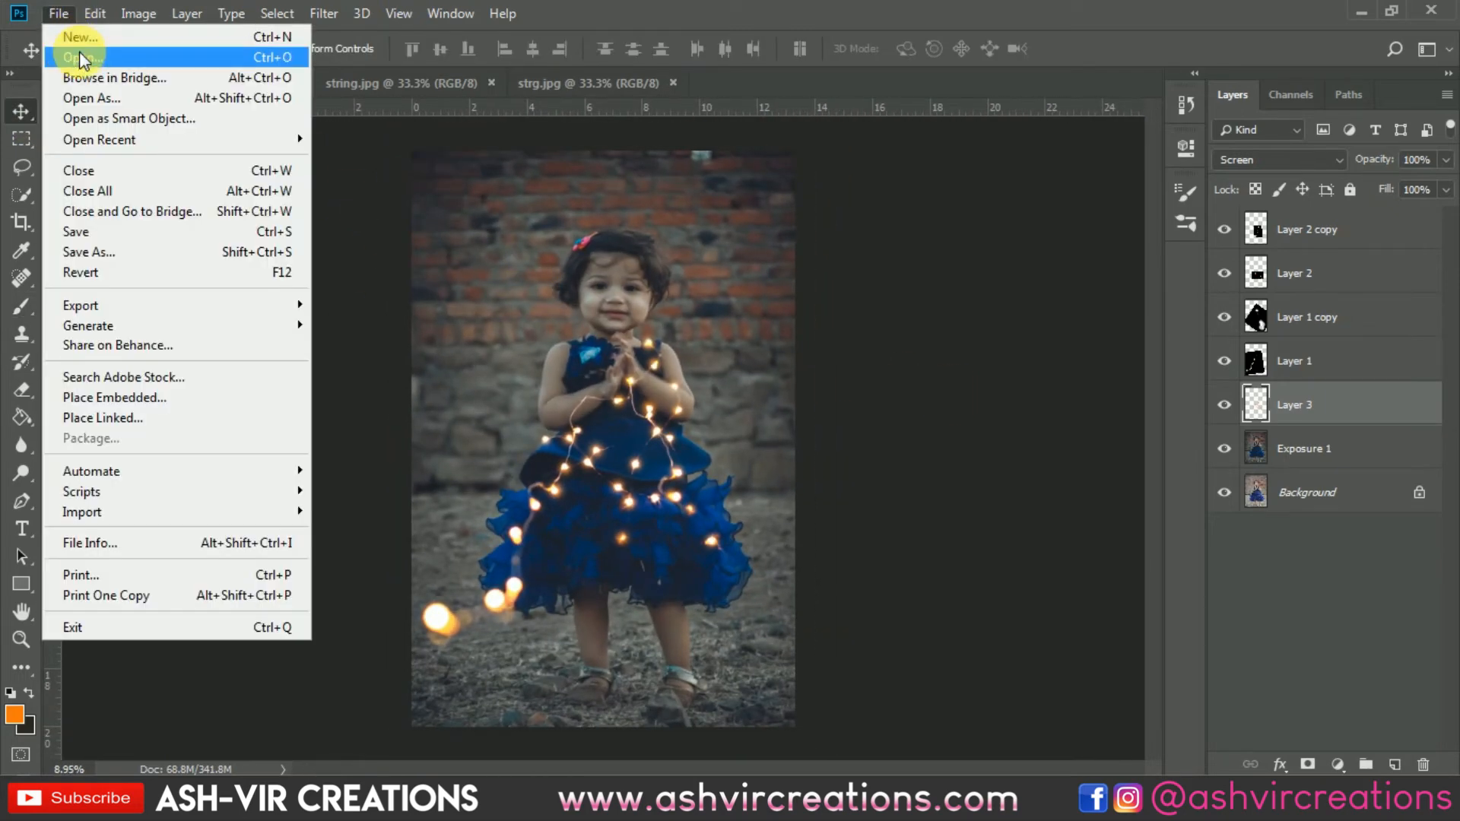
click(79, 53)
double_click(454, 162)
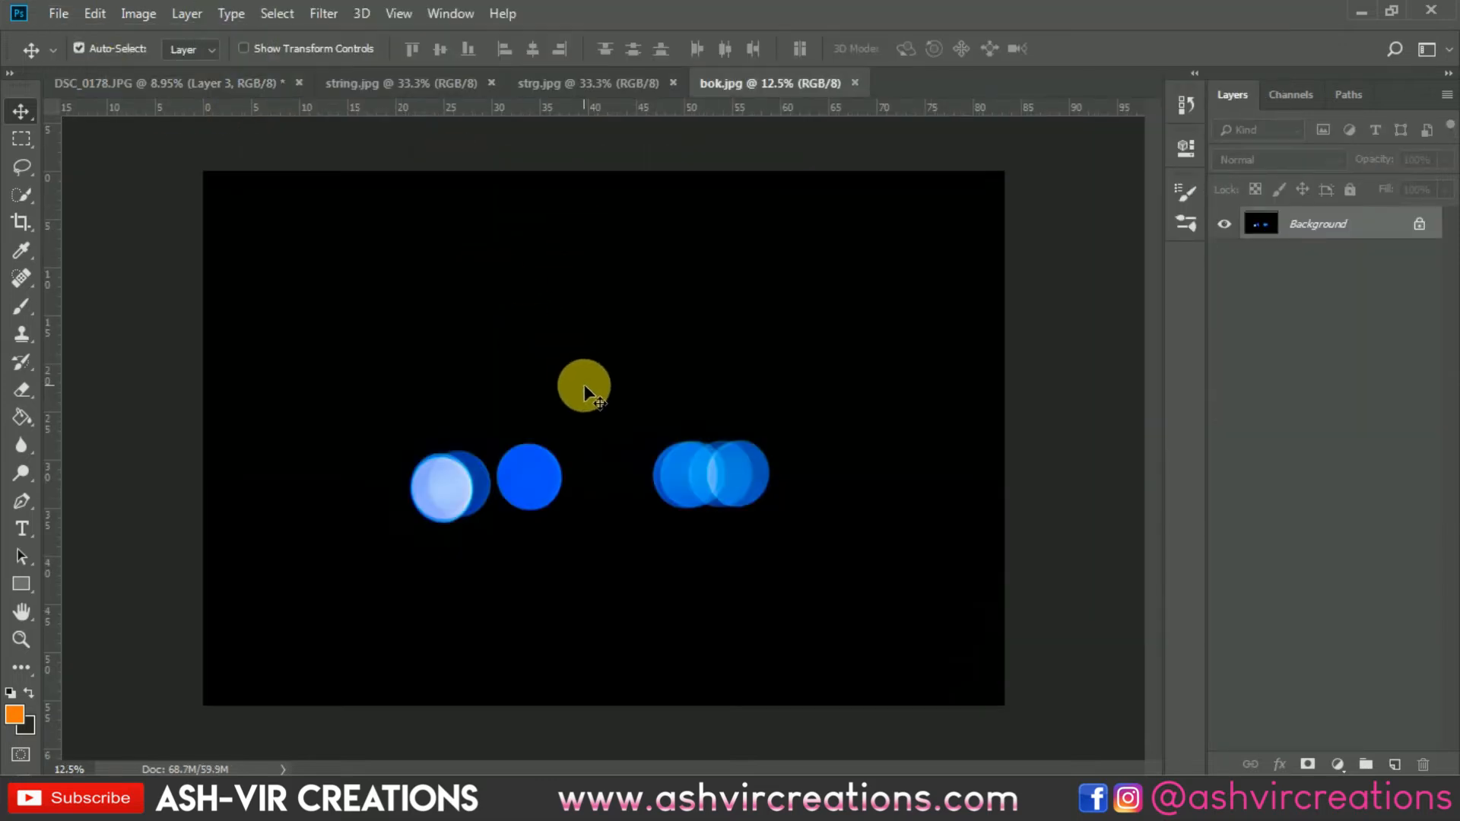
Lasso the single blue bokeh circle, copy it into the DSC_0178.JPG portrait, and set its layer's blend mode to Screen.
scroll(584, 385, up, 1)
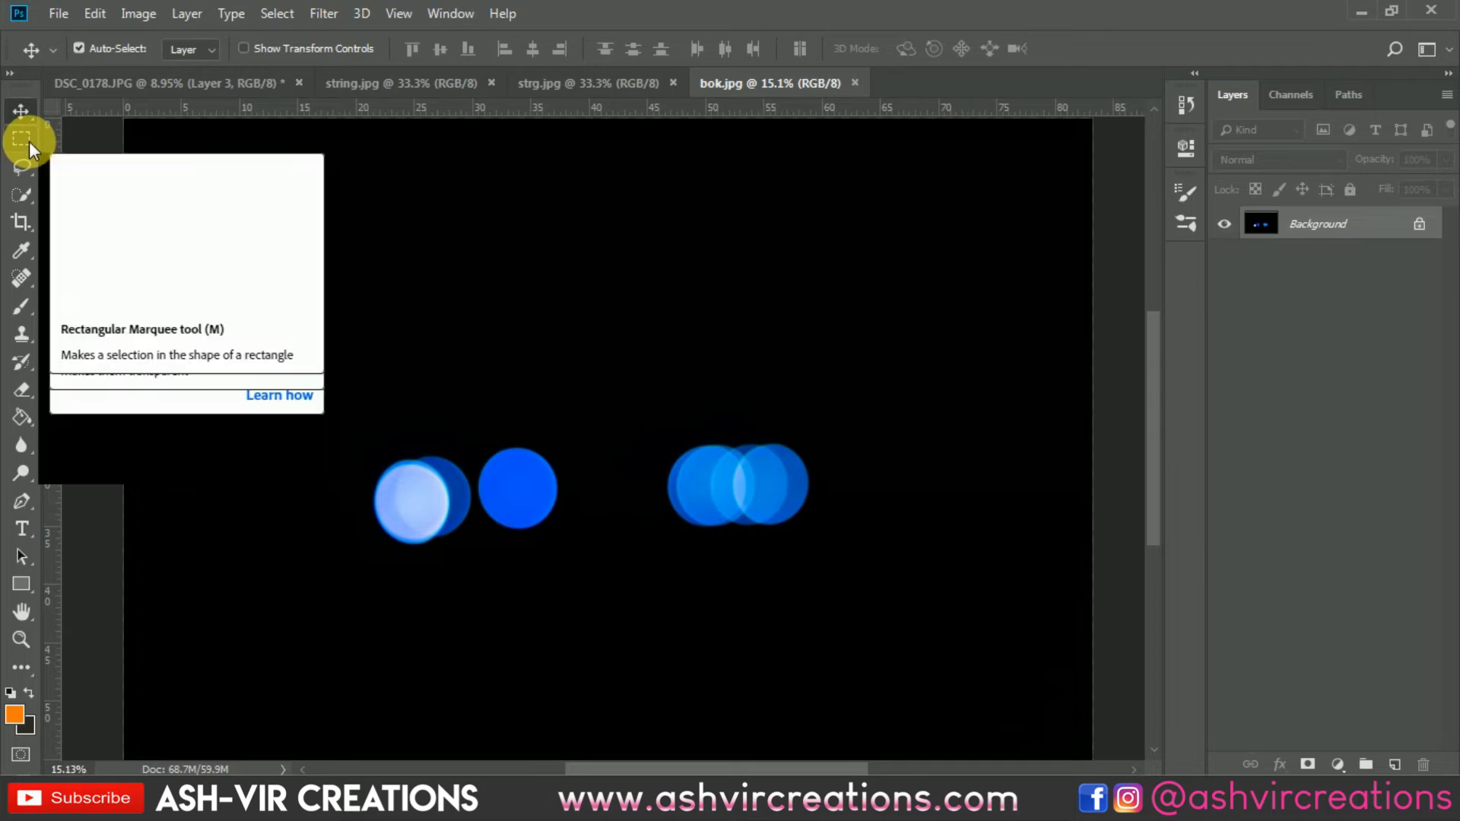
click(27, 164)
scroll(532, 519, up, 2)
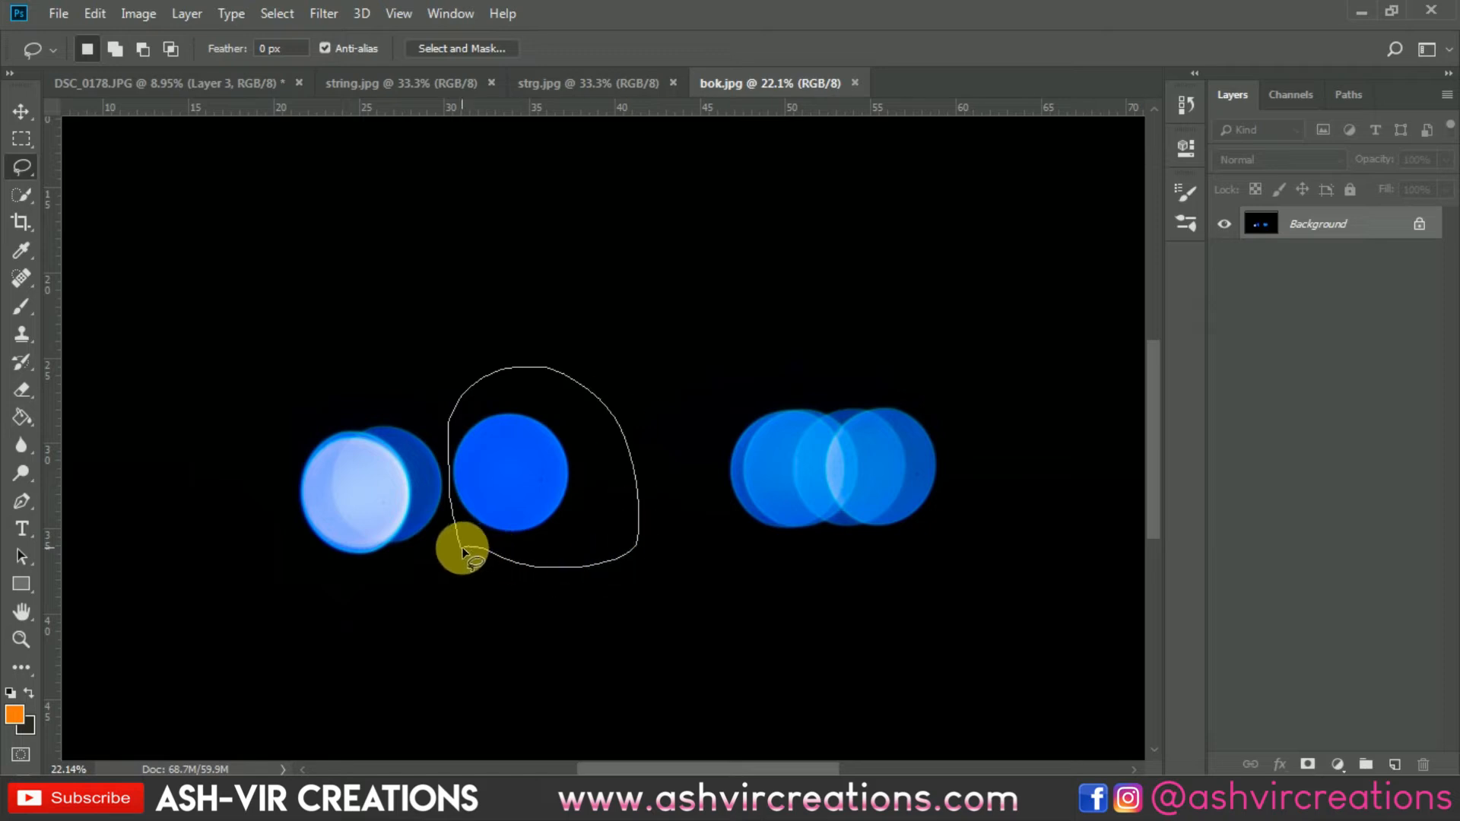
drag(462, 547, 460, 548)
click(21, 111)
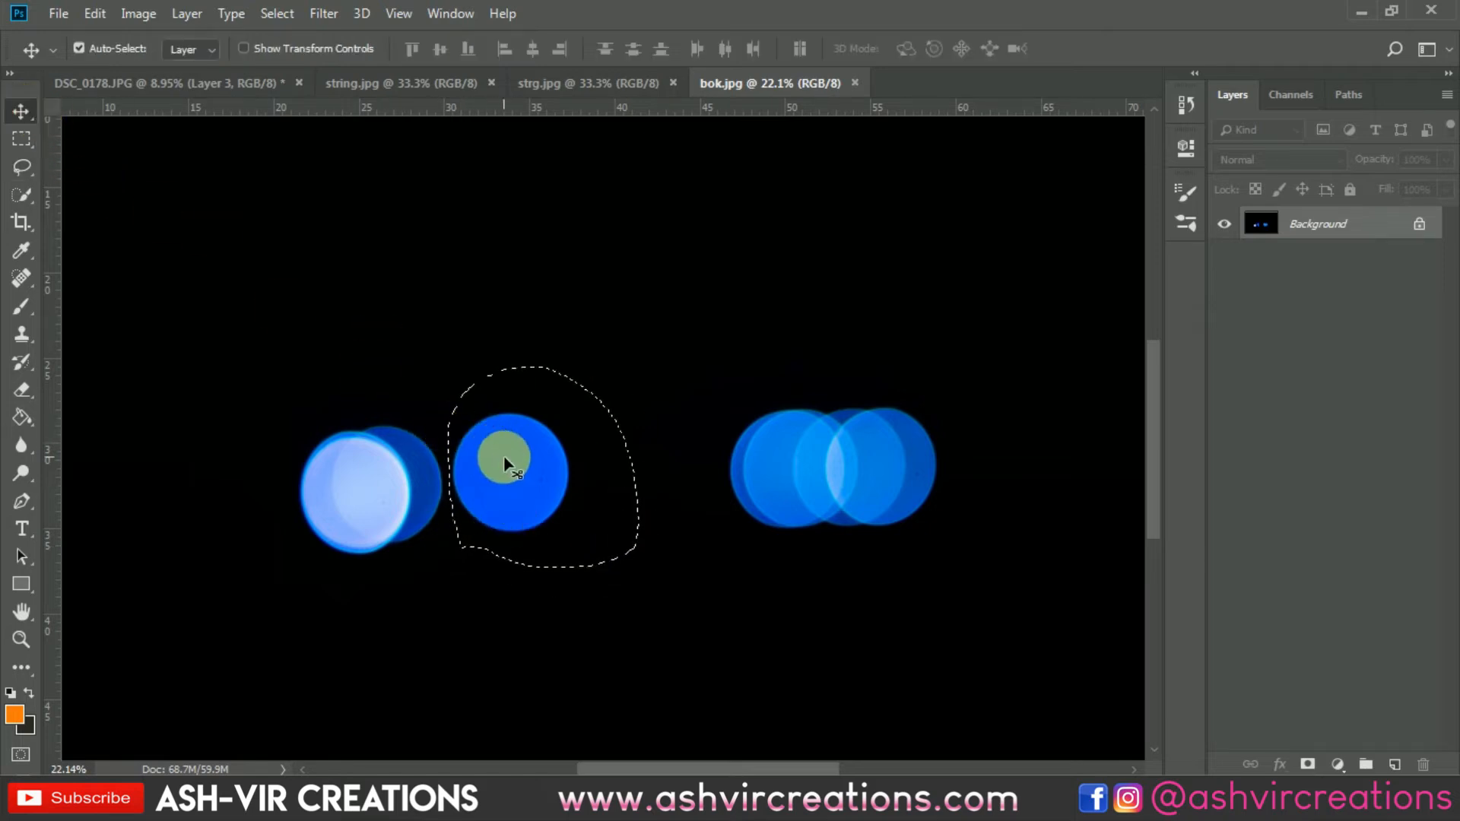
mouse_move(504, 463)
mouse_down()
mouse_move(251, 242)
mouse_move(190, 79)
mouse_move(495, 308)
mouse_up()
click(1248, 153)
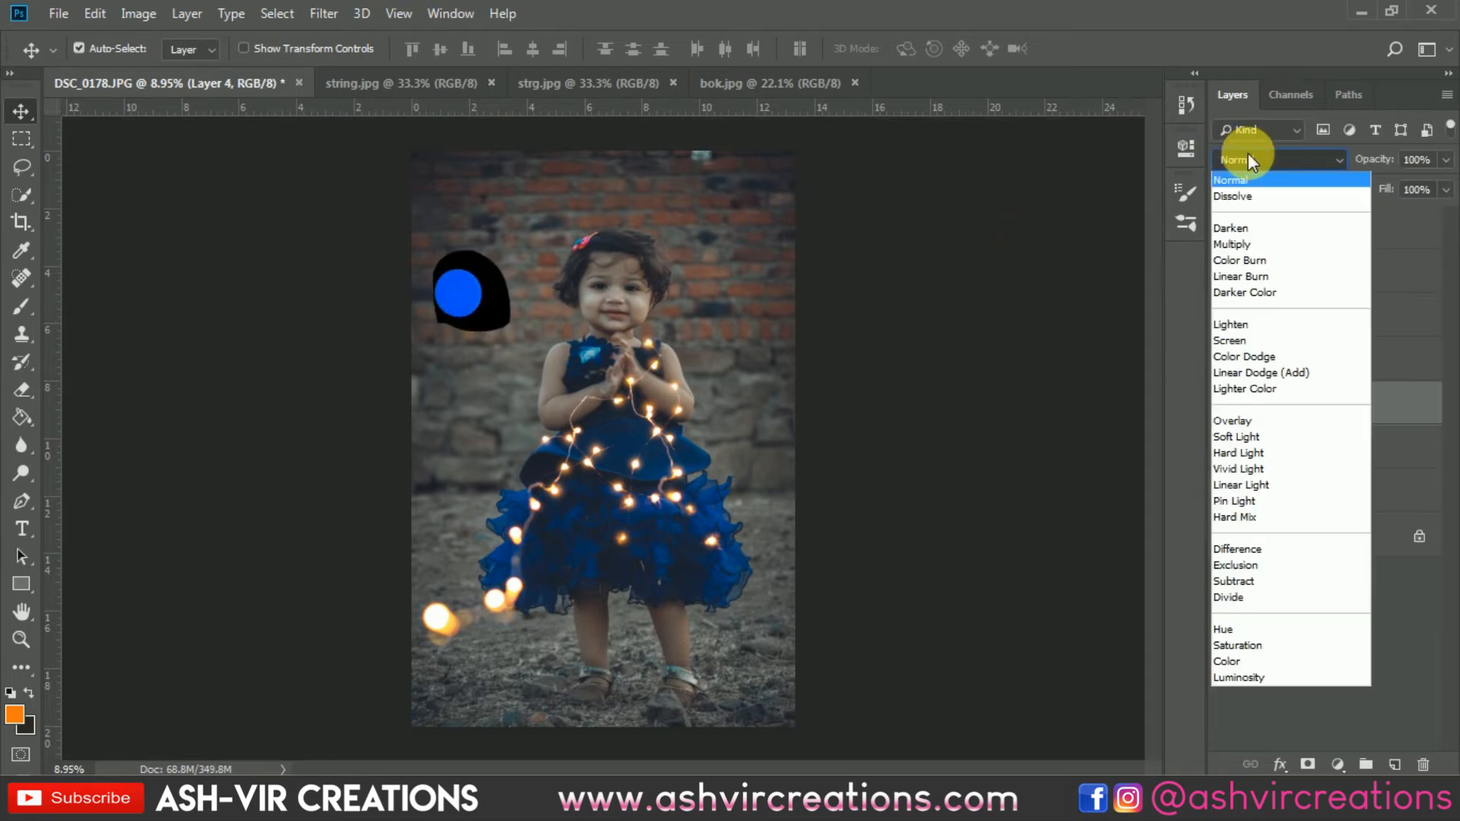
click(1231, 335)
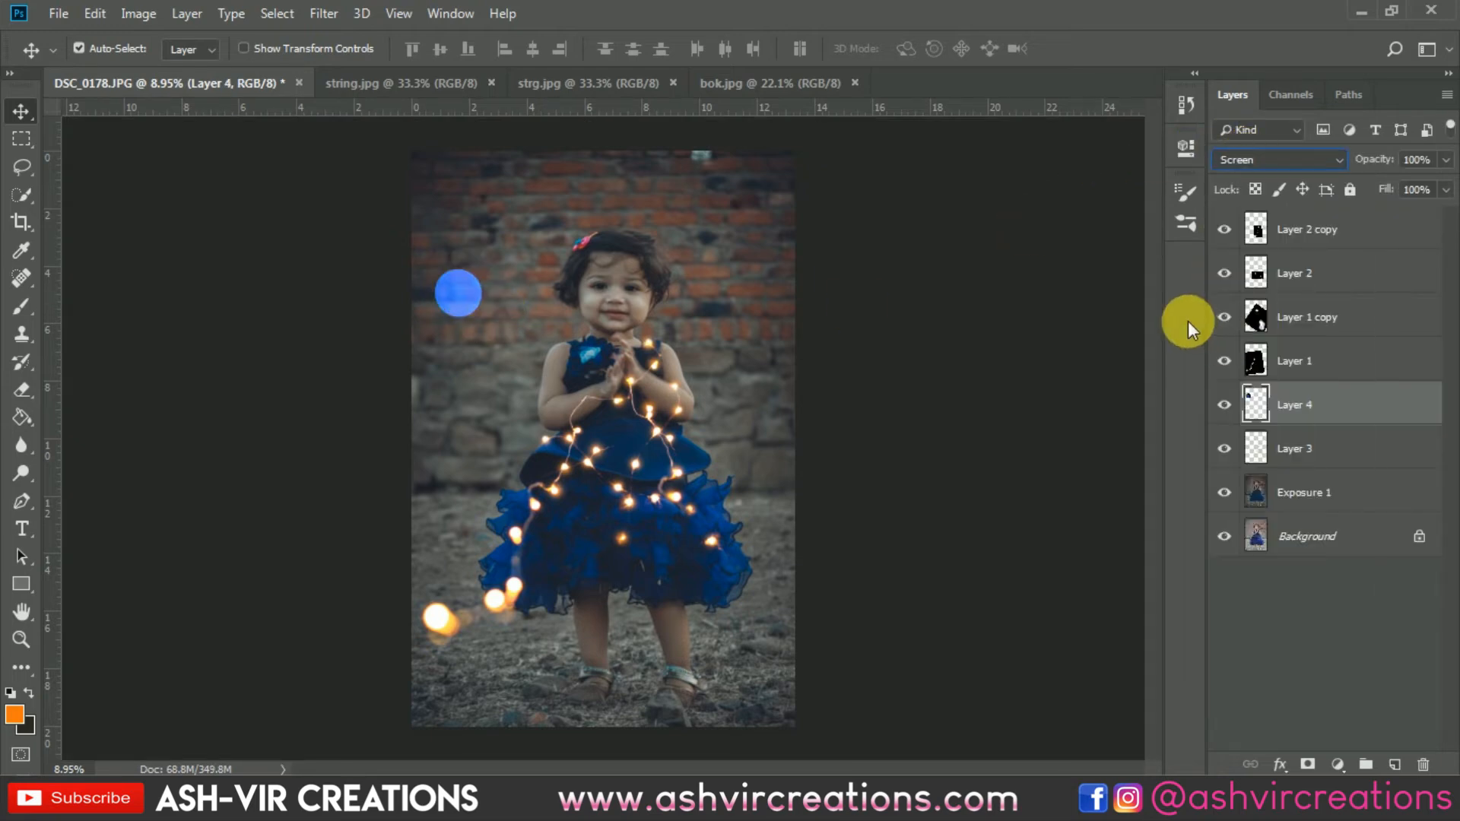
key(ctrl+t)
drag(491, 339, 598, 373)
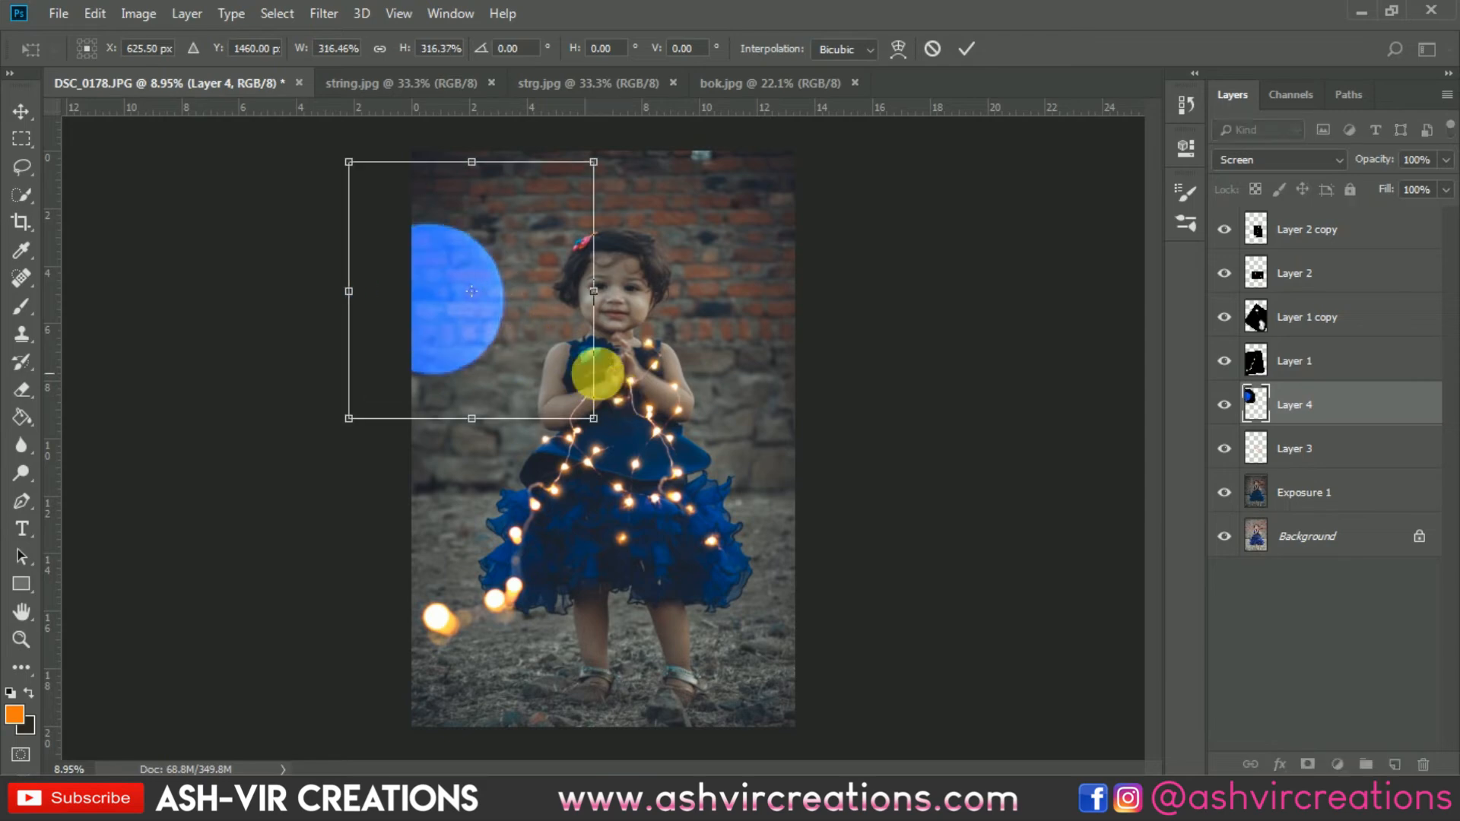
drag(532, 231, 616, 284)
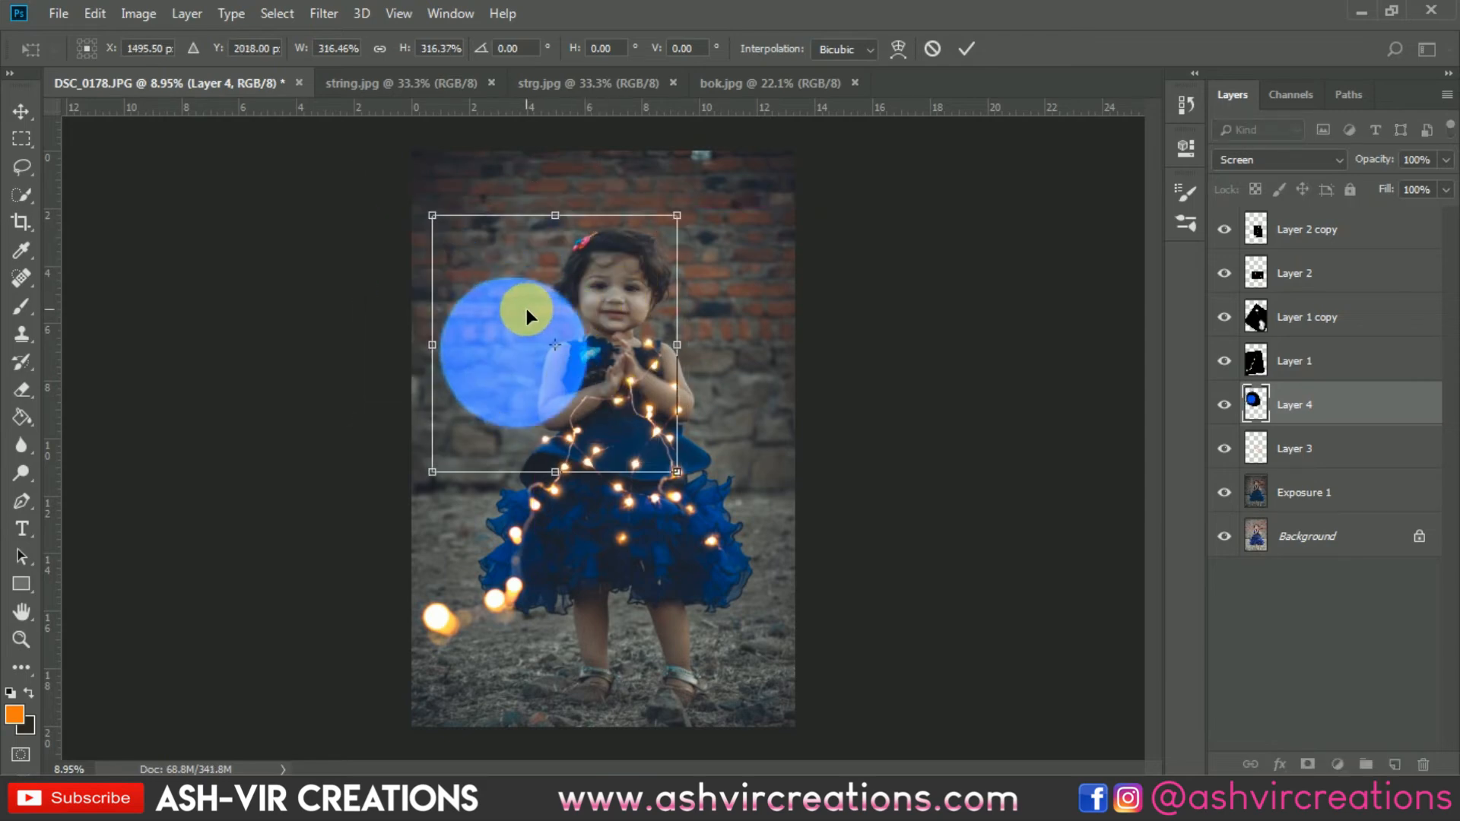
key(Return)
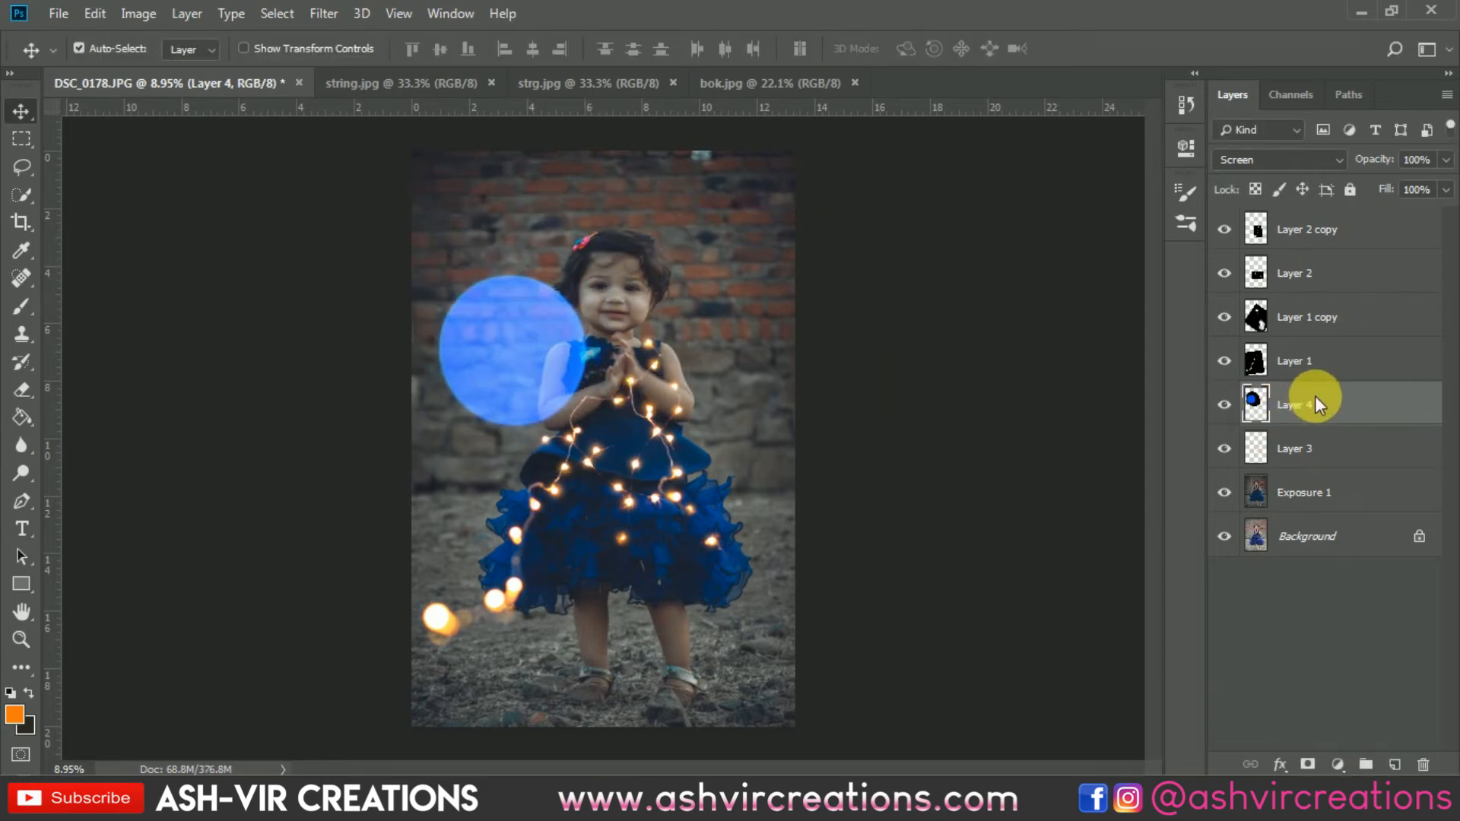
right_click(1316, 403)
click(961, 15)
key(ctrl+z)
Duplicate Layer 4 as Layer 4 copy and hide the copy.
right_click(1321, 391)
click(1153, 114)
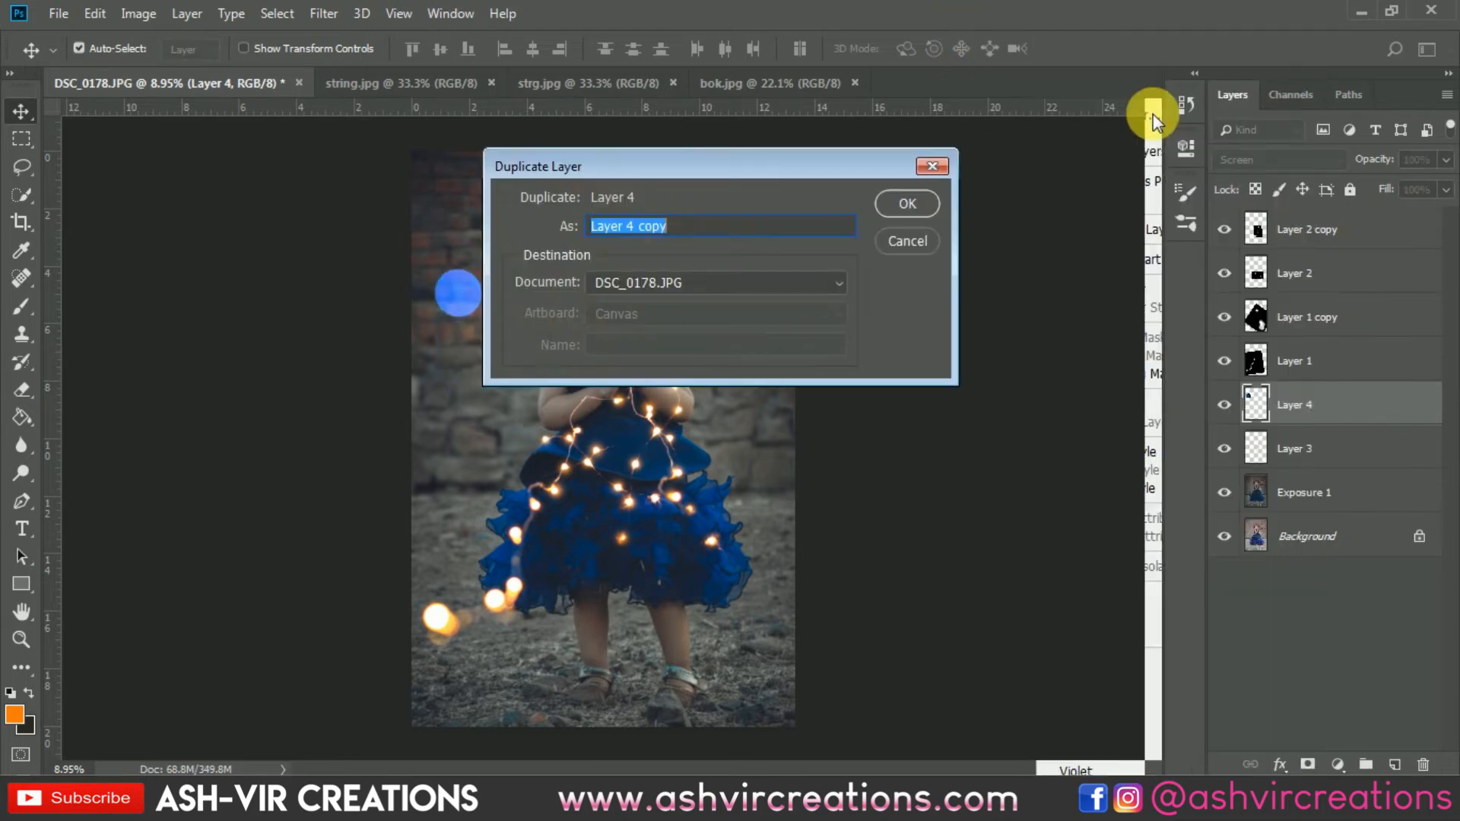
click(908, 199)
click(1225, 404)
Scale the Layer 4 circle to about 358% and place it partly outside the photo's lower-left corner, below the large bulbs.
click(1288, 437)
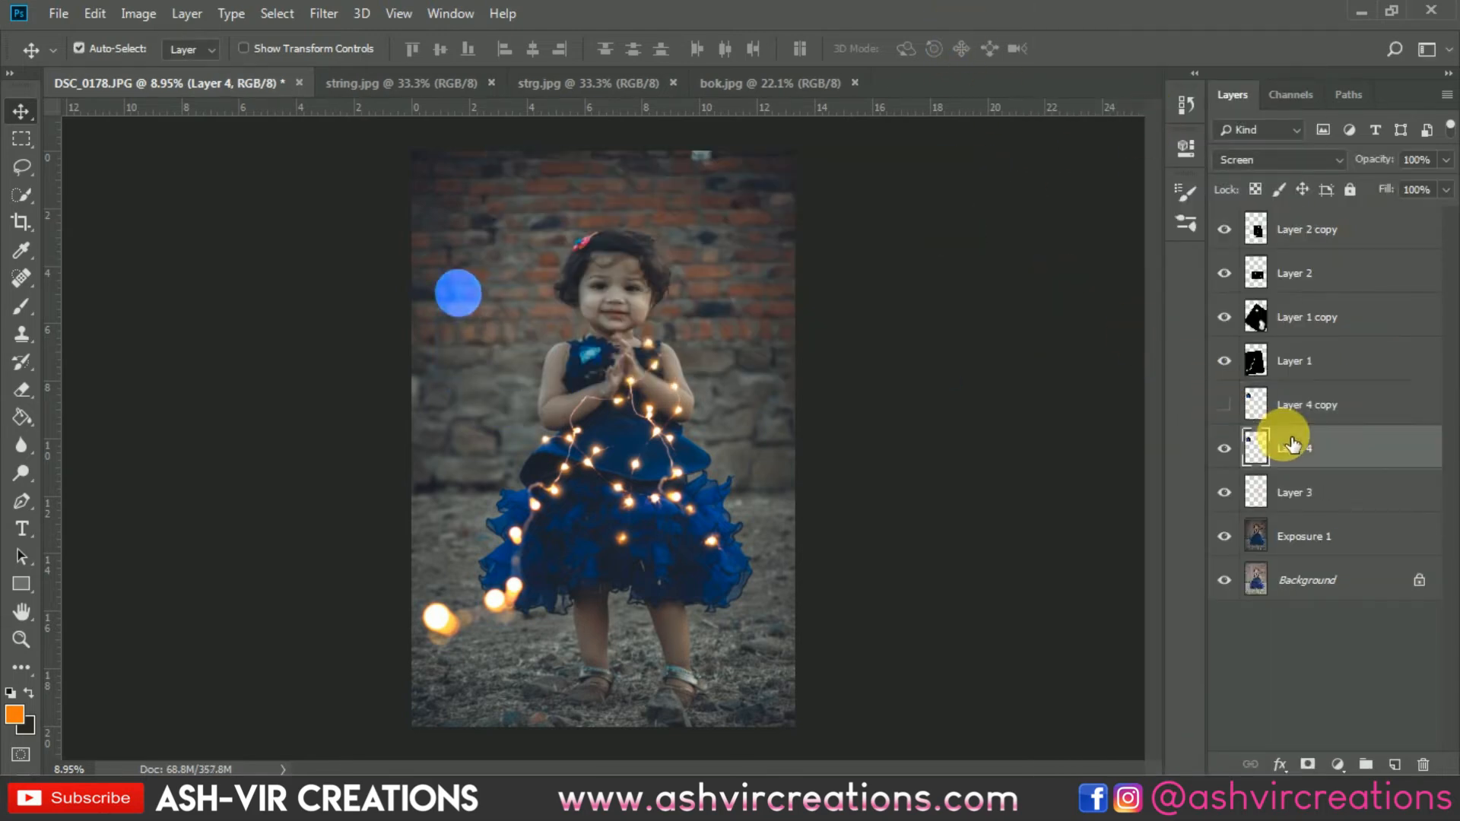
key(ctrl+t)
drag(522, 344, 636, 414)
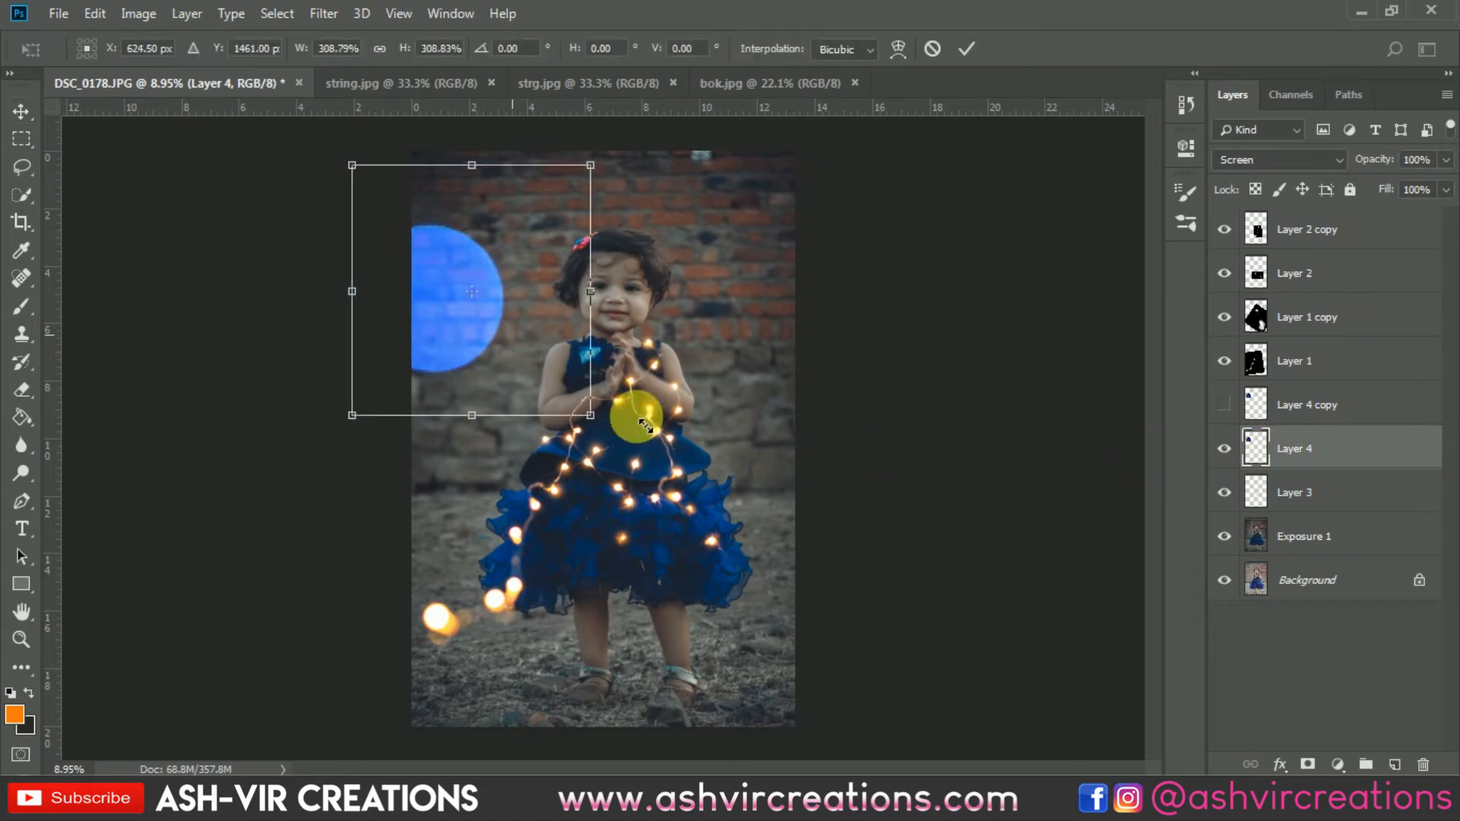
drag(564, 322, 578, 737)
key(ctrl+minus)
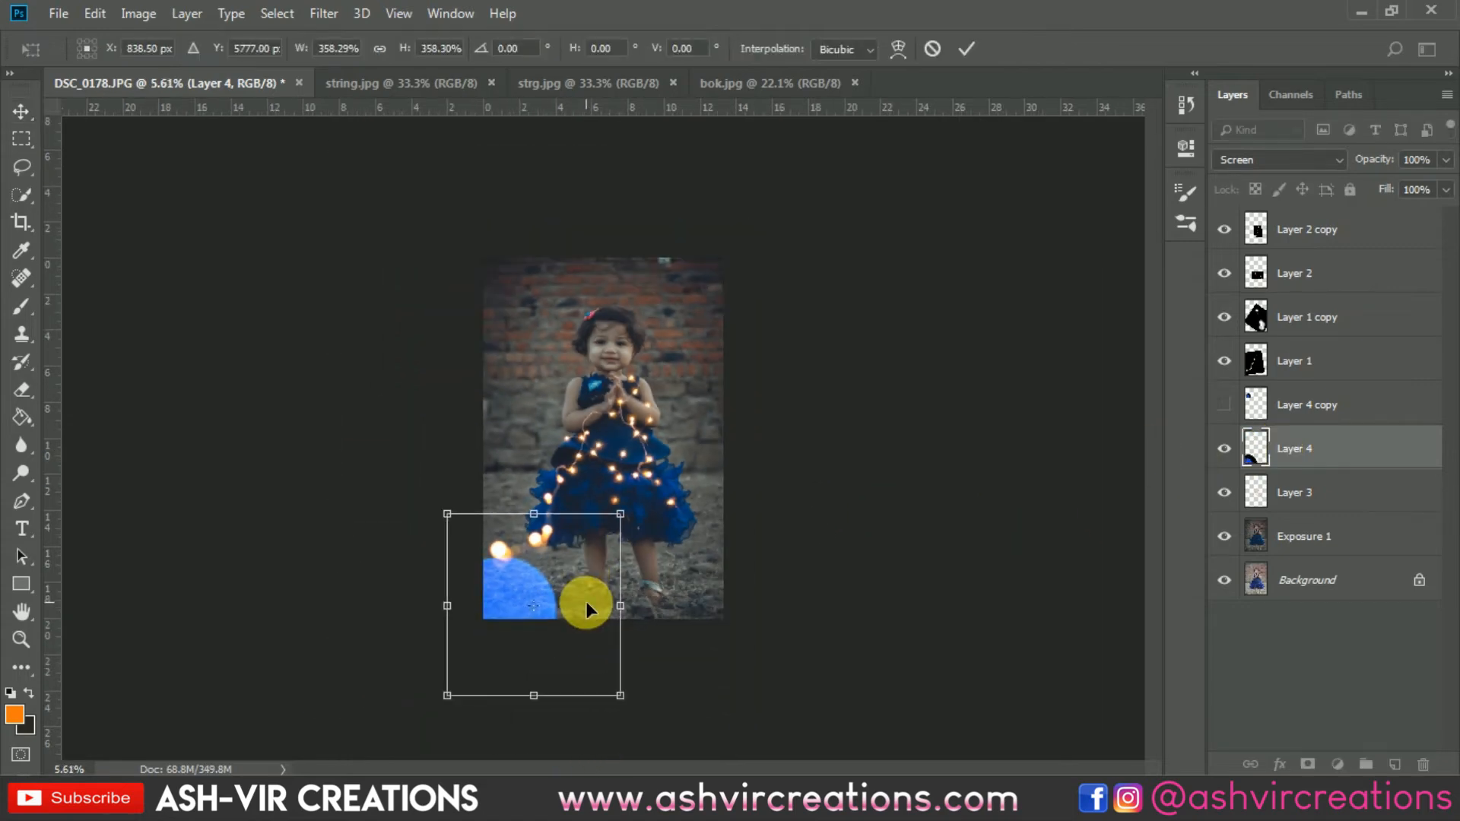
drag(586, 601, 519, 508)
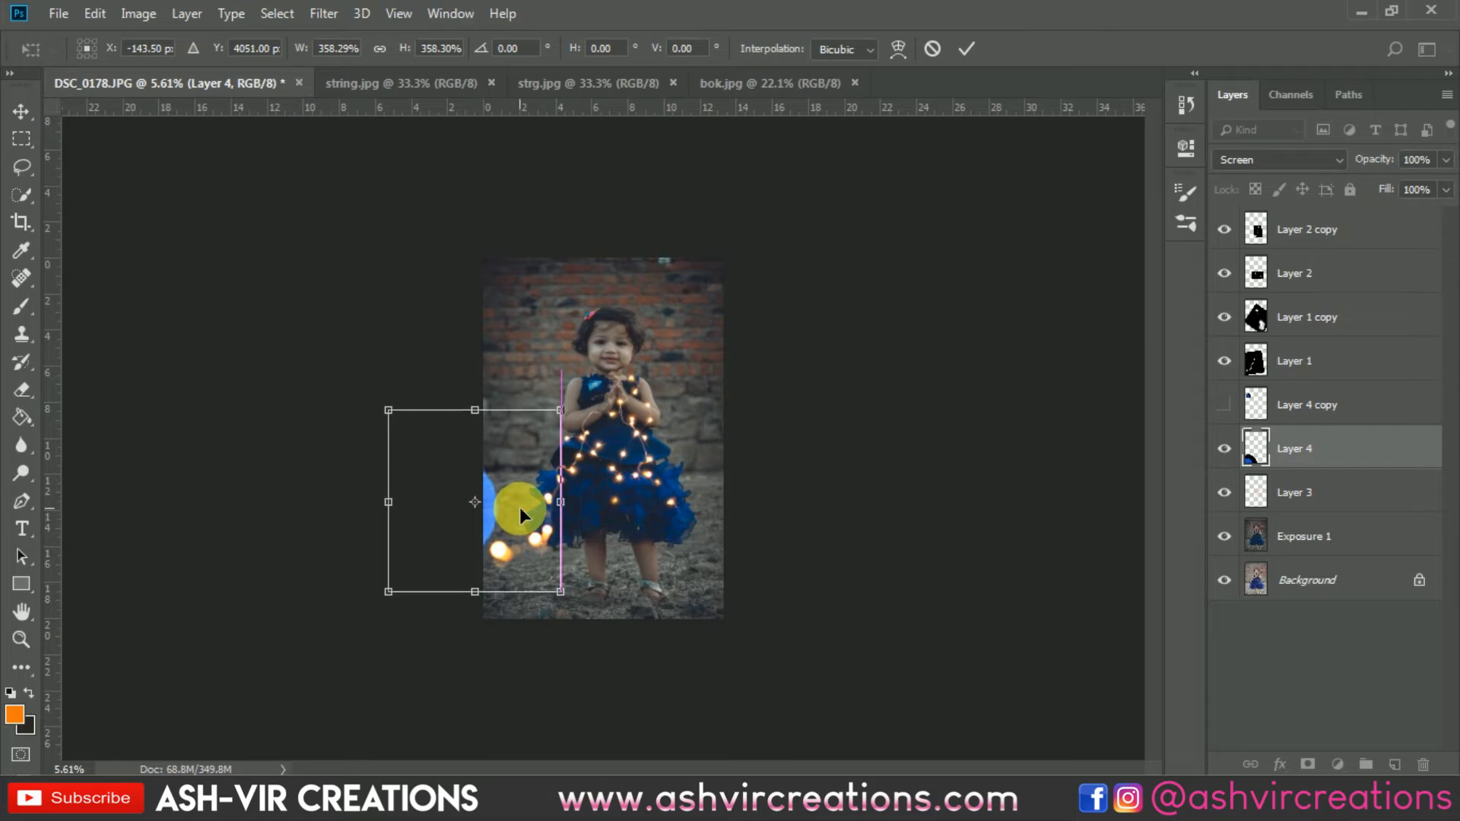
key(ctrl+plus)
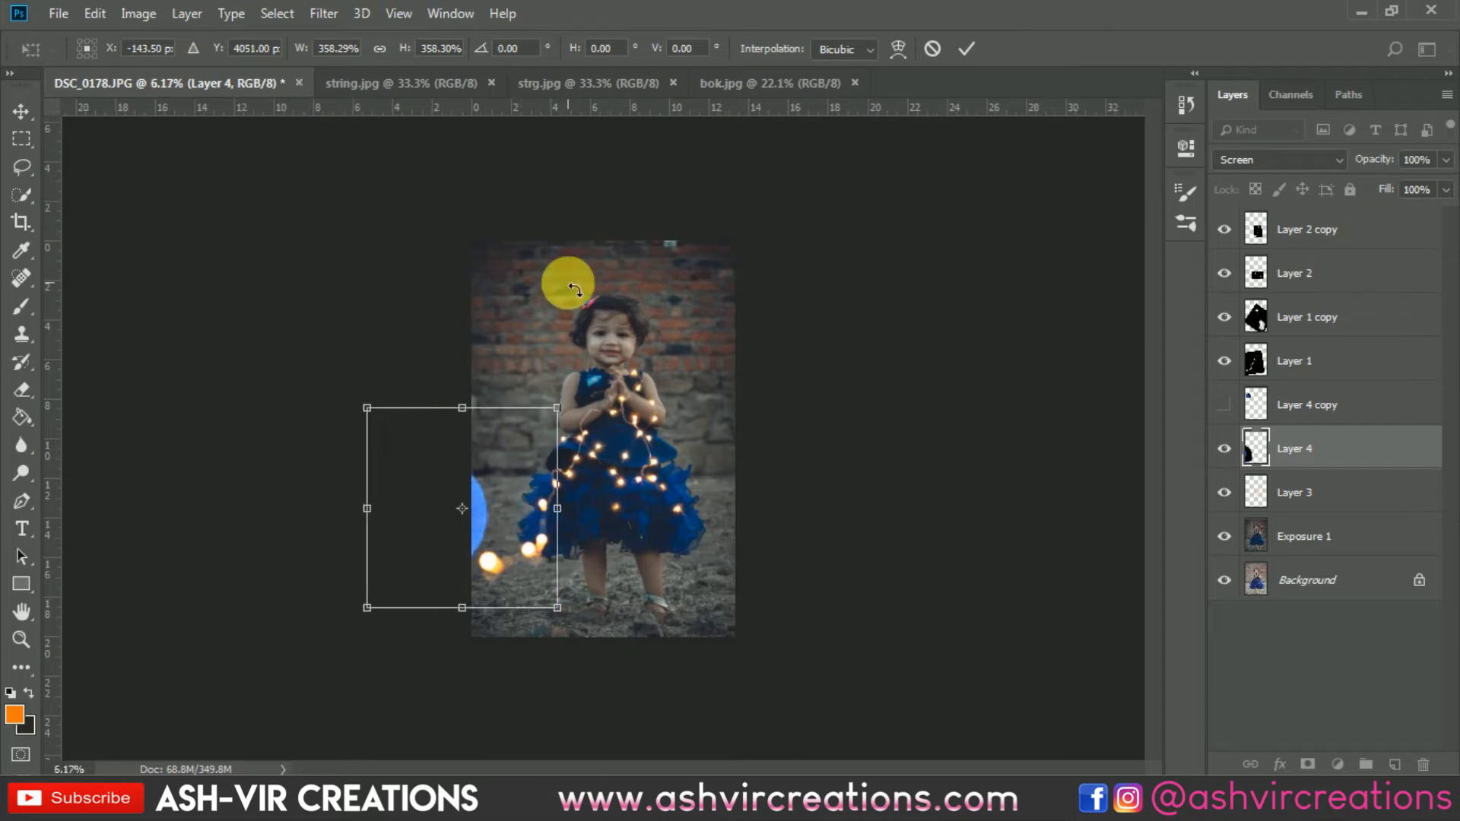
scroll(582, 290, up, 7)
scroll(584, 304, down, 3)
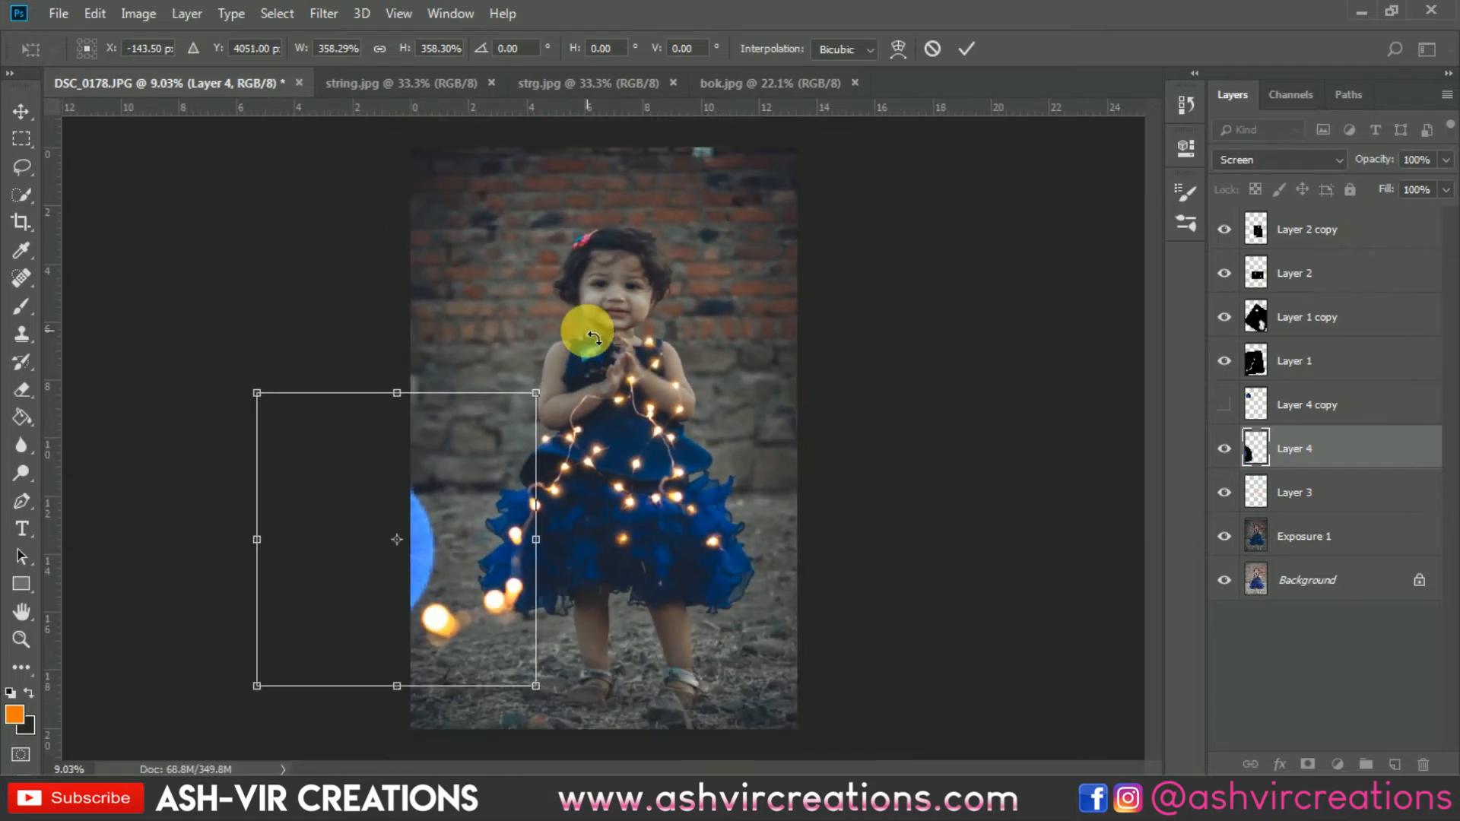
scroll(437, 492, down, 3)
drag(439, 492, 500, 667)
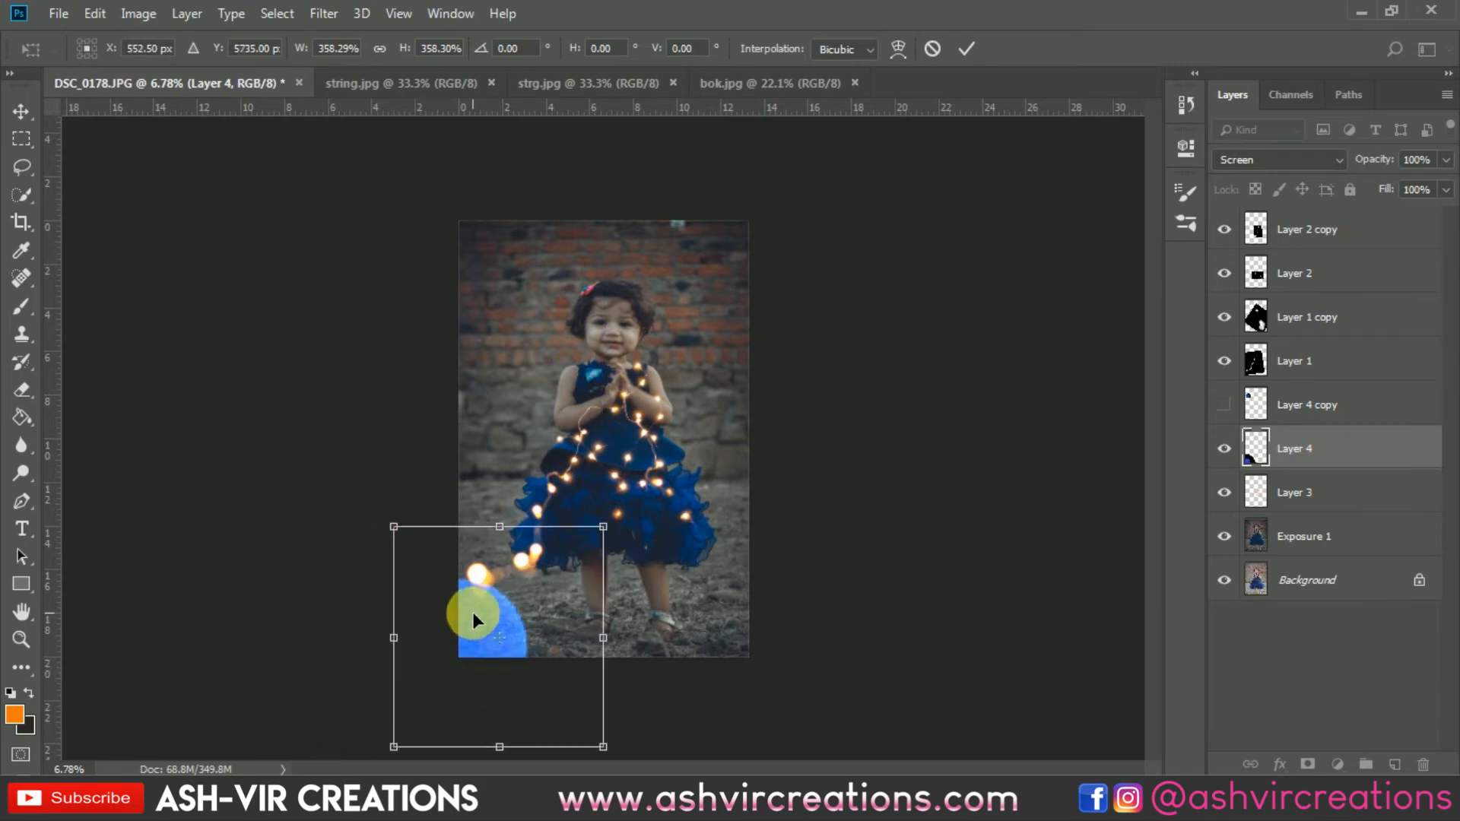
drag(473, 613, 559, 626)
key(Return)
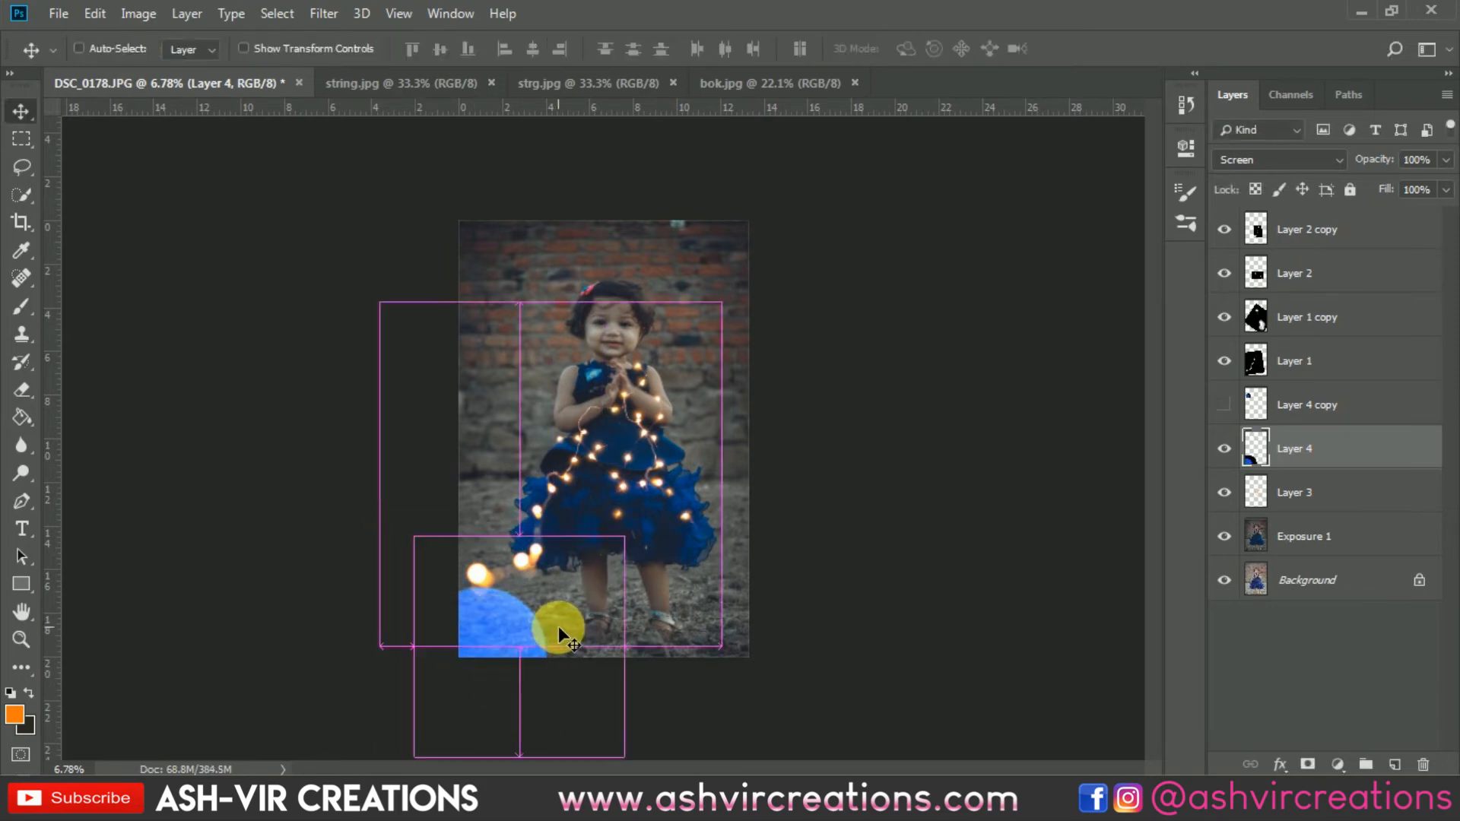
Recolor the large Layer 4 circle to warm beige with Hue/Saturation, using hue -180 and saturation -63.
key(ctrl+u)
click(624, 259)
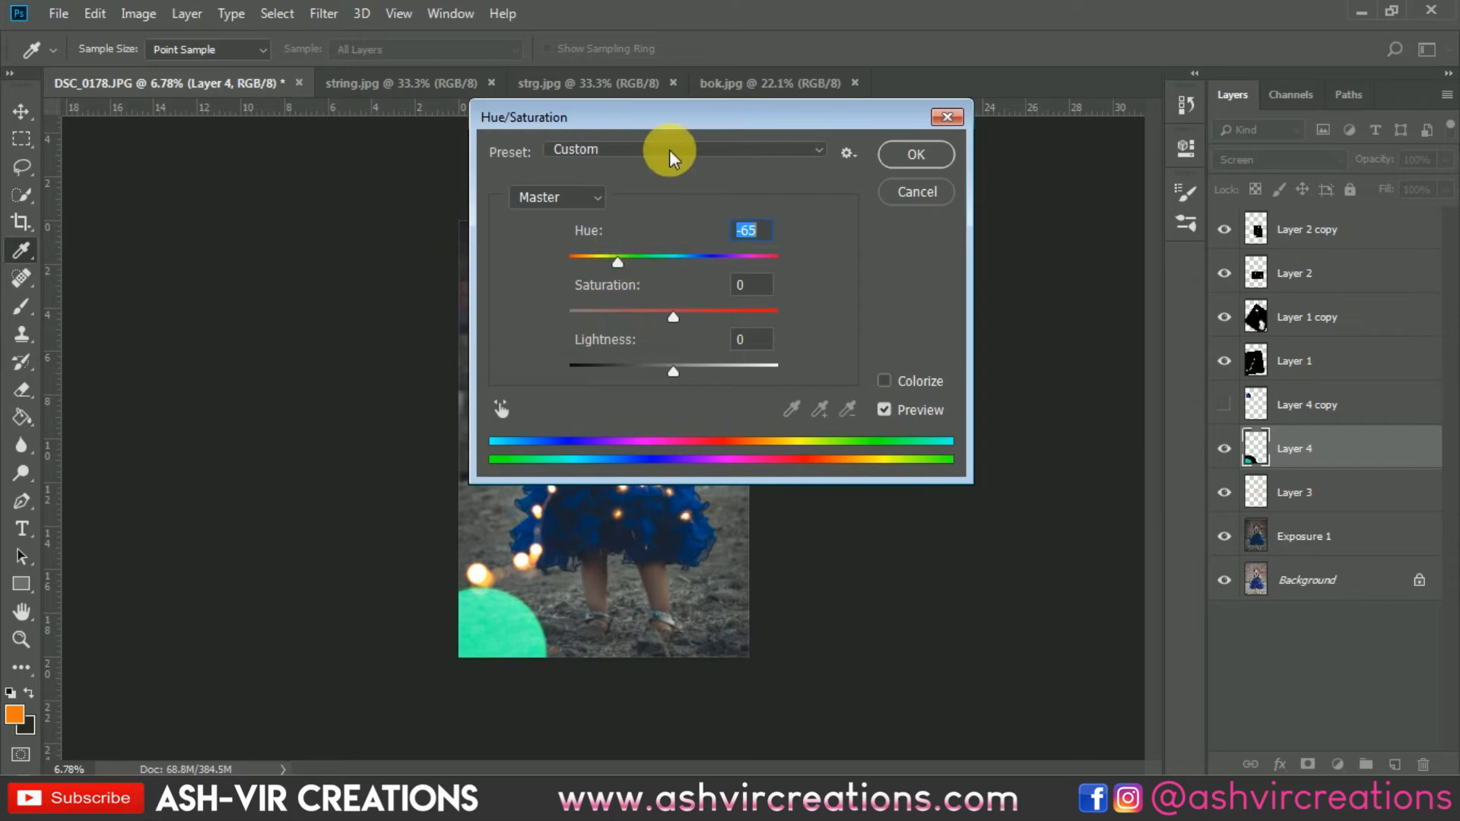
drag(704, 119, 1070, 190)
drag(997, 329, 921, 324)
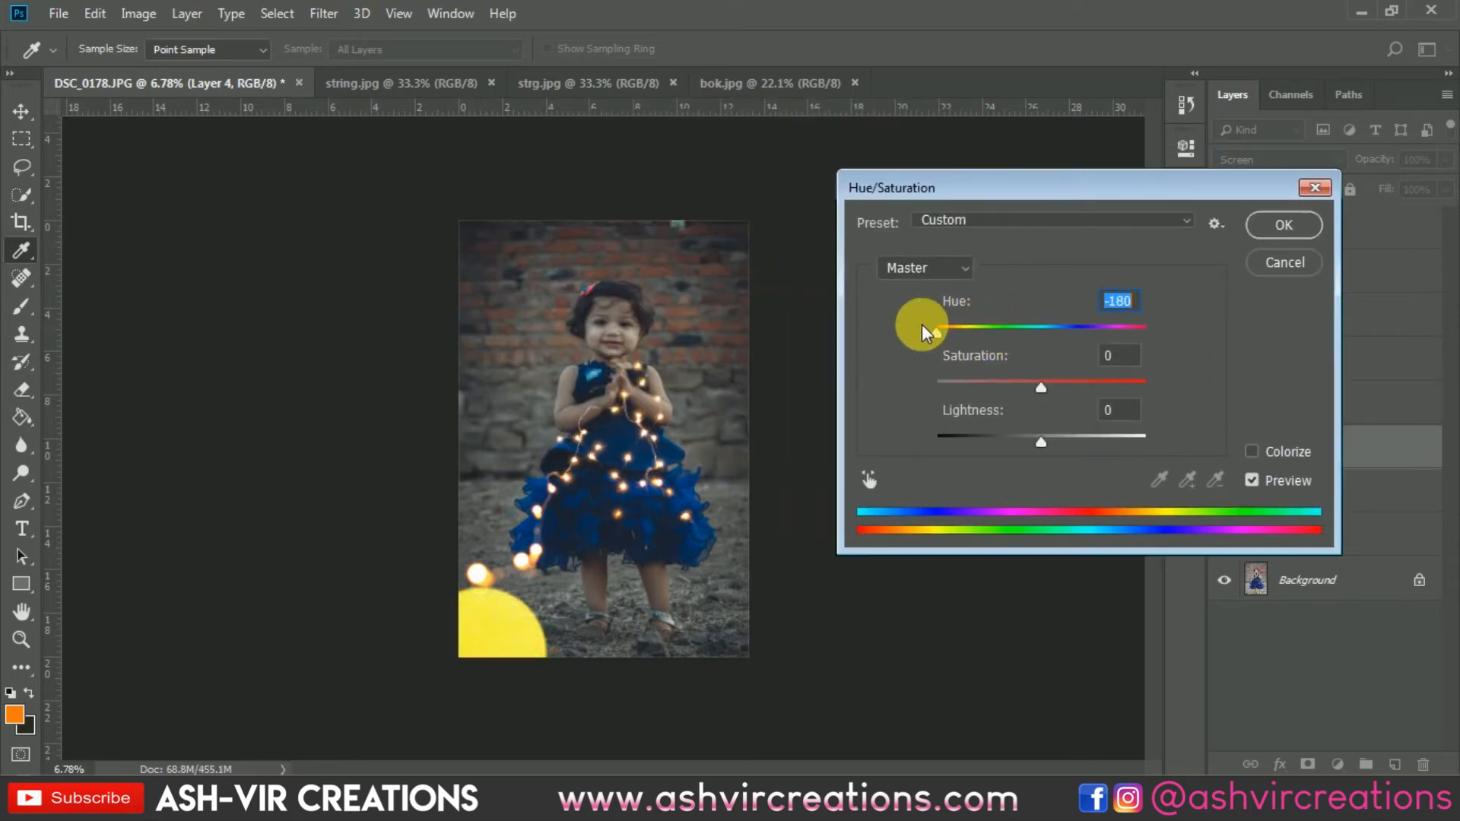
drag(1042, 387, 975, 383)
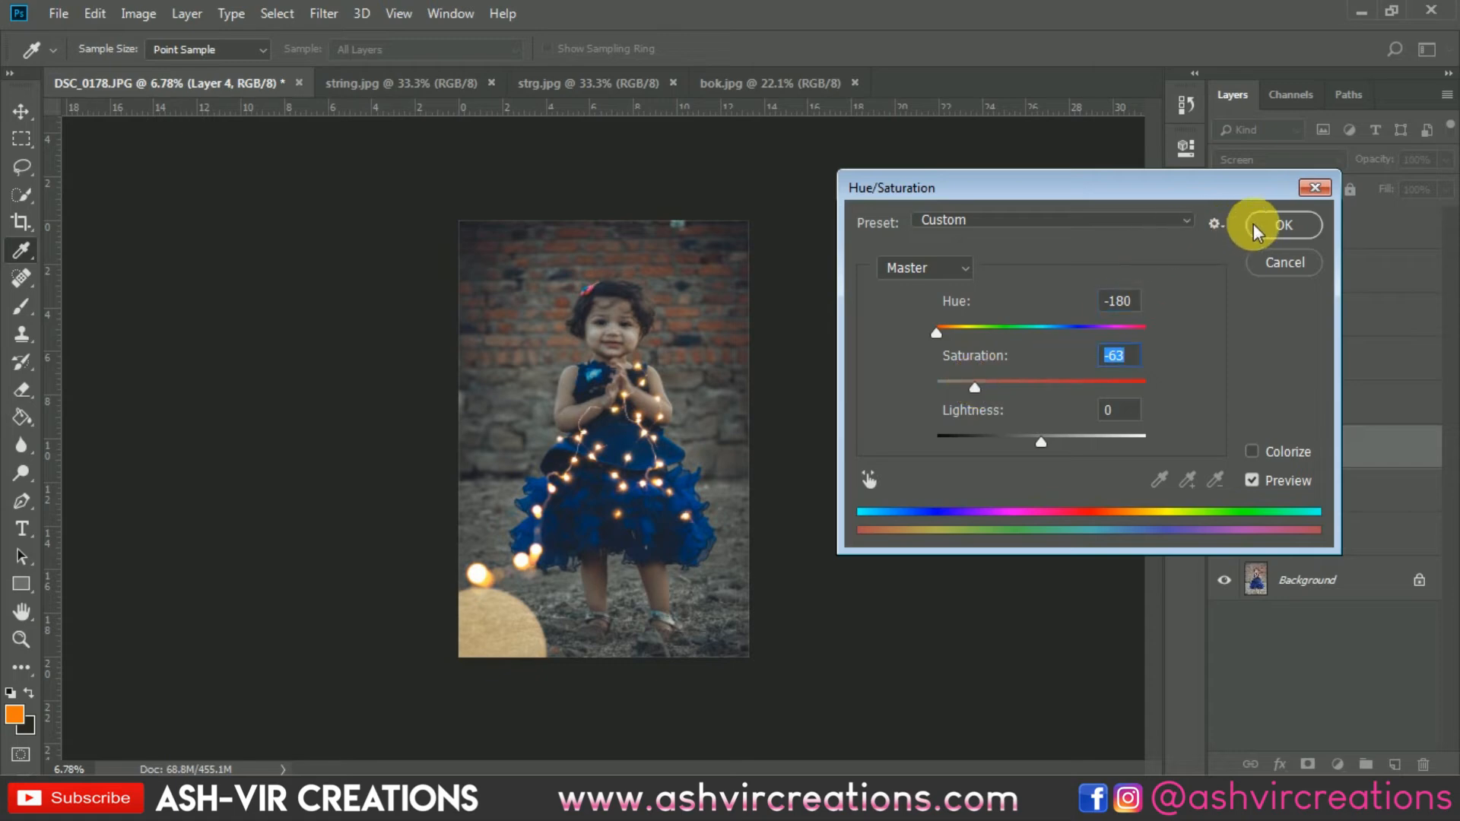
click(1280, 224)
Show Layer 4 copy and recolor its small circle with Hue/Saturation, using hue -180 and saturation -67.
scroll(727, 431, up, 1)
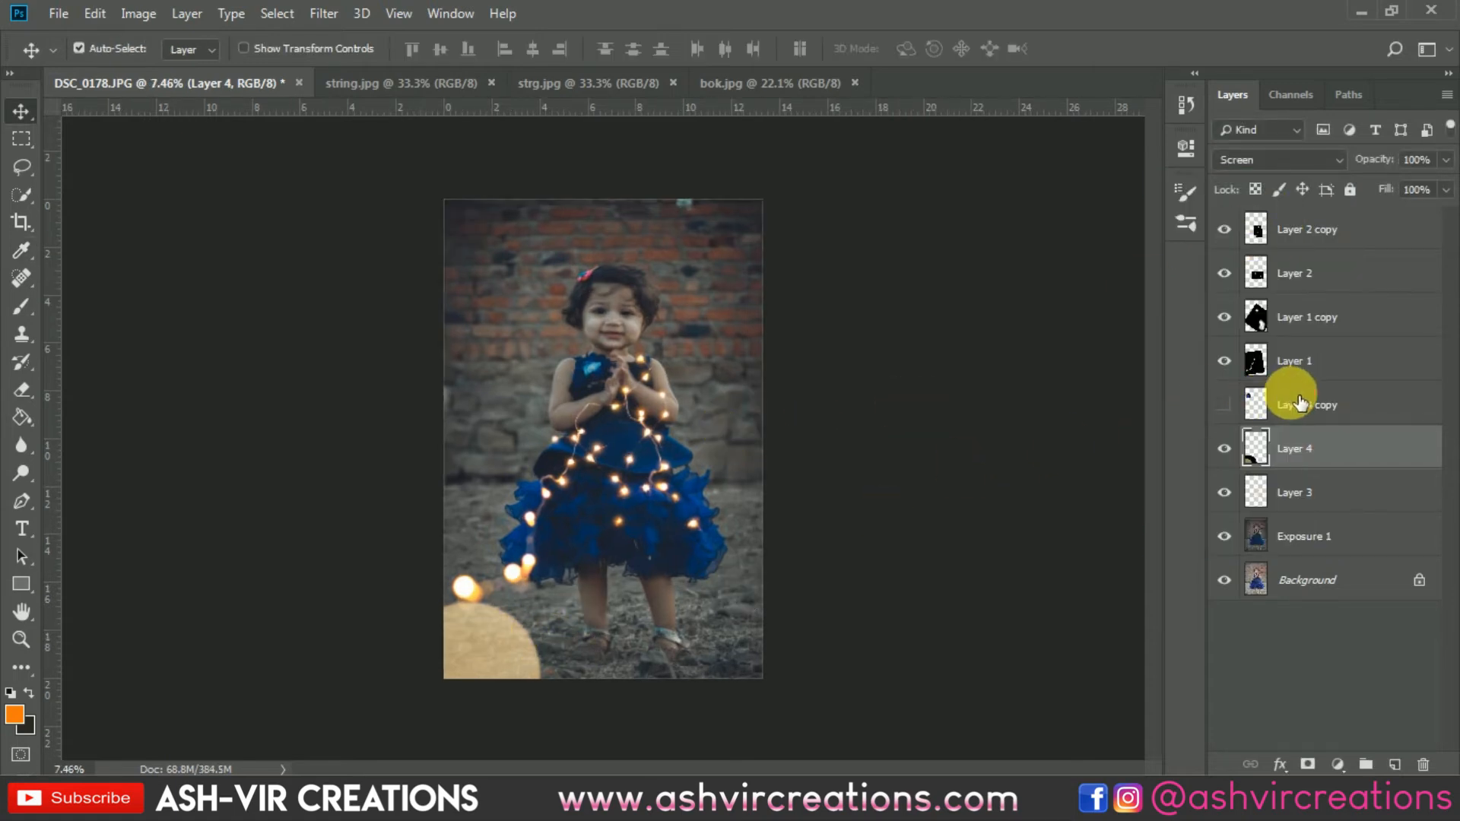
click(1258, 409)
click(1224, 405)
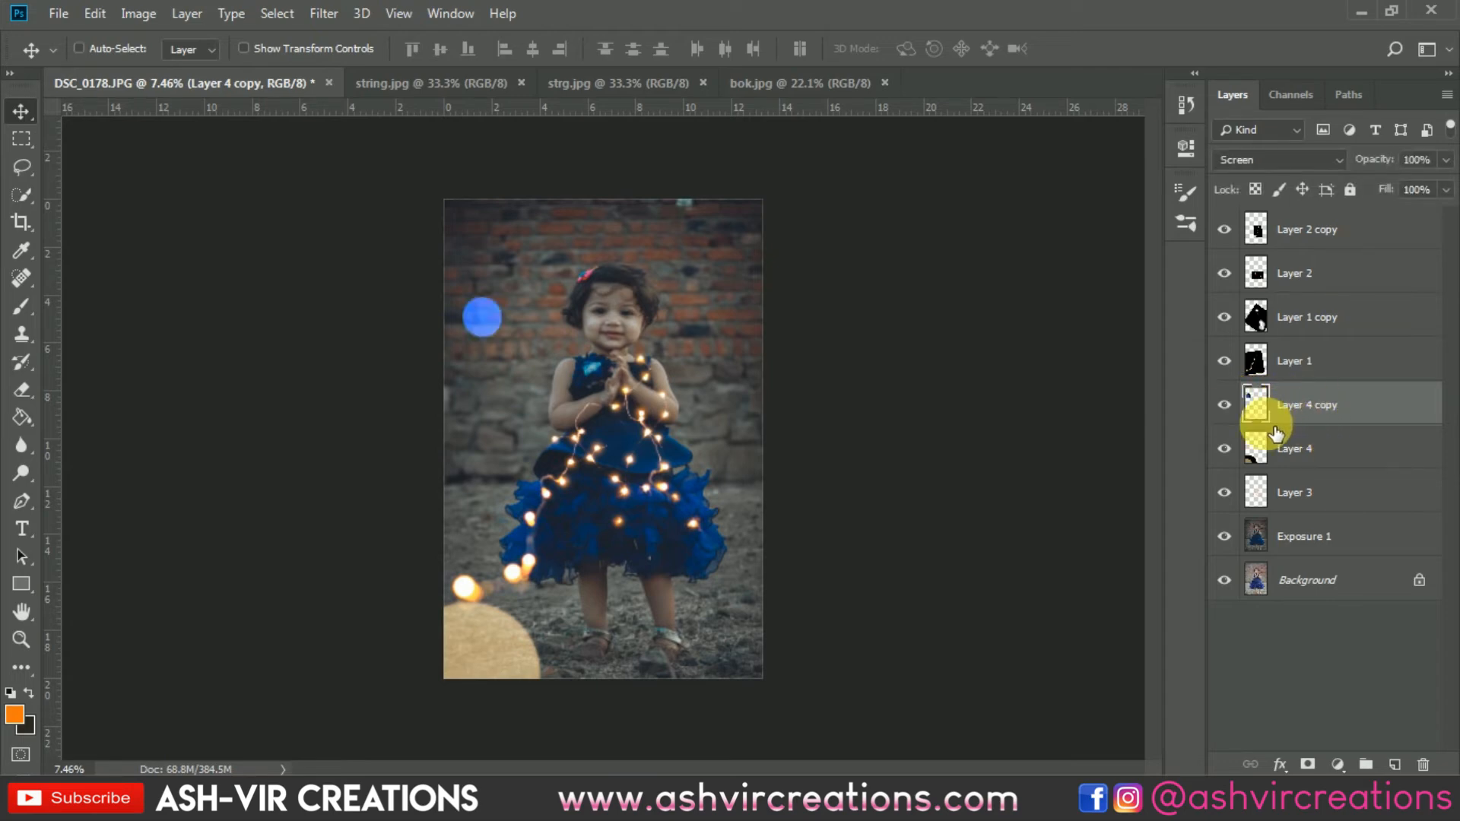
key(ctrl+u)
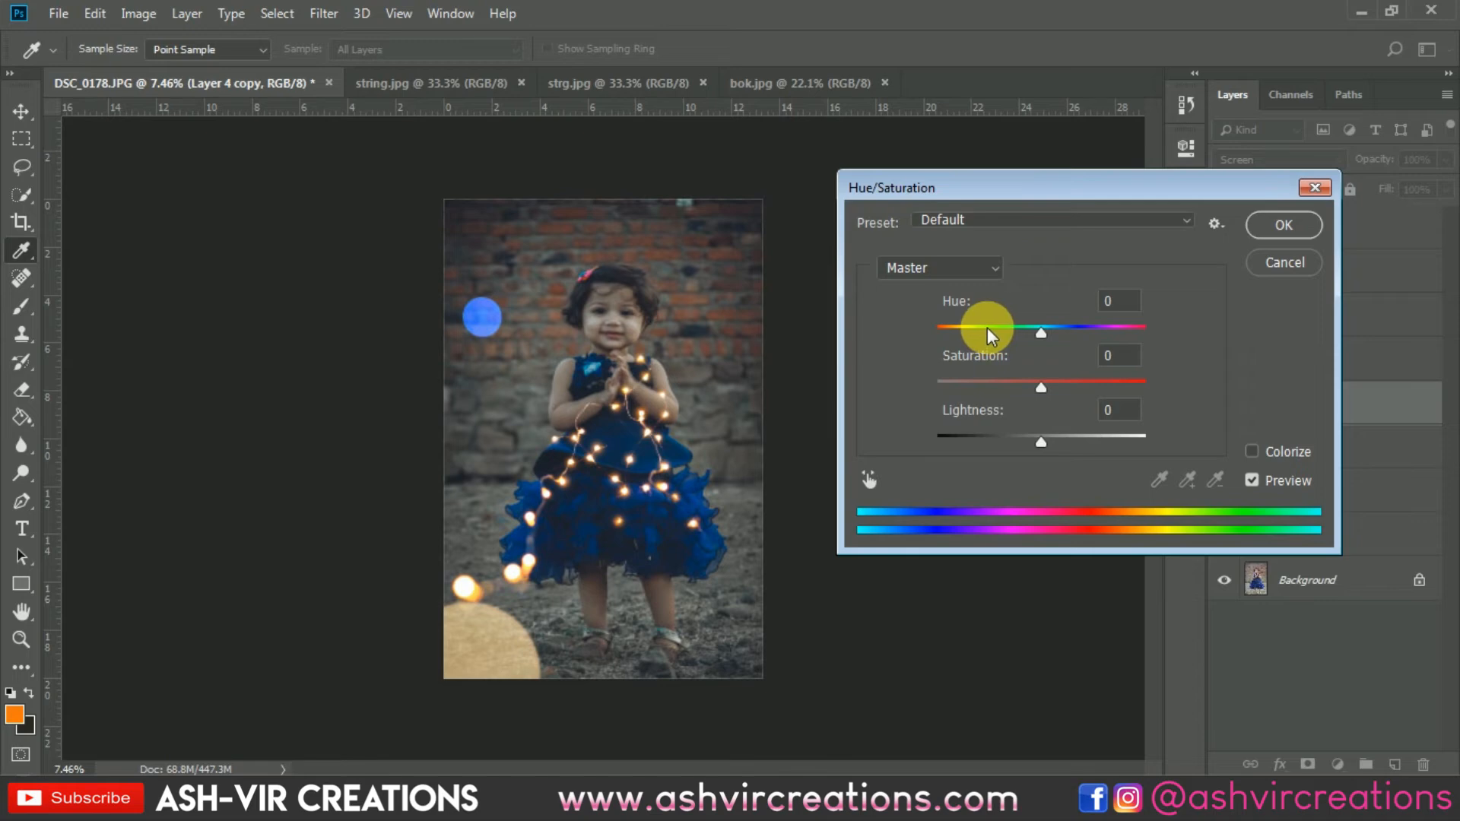
drag(969, 327, 934, 335)
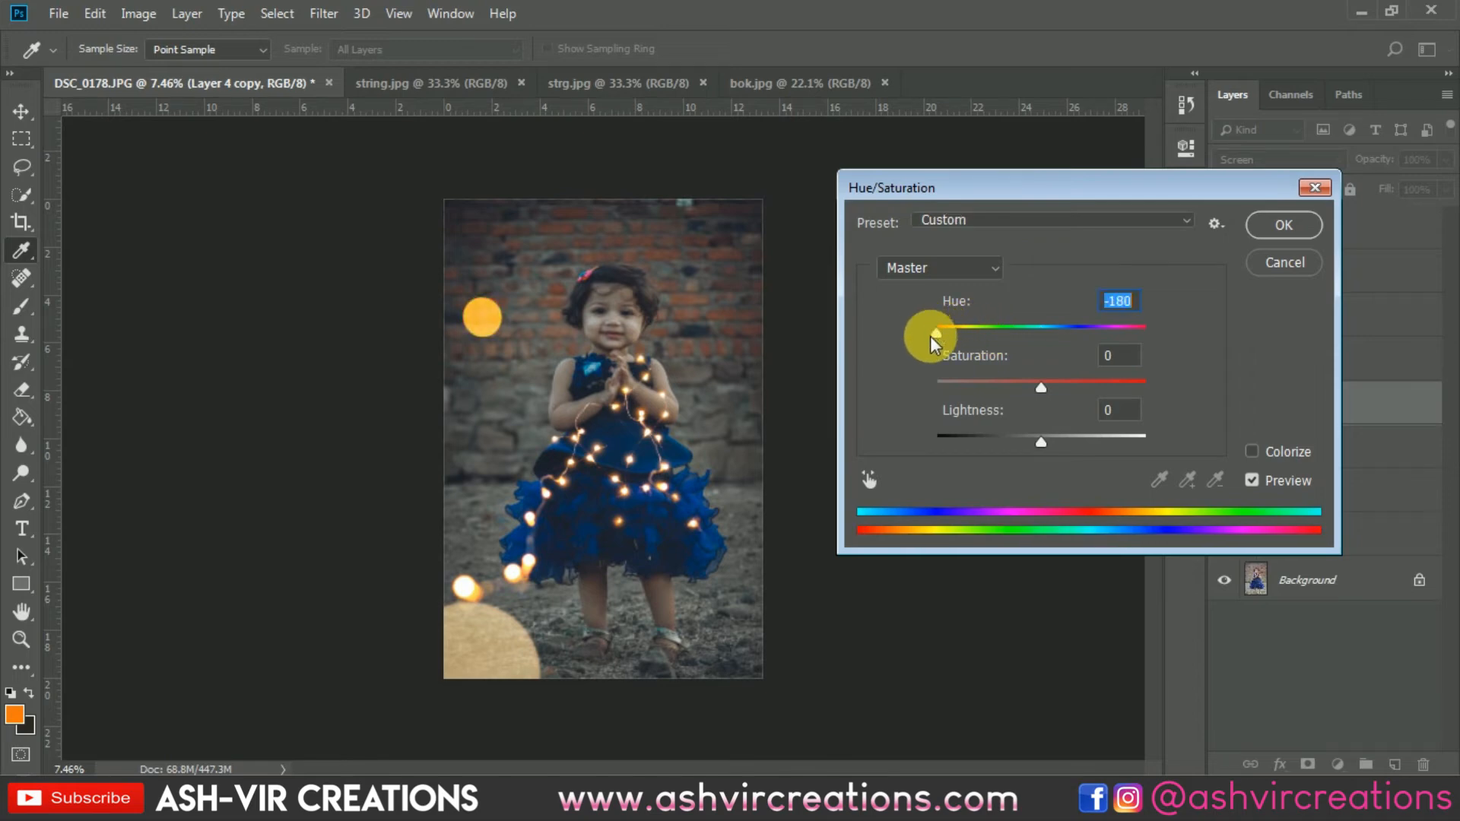
drag(1041, 388, 970, 378)
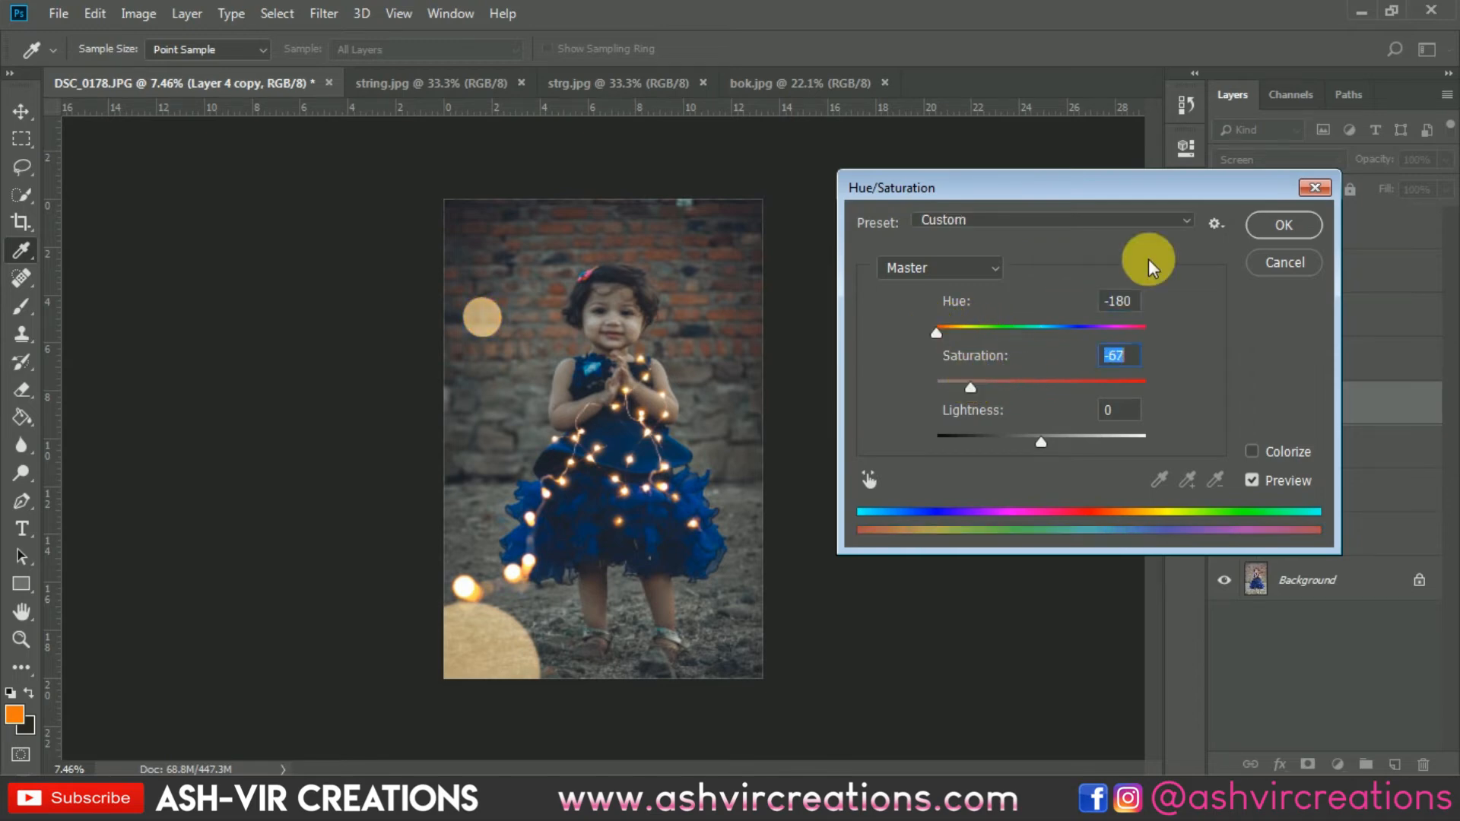
click(1278, 217)
drag(619, 345, 481, 366)
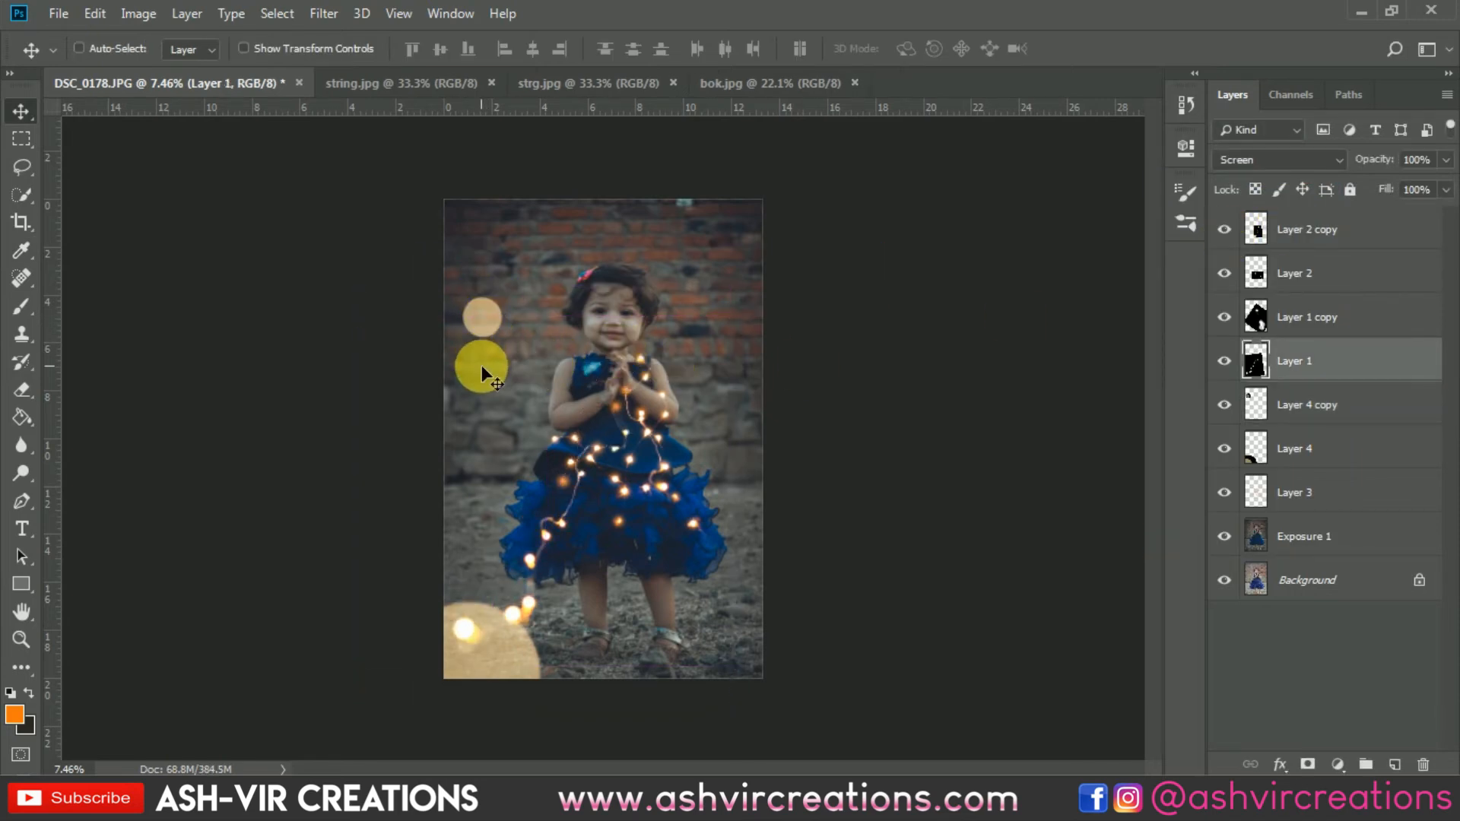
key(ctrl+z)
Bring Layer 4 copy to the top of the layer stack and place its small circle overlapping the large circle's upper edge.
click(1325, 405)
drag(1325, 405, 1336, 223)
key(ctrl+t)
drag(505, 340, 526, 517)
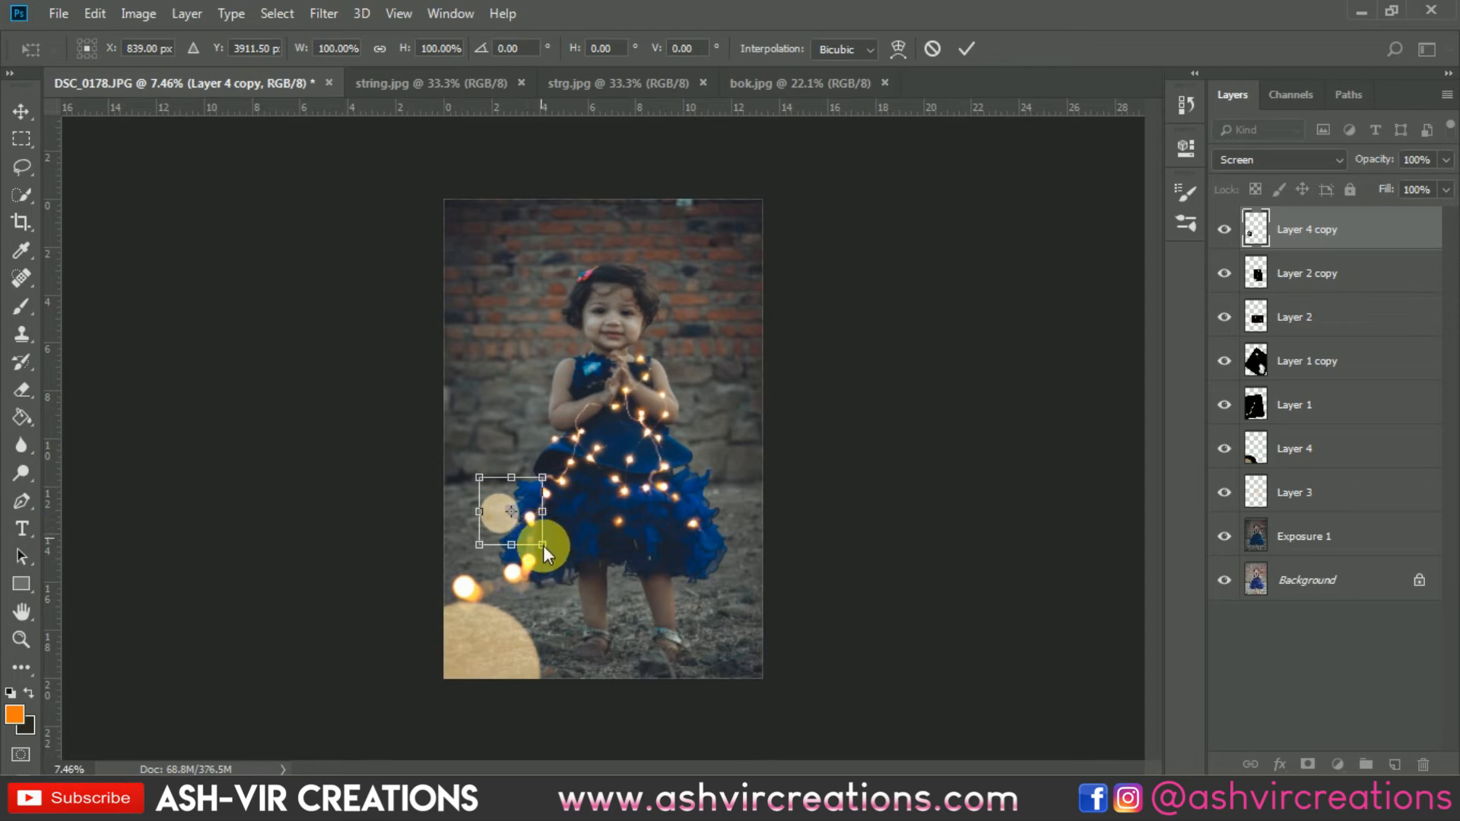
key(Return)
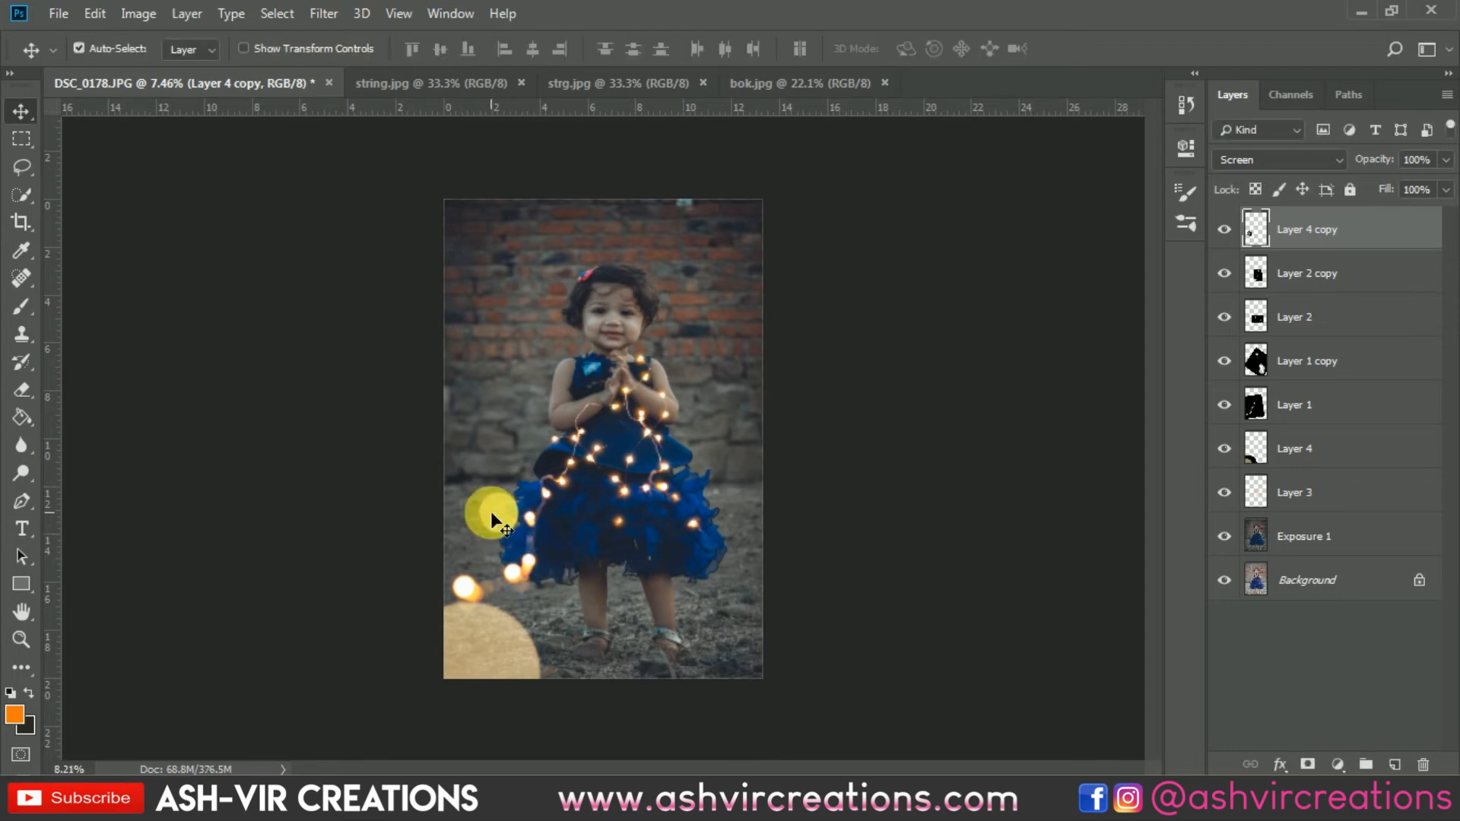
scroll(491, 511, up, 5)
drag(494, 516, 527, 355)
drag(492, 405, 511, 569)
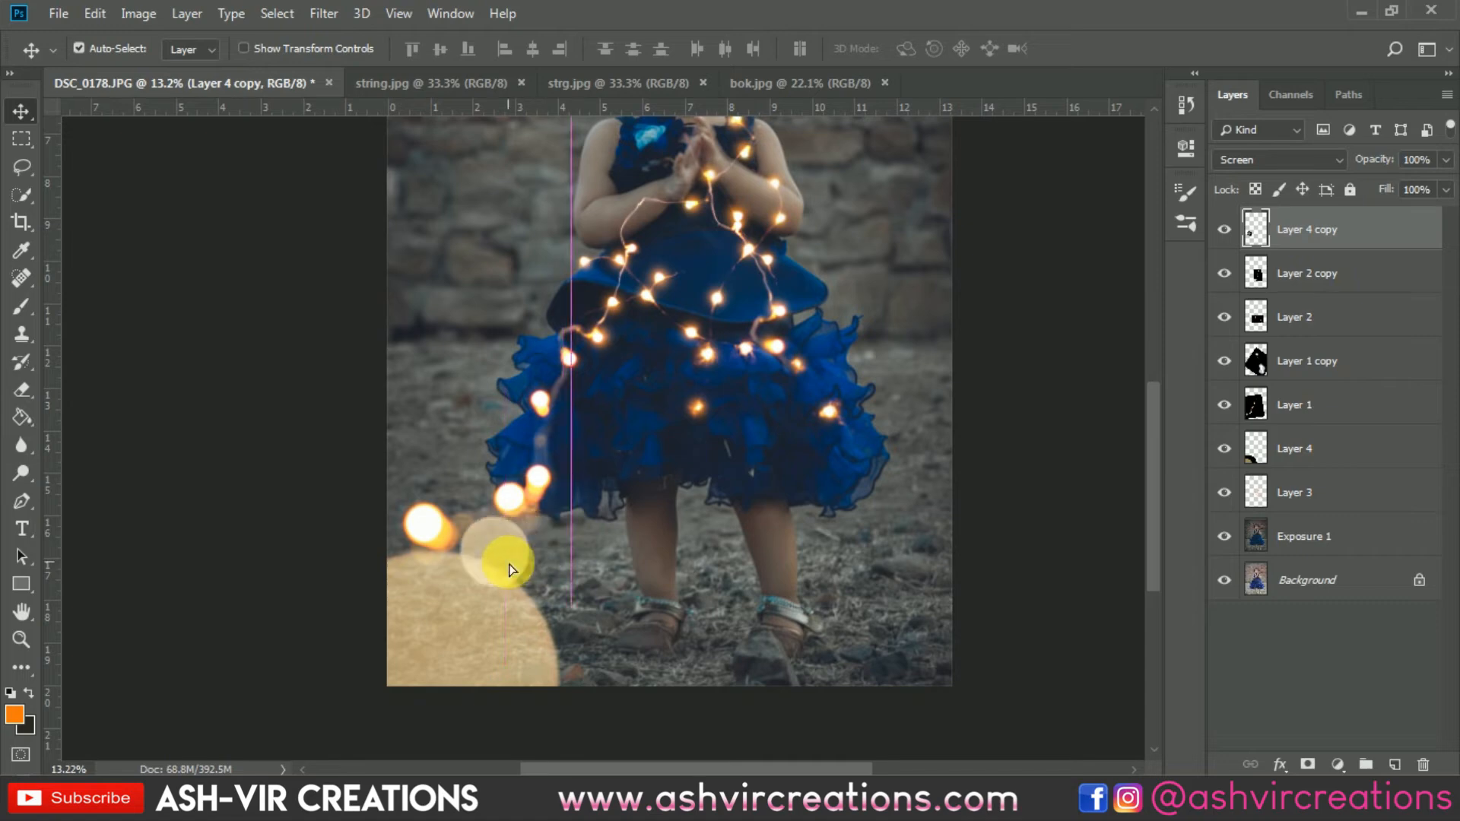
Duplicate the small Layer 4 copy circle, enlarge it greatly and place it across the photo's bottom edge, overlapping the Layer 4 circle.
right_click(494, 546)
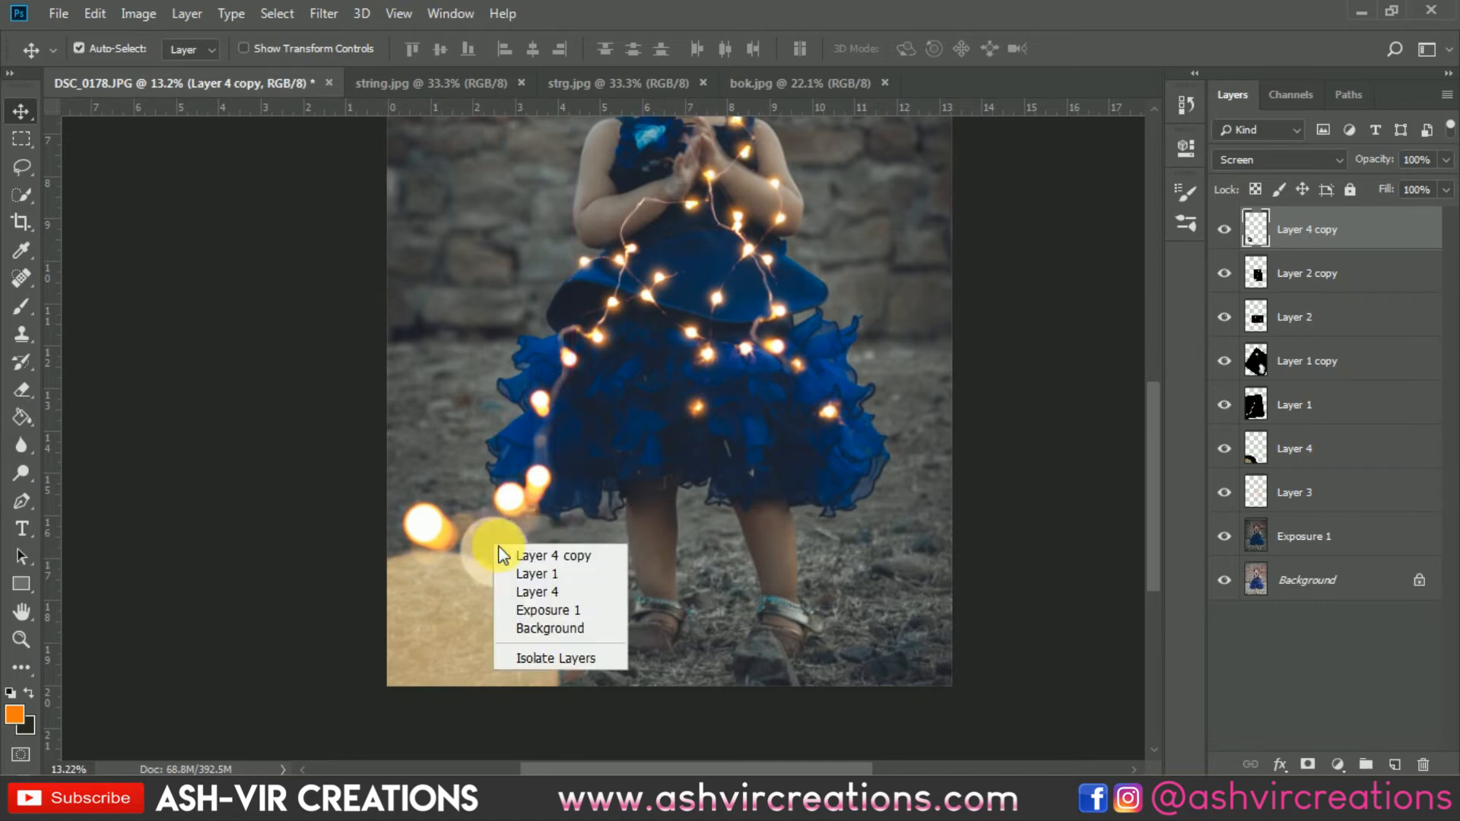
click(509, 554)
drag(503, 542, 824, 550)
key(ctrl+t)
drag(897, 617, 917, 643)
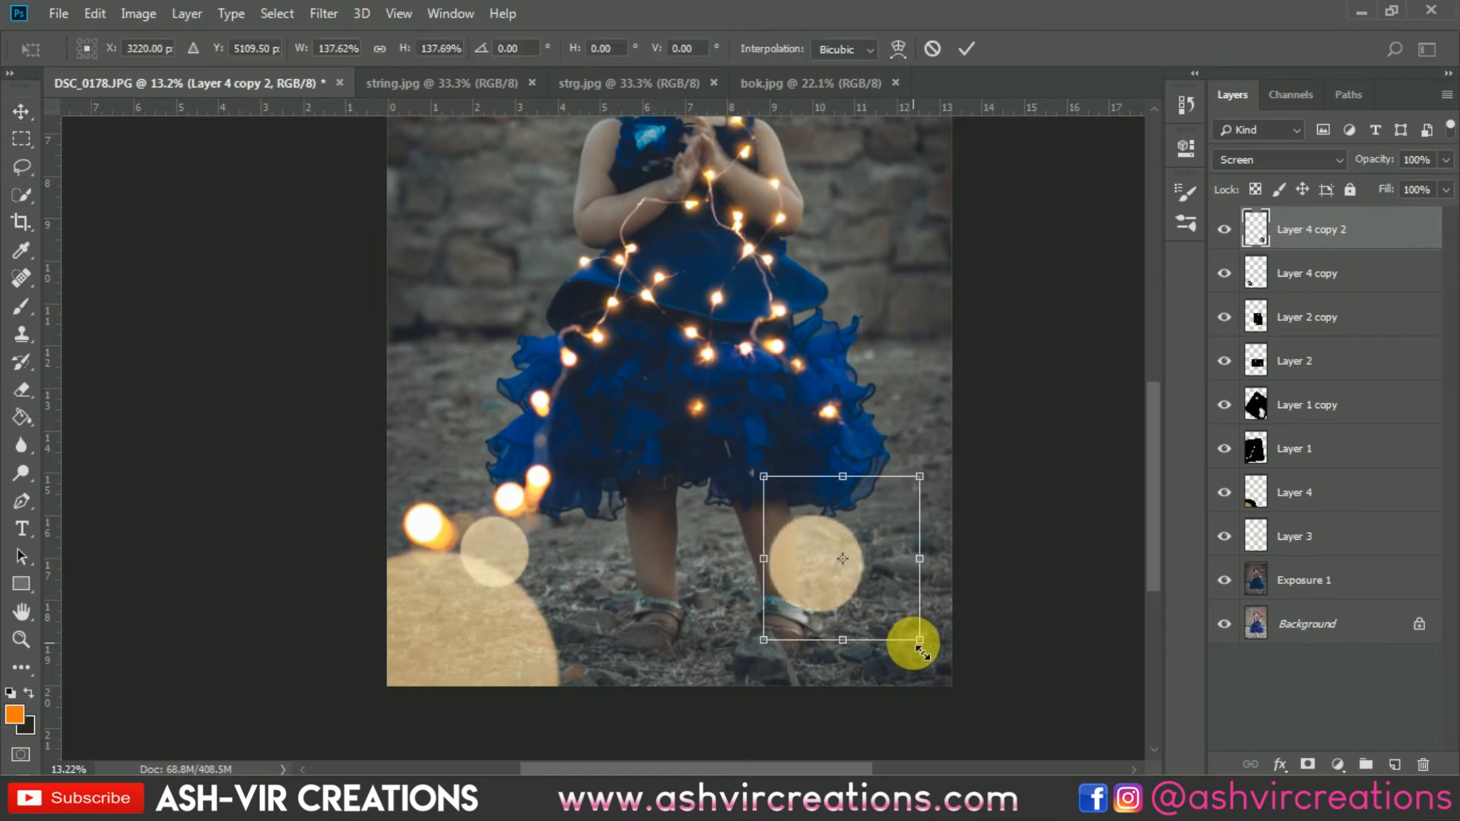
scroll(851, 545, down, 4)
drag(702, 639, 657, 427)
scroll(656, 422, down, 4)
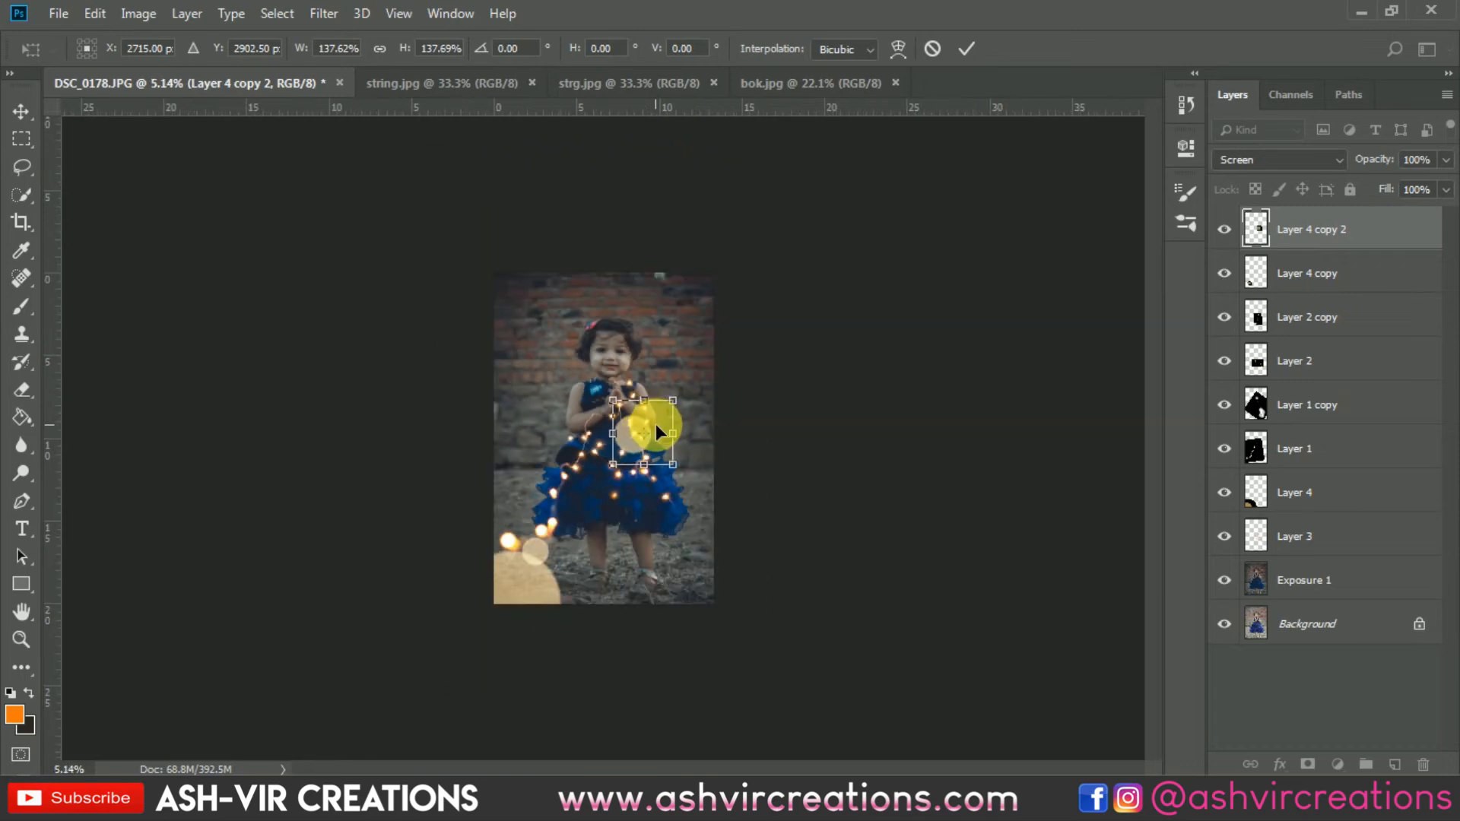
drag(682, 475, 715, 512)
drag(715, 512, 534, 650)
key(Return)
scroll(565, 578, up, 3)
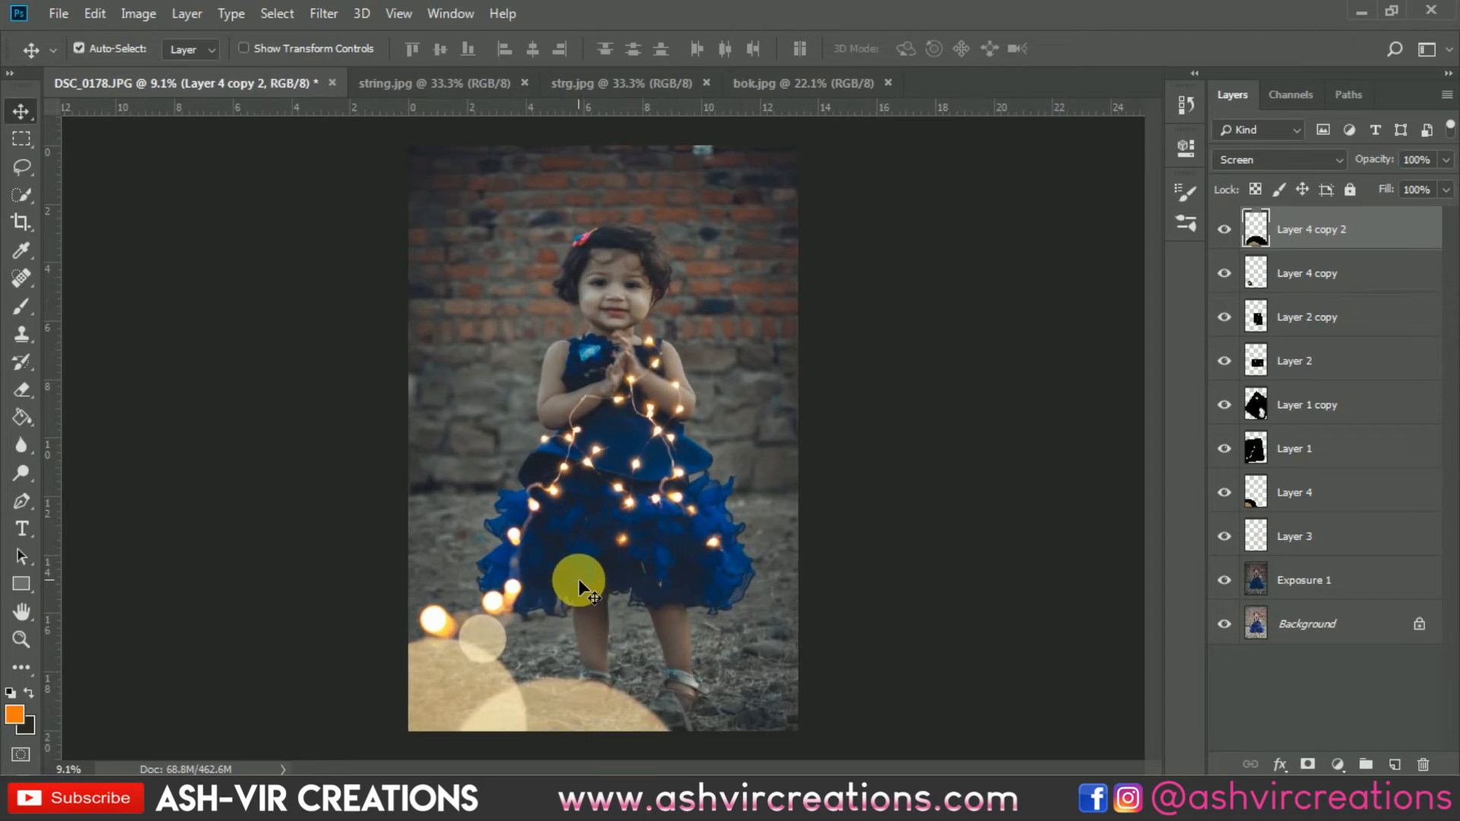
scroll(578, 581, down, 1)
scroll(579, 581, down, 2)
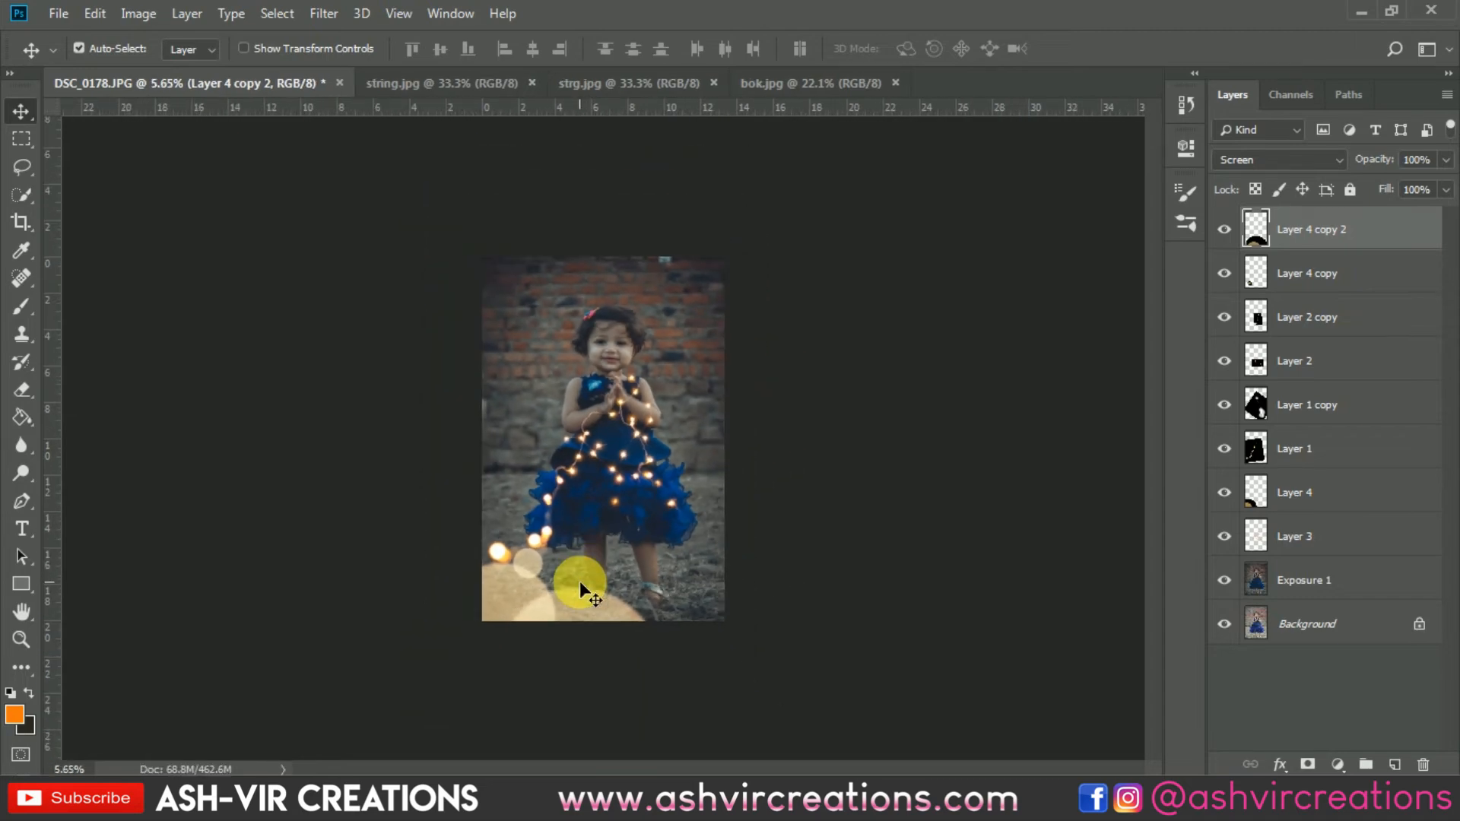
scroll(581, 582, up, 2)
scroll(581, 591, up, 1)
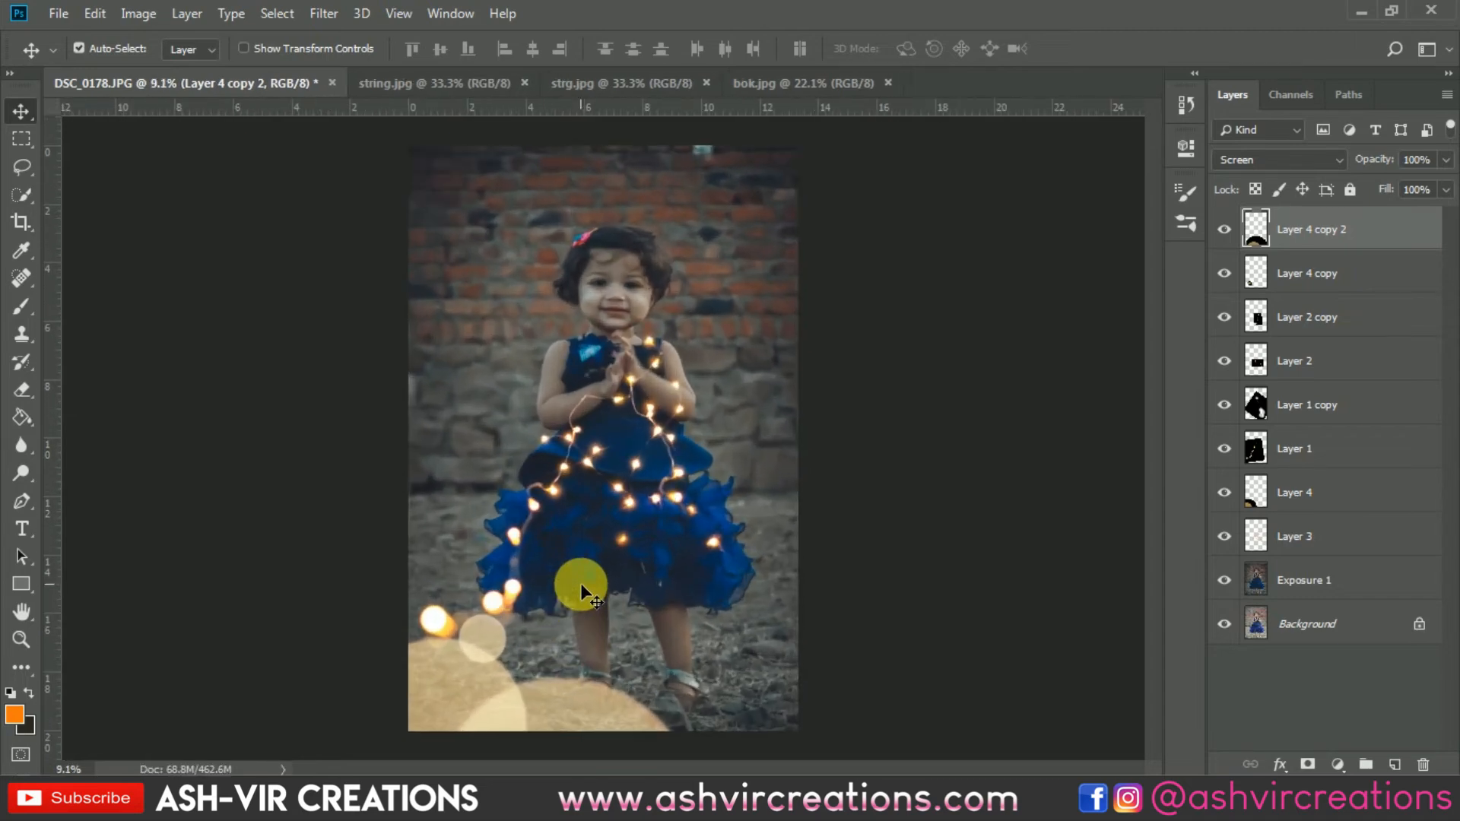
Merge all layers from Layer 4 copy 2 down to Exposure 1 into one layer above the Background.
scroll(581, 591, down, 1)
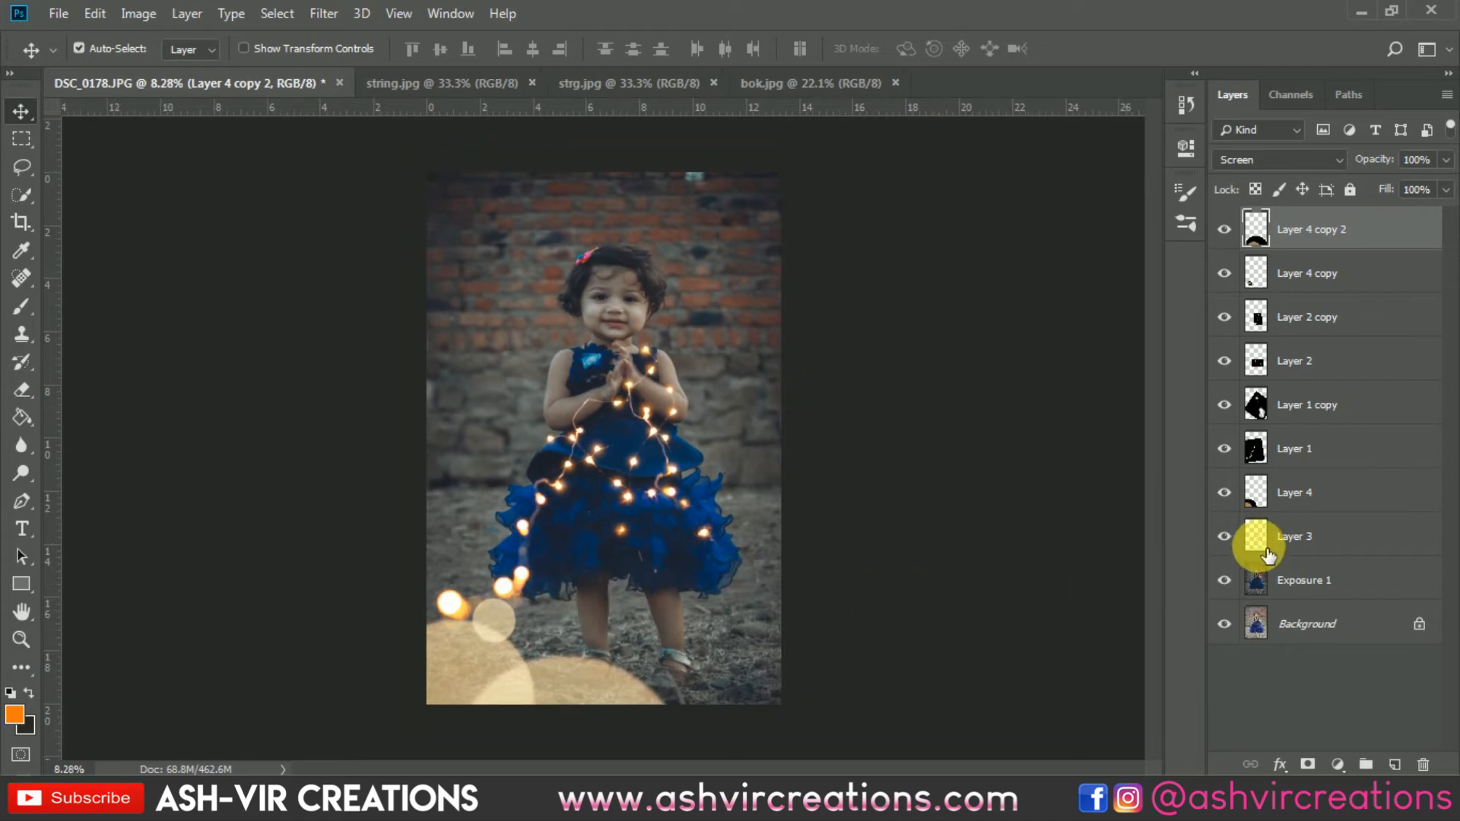
shift+click(1324, 580)
right_click(1313, 580)
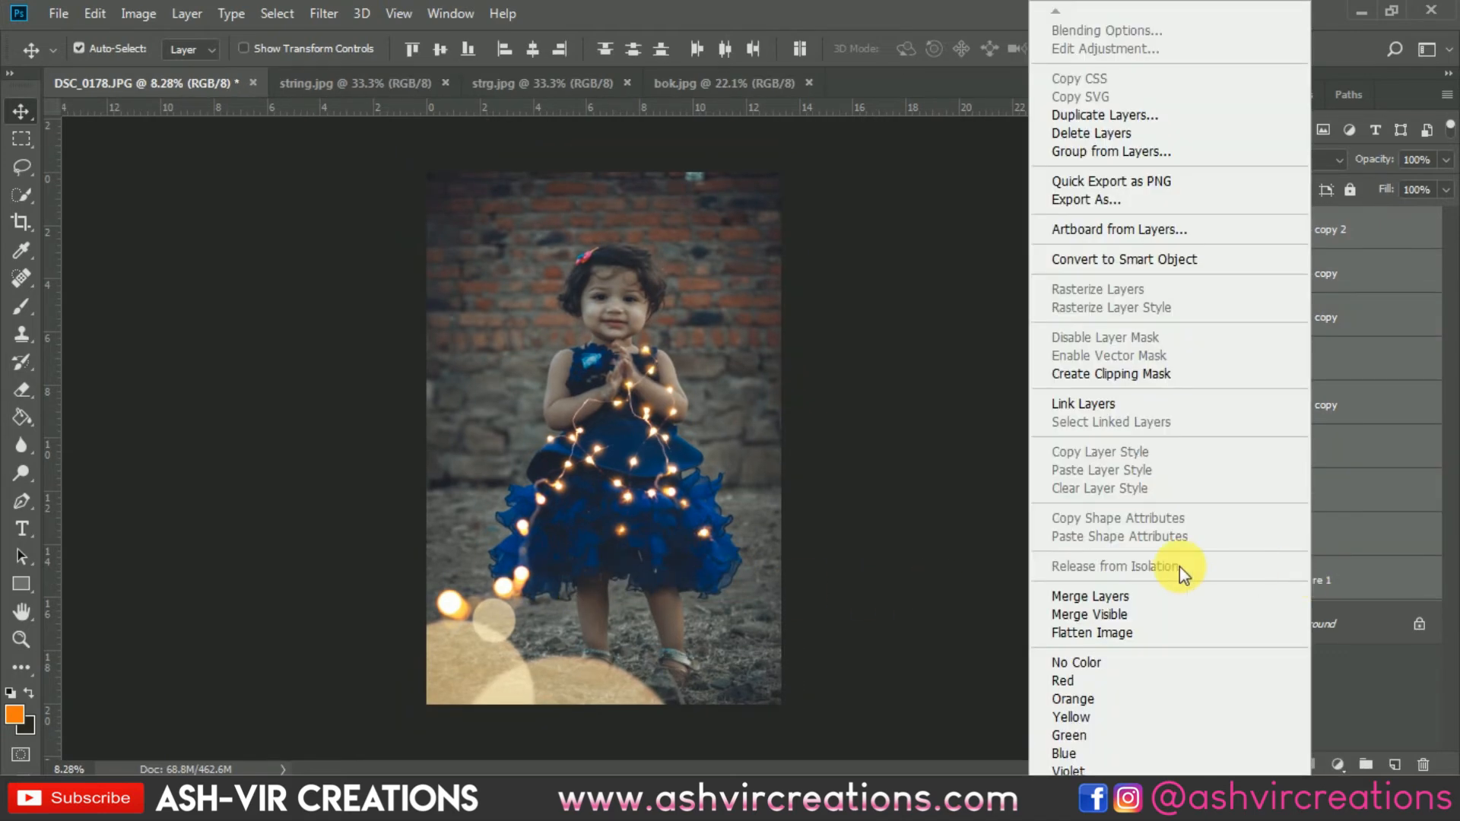
click(1100, 598)
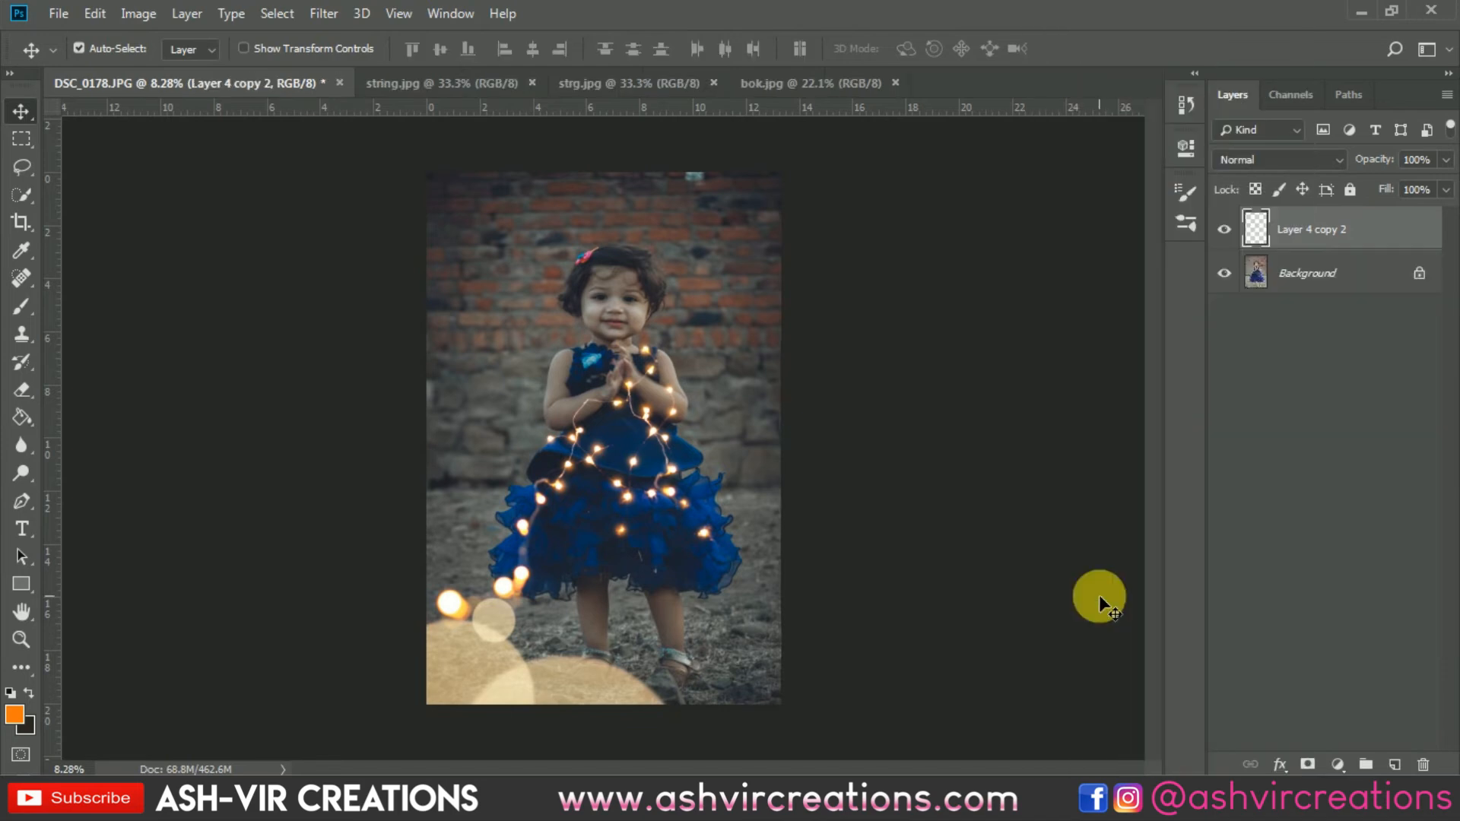
Crop the document to its existing canvas bounds with Delete Cropped Pixels on, trimming the merged layer's overhanging parts.
click(24, 213)
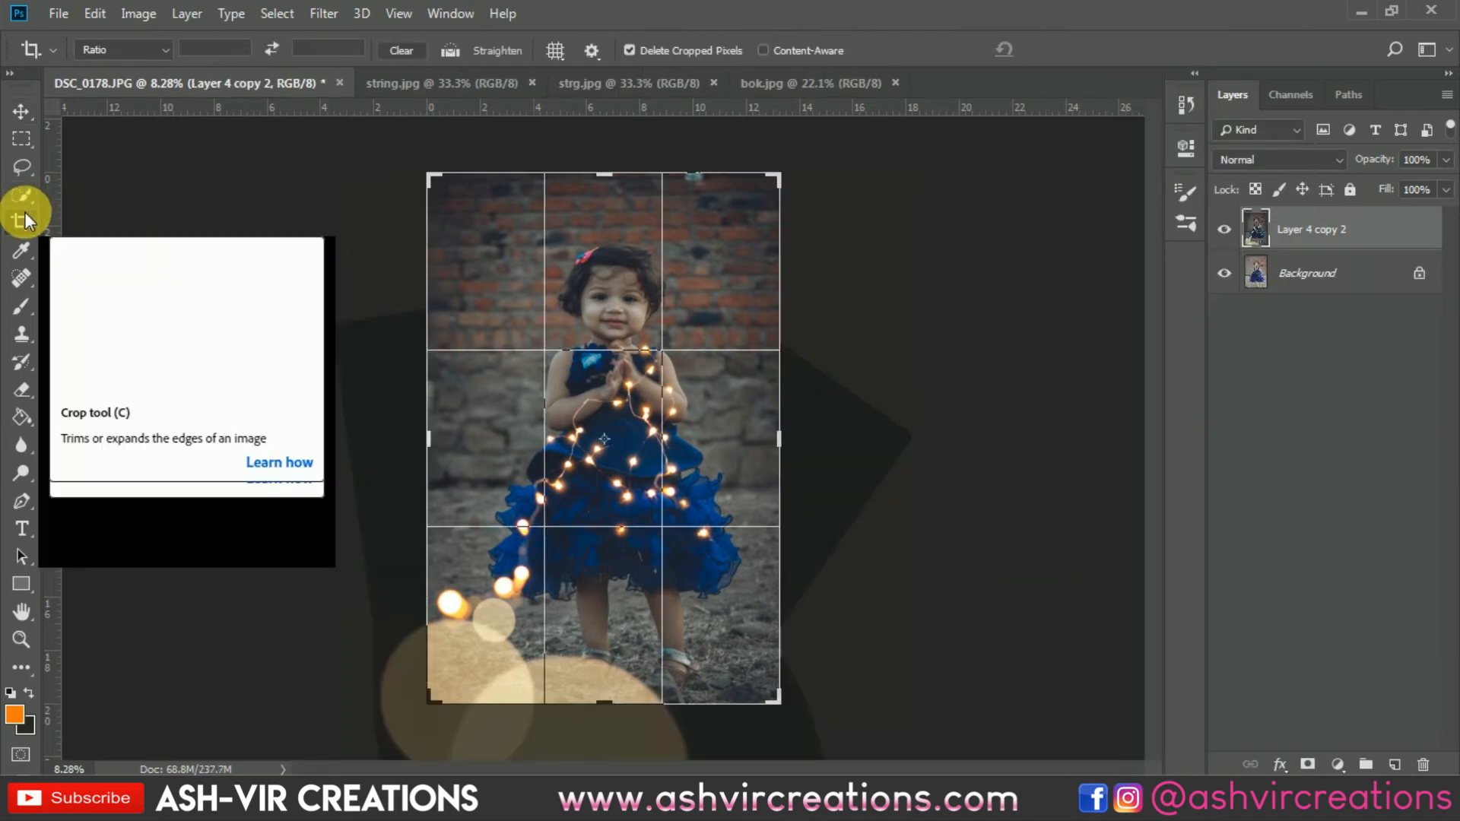
key(Return)
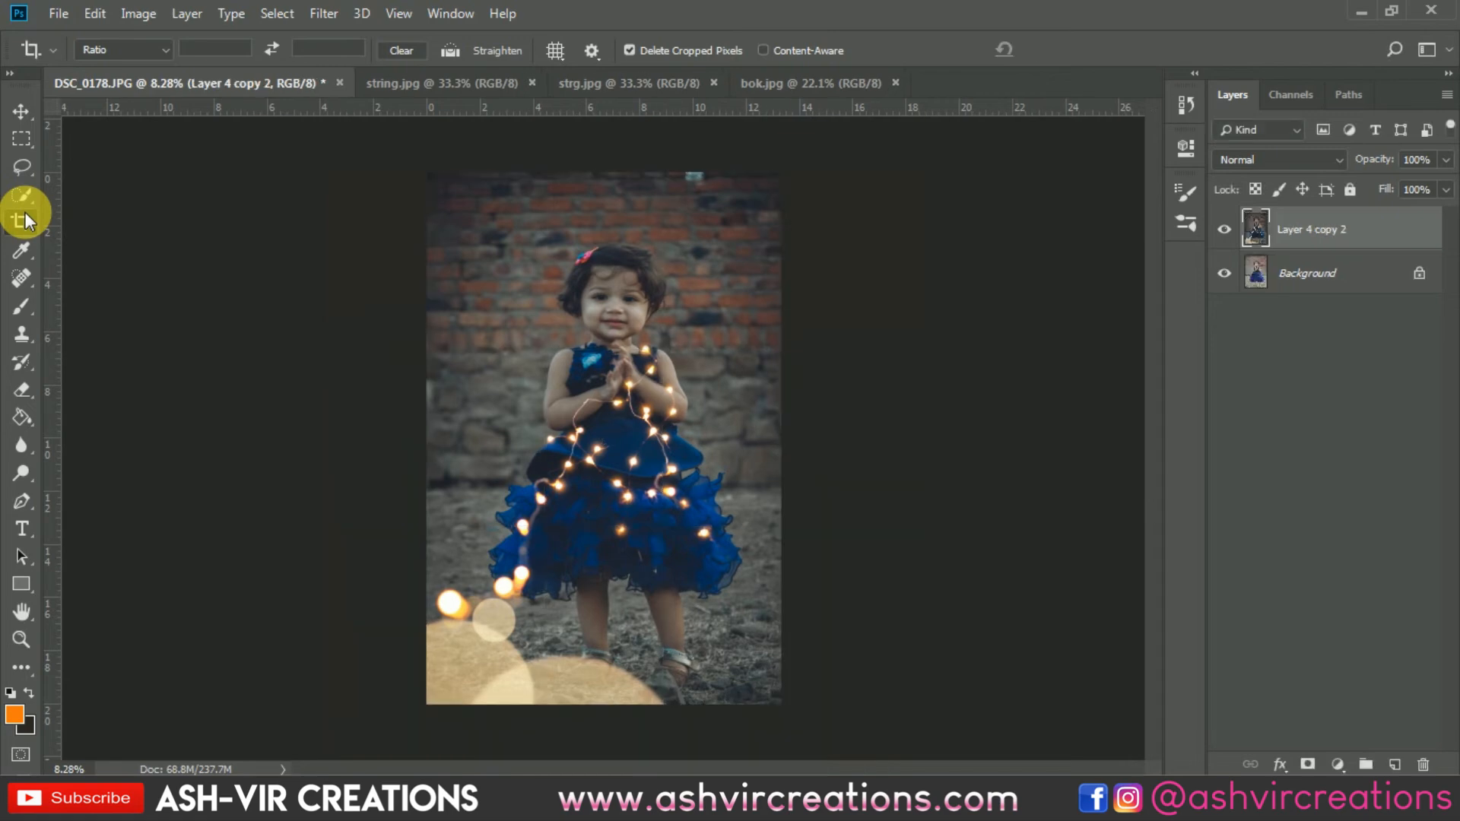
key(v)
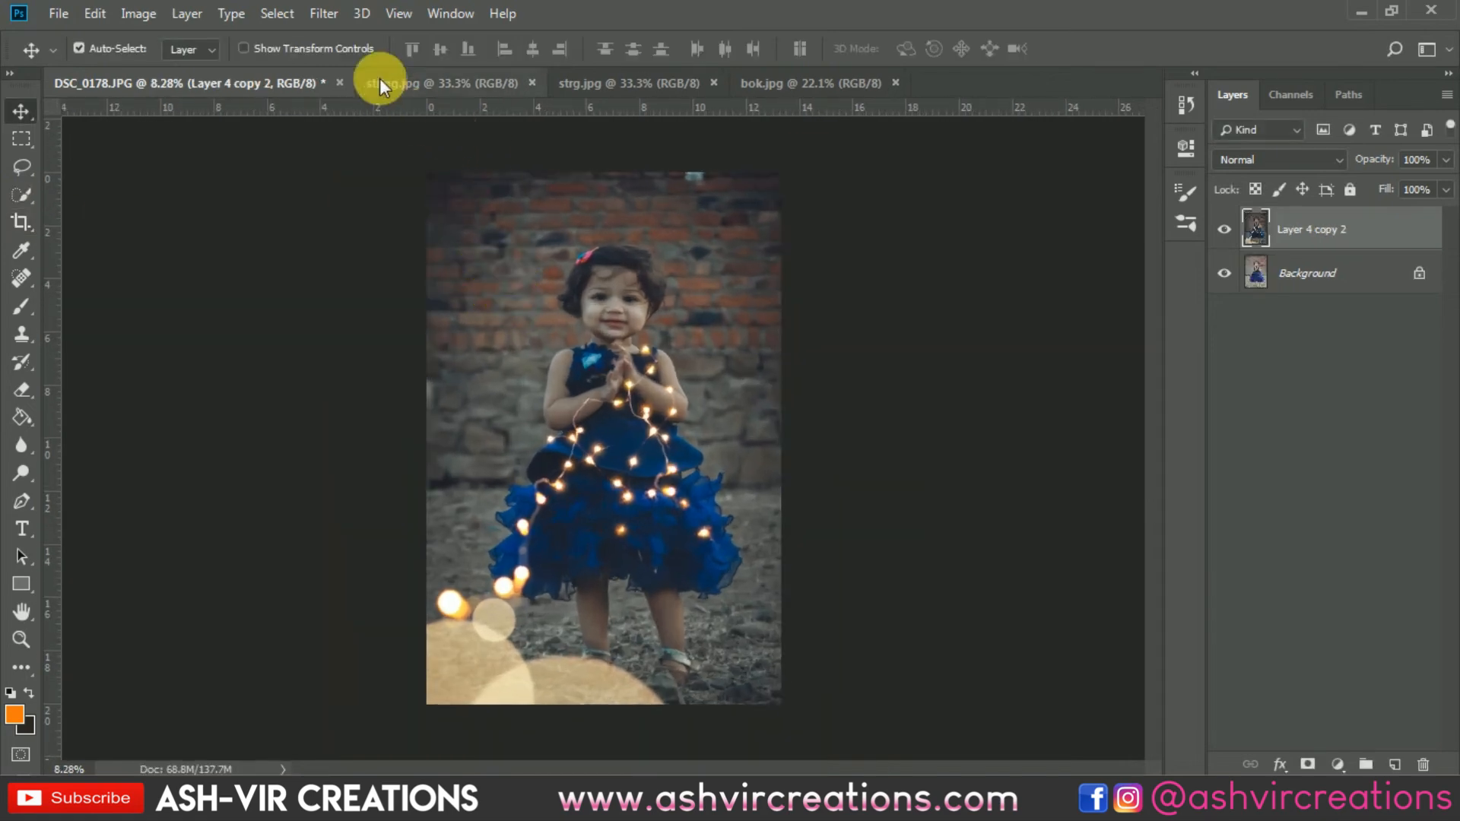
click(323, 13)
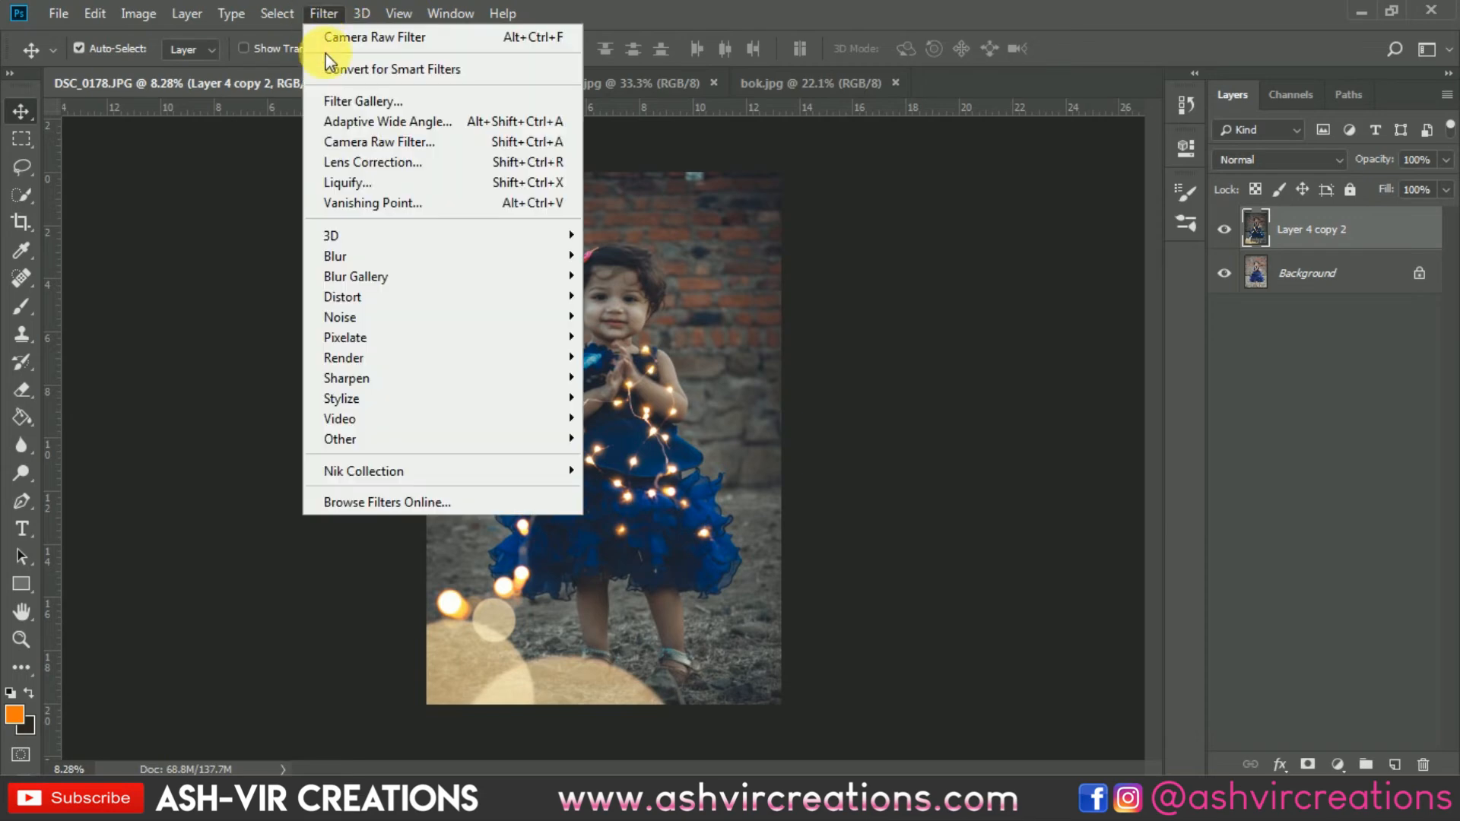
click(354, 145)
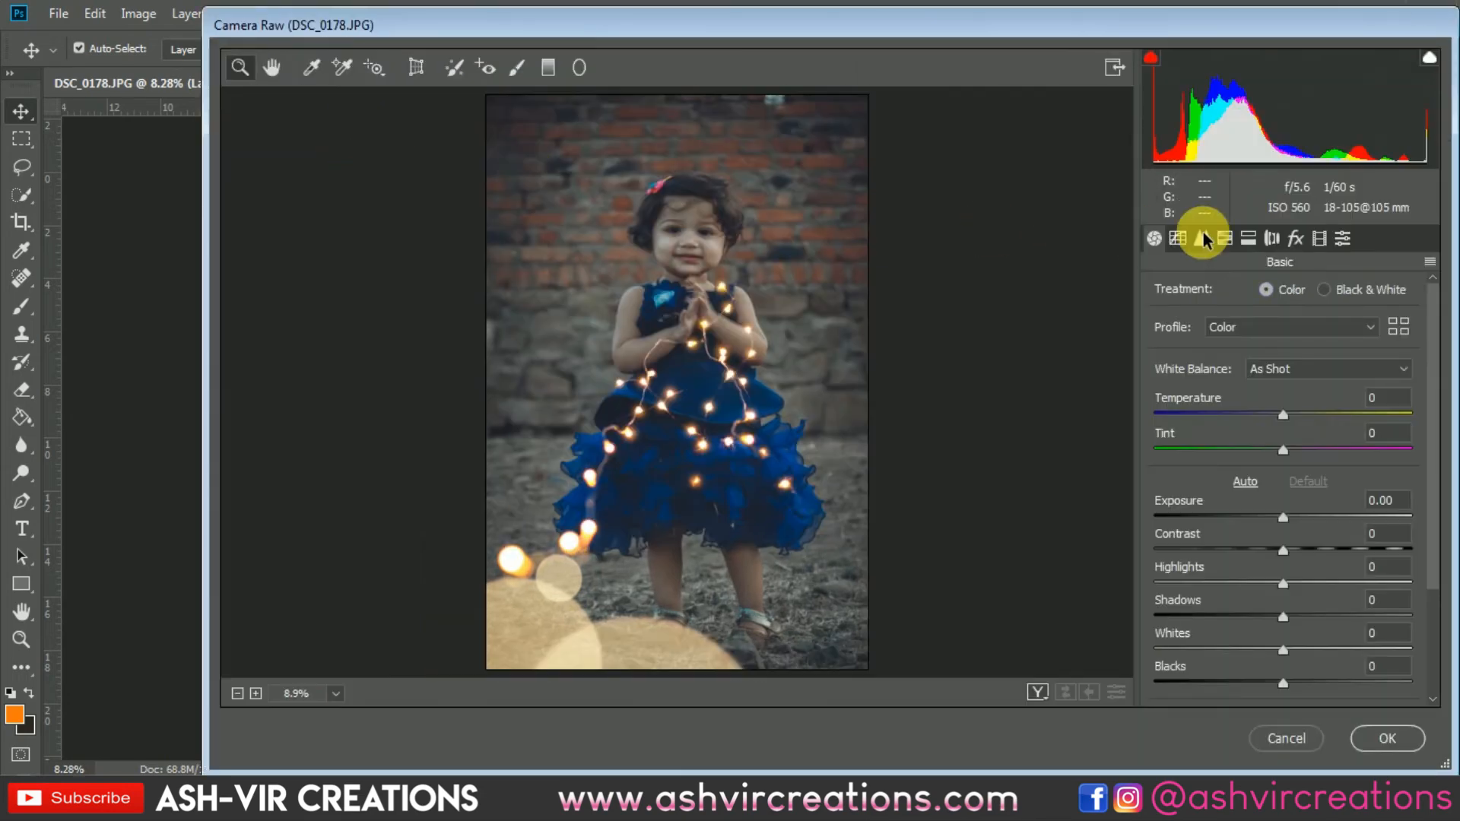
click(1346, 236)
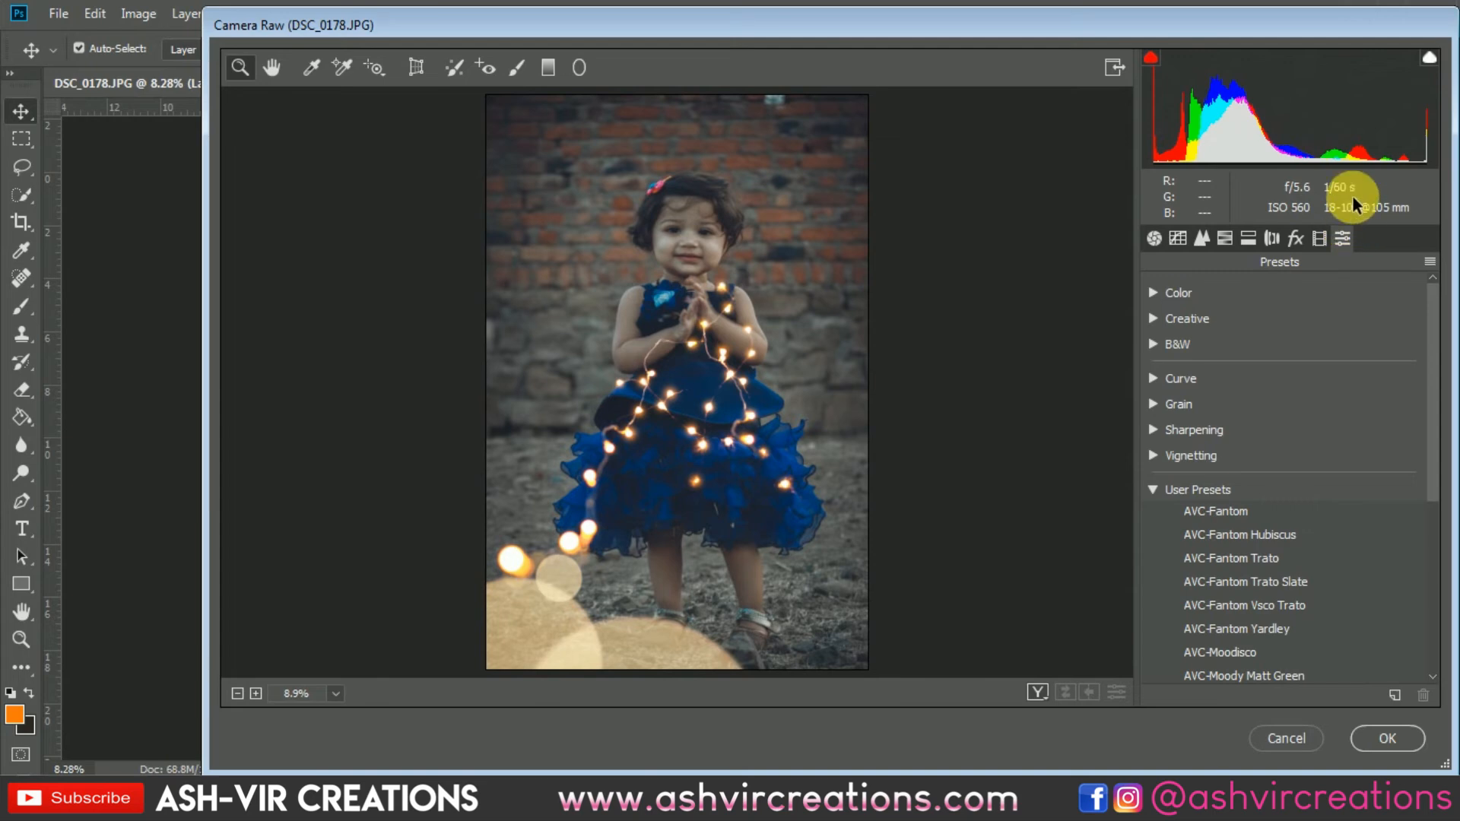
click(1299, 736)
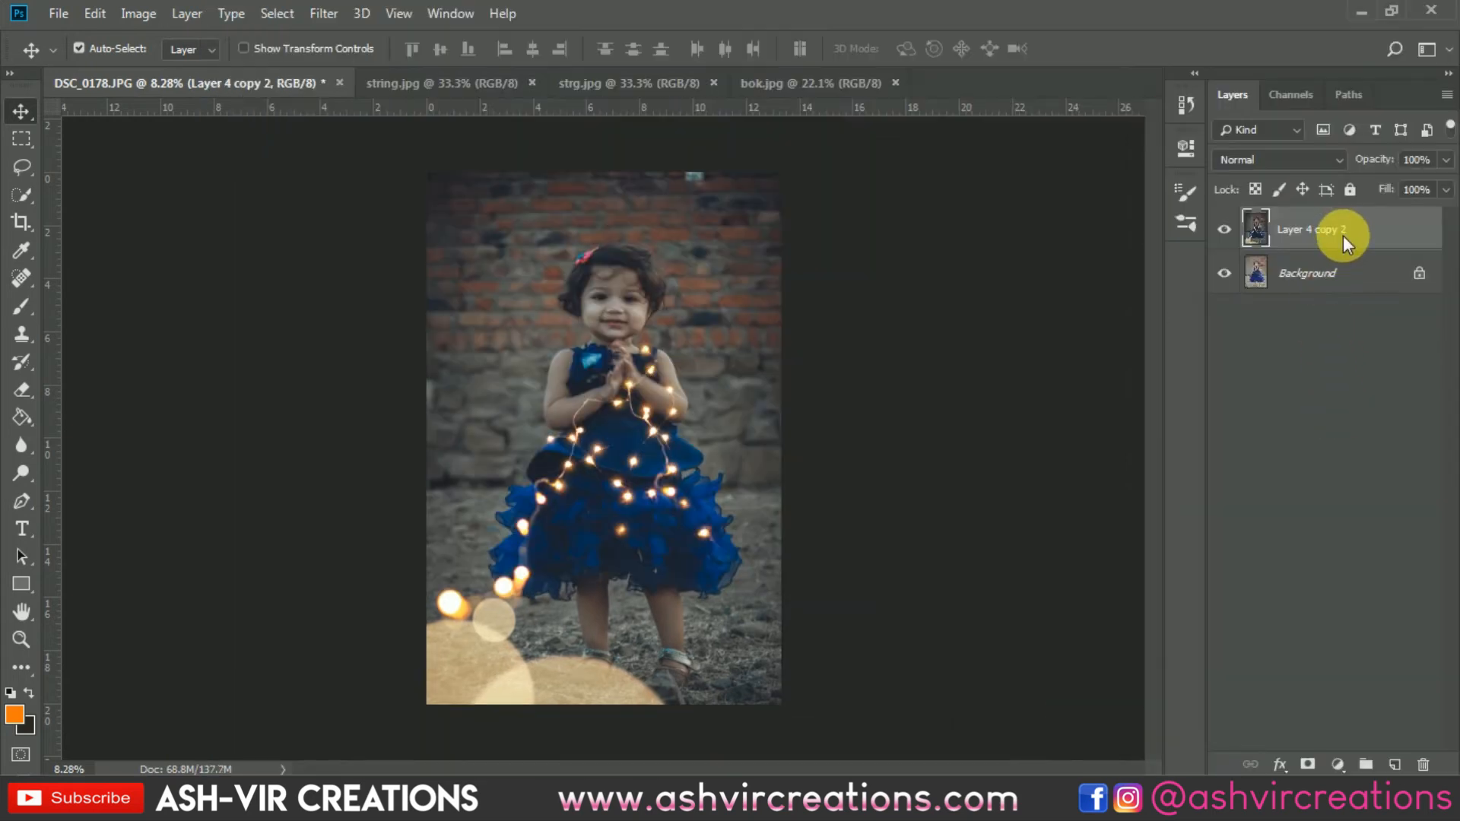
Duplicate the merged Layer 4 copy 2 layer.
right_click(1344, 235)
click(1166, 110)
click(914, 205)
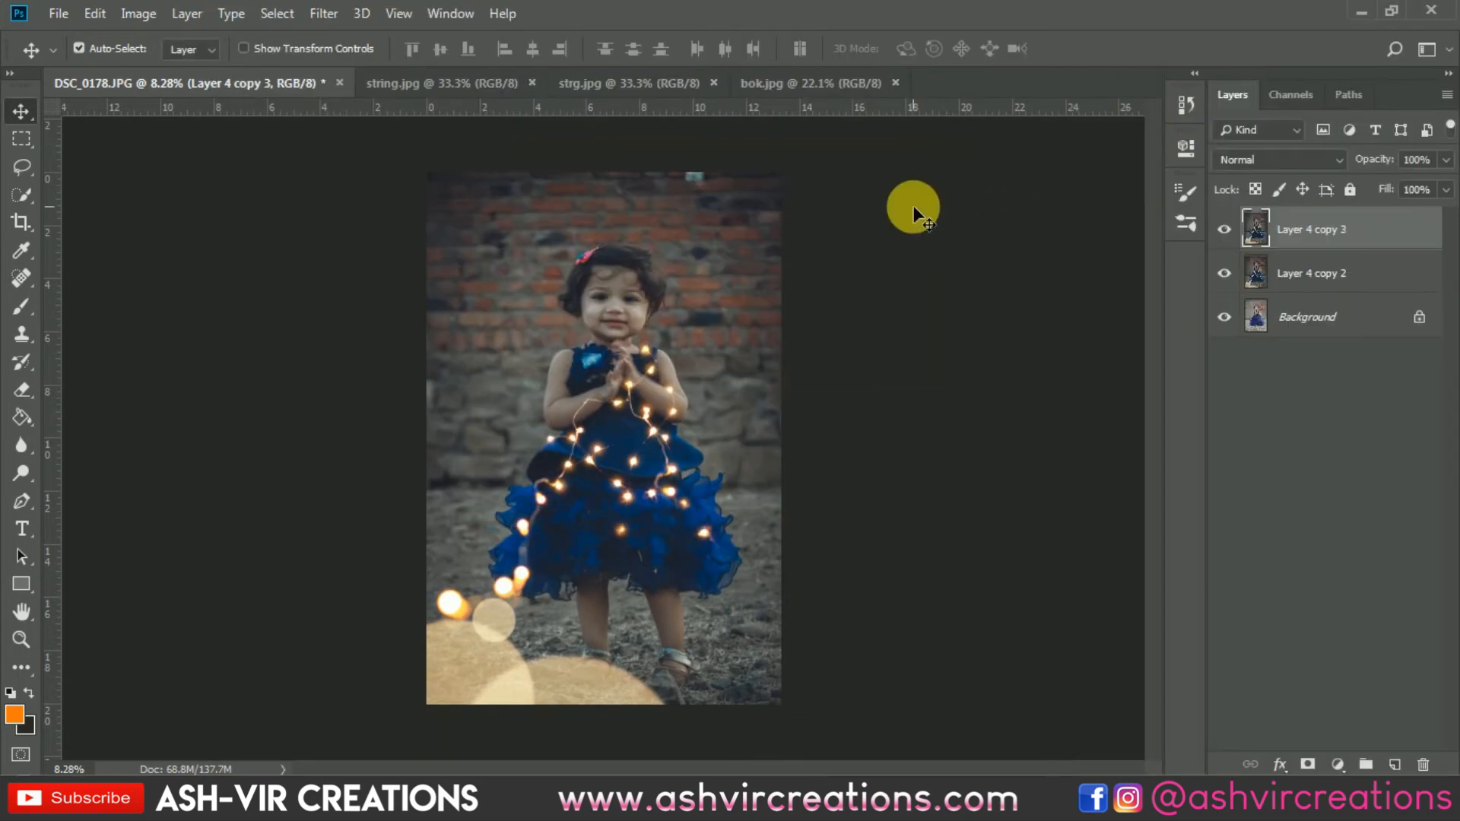
Apply the Camera Raw user preset AVC-Fantom Hubiscus to the duplicated layer, Layer 4 copy 3.
click(325, 13)
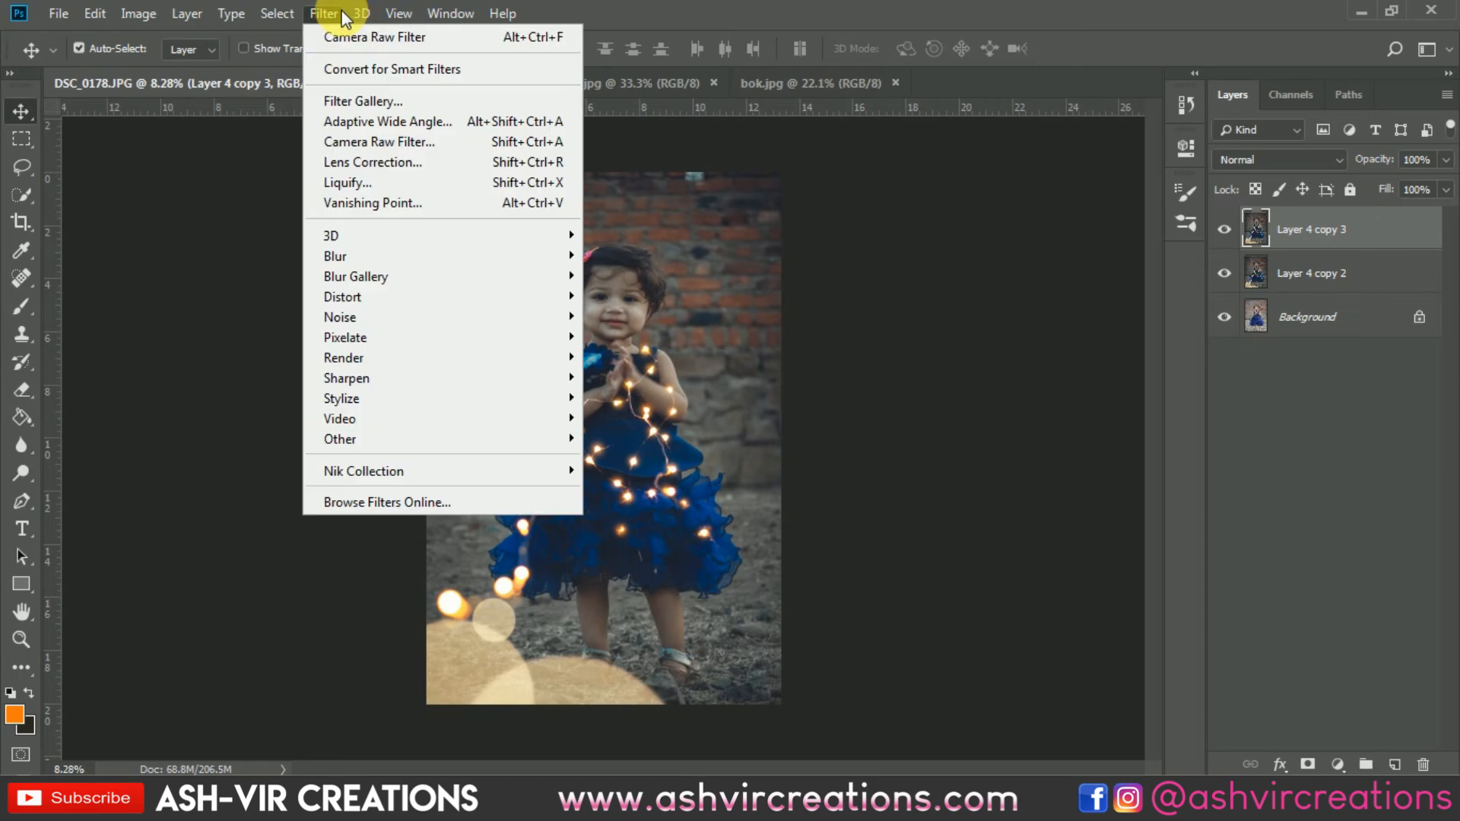
click(370, 150)
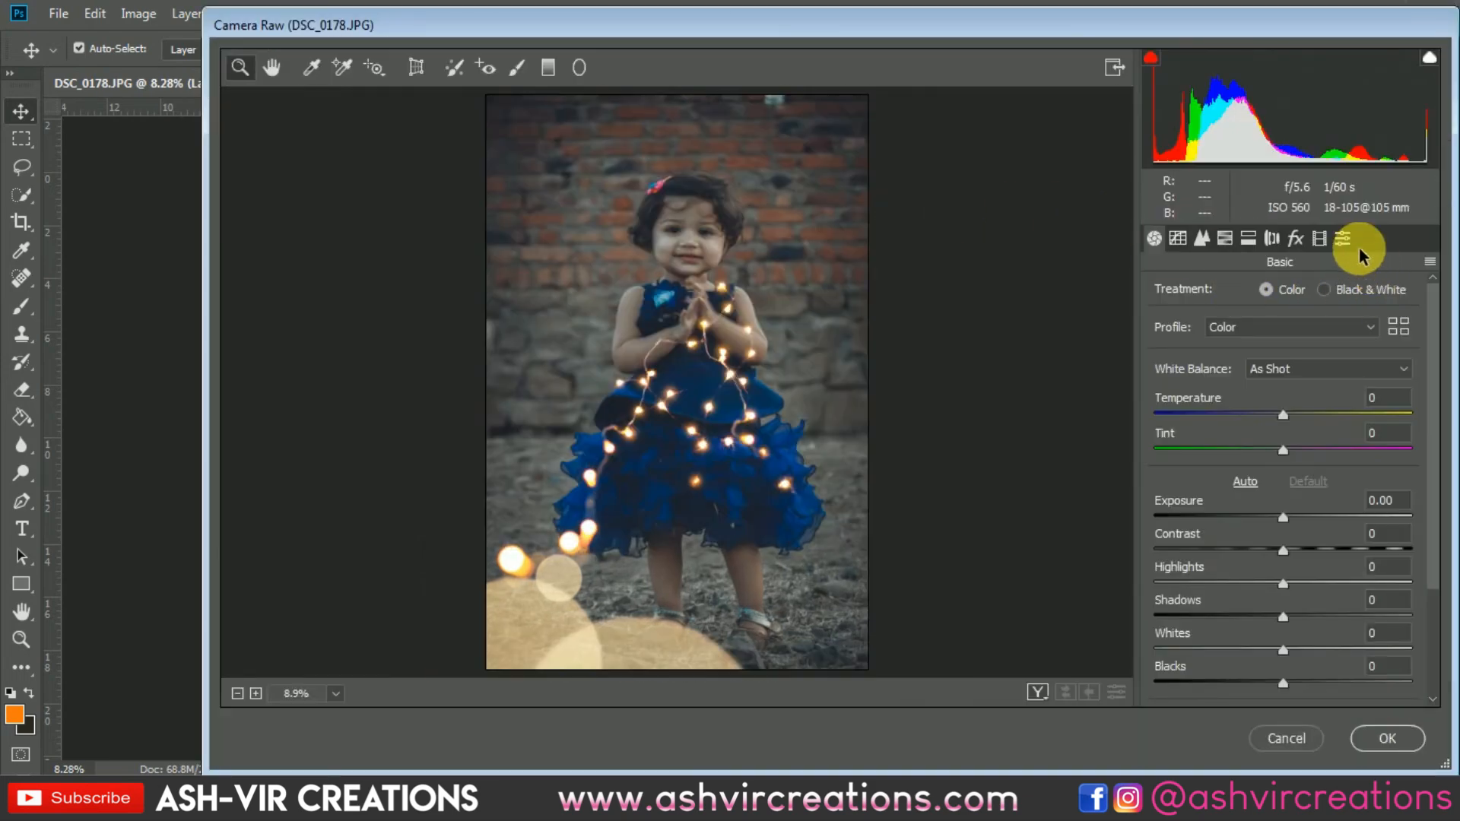
click(1343, 240)
drag(1435, 401, 1434, 482)
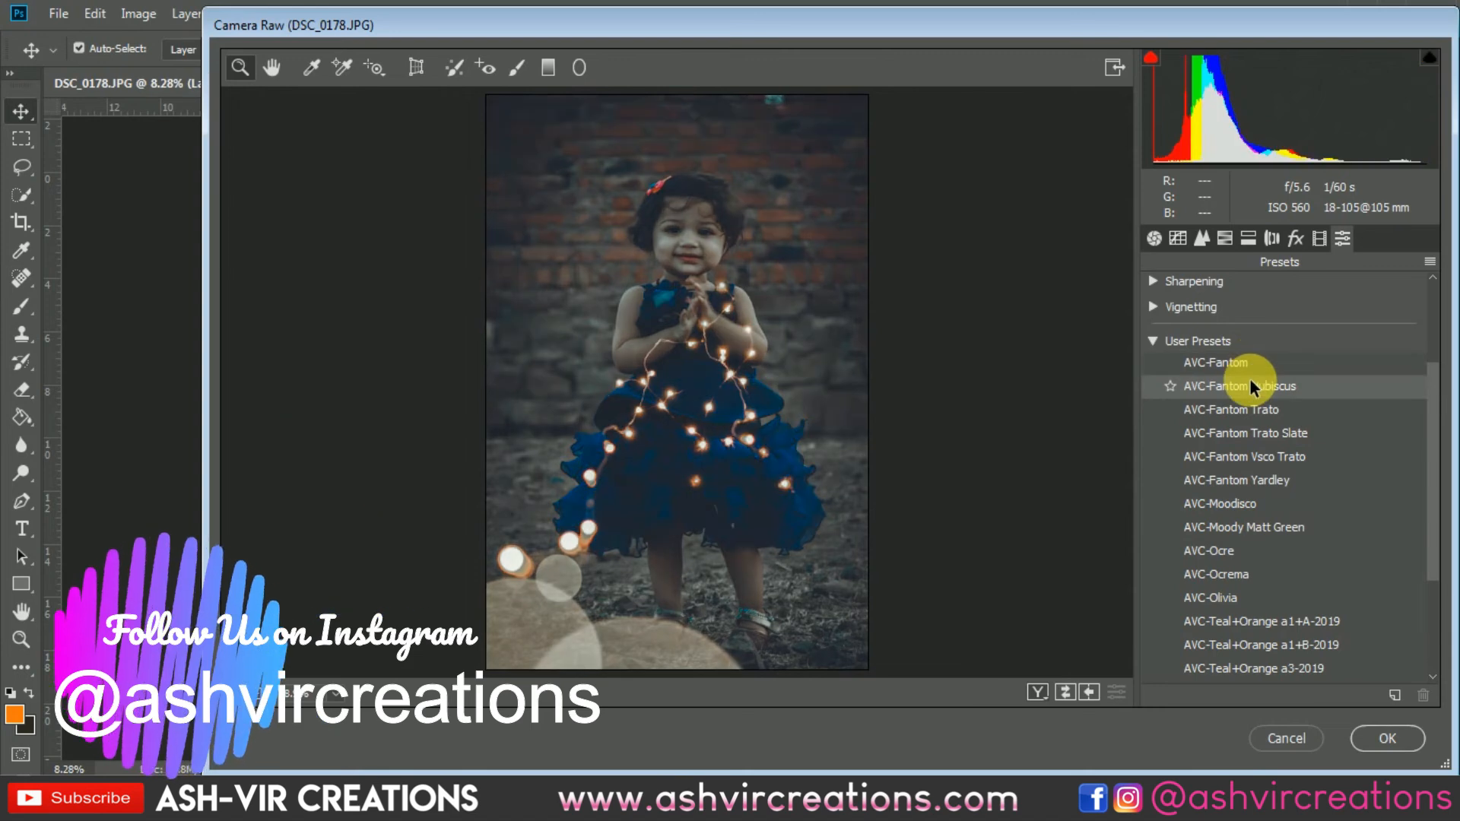
click(1251, 386)
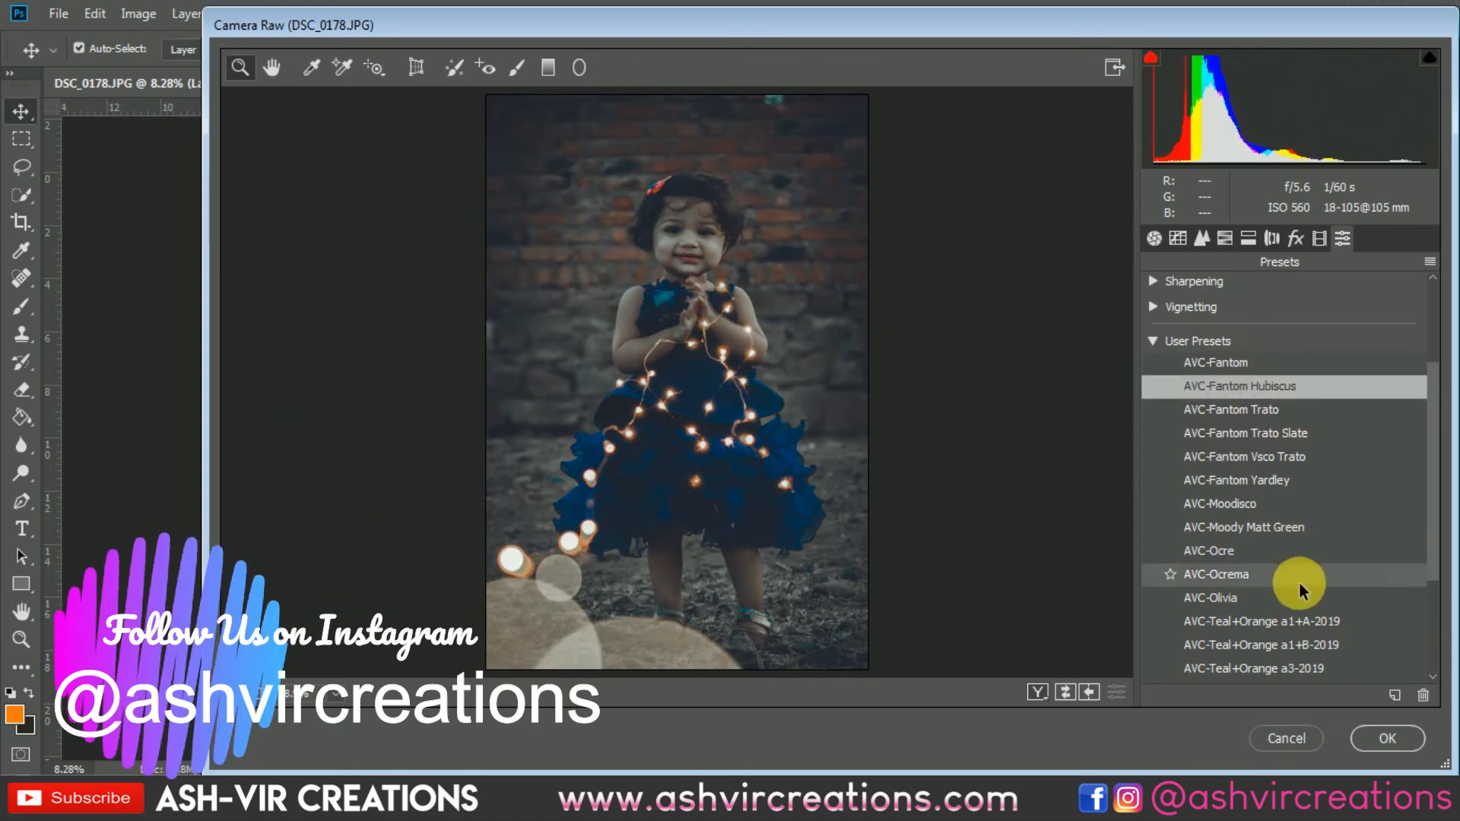
click(1389, 740)
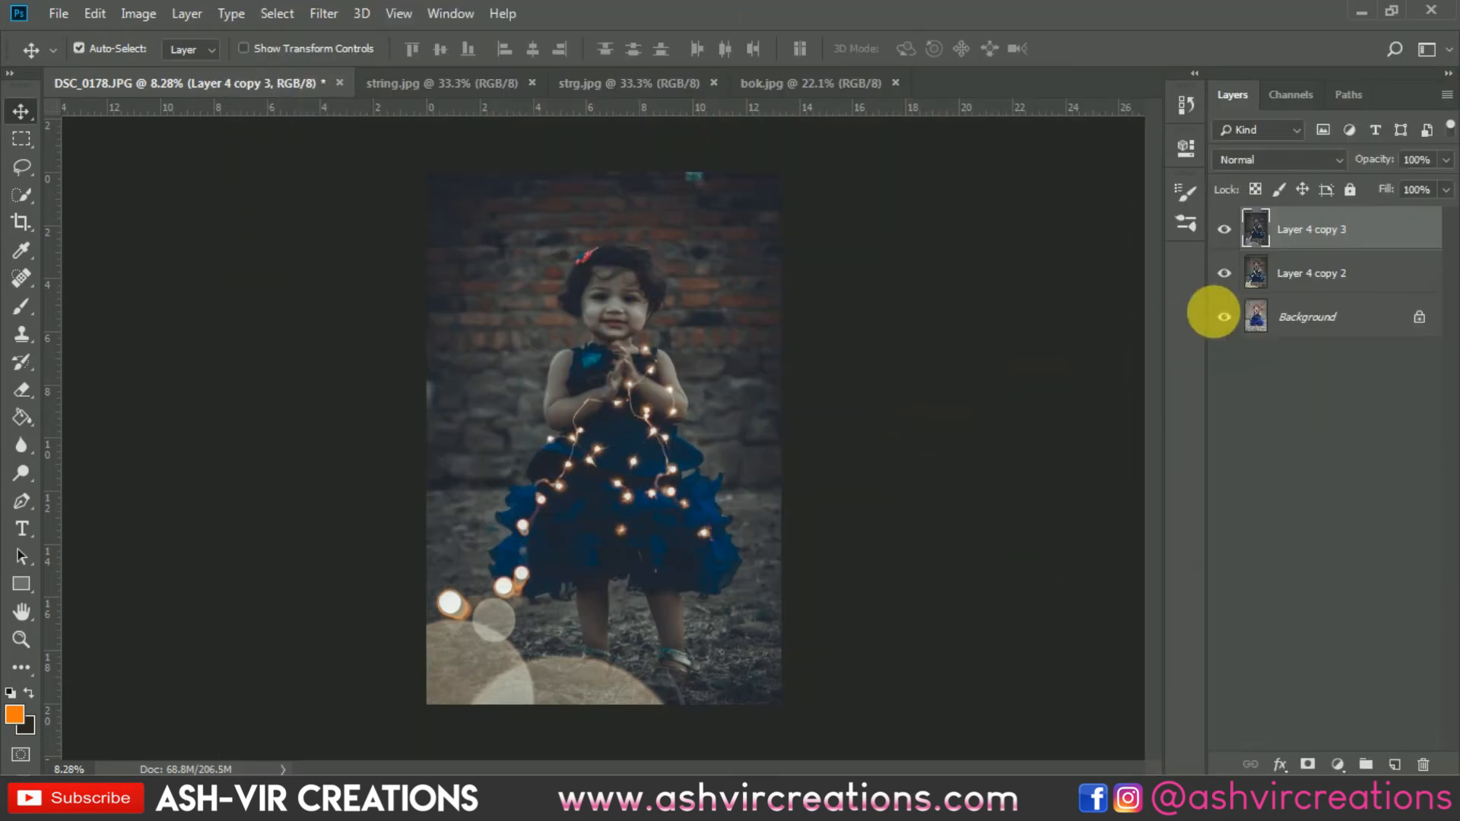
Compare the photo with and without the preset grading by toggling Layer 4 copy 3's visibility.
click(1226, 231)
click(1229, 234)
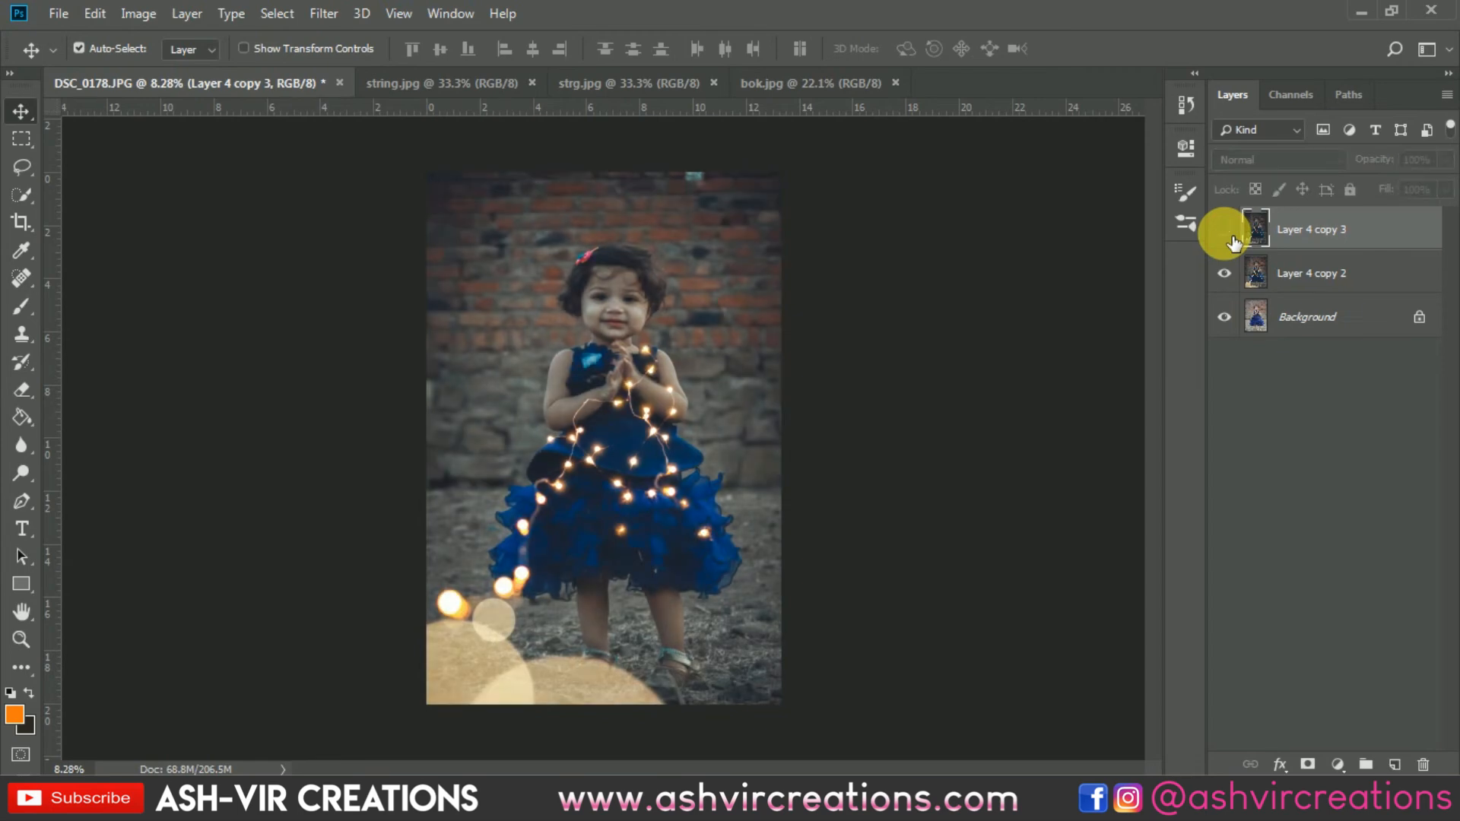
click(1229, 234)
click(1229, 234)
click(1229, 234)
click(1229, 234)
click(1229, 235)
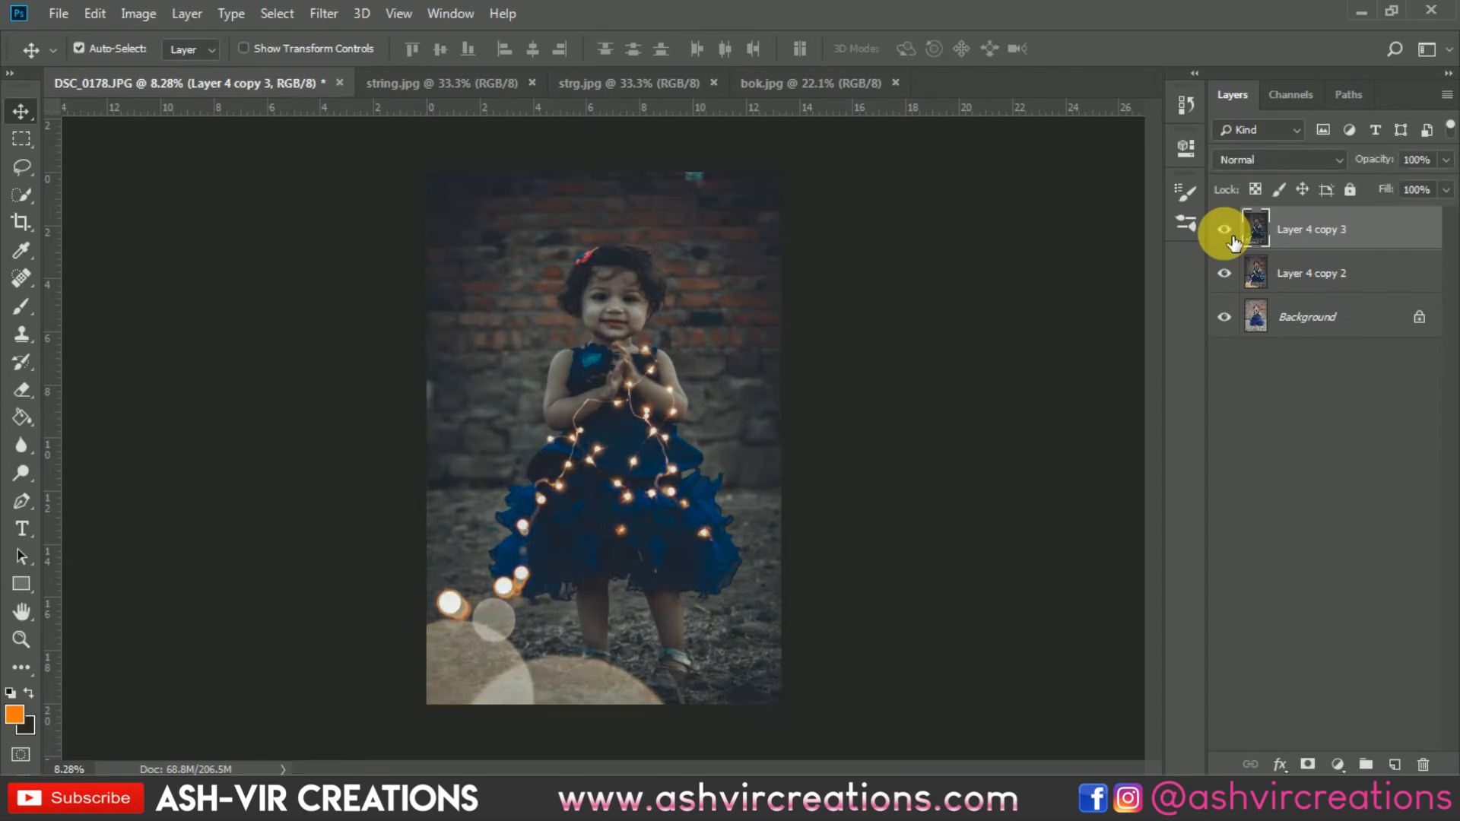
Add a white layer mask to Layer 4 copy 3 and ready the Brush tool with black as the foreground color.
scroll(611, 421, up, 1)
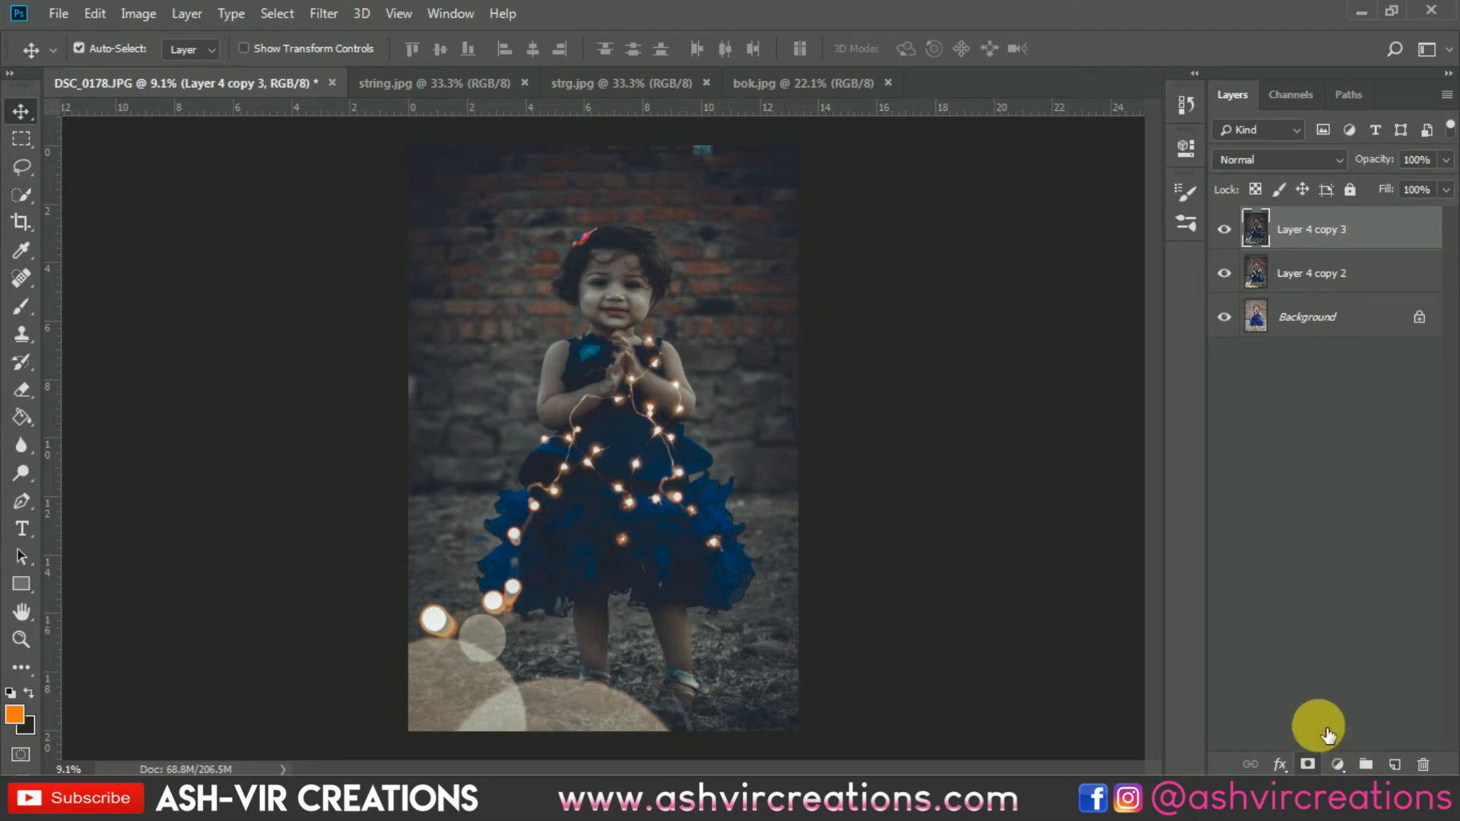
click(1309, 763)
click(1306, 232)
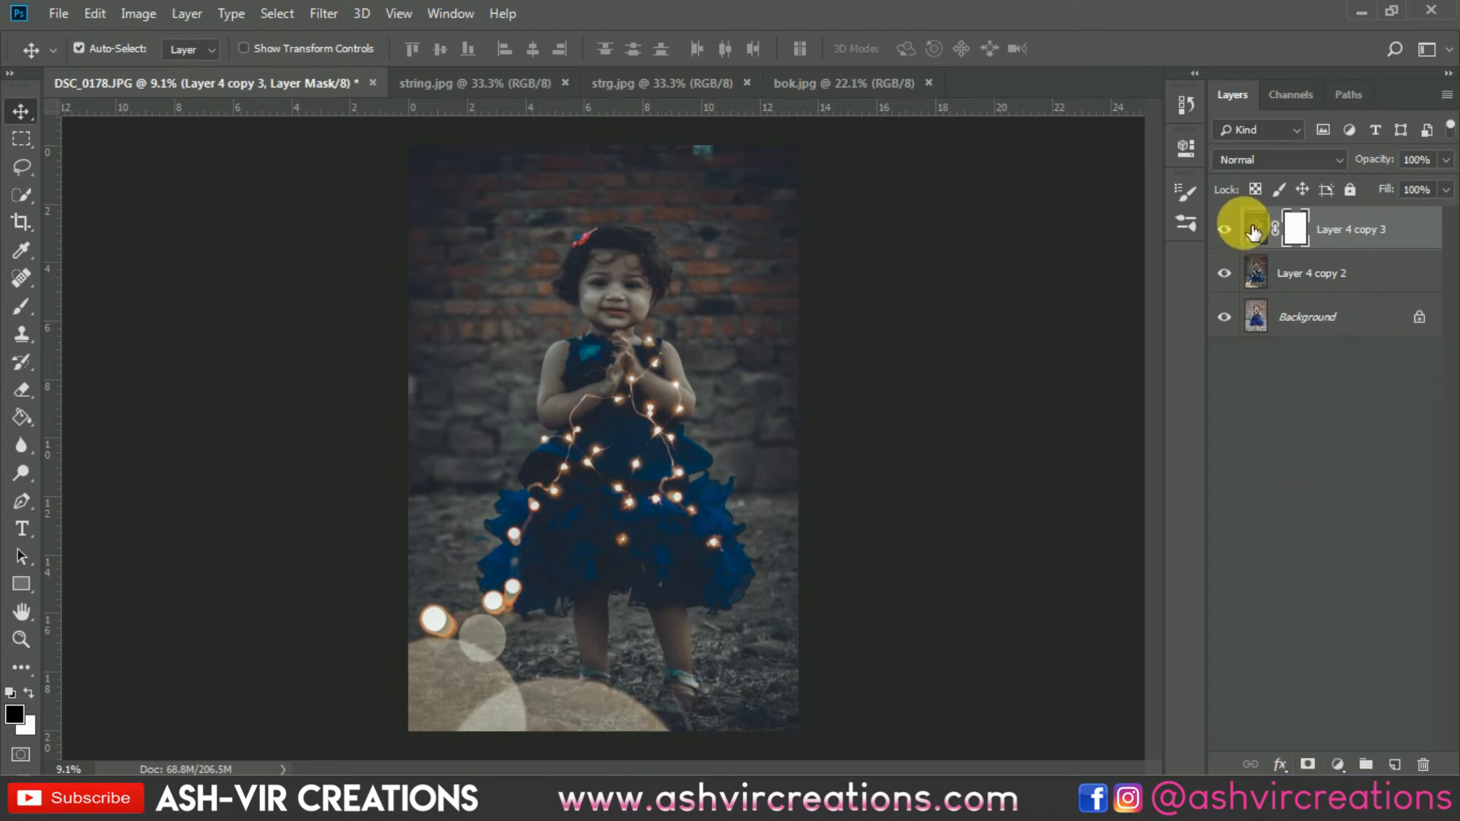
click(21, 307)
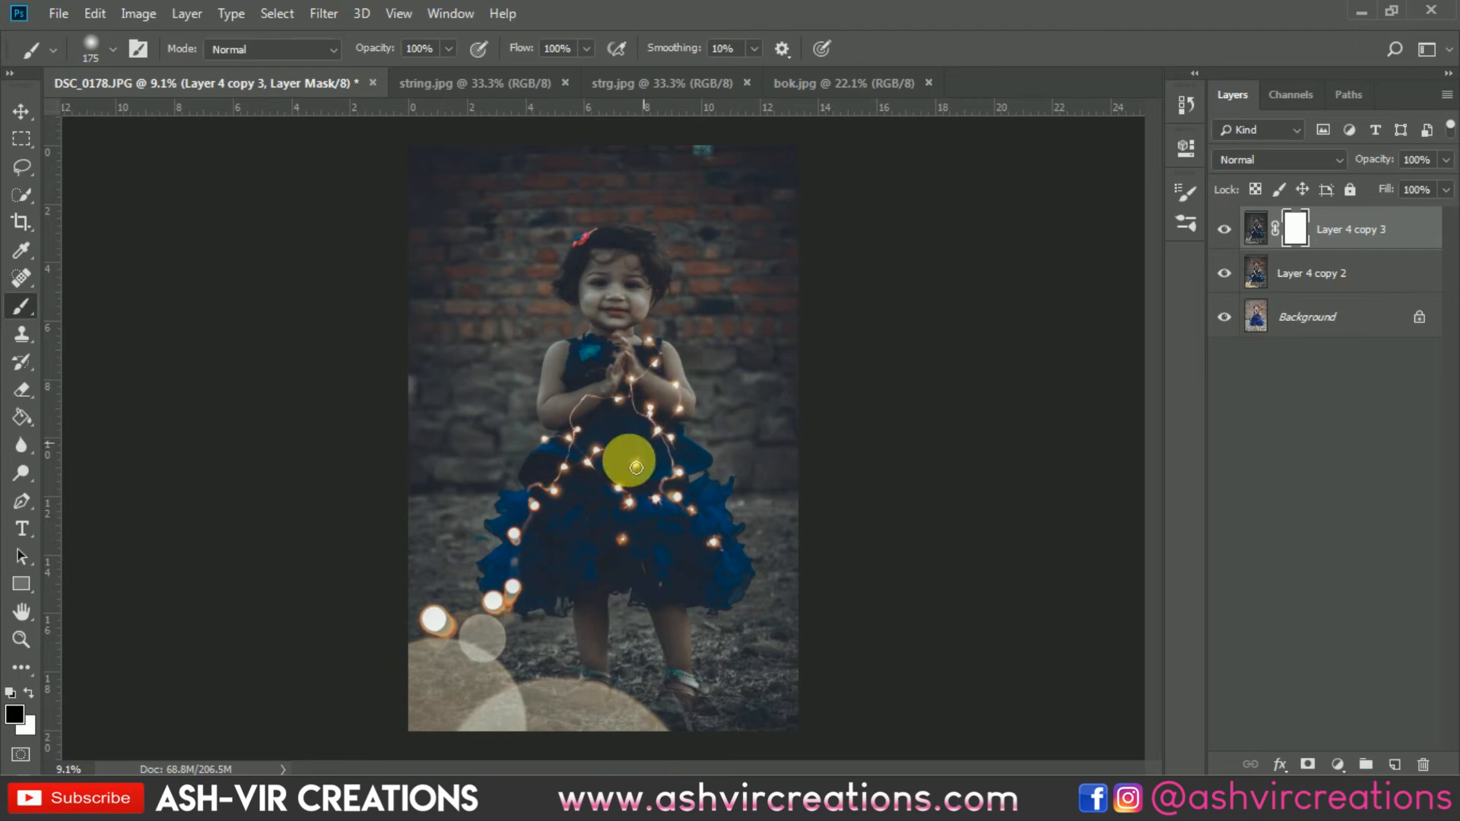
key(x)
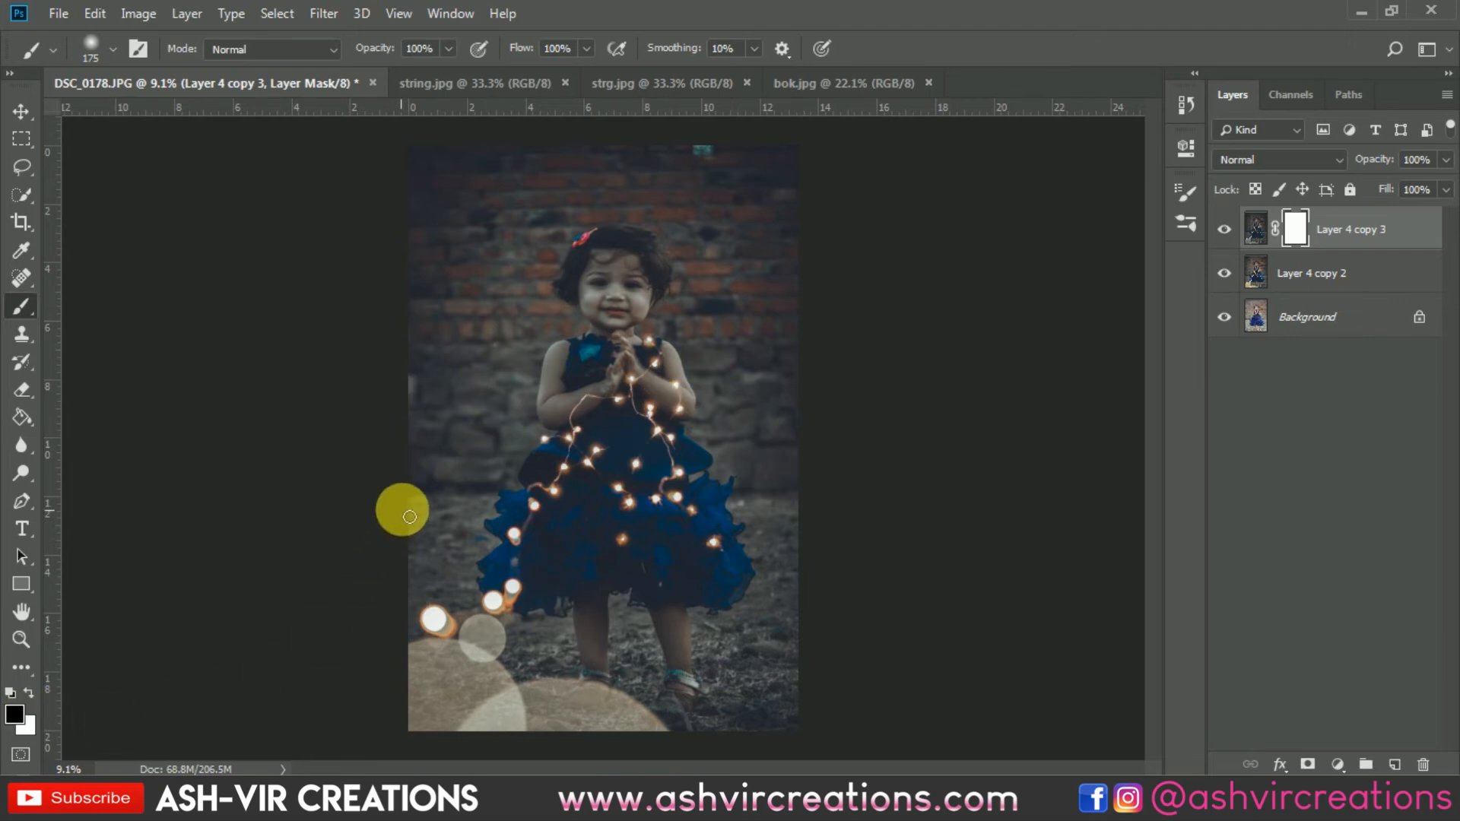
Enlarge the Soft Round brush to 1600 px and paint black on the mask over the blue dress, restoring its brighter color.
right_click(548, 434)
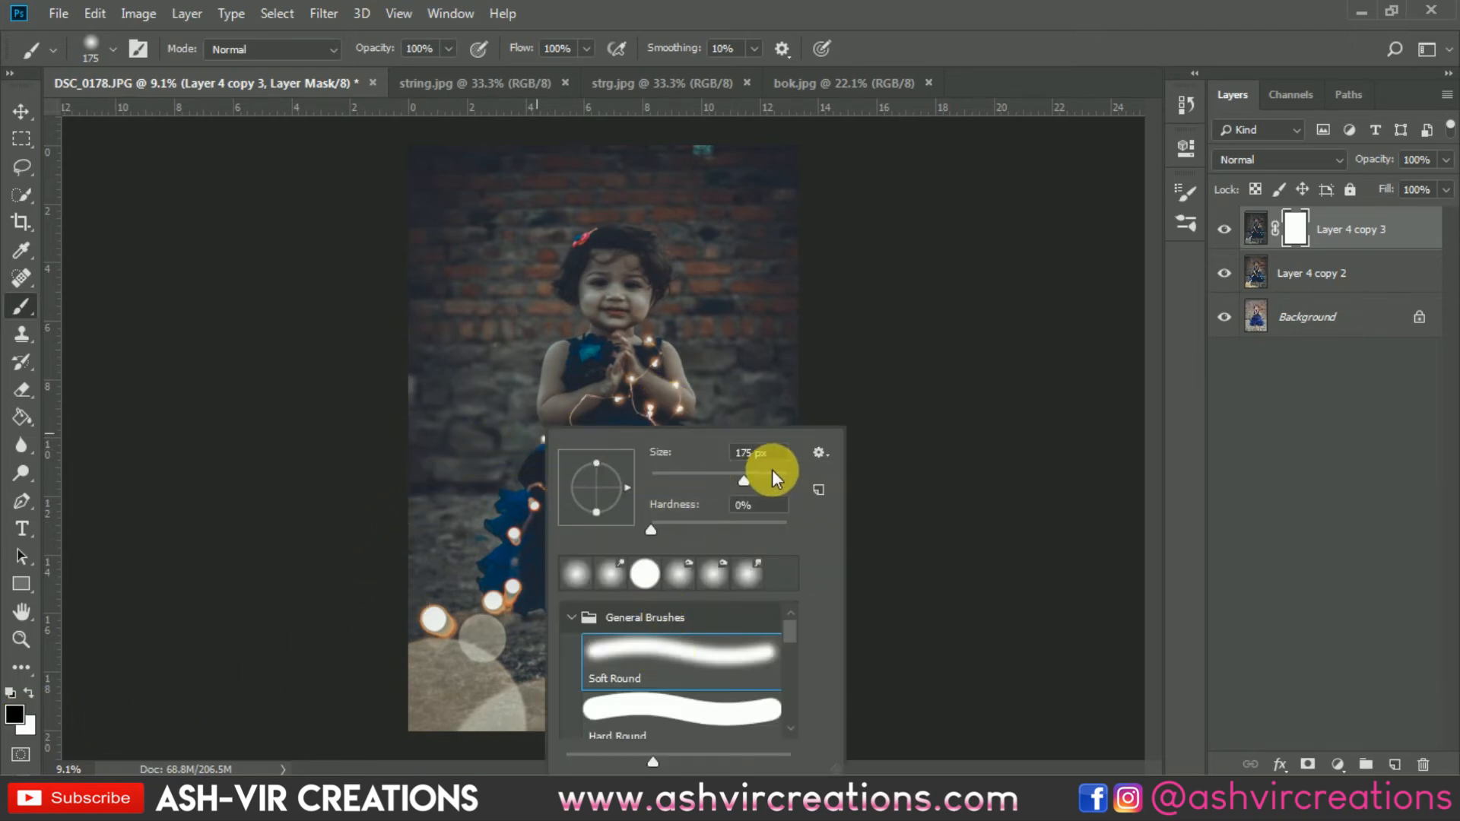
drag(747, 480, 759, 480)
double_click(688, 659)
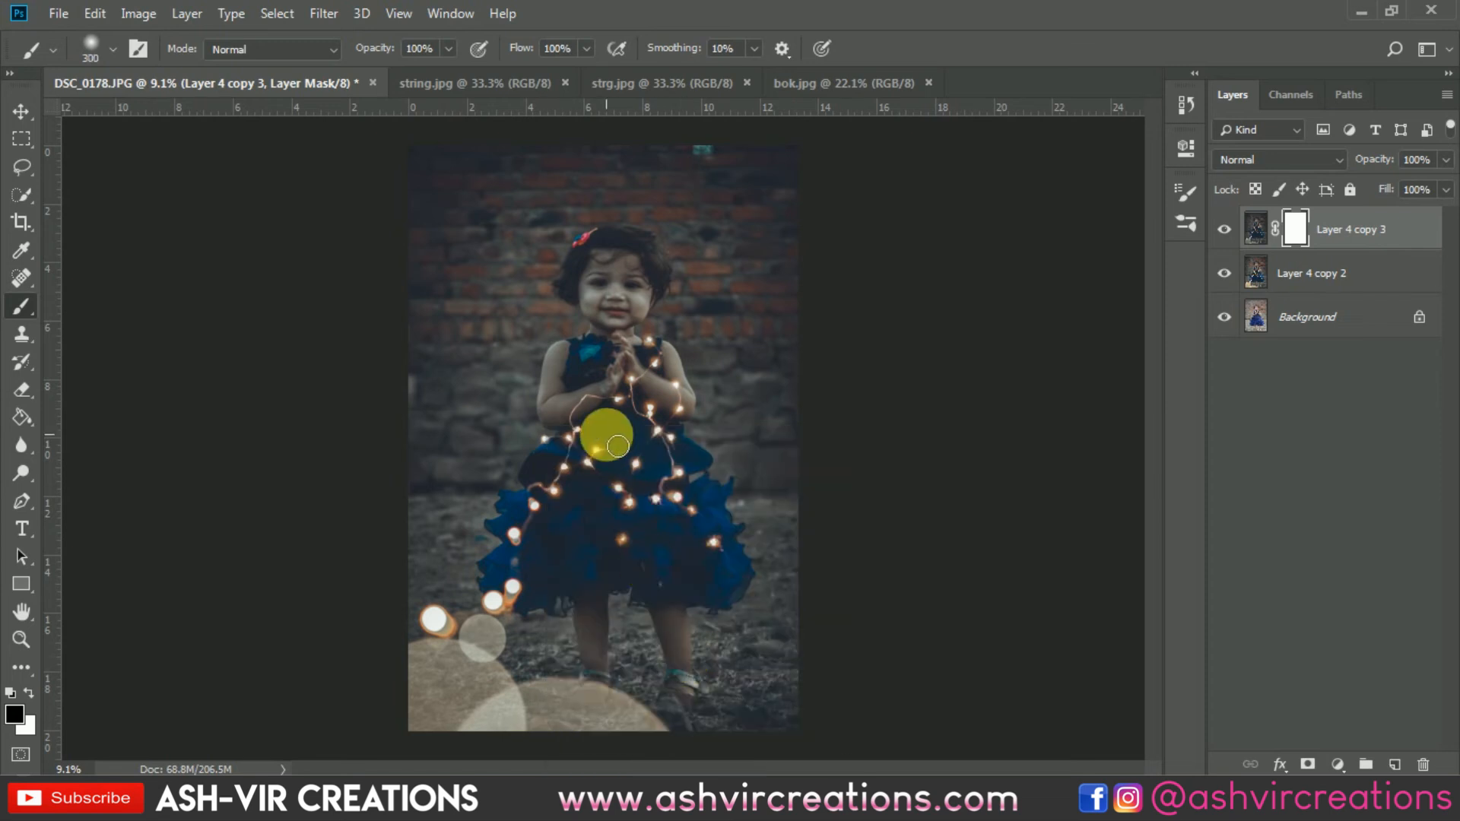
key(bracketright)
key(bracketright)
key(bracketright)
key(bracketright)
key(bracketright)
key(bracketright)
key(bracketright)
key(bracketright)
key(bracketright)
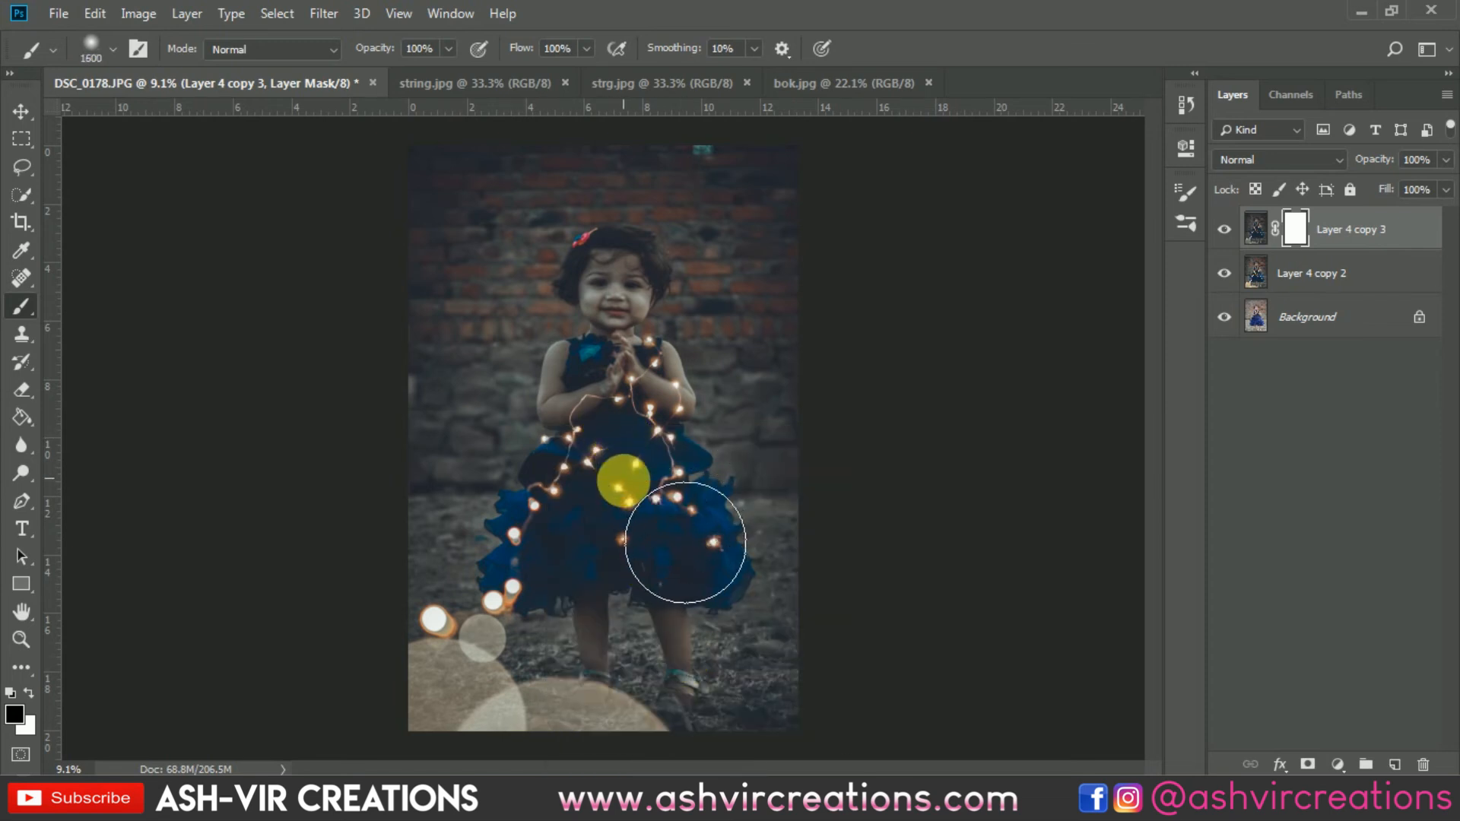
click(625, 490)
key(bracketright)
click(658, 573)
key(bracketleft)
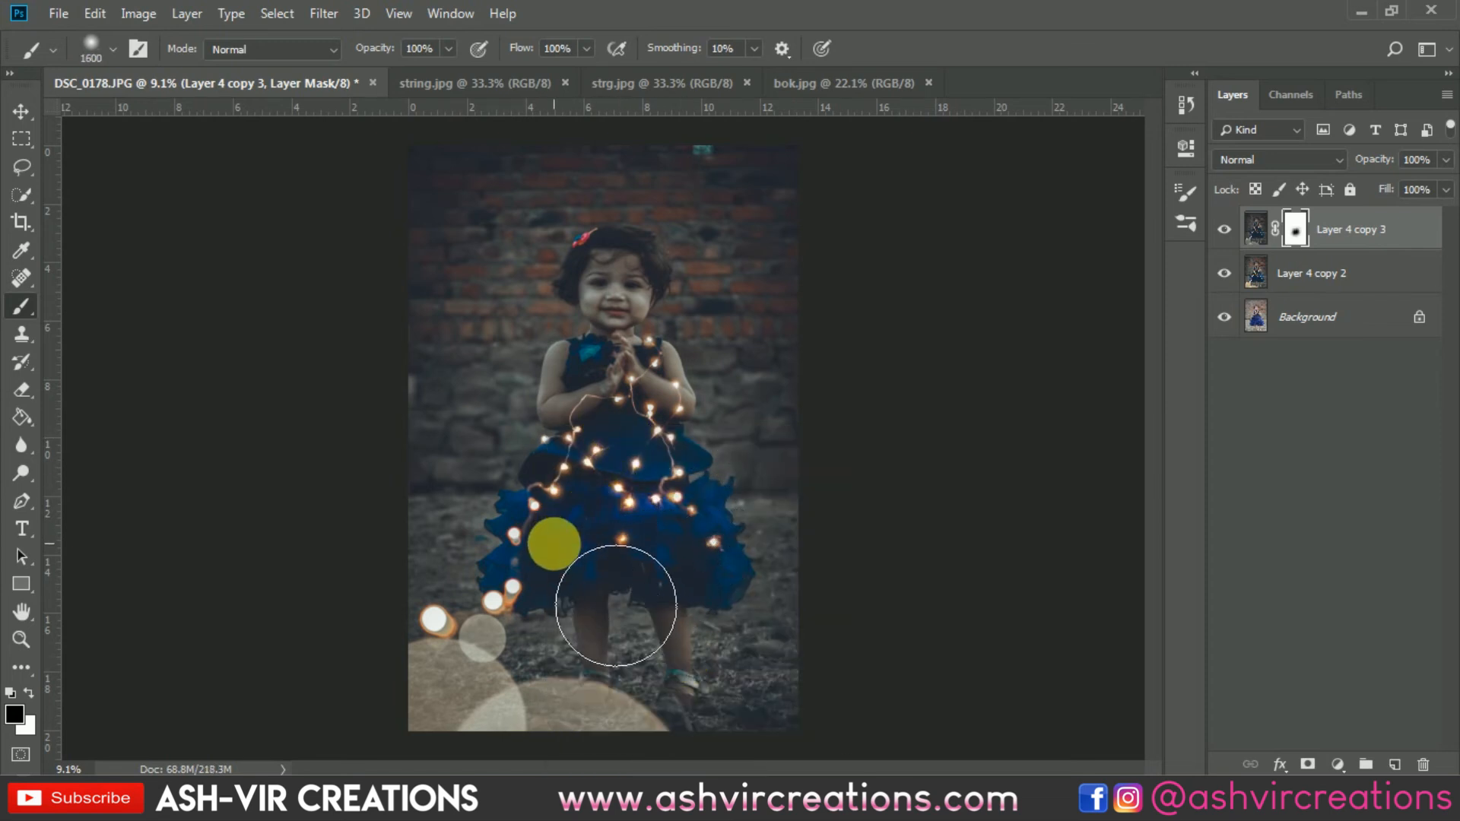
click(553, 546)
Try masking the child's face with a smaller brush of about 1300 px at 100% opacity, and undo the dab.
key(bracketleft)
key(bracketleft)
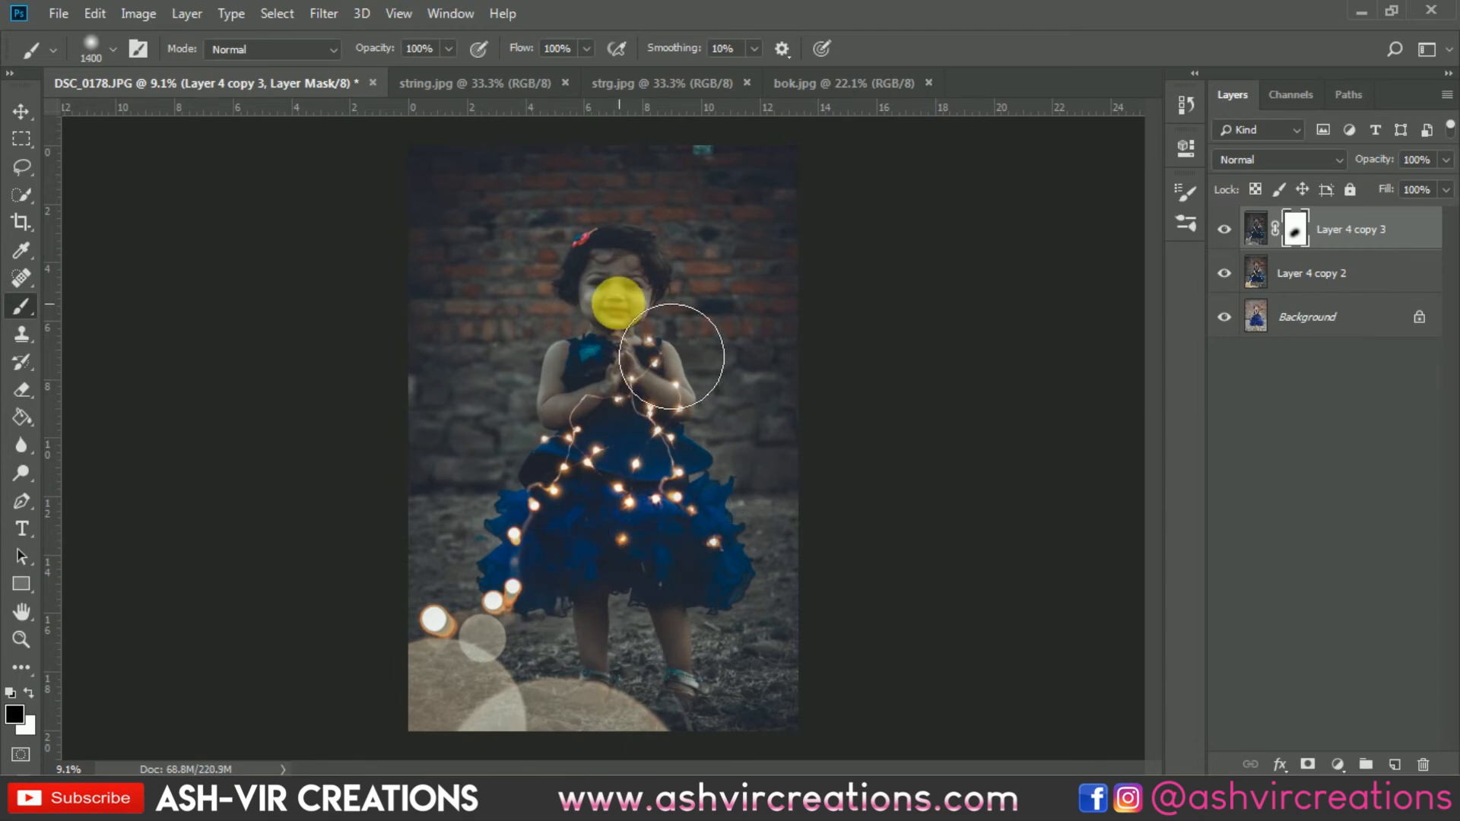
click(662, 338)
scroll(662, 338, up, 3)
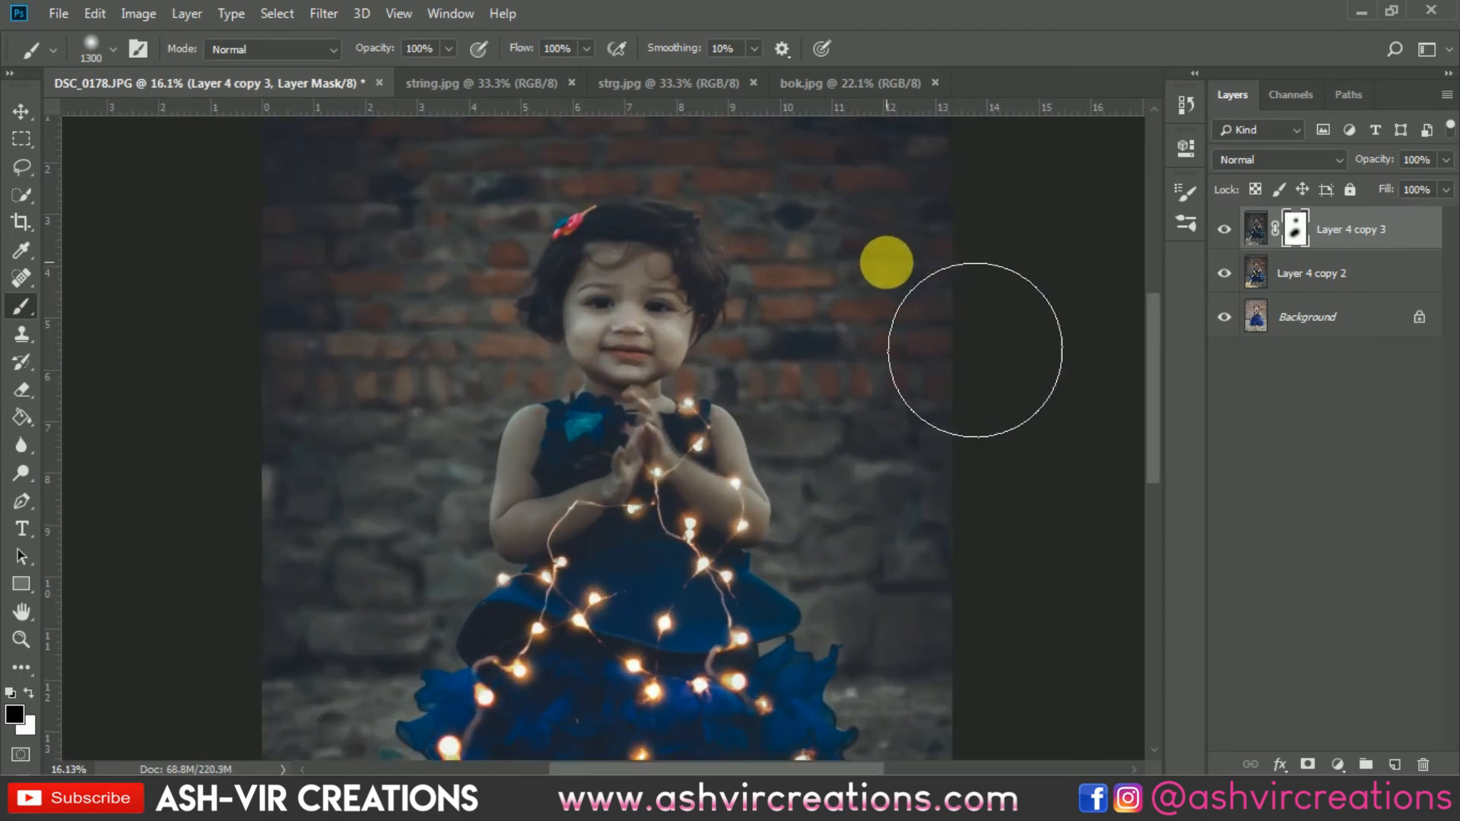
scroll(883, 266, down, 2)
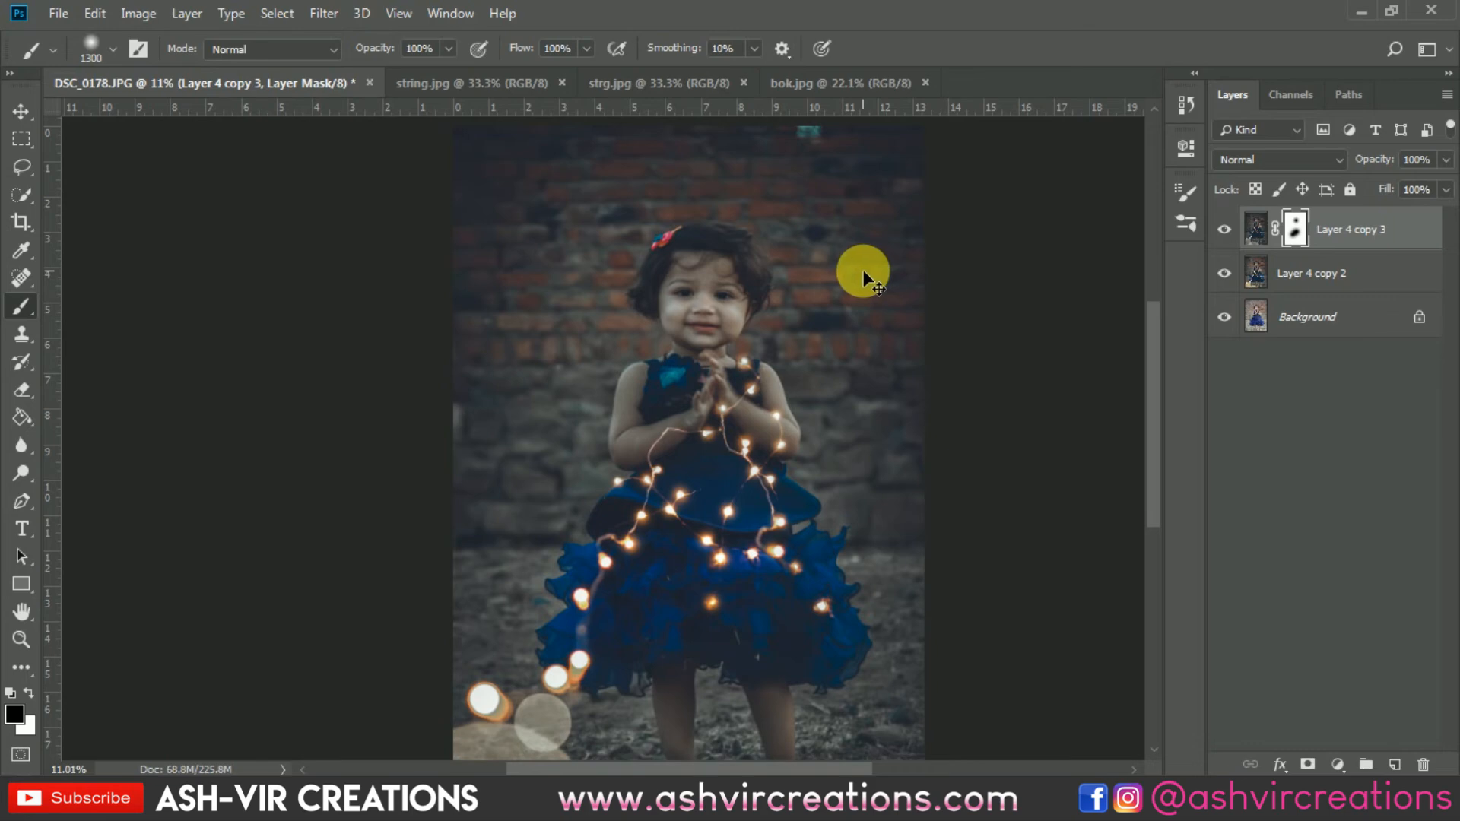
key(ctrl+z)
Set the brush to 900 px and 69% opacity and paint black on the mask over the child's face.
scroll(712, 278, up, 3)
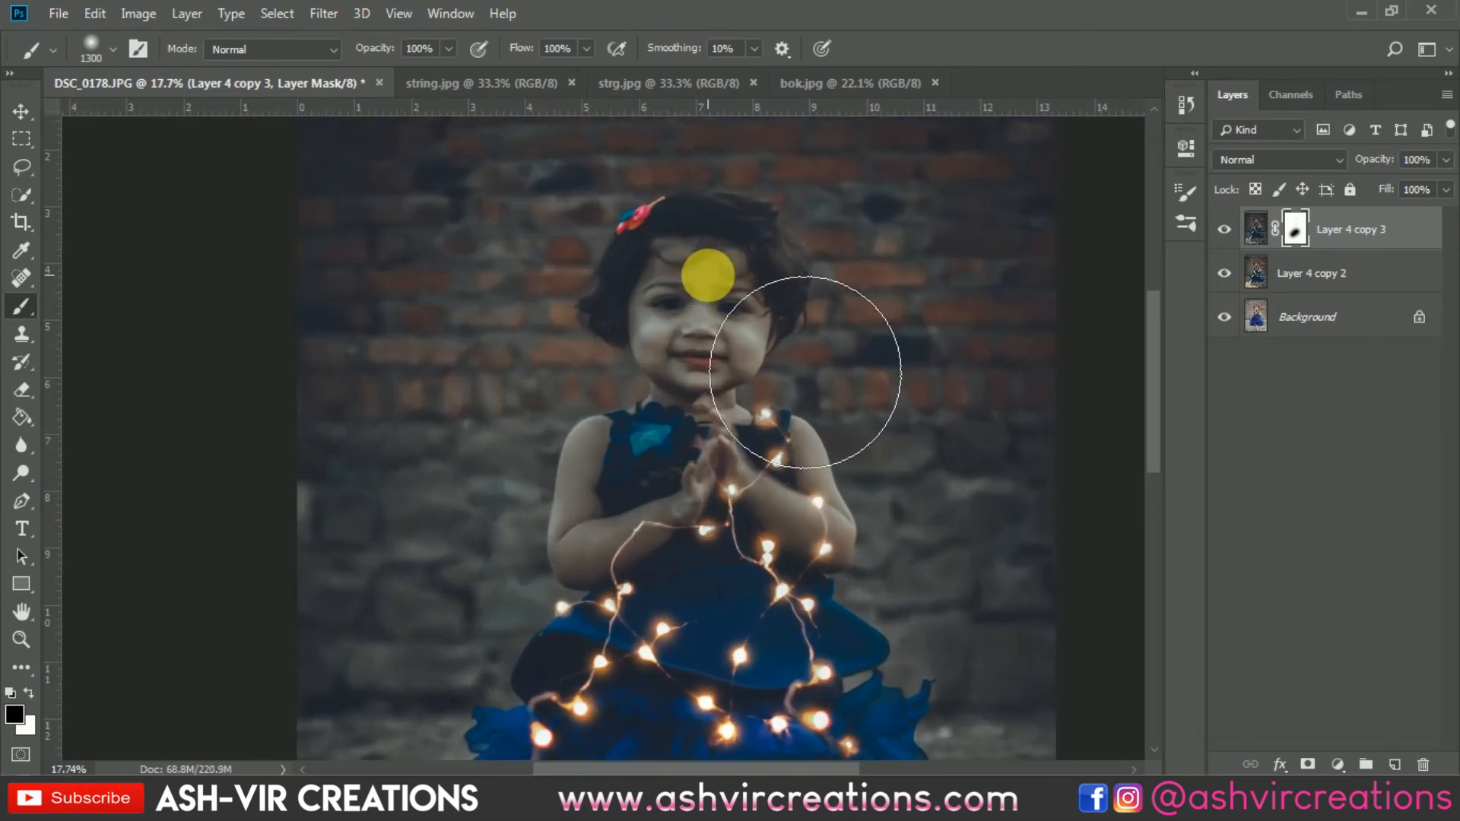
key(bracketleft)
key(bracketleft)
key(bracketleft)
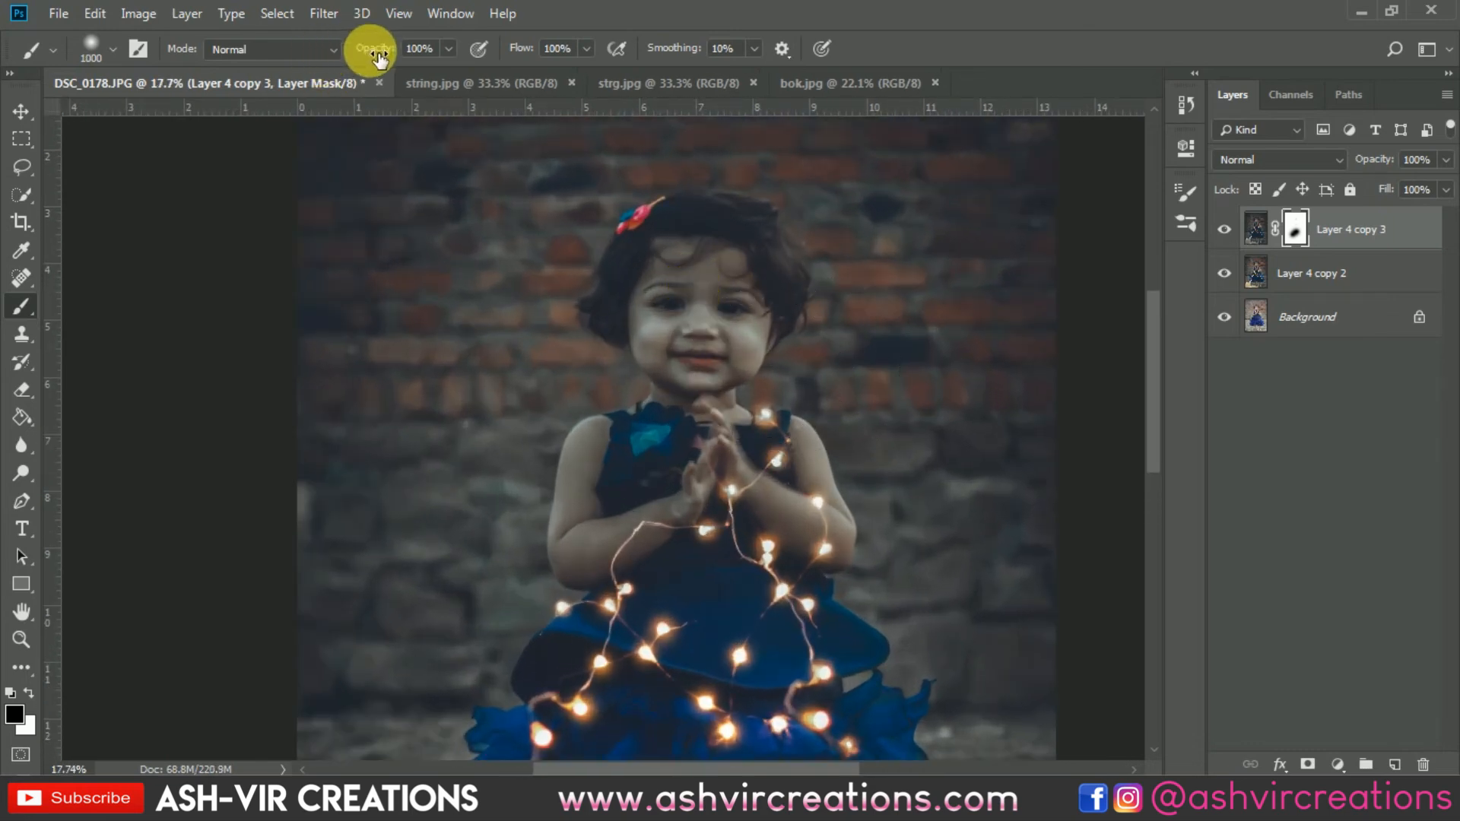
mouse_move(378, 57)
mouse_down()
mouse_move(318, 51)
mouse_move(337, 44)
mouse_up()
key(bracketleft)
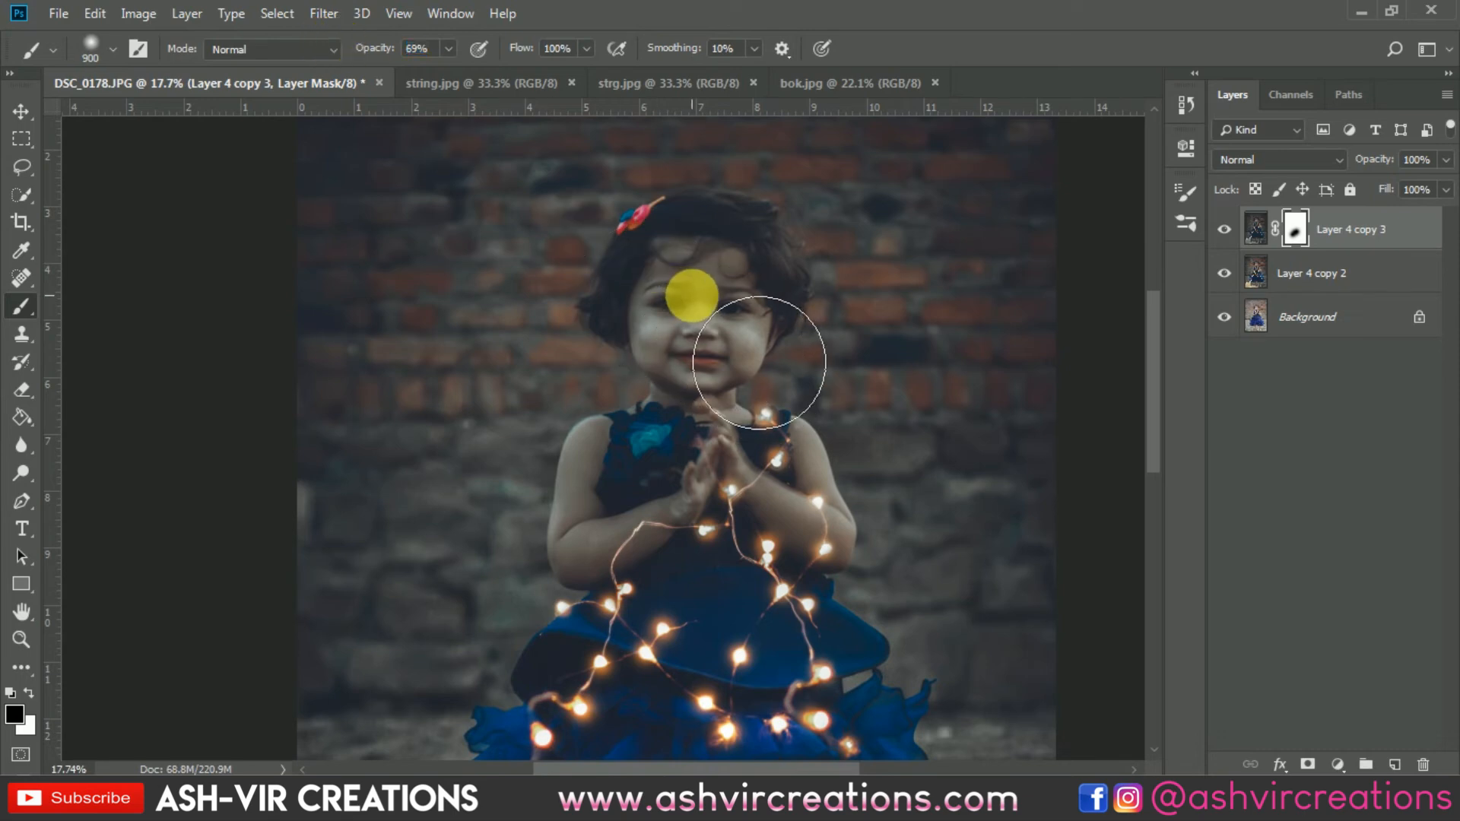
click(700, 295)
click(700, 320)
Reduce the brush to 600 px and paint black on the mask from the child's hands up to the face.
key(bracketleft)
key(bracketleft)
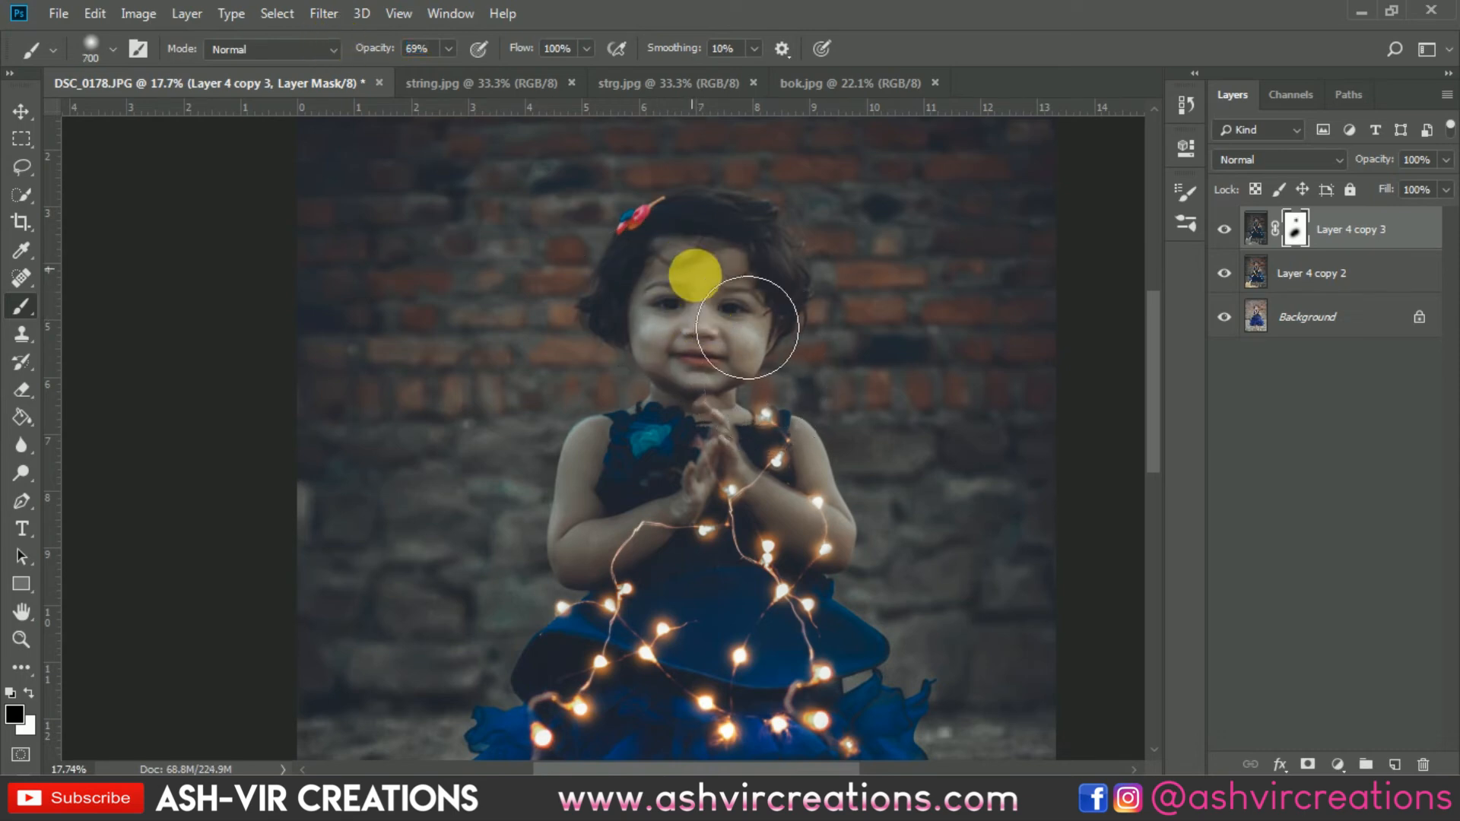
key(bracketleft)
mouse_move(707, 444)
mouse_down()
mouse_move(712, 465)
mouse_move(677, 290)
mouse_move(739, 315)
mouse_up()
scroll(740, 308, down, 6)
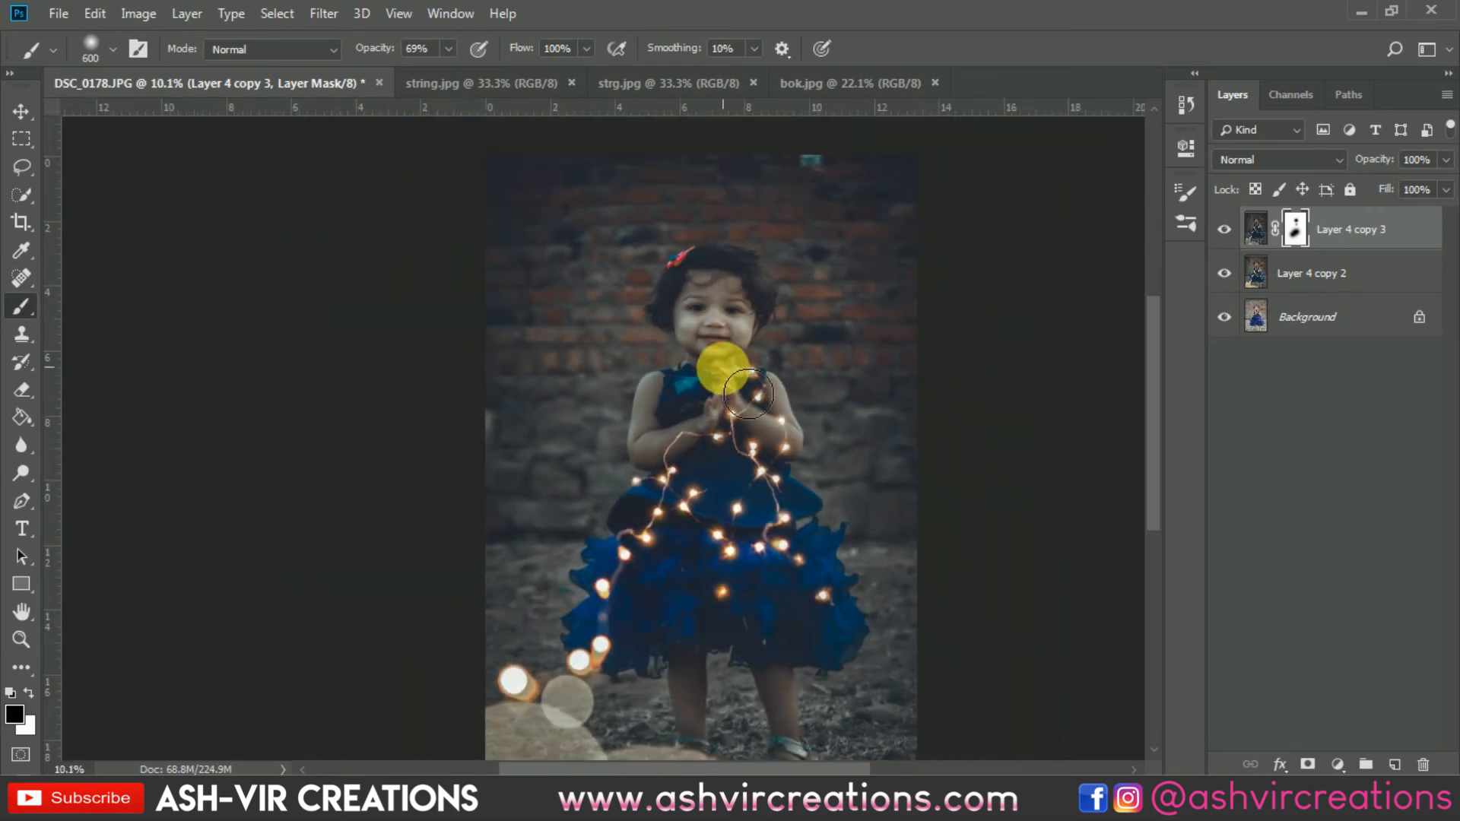
scroll(646, 398, up, 3)
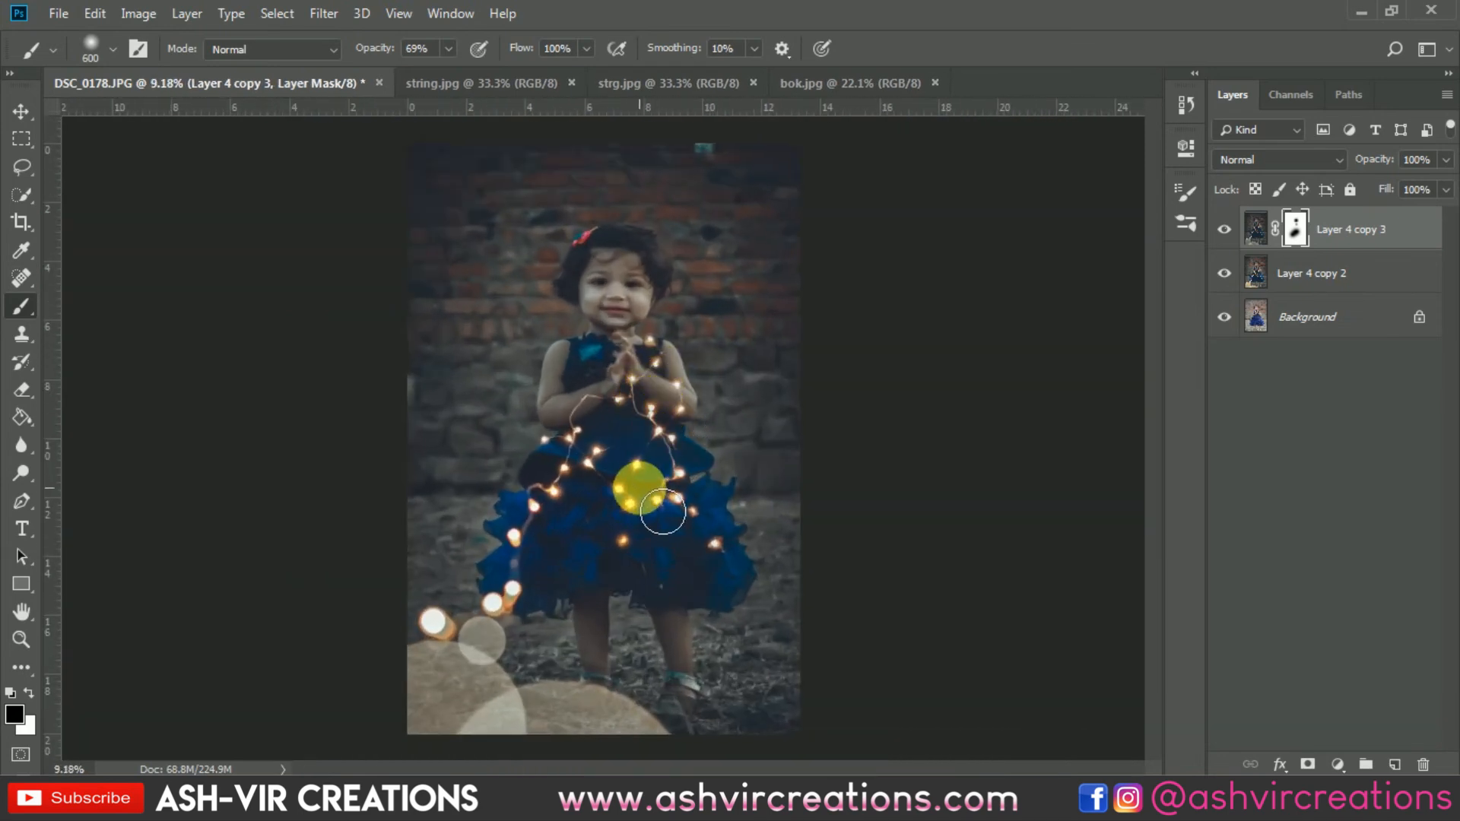
Check Layer 4 copy 3's effect, and paint black on its mask over the blue dress with an 800 px brush.
click(1225, 230)
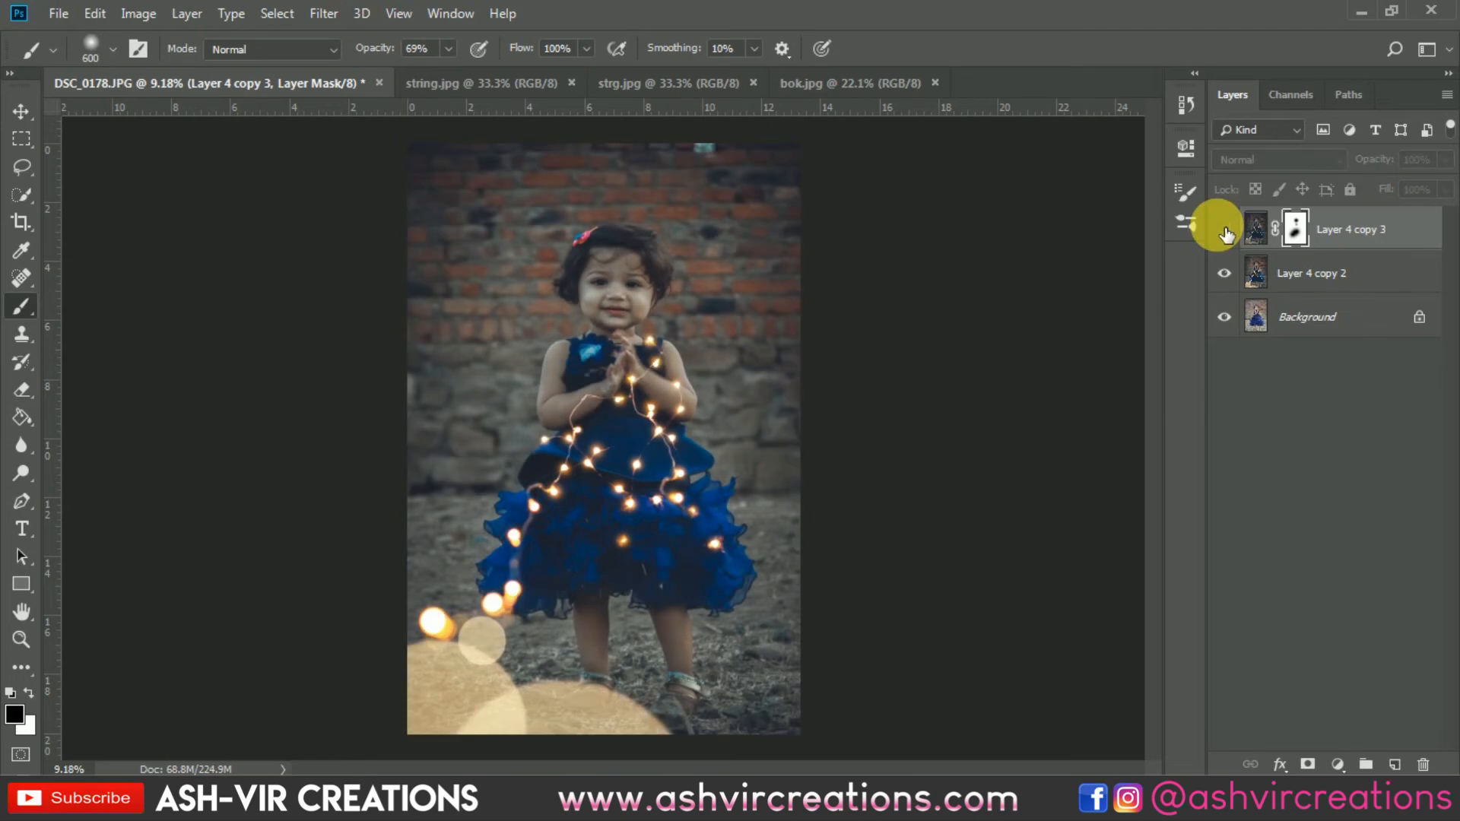
click(1225, 230)
click(1225, 230)
click(1224, 229)
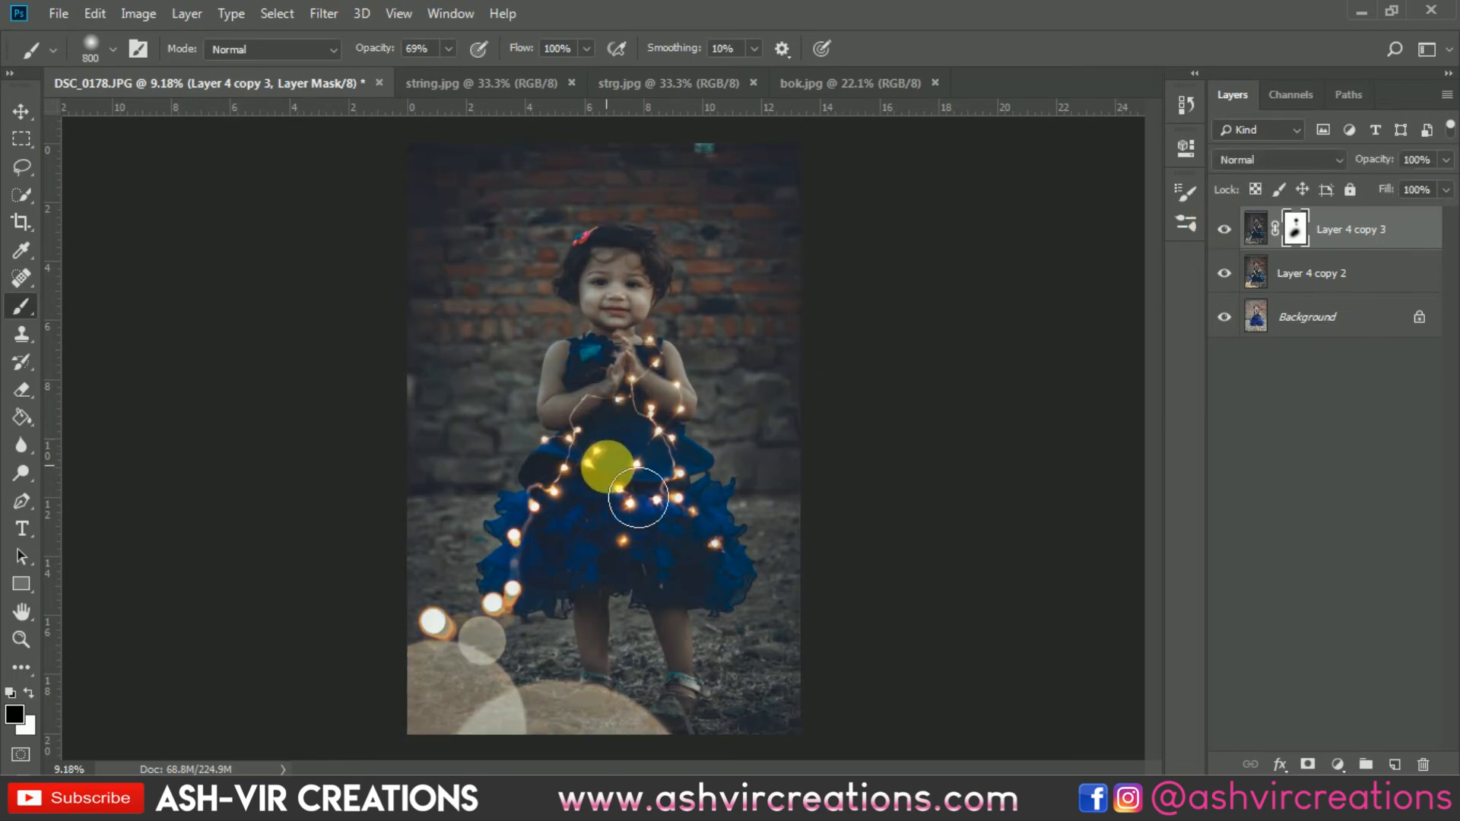
key(bracketright)
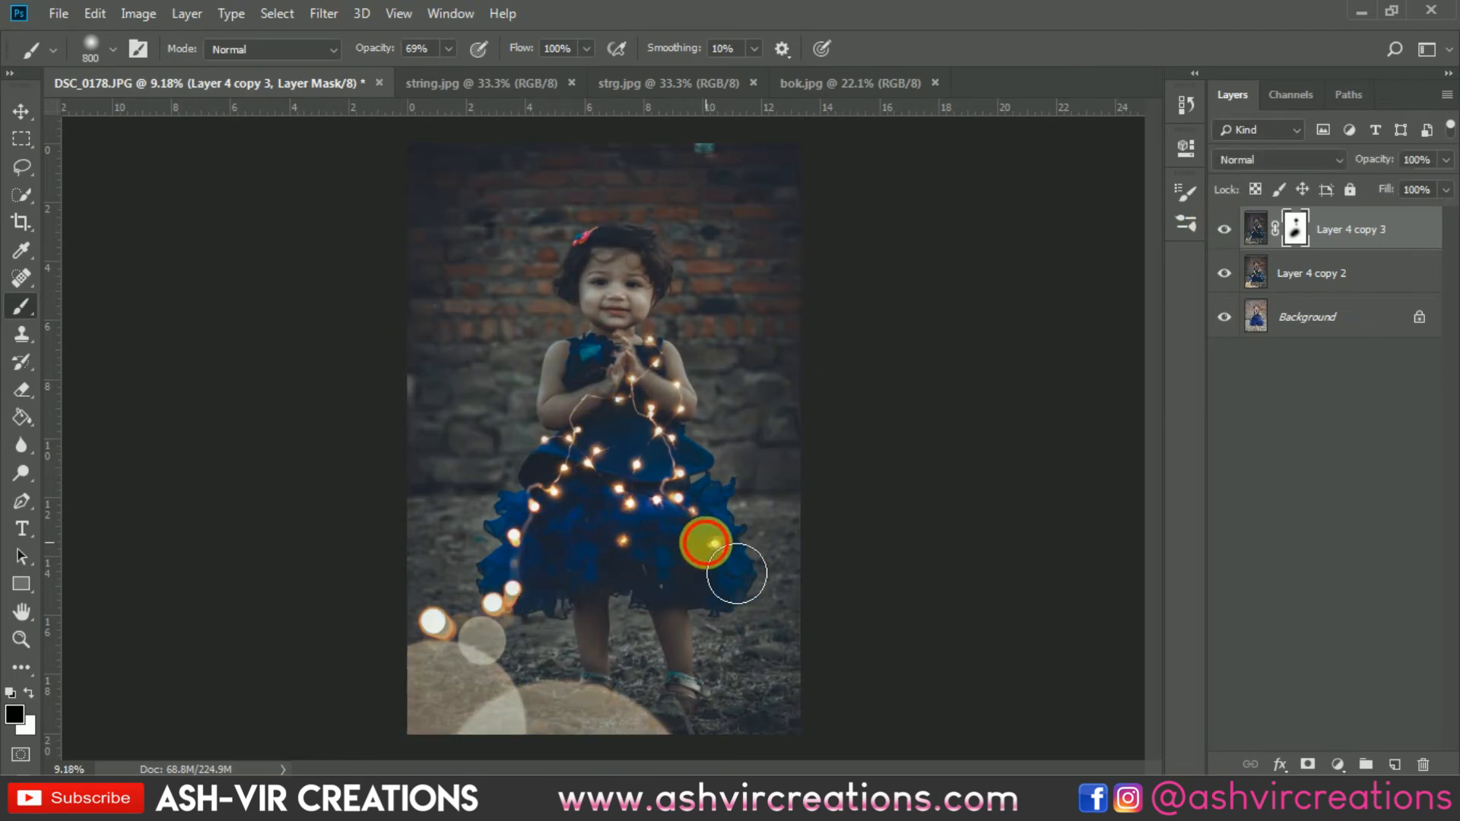
scroll(855, 585, down, 1)
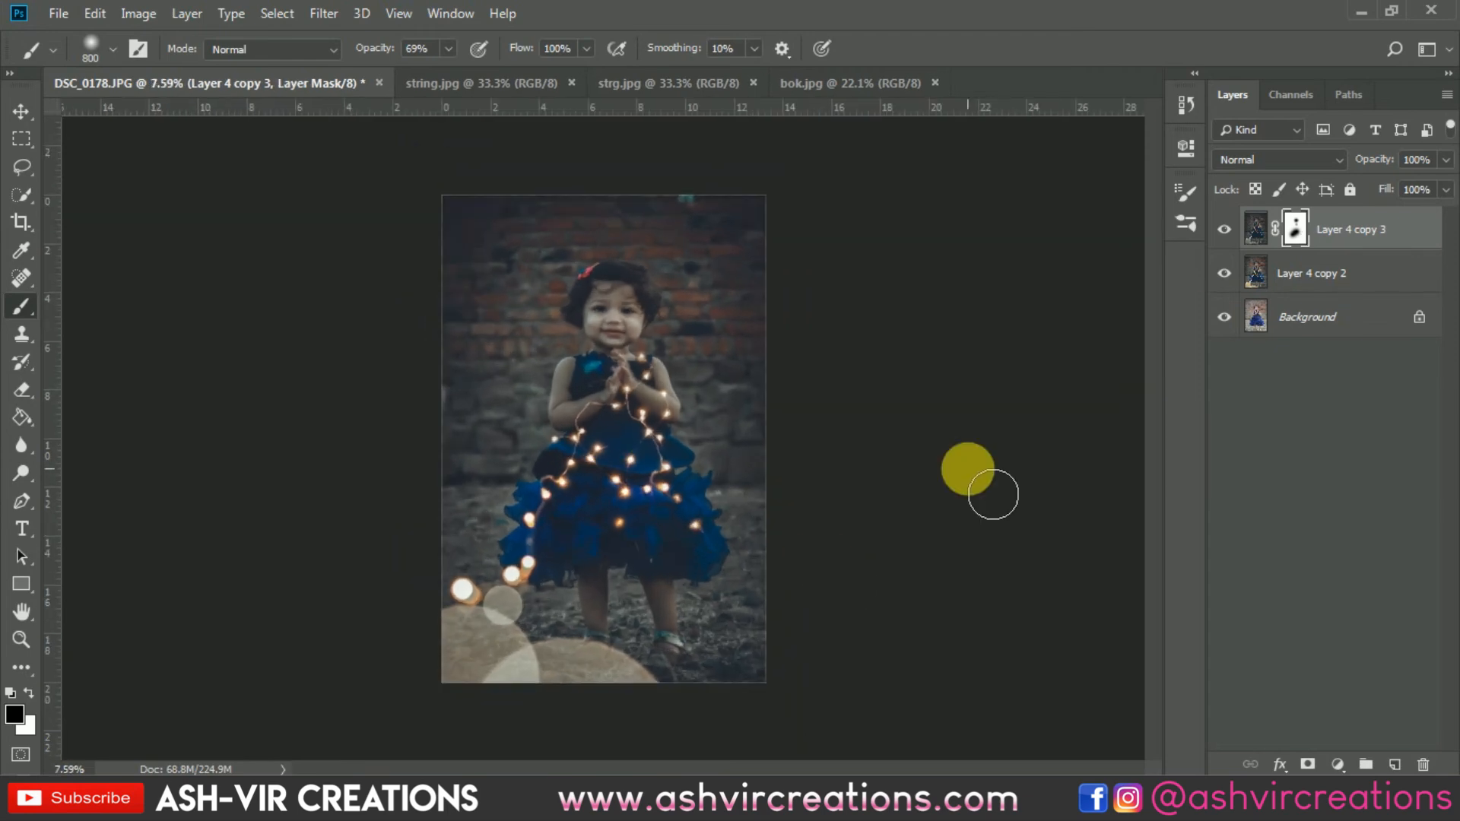
Compare the portrait with and without Layer 4 copy 3 by toggling the layer's visibility repeatedly.
click(1226, 230)
click(1225, 230)
click(1225, 230)
click(1225, 230)
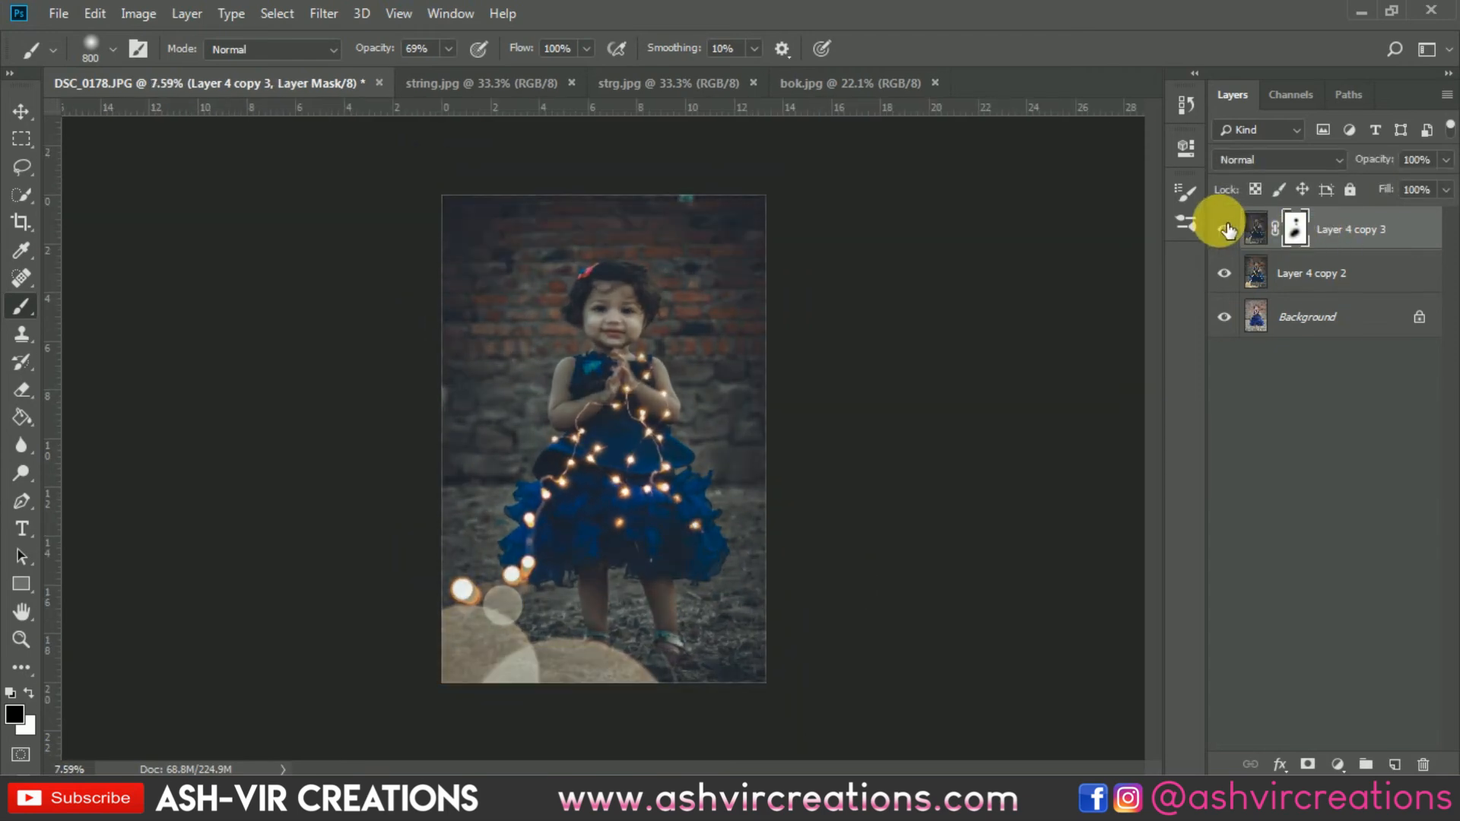
click(1225, 230)
click(1225, 229)
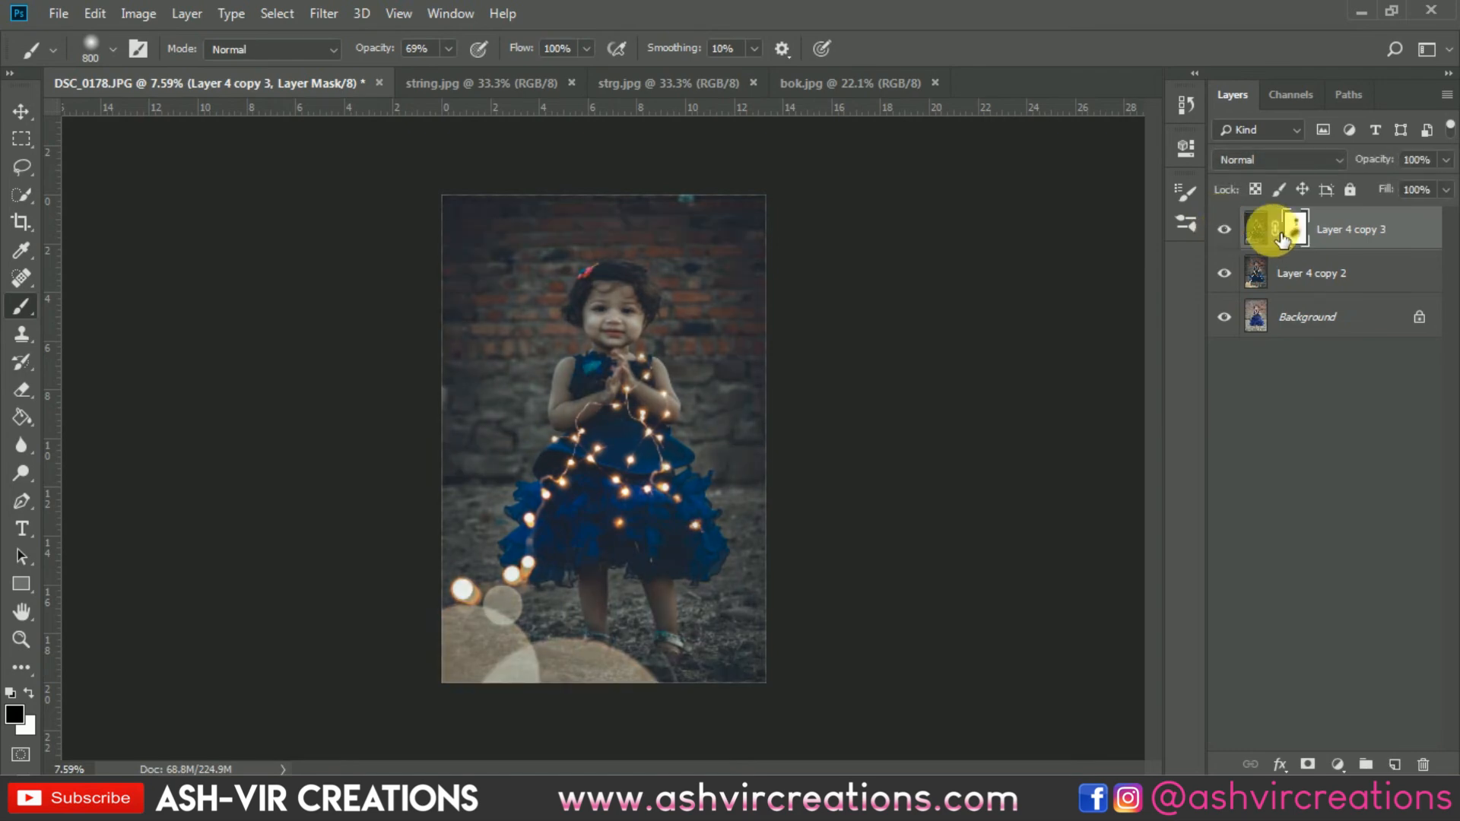
click(1227, 230)
click(1227, 230)
click(1227, 229)
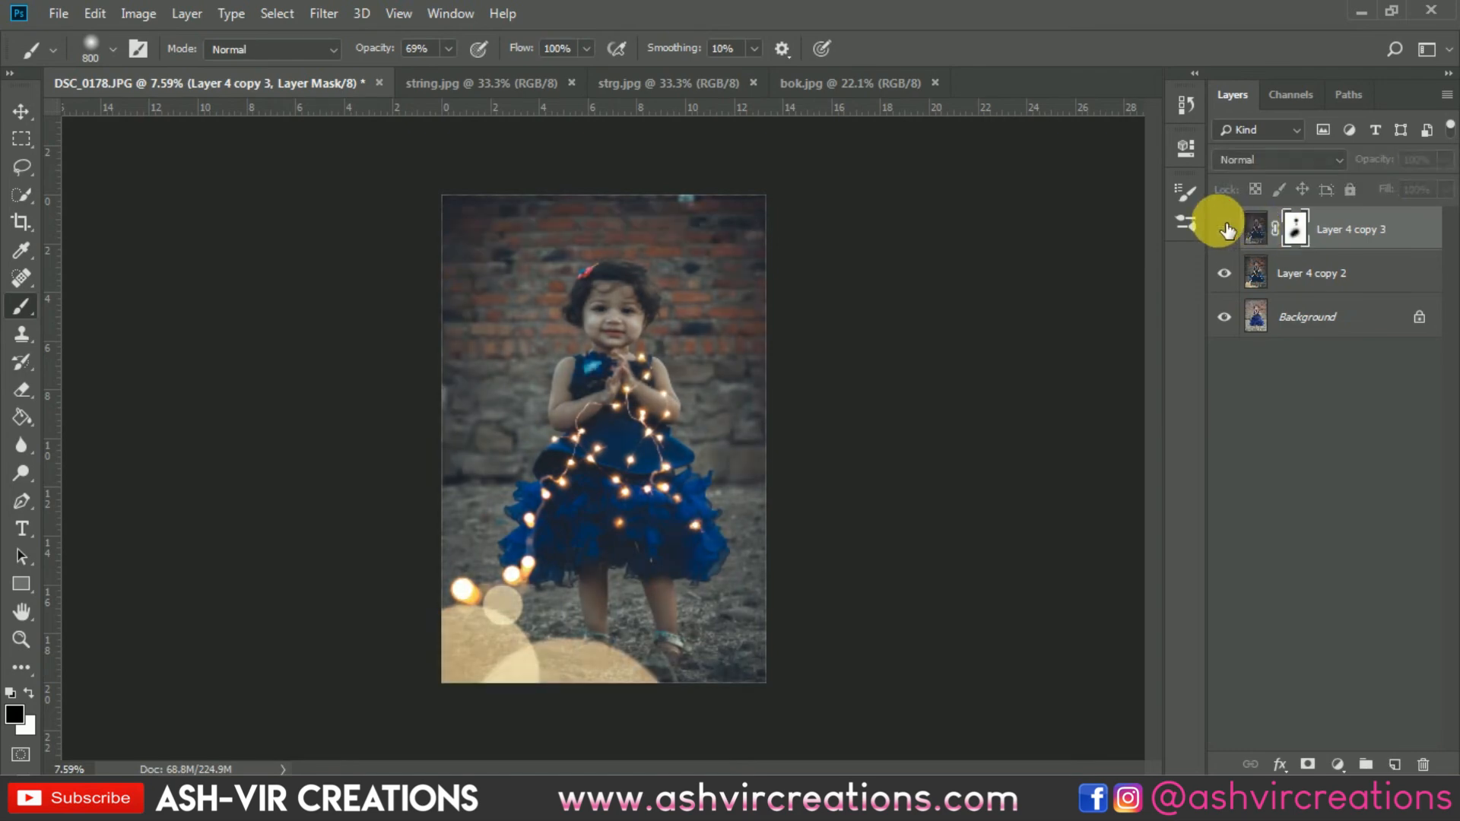
click(1227, 230)
click(1228, 230)
click(1227, 229)
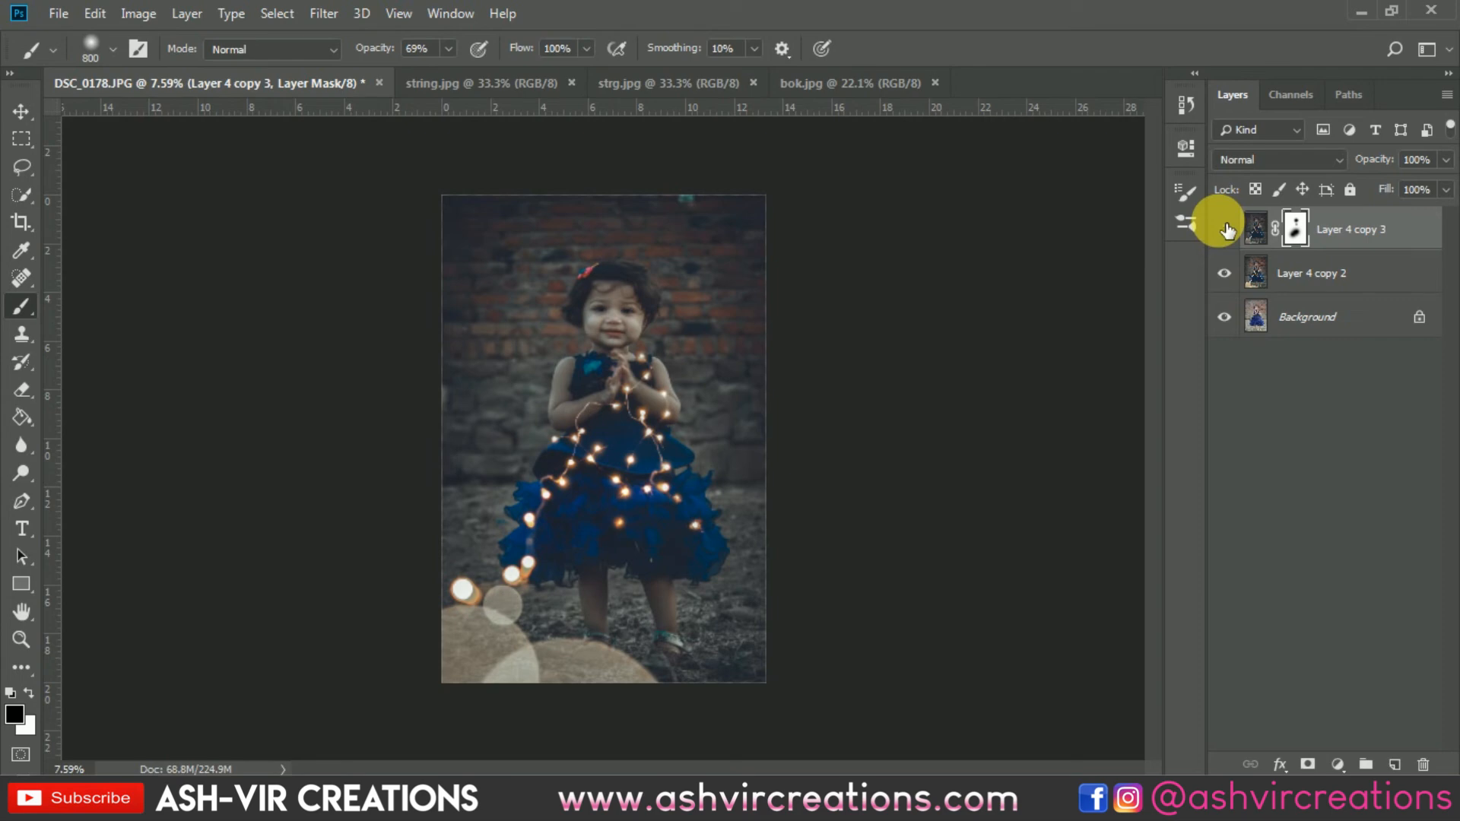
click(1228, 230)
click(1228, 230)
click(1228, 229)
click(1227, 230)
click(20, 112)
scroll(622, 325, up, 2)
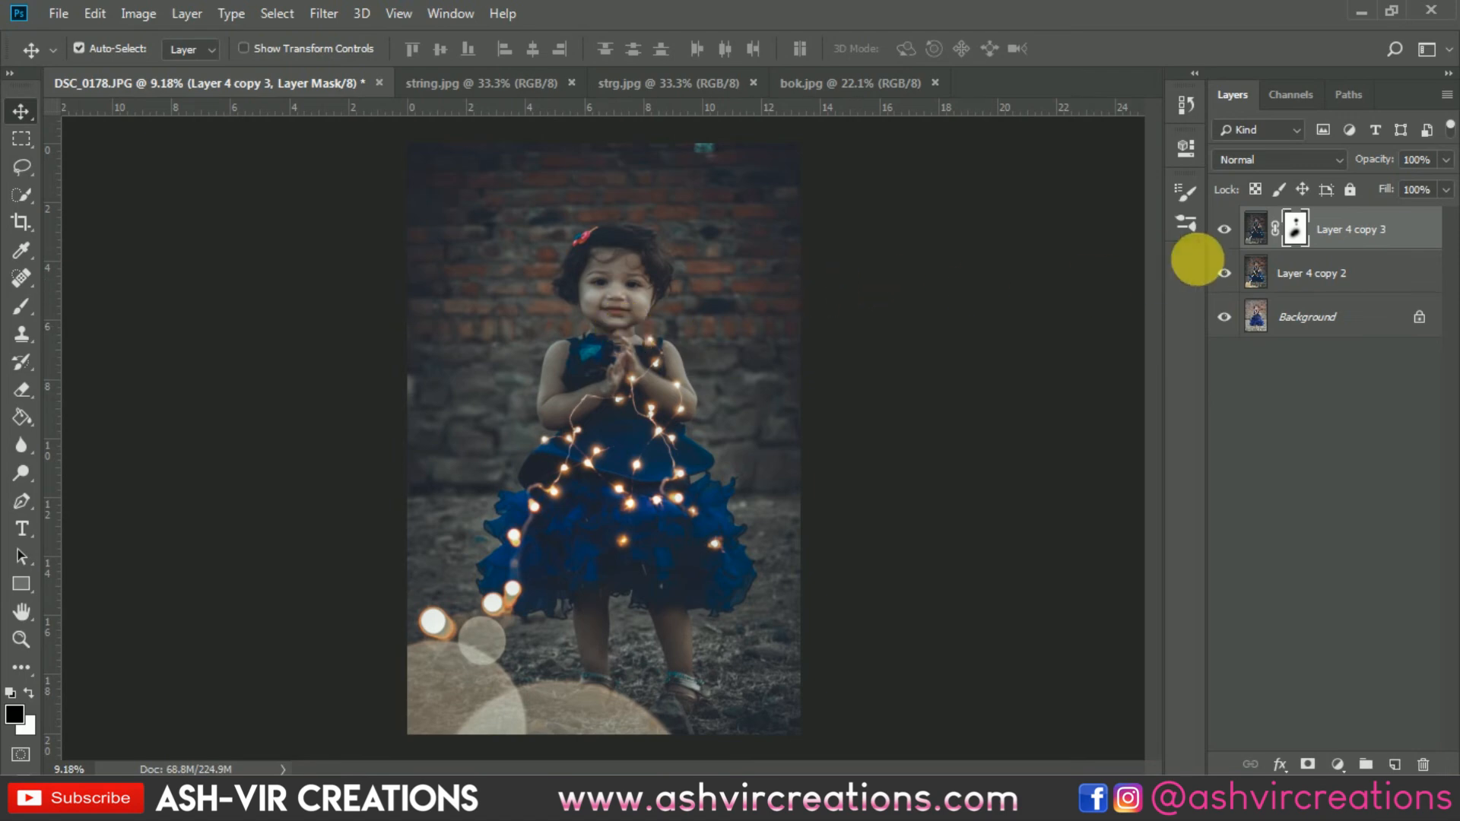
click(1226, 230)
click(1227, 230)
click(1227, 230)
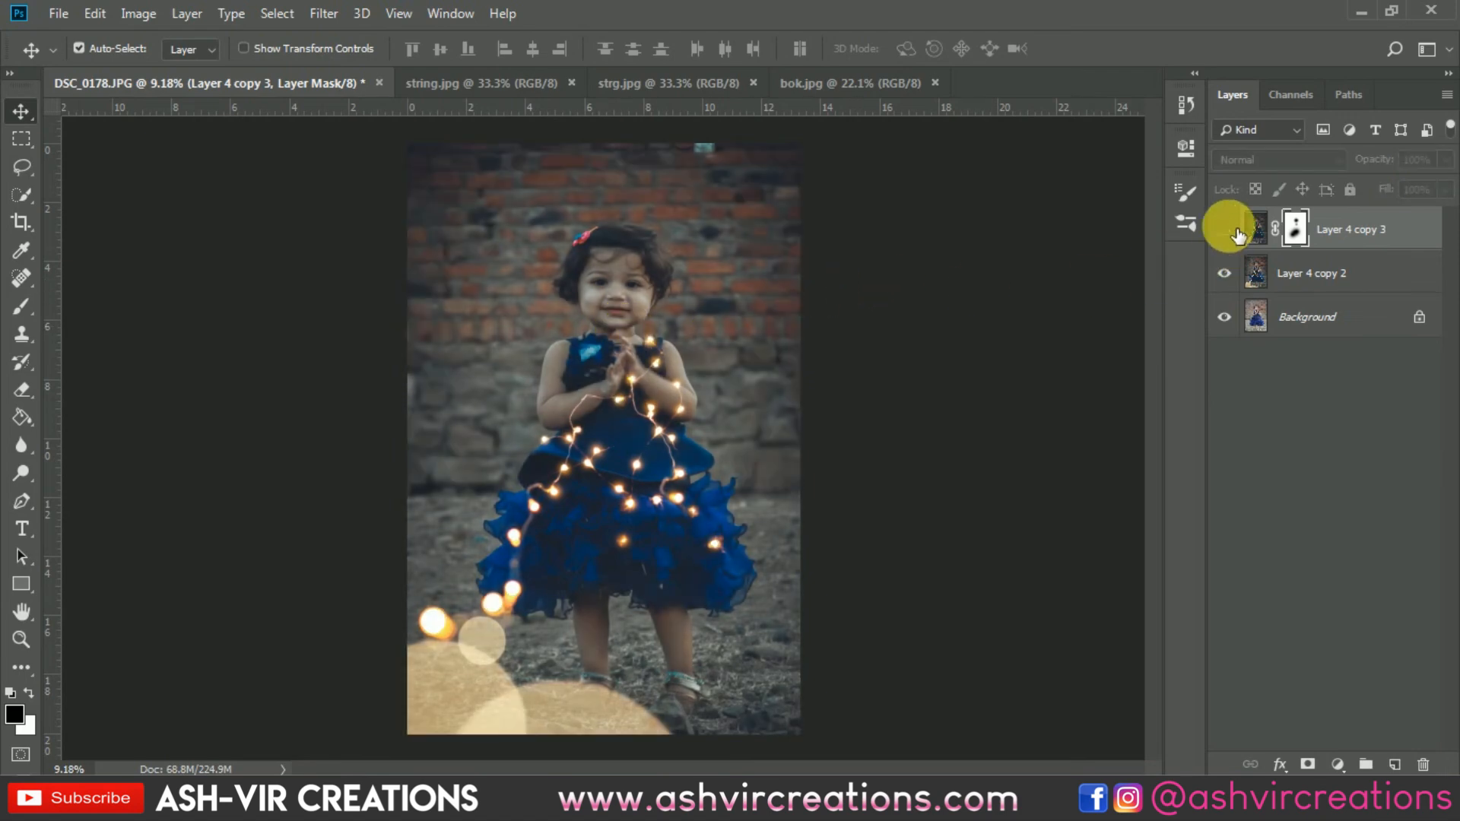
click(1226, 229)
click(1226, 230)
click(1226, 230)
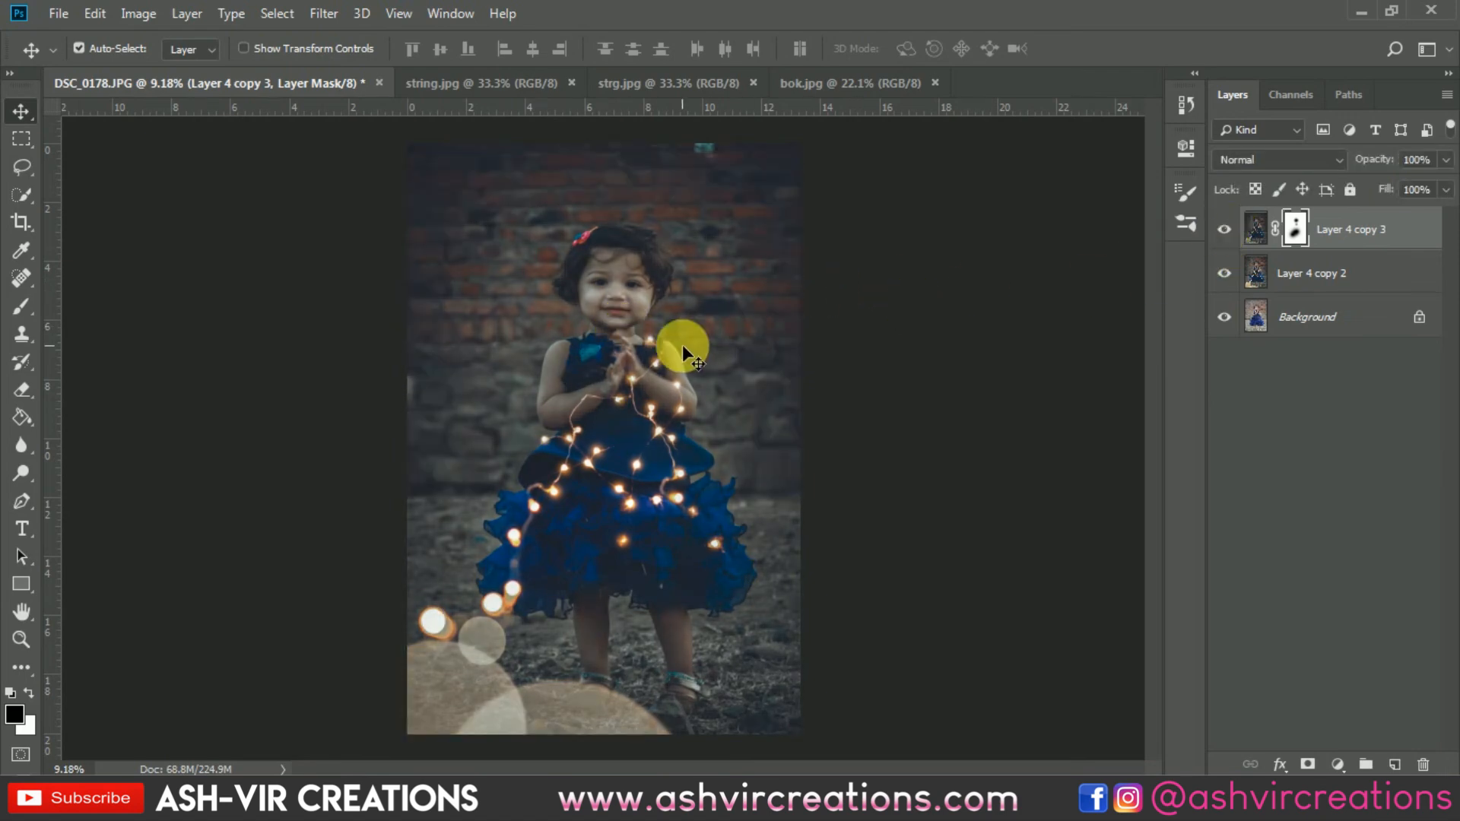
Reduce the brush to 400 px and further to 250 px, painting black on the mask over the child's arms and hands.
scroll(682, 344, up, 5)
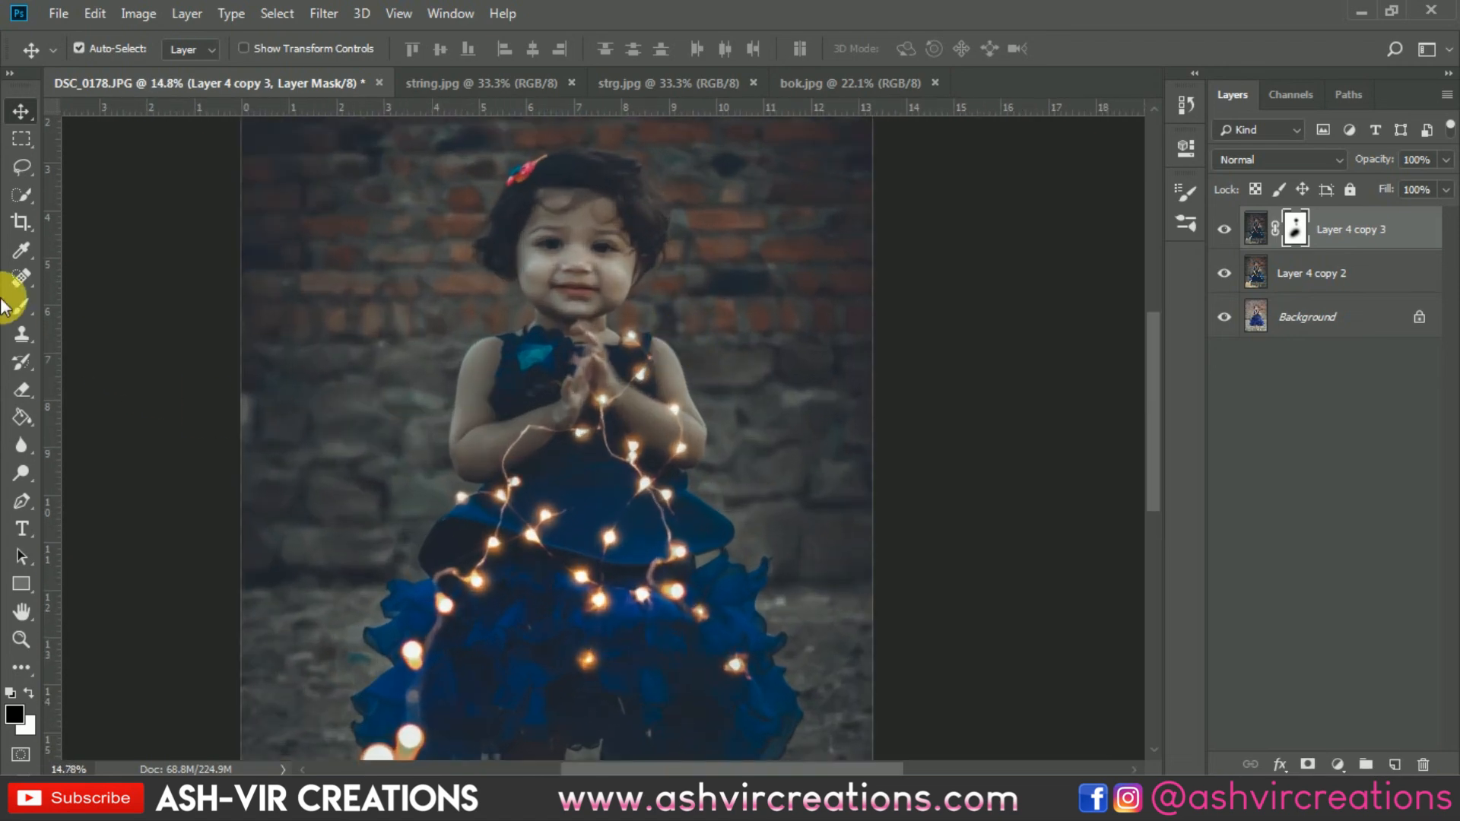
click(15, 304)
scroll(597, 537, up, 5)
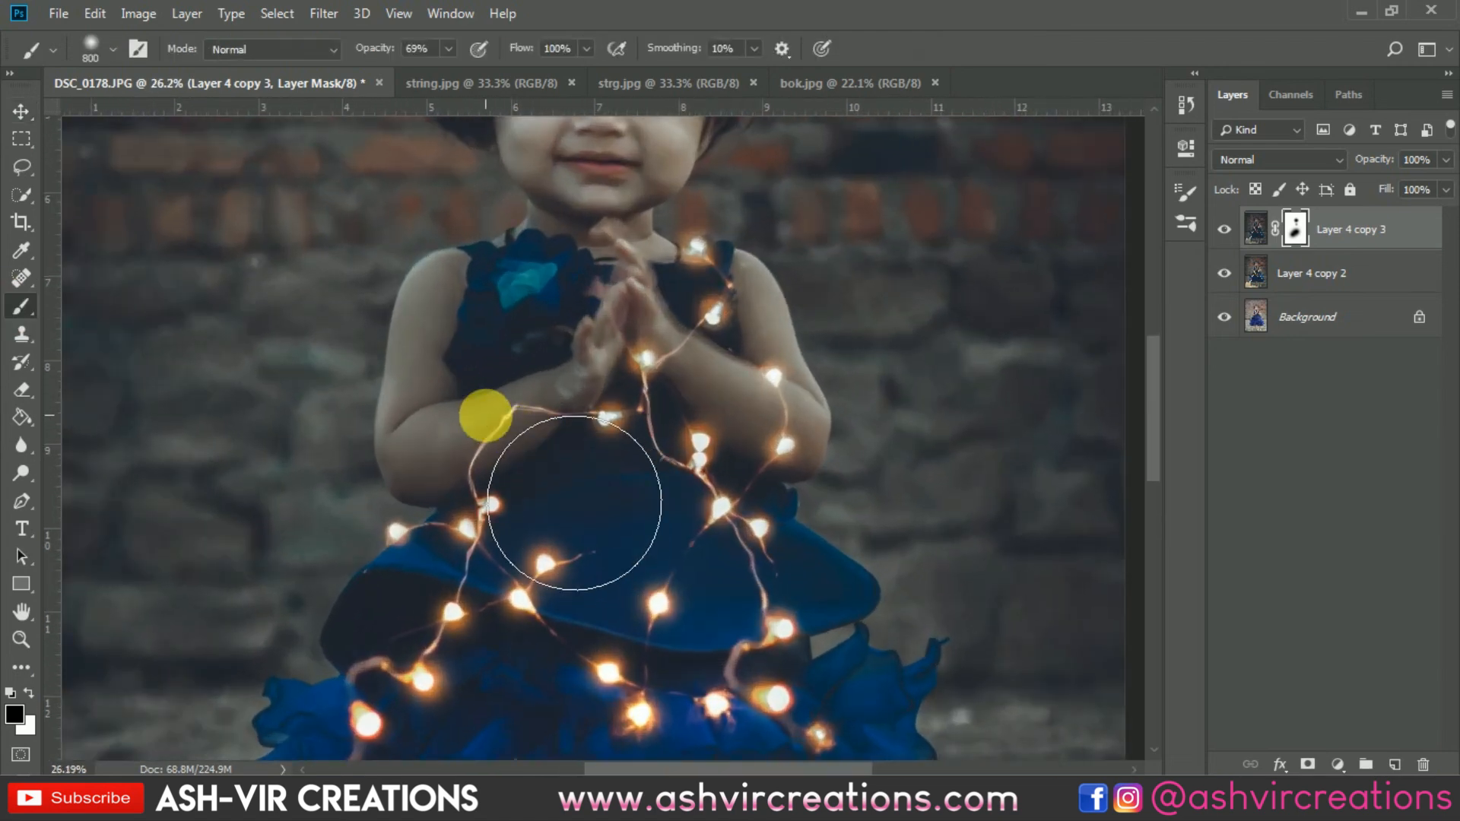
key(bracketleft)
key(bracketleft)
key(bracketleft)
key(bracketleft)
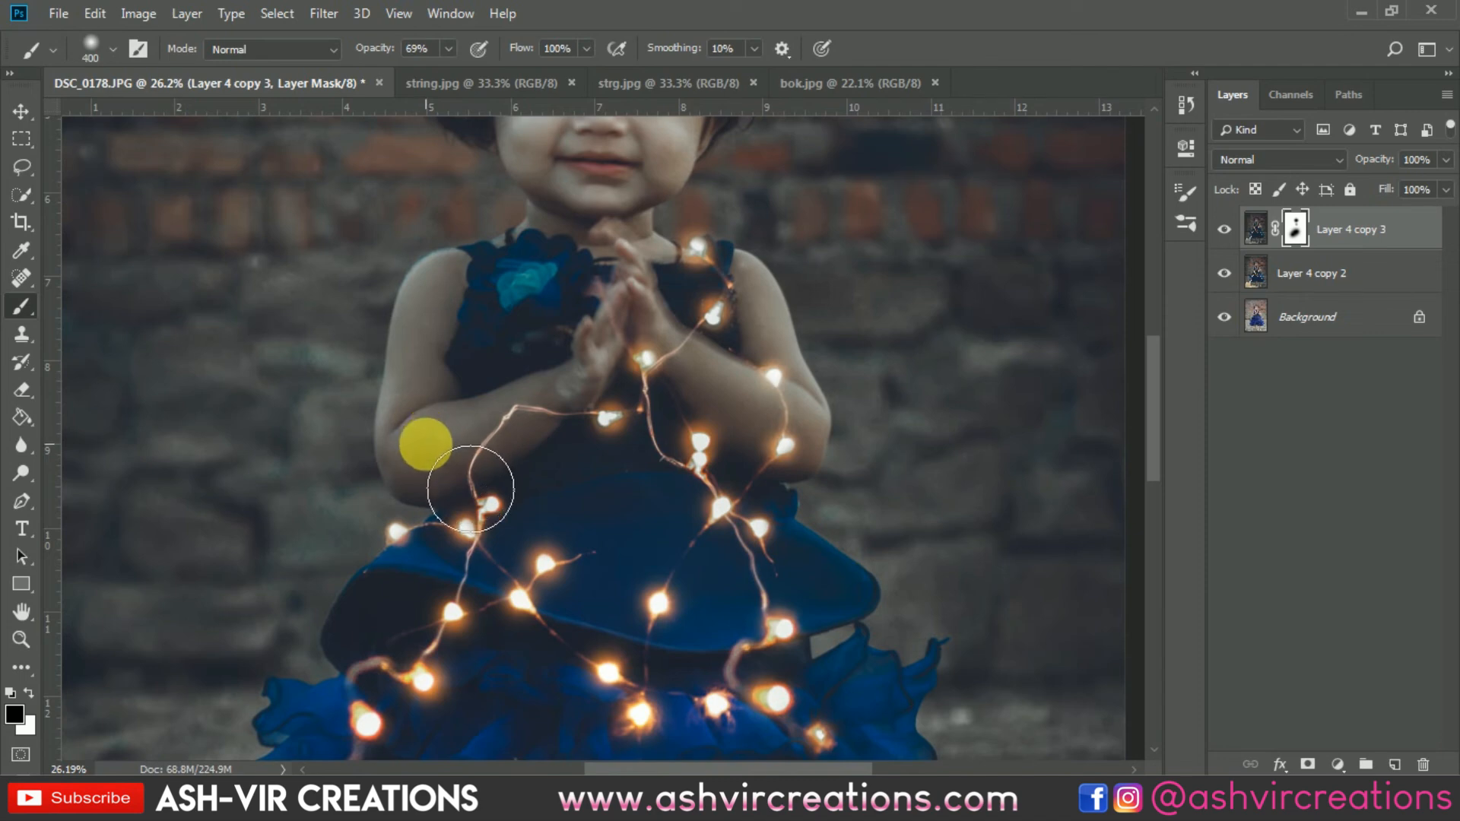
key(bracketleft)
key(bracketleft)
key(bracketleft)
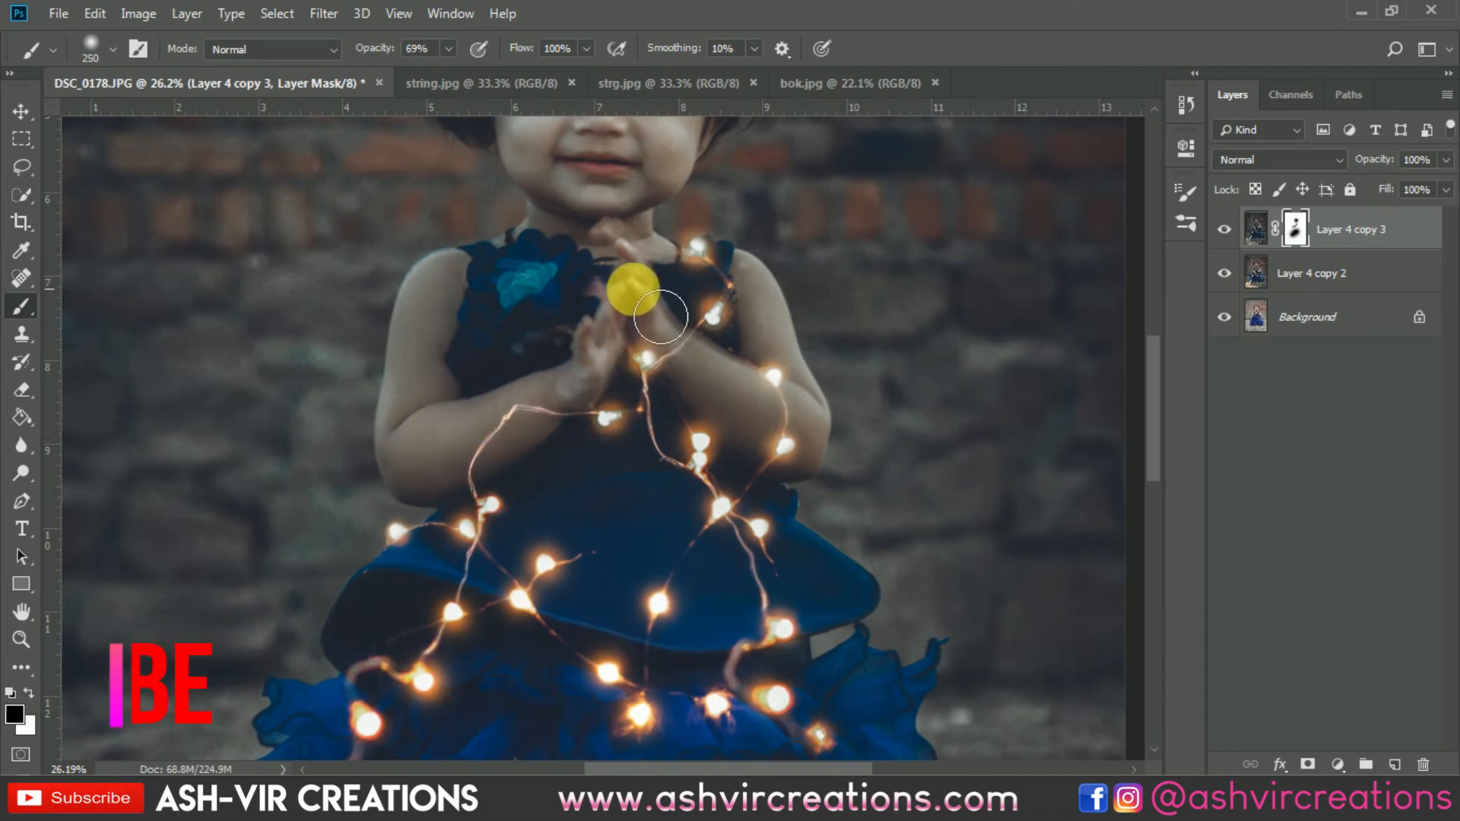
mouse_move(660, 317)
mouse_down()
mouse_move(548, 407)
mouse_move(450, 329)
mouse_move(443, 385)
mouse_move(512, 487)
mouse_move(766, 300)
mouse_move(789, 411)
mouse_move(691, 361)
mouse_move(648, 320)
mouse_move(720, 380)
mouse_up()
Reduce the brush to 200 px and paint black on the mask over the child's neck and the side of the face.
key(bracketleft)
key(bracketleft)
scroll(758, 379, down, 3)
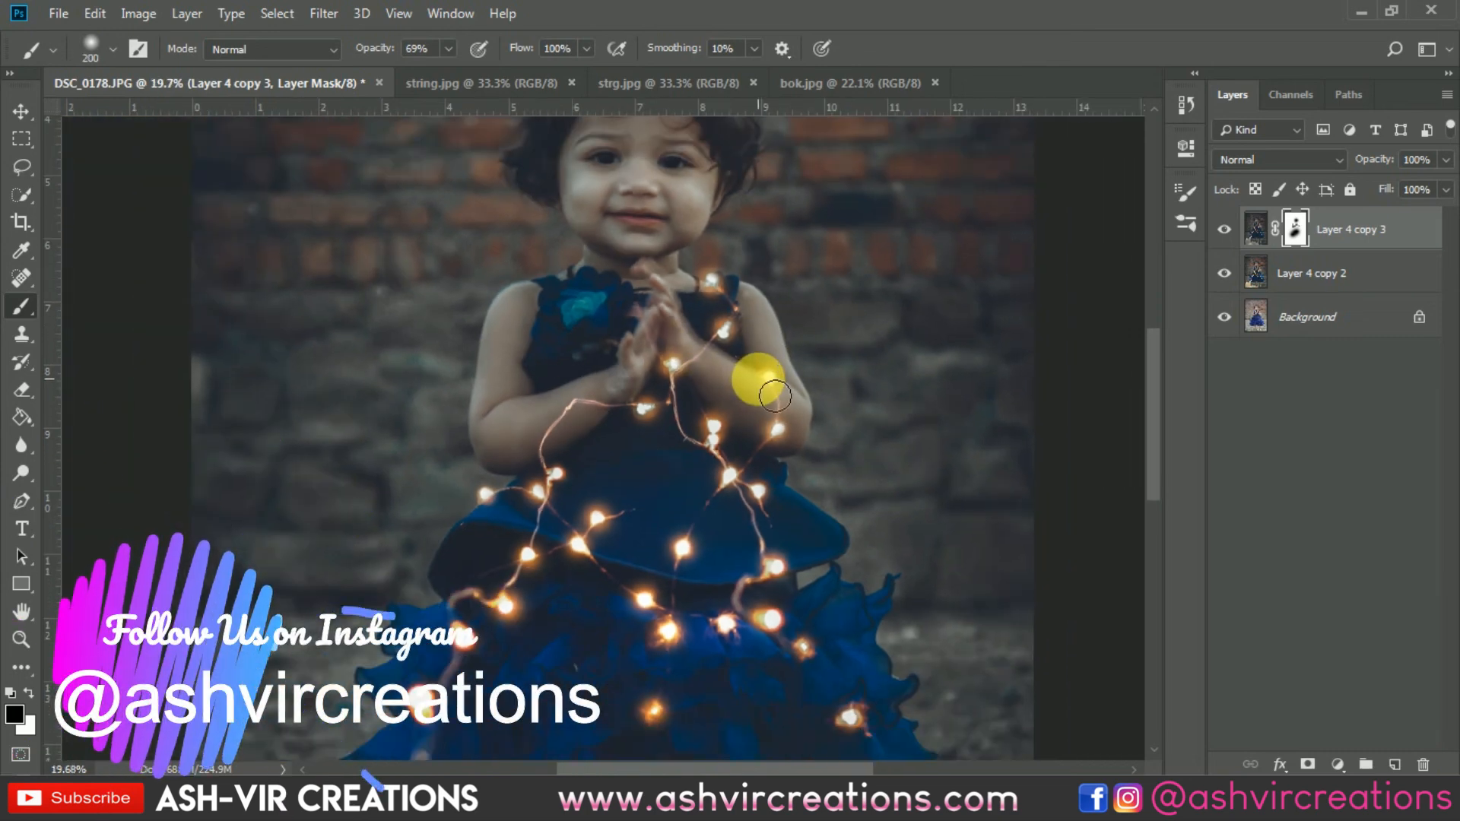
scroll(758, 388, down, 2)
scroll(750, 381, up, 3)
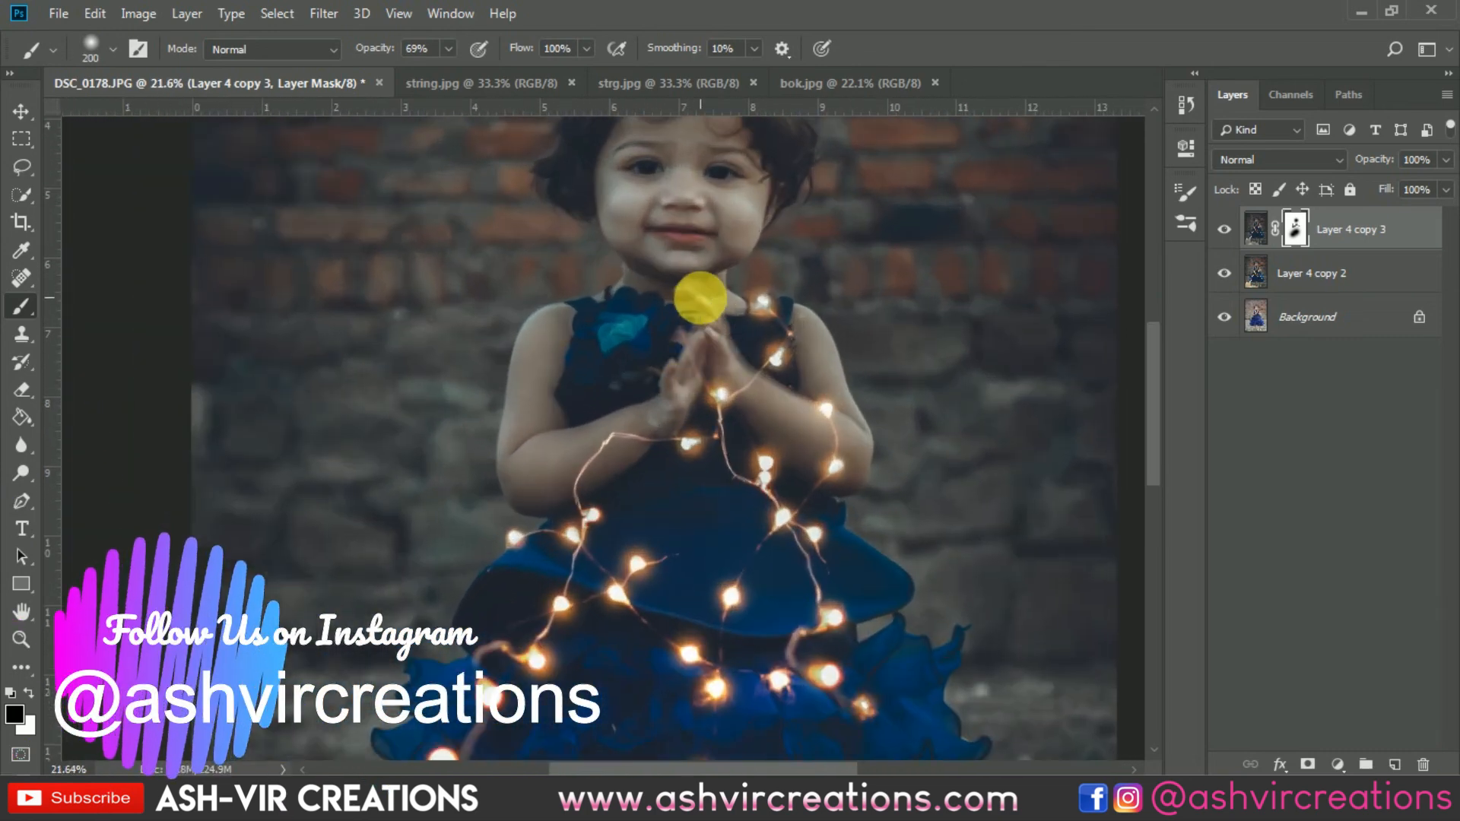
mouse_move(700, 298)
mouse_down()
mouse_move(711, 407)
mouse_move(708, 290)
mouse_move(667, 282)
mouse_move(649, 247)
mouse_move(716, 253)
mouse_move(799, 211)
mouse_up()
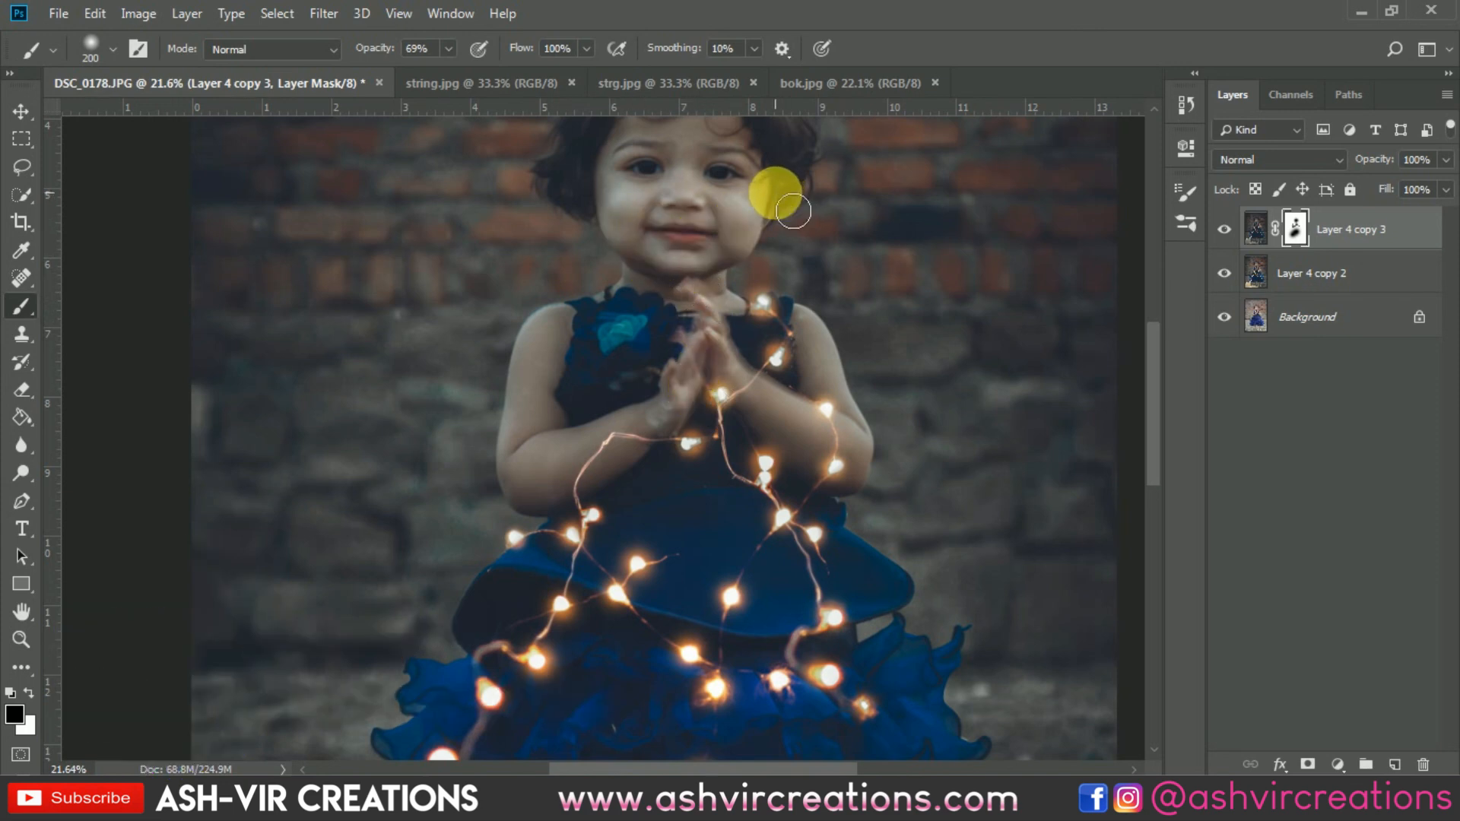
scroll(794, 210, down, 4)
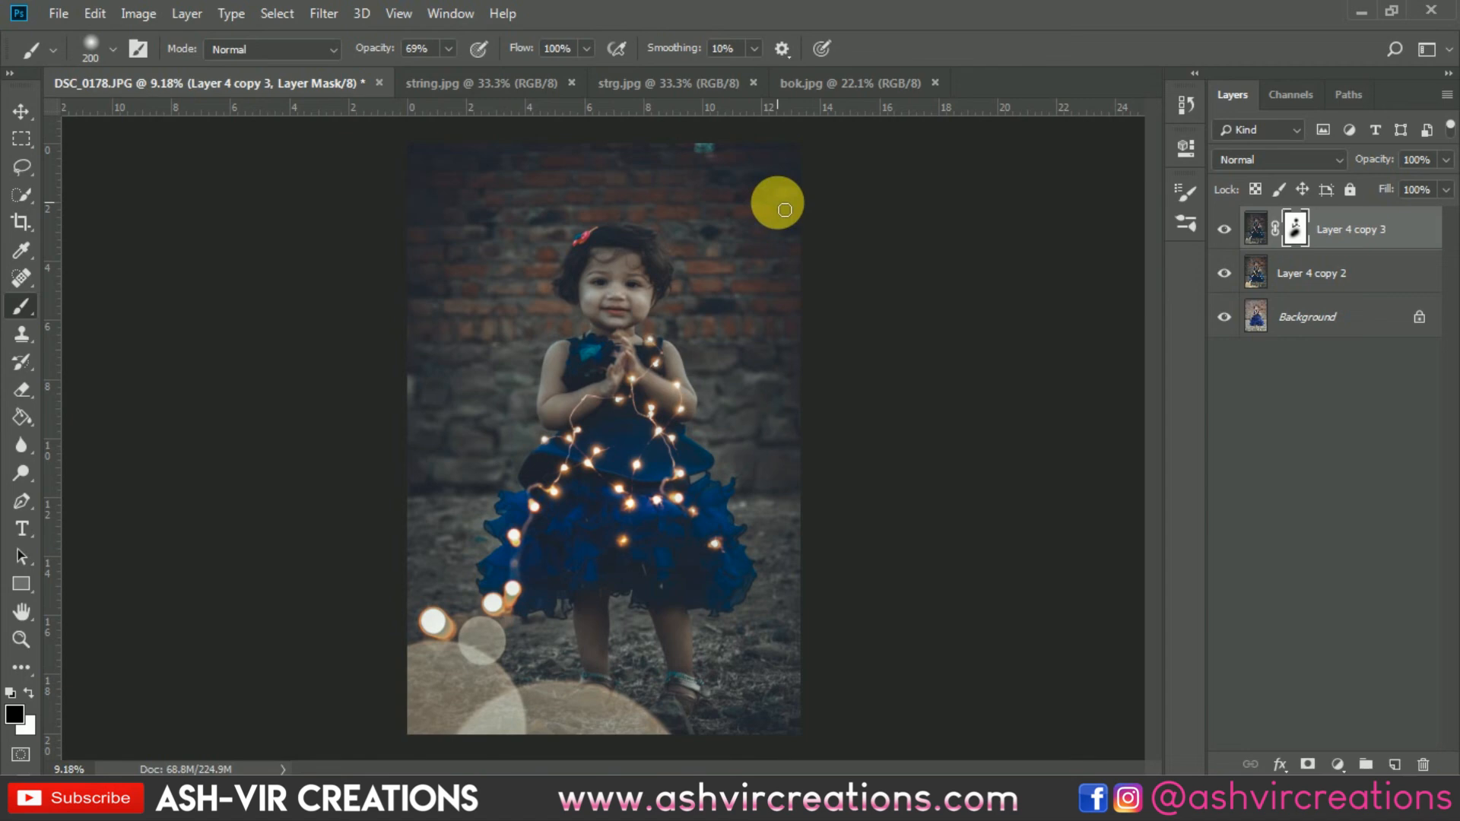
Examine the refined masking by switching Layer 4 copy 3 off and on with the whole portrait in view.
click(20, 111)
click(1226, 230)
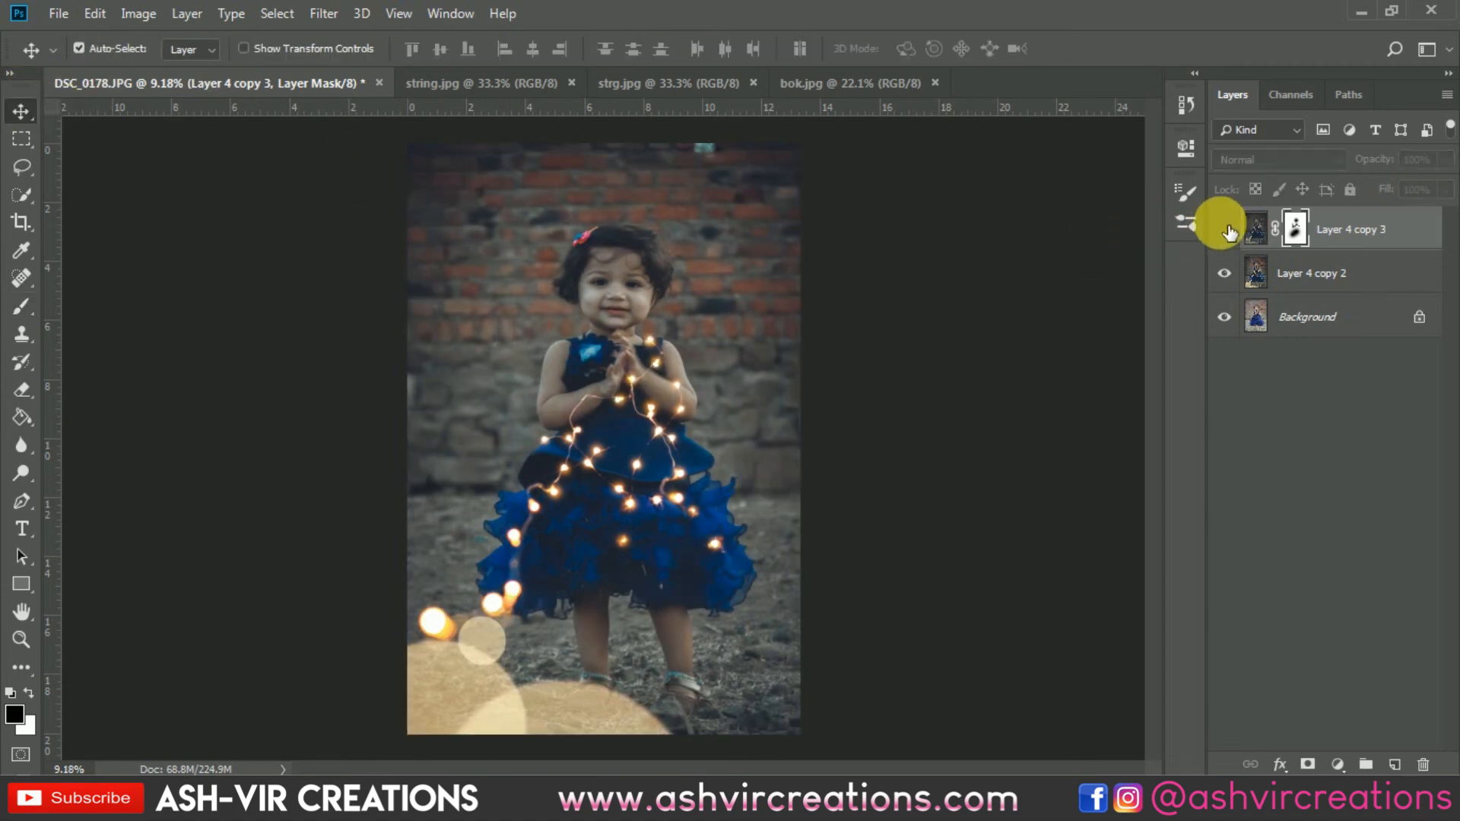
click(1226, 230)
click(1226, 229)
click(1226, 230)
click(1227, 230)
click(1226, 230)
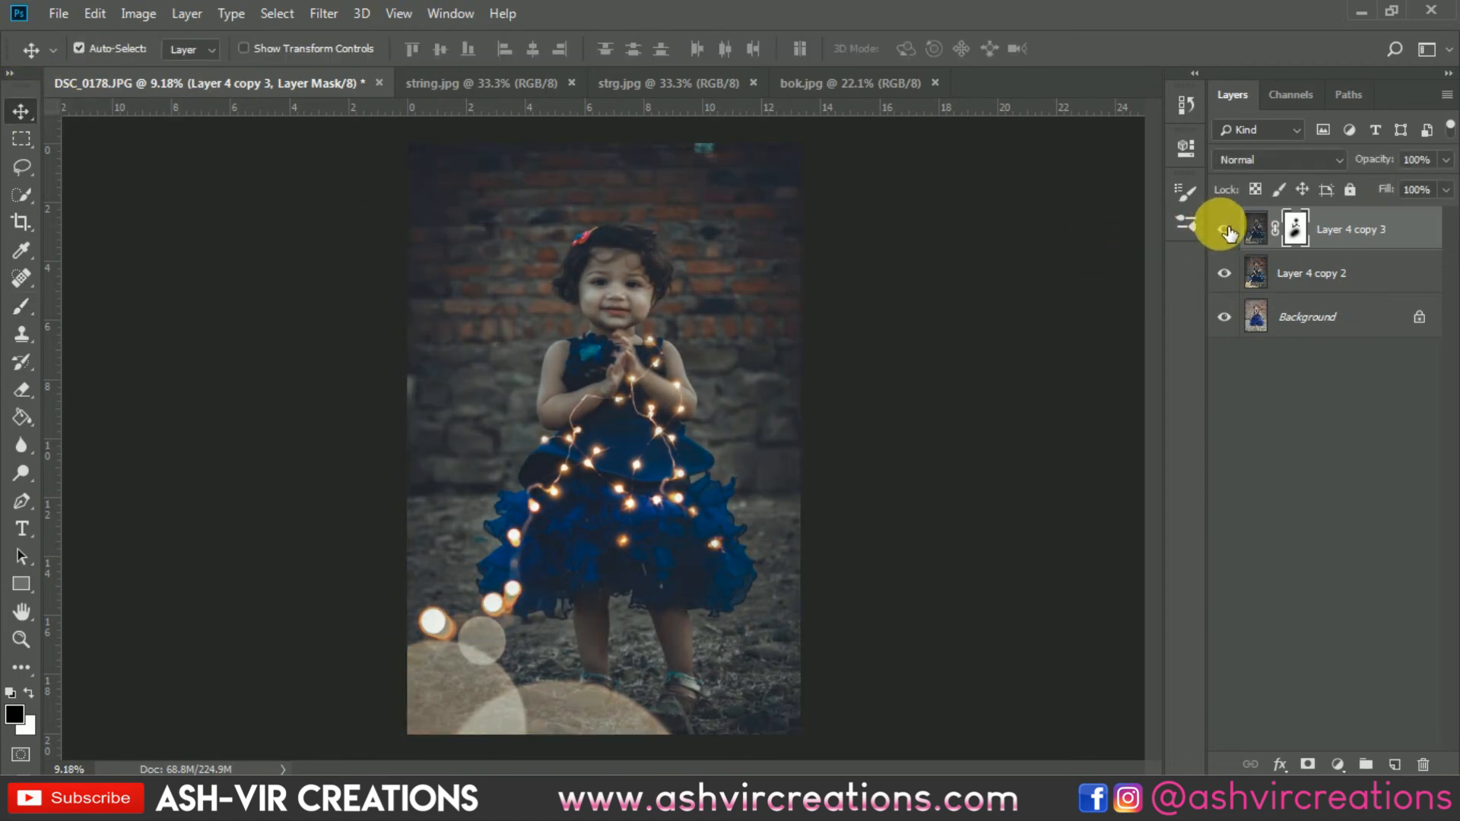
click(1226, 229)
click(1226, 230)
scroll(1080, 272, down, 1)
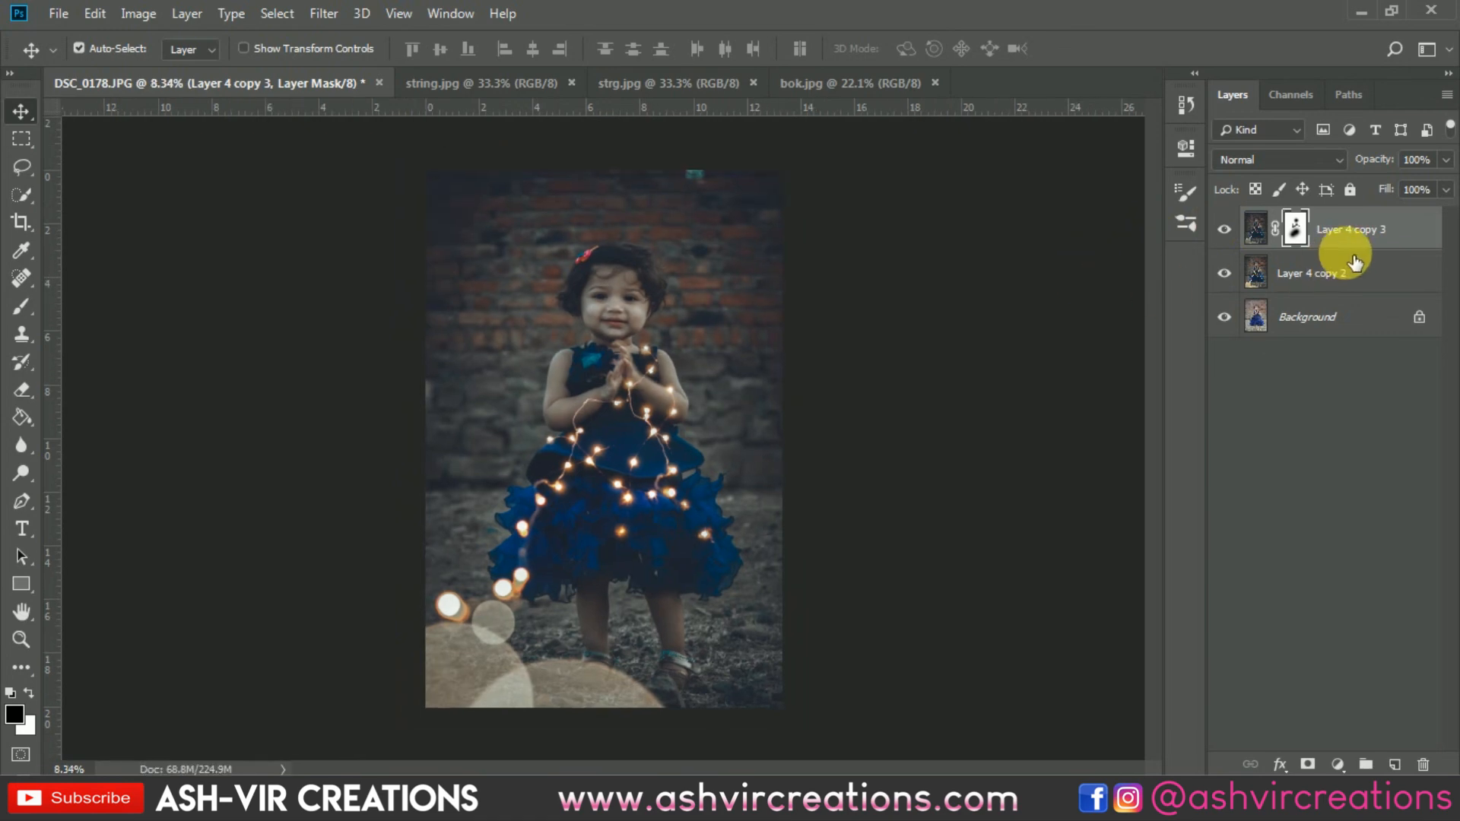
Merge Layer 4 copy 3 and Layer 4 copy 2 into one layer above the Background.
ctrl+click(1338, 274)
right_click(1339, 274)
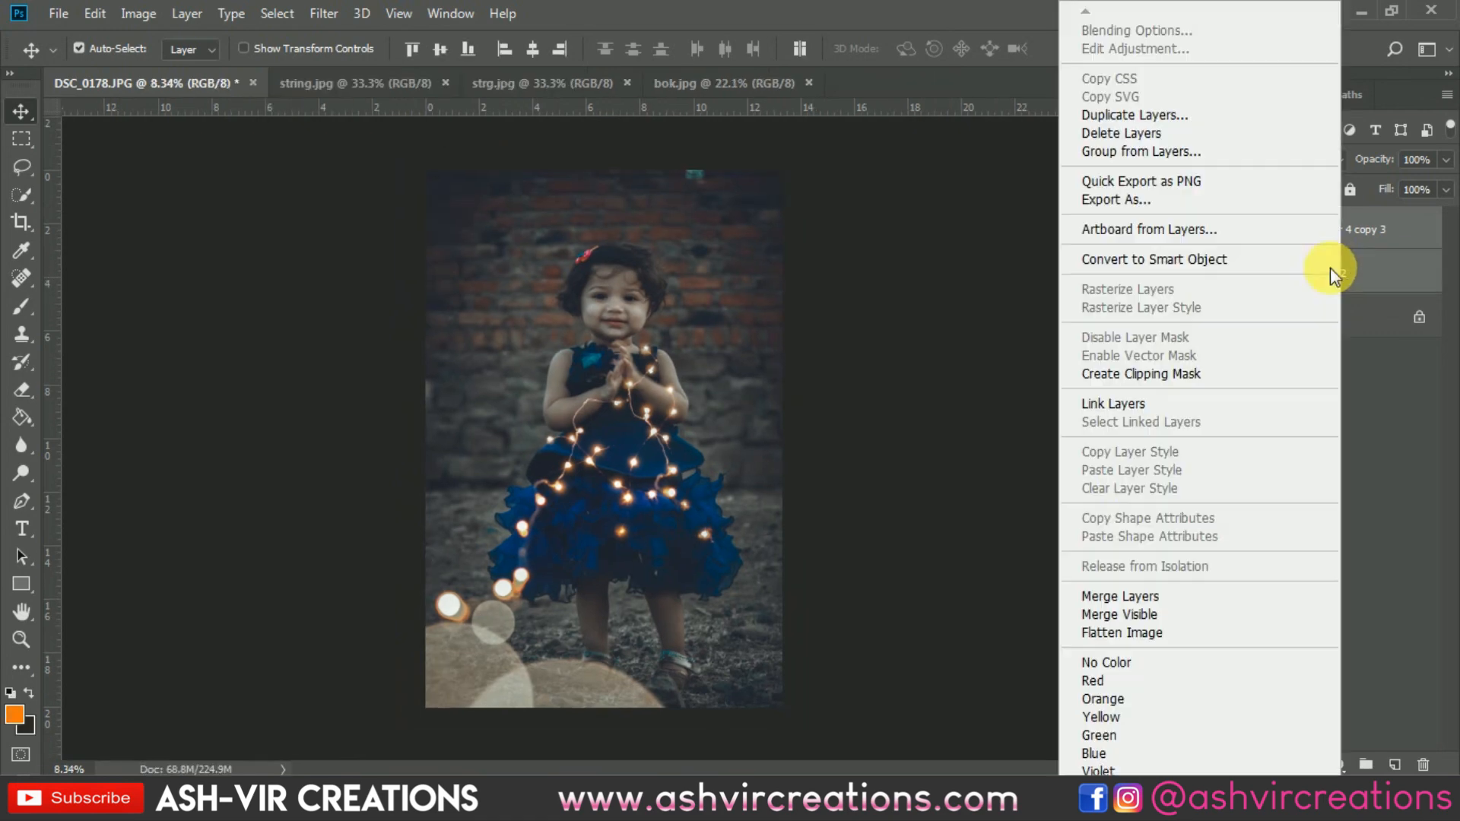
click(1135, 591)
scroll(906, 376, up, 1)
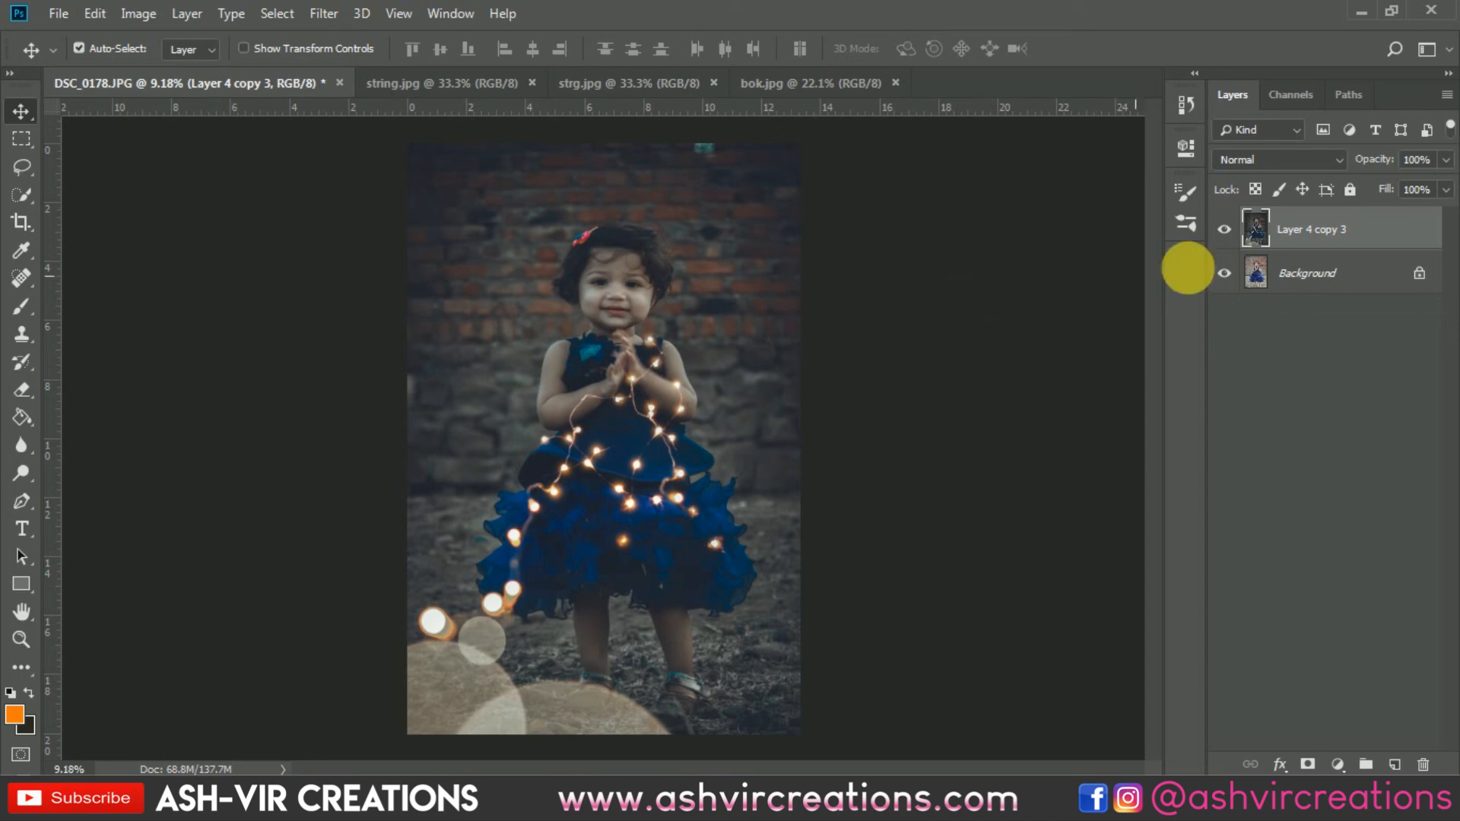
Compare the merged edit with the original Background photo by toggling the merged layer's visibility.
click(1224, 230)
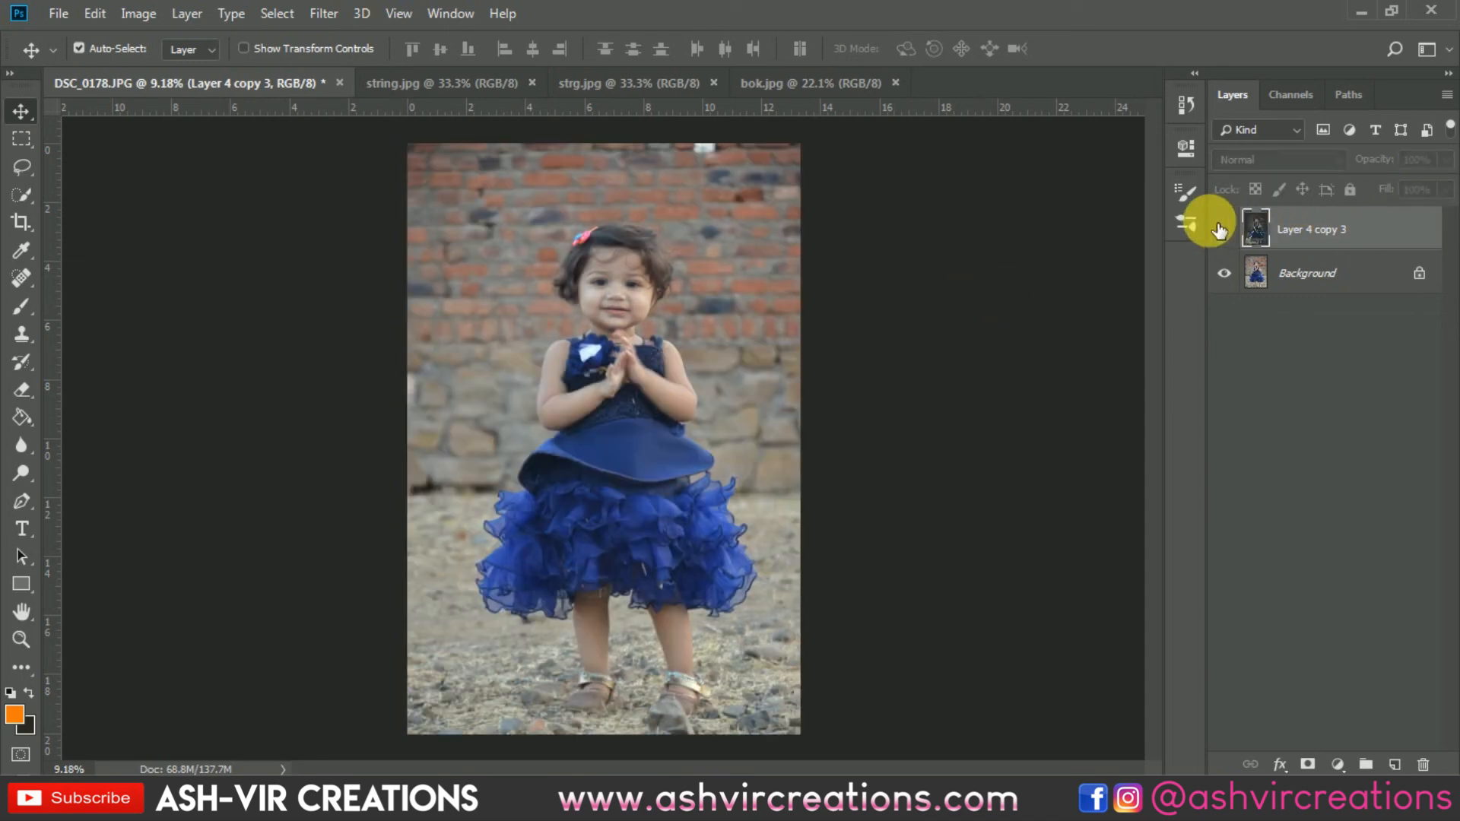
click(1219, 230)
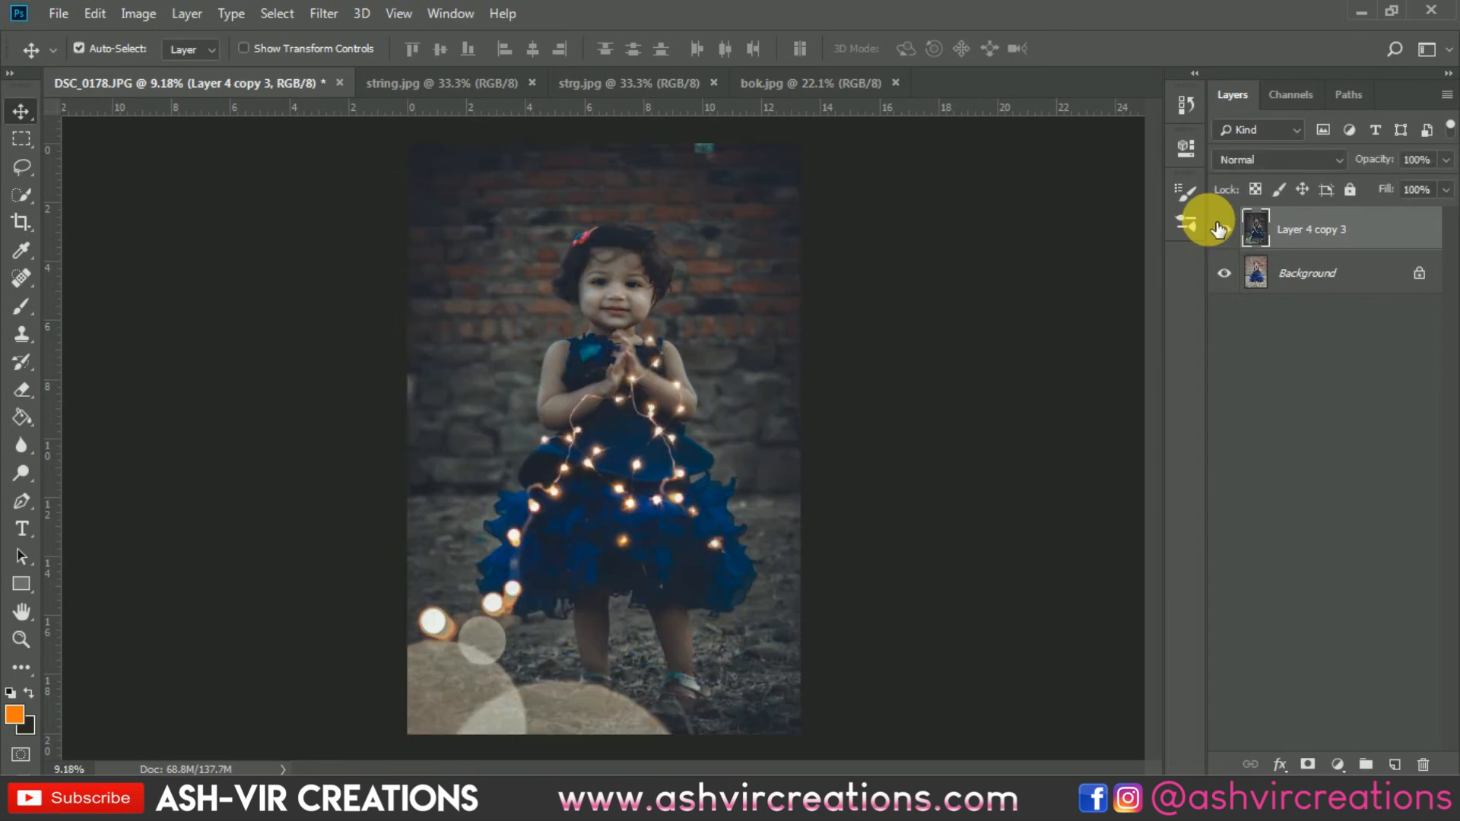
scroll(847, 309, up, 3)
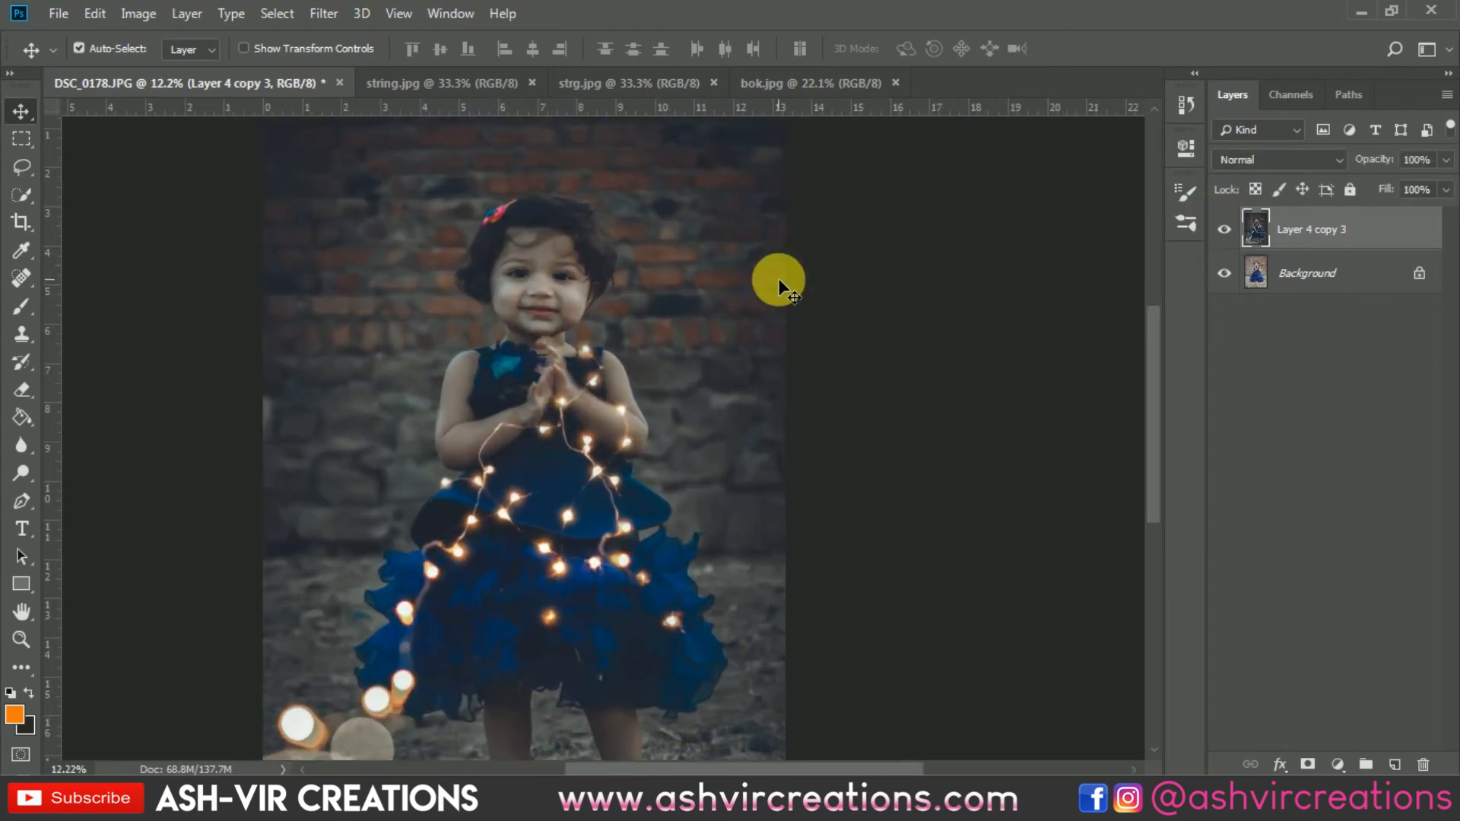
scroll(887, 271, down, 2)
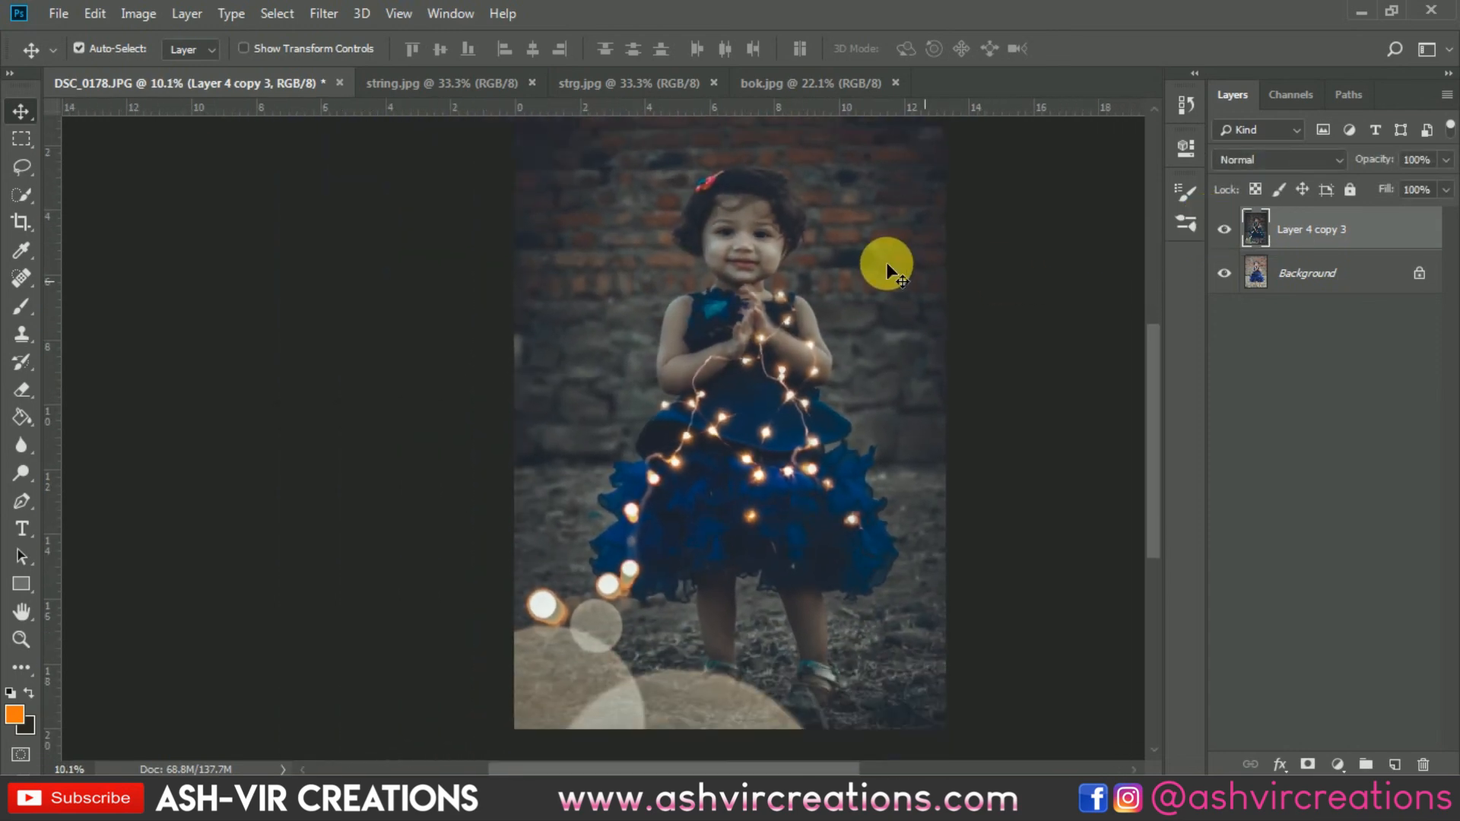
click(1225, 230)
click(1224, 230)
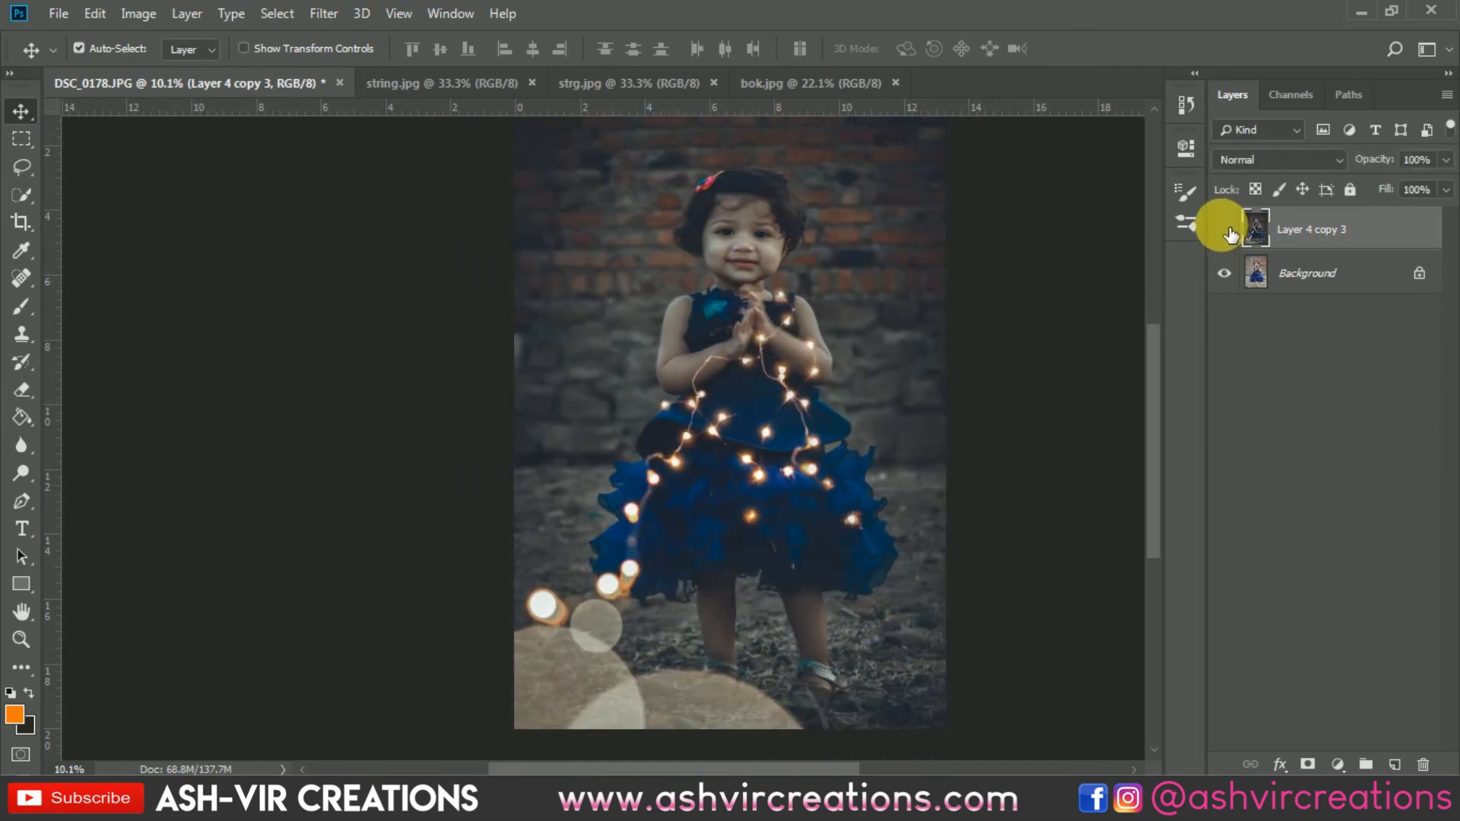
click(1225, 229)
click(1225, 230)
key(ctrl+minus)
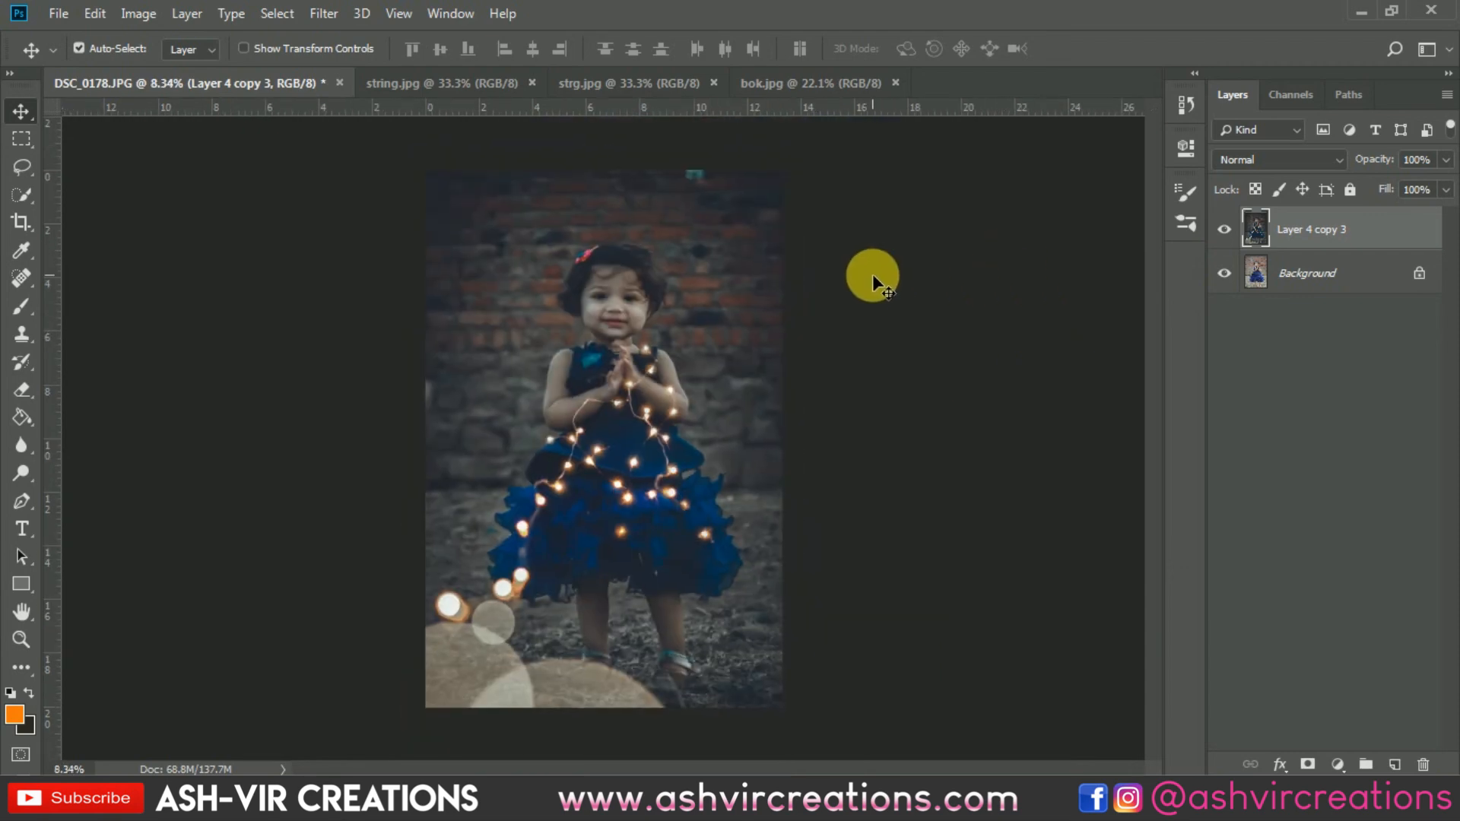
Inspect the finished portrait up close and as a whole, including the face, string lights, dress and bokeh.
scroll(868, 272, up, 3)
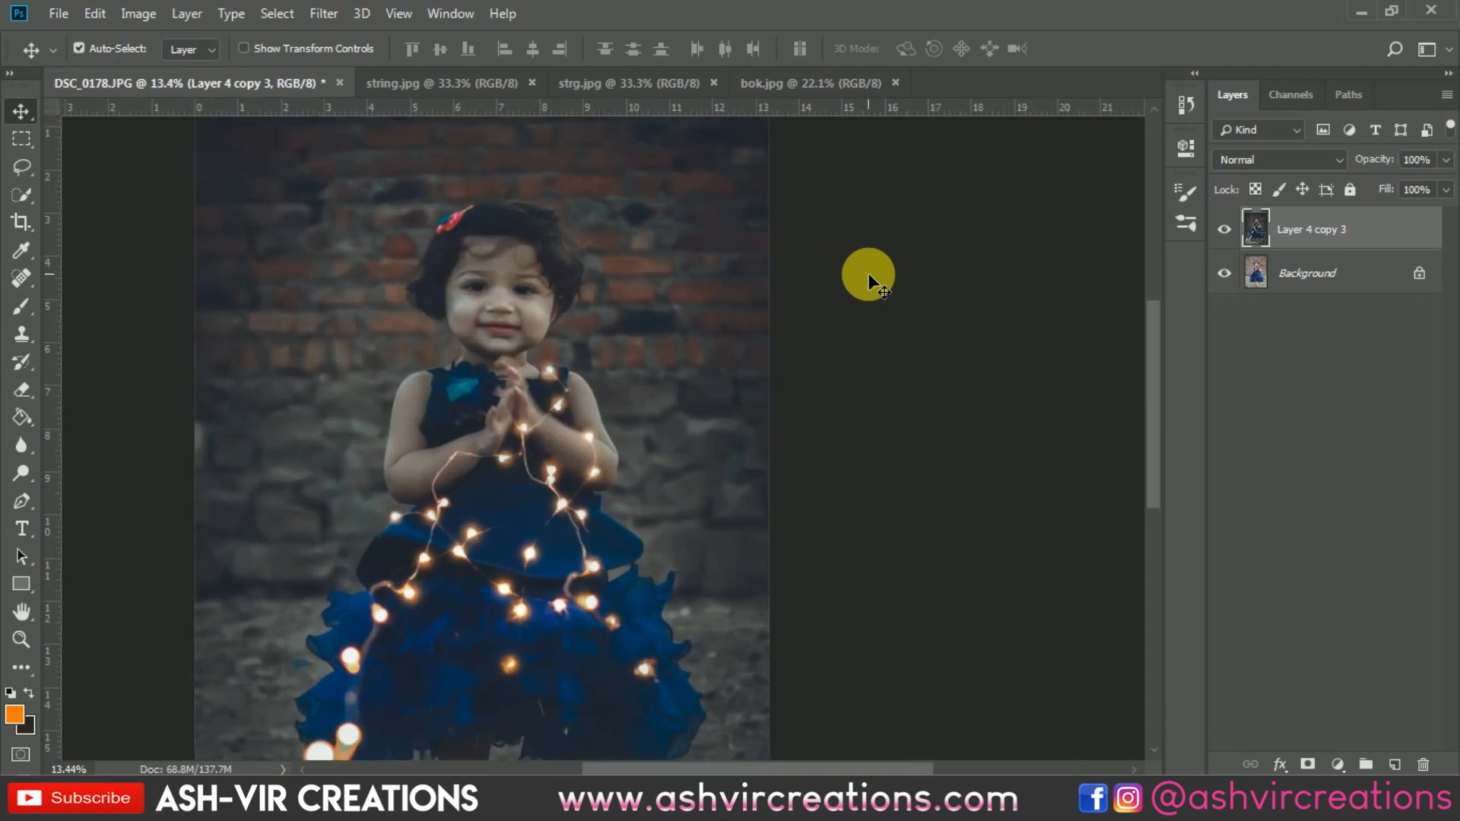
drag(874, 286, 1028, 294)
scroll(1018, 282, down, 2)
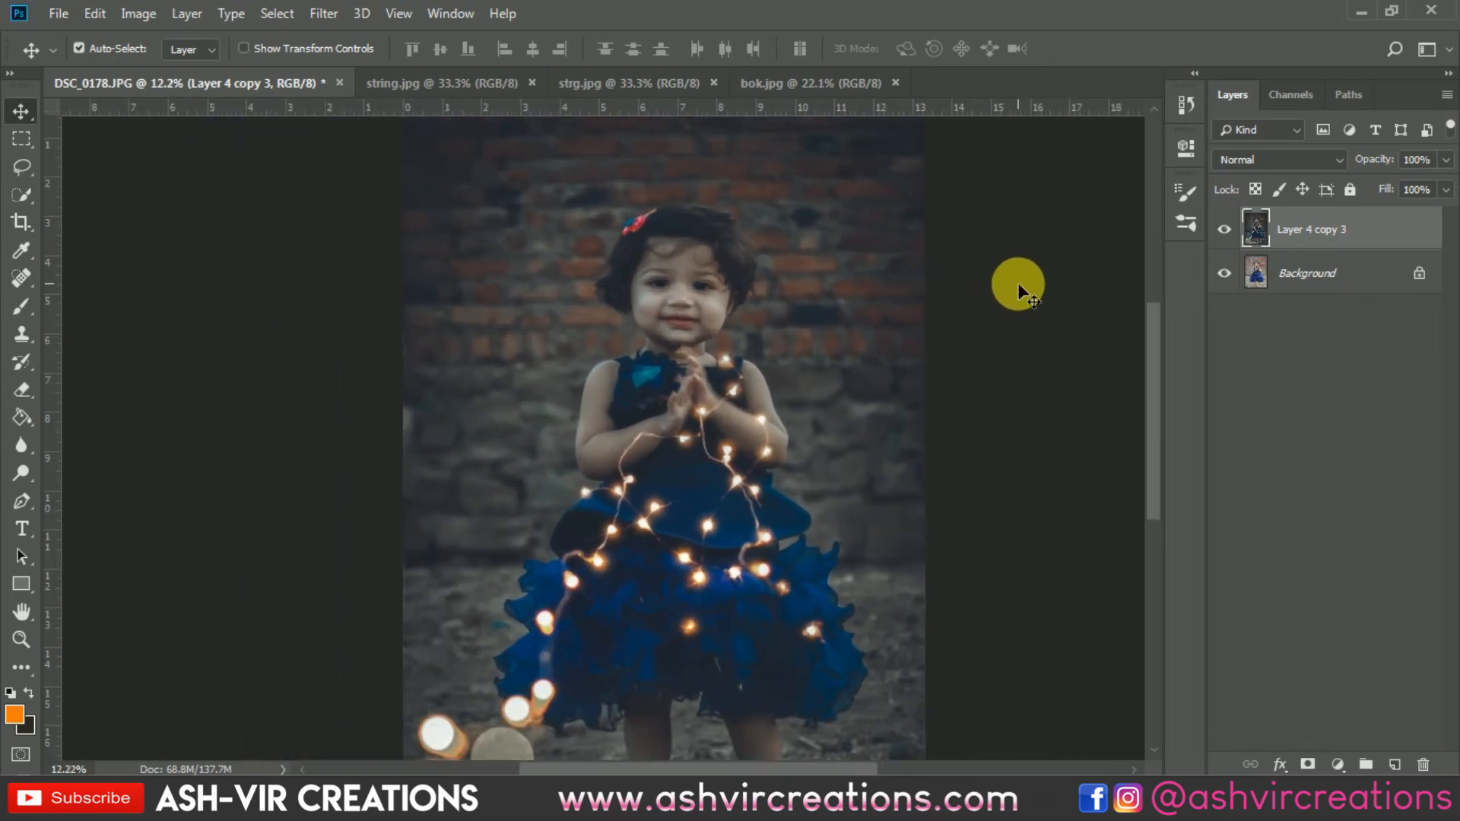
scroll(1018, 281, up, 1)
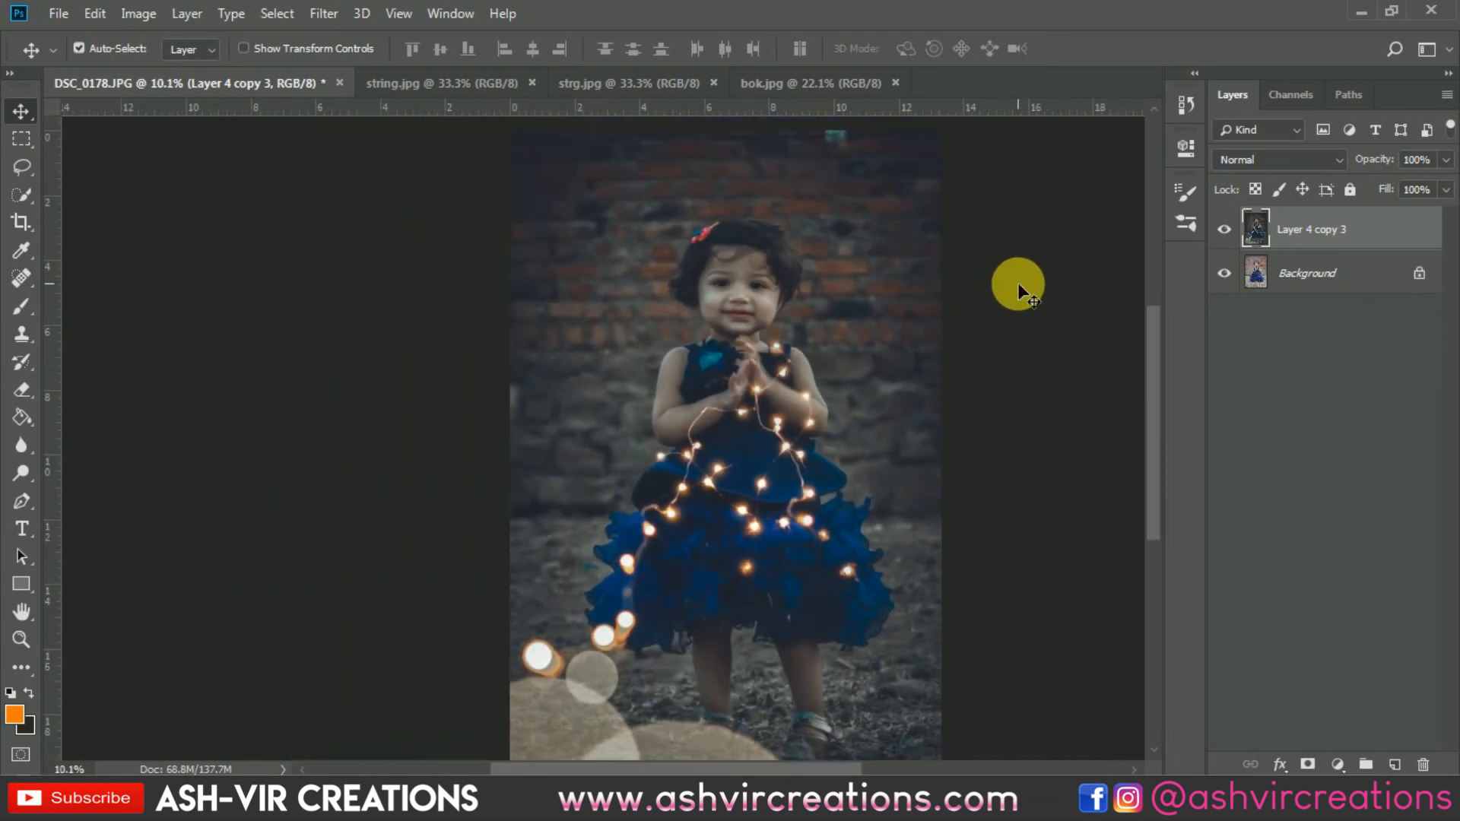
scroll(923, 342, right, 3)
scroll(915, 312, up, 1)
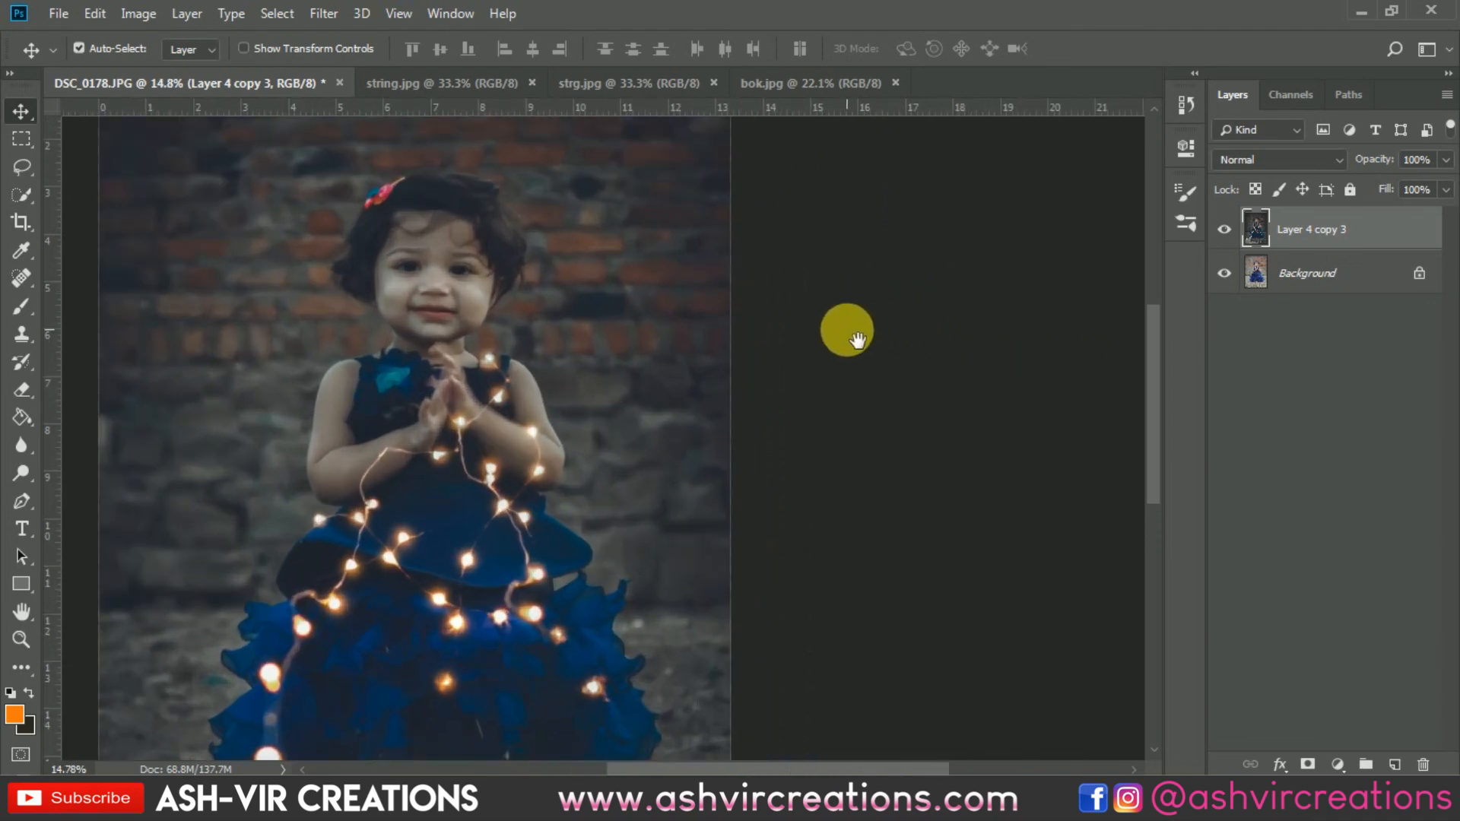
scroll(844, 329, left, 4)
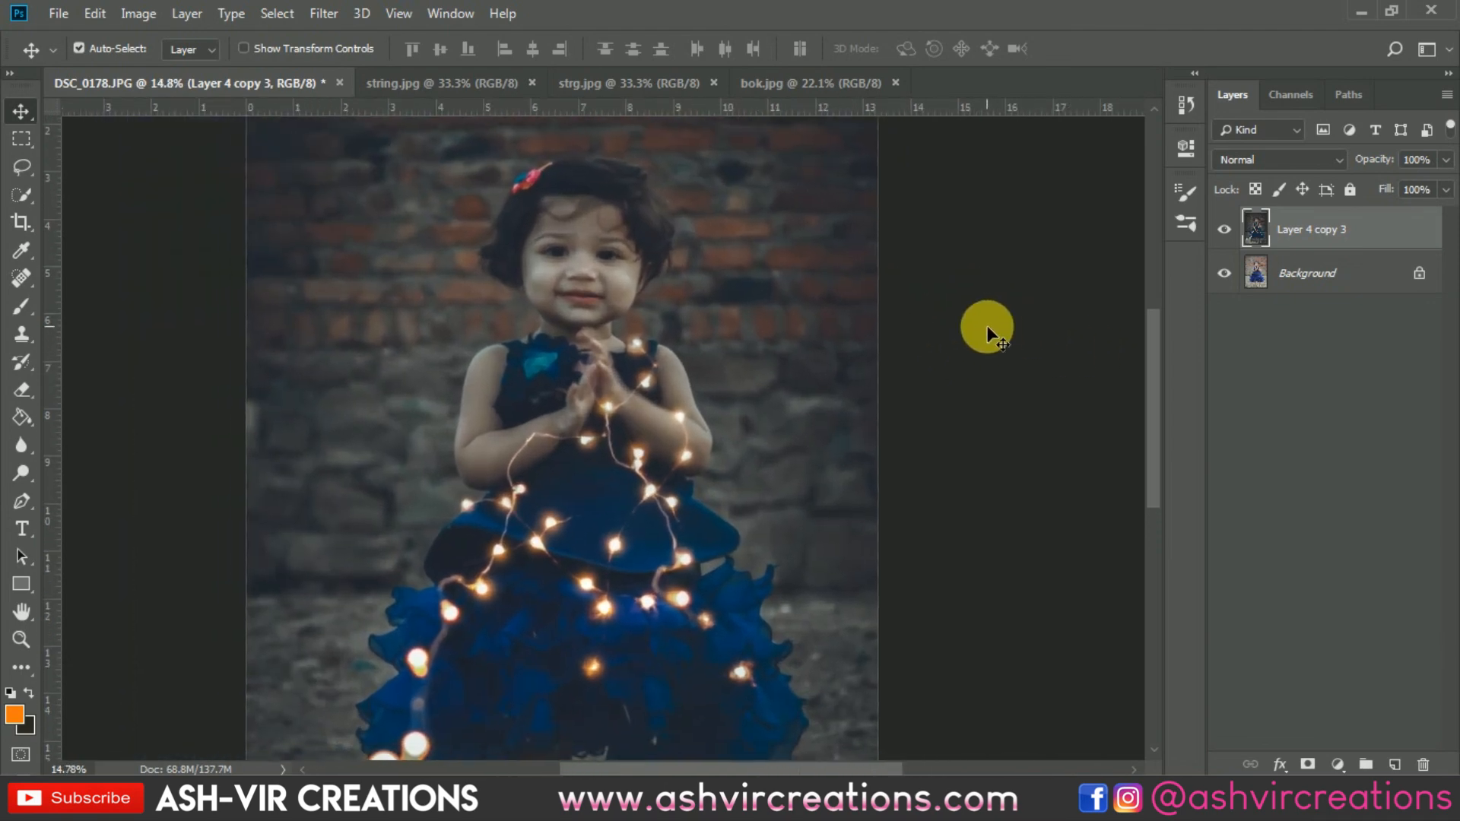
scroll(987, 326, up, 3)
drag(982, 327, 1169, 386)
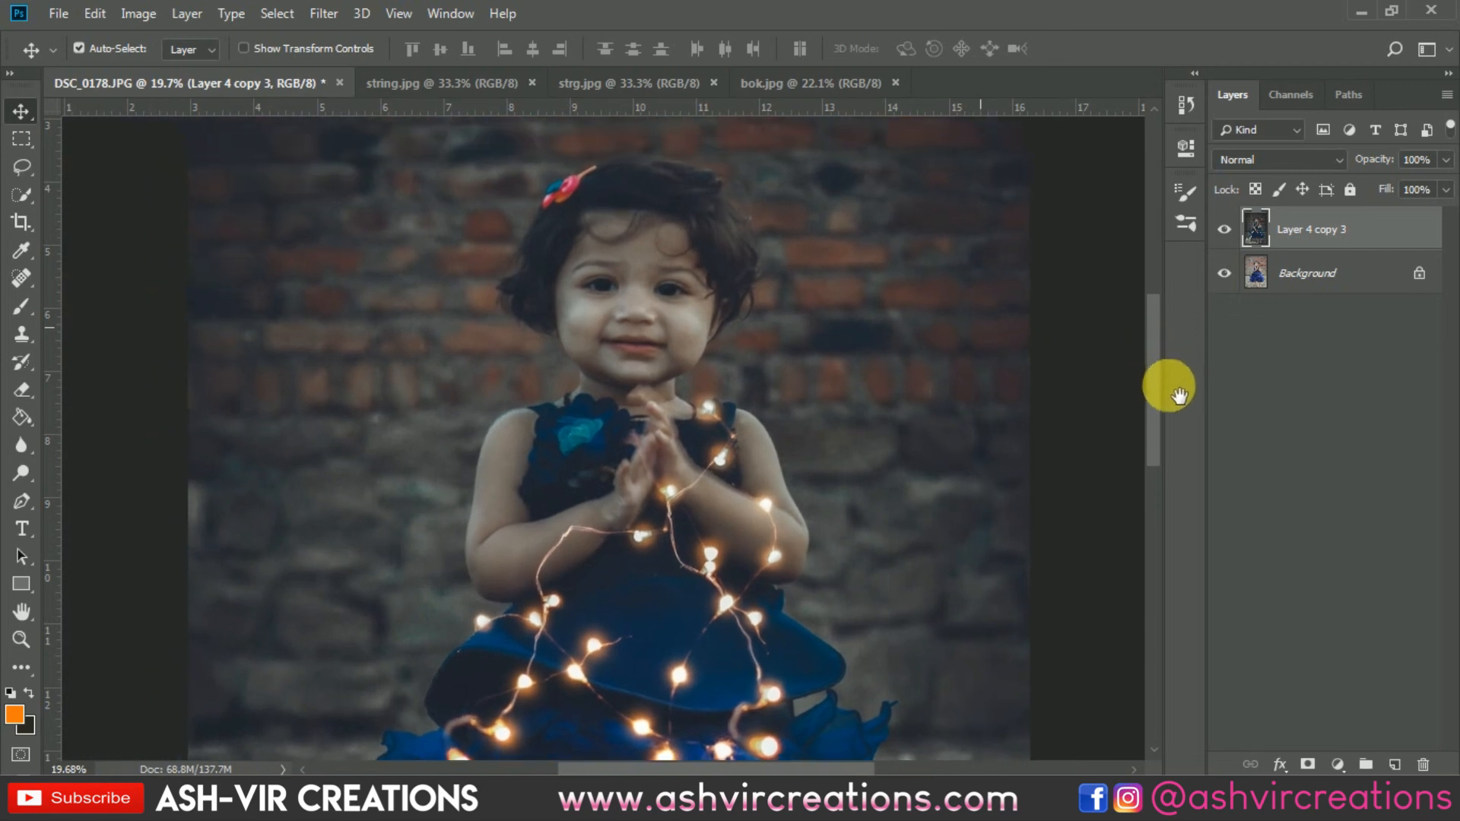
scroll(1025, 304, down, 3)
scroll(1027, 297, down, 2)
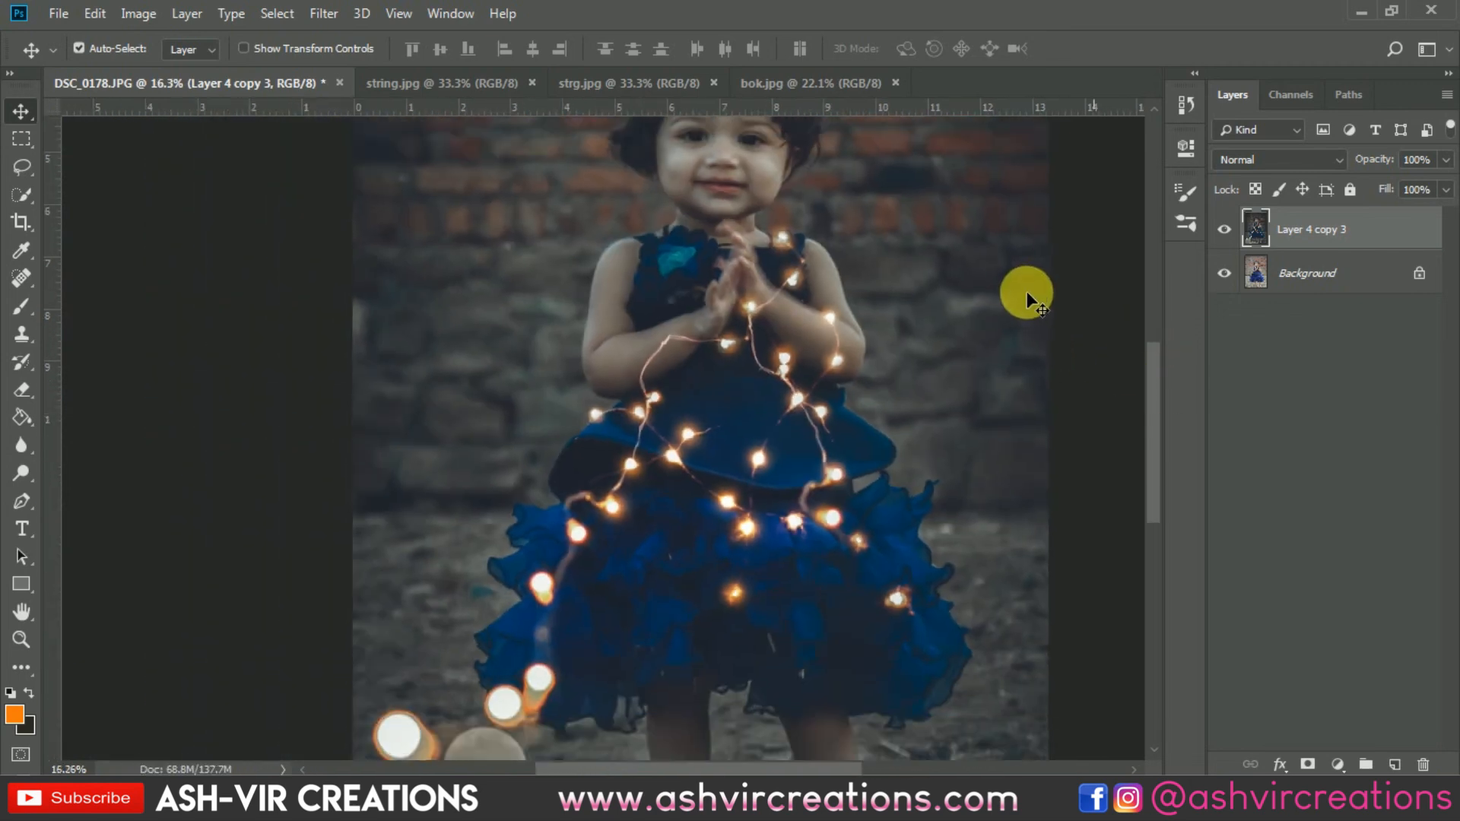
scroll(1027, 290, down, 2)
scroll(906, 295, down, 3)
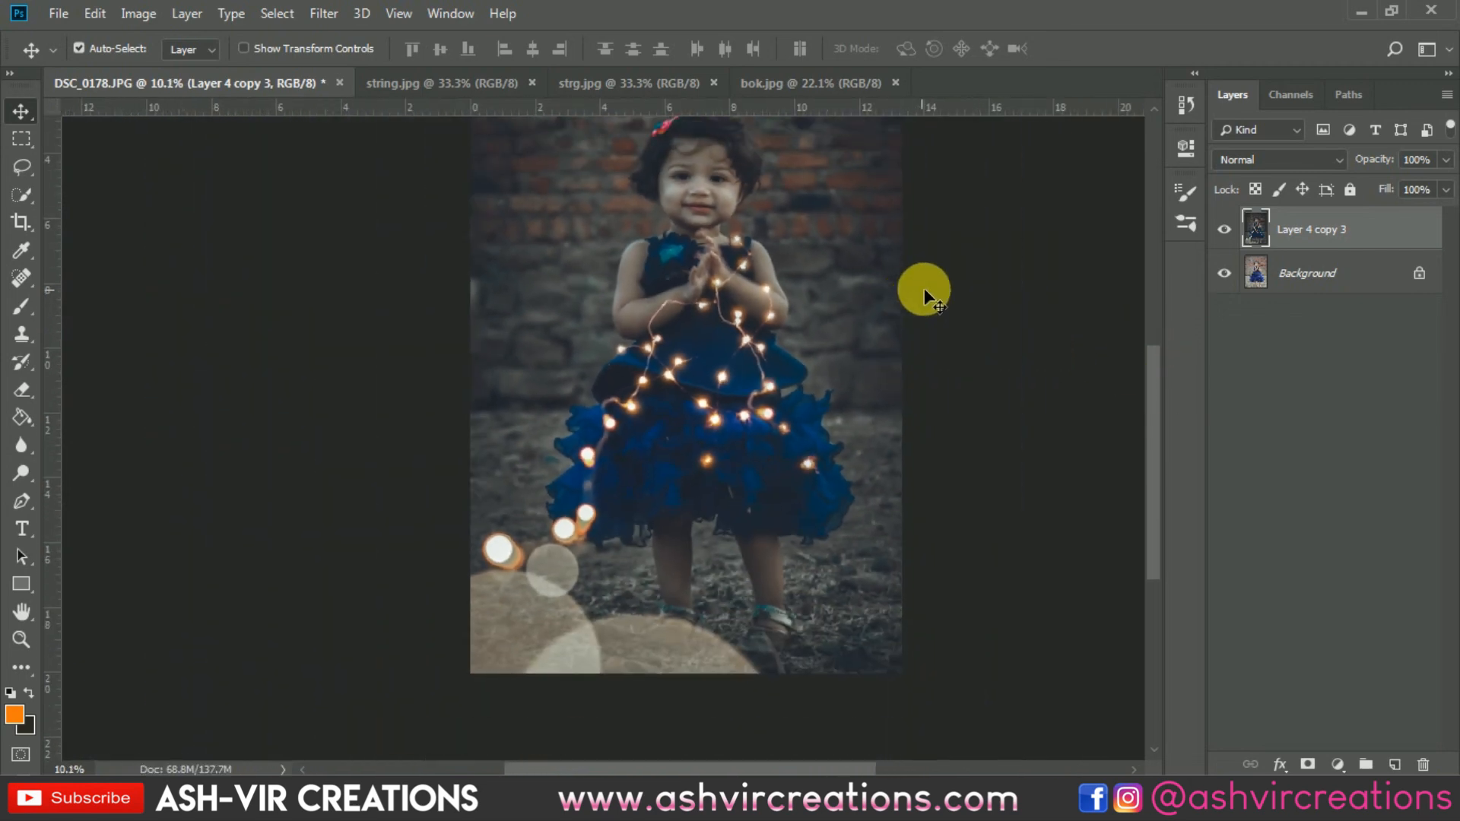
scroll(983, 295, down, 2)
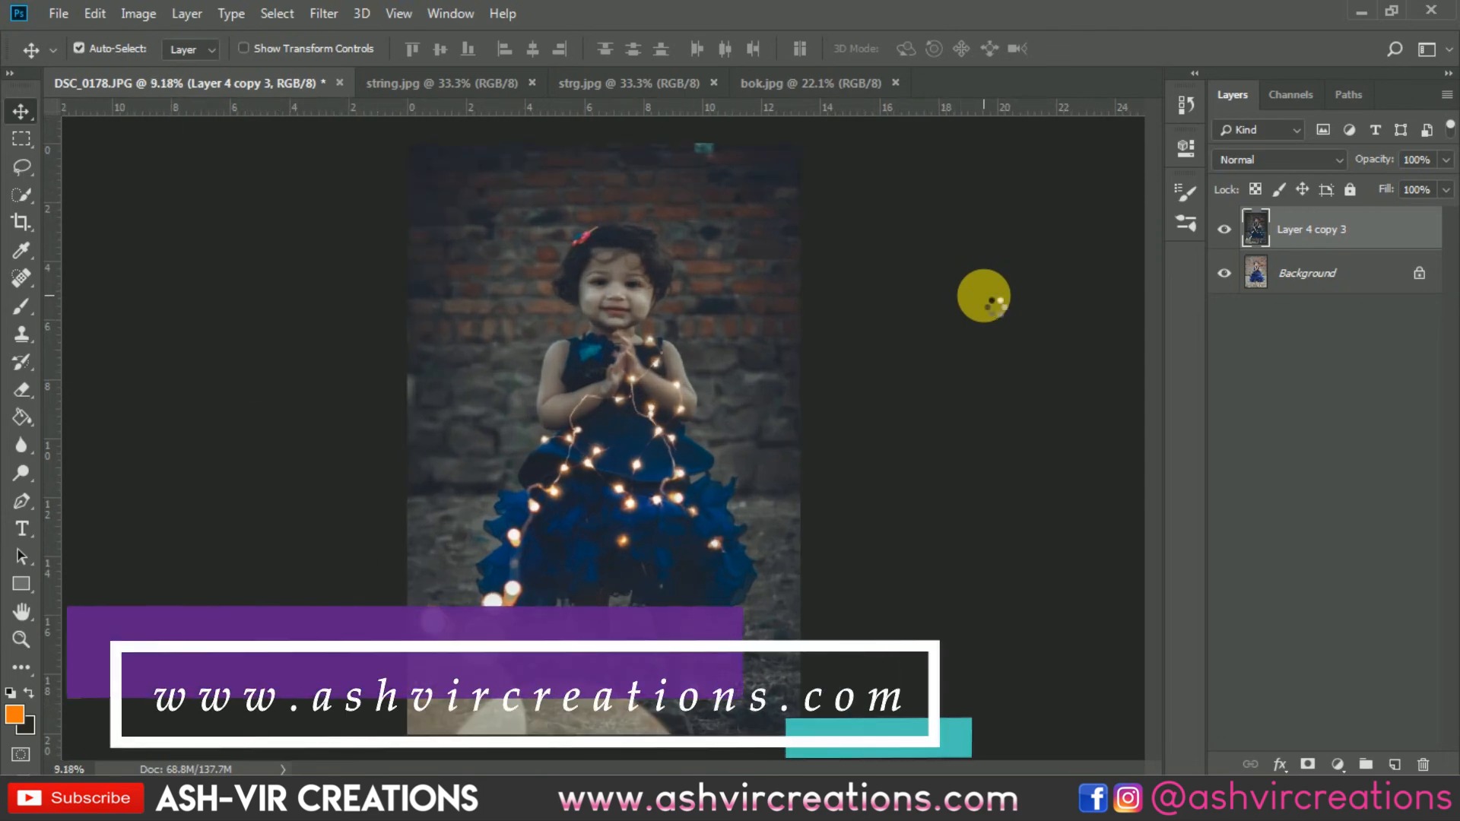
Delete the merged layer above the Background.
key(Delete)
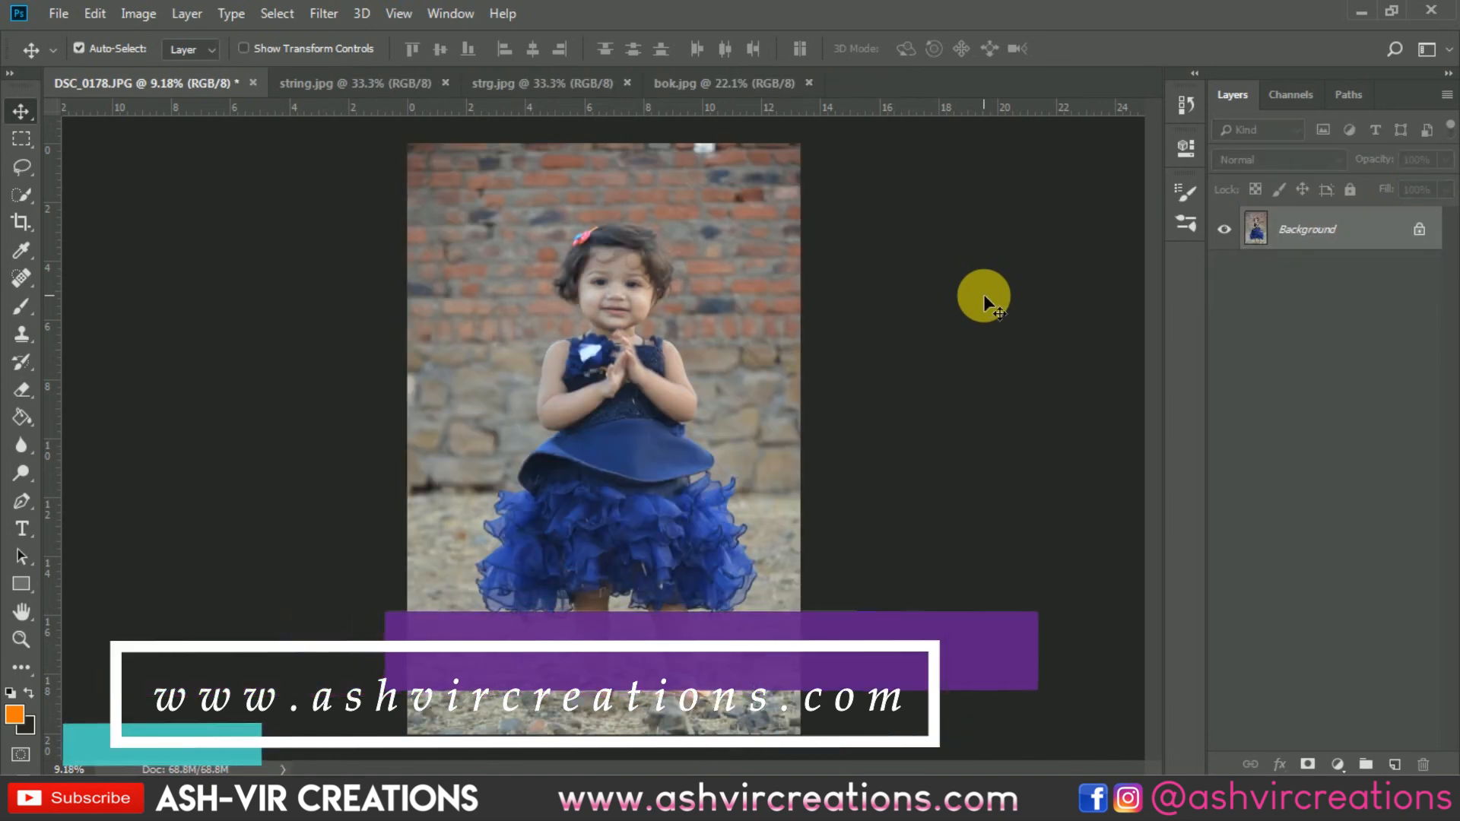